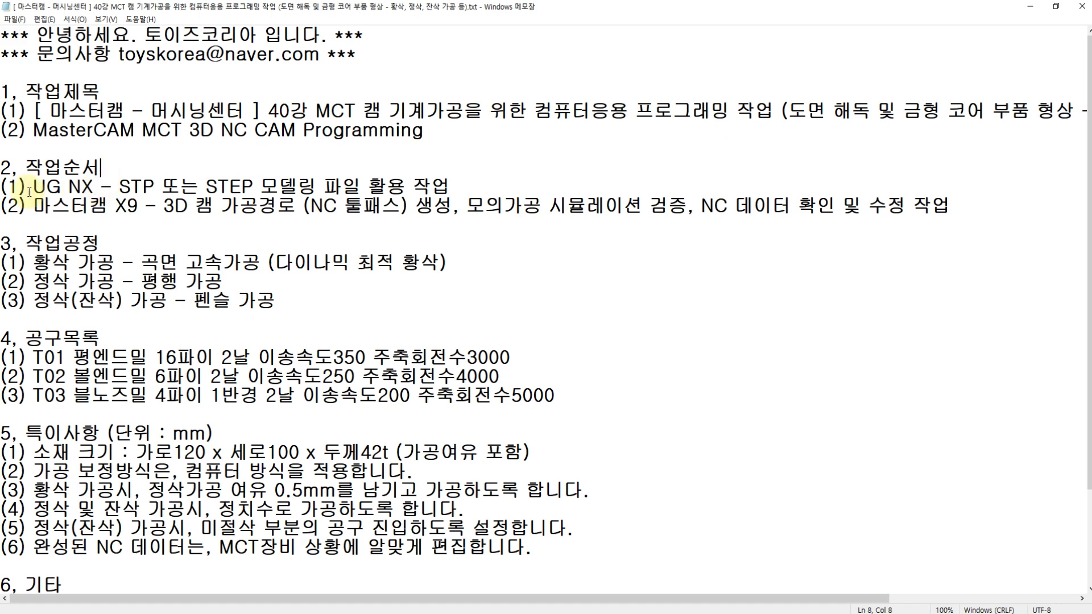
- Review the 작업순서 section covering the STP/STEP model file and the Mastercam X9 toolpath, simulation and NC data work
drag(33, 188, 392, 186)
click(117, 188)
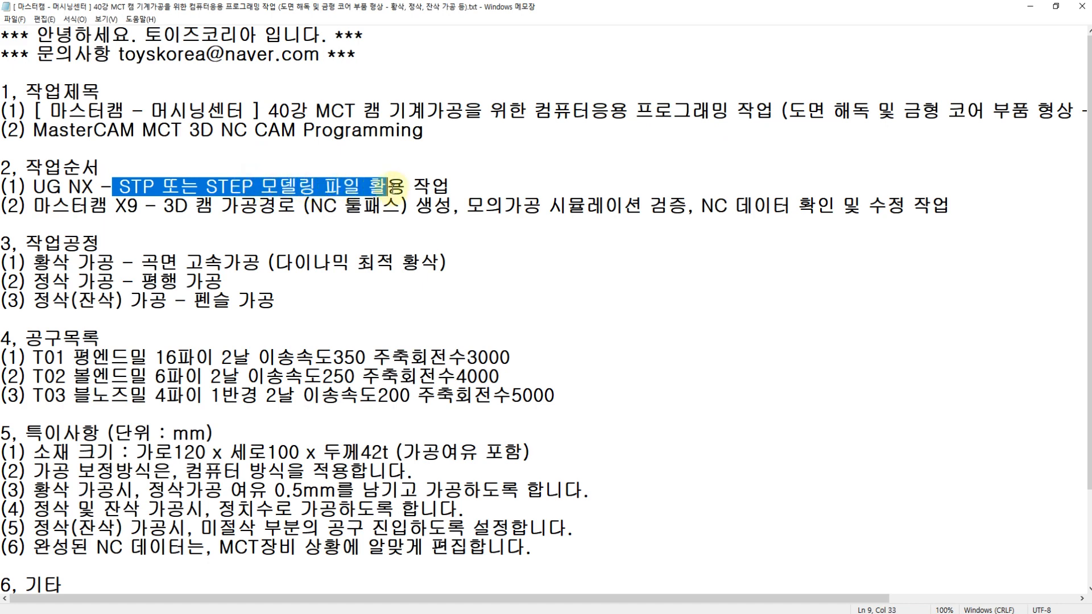
click(110, 208)
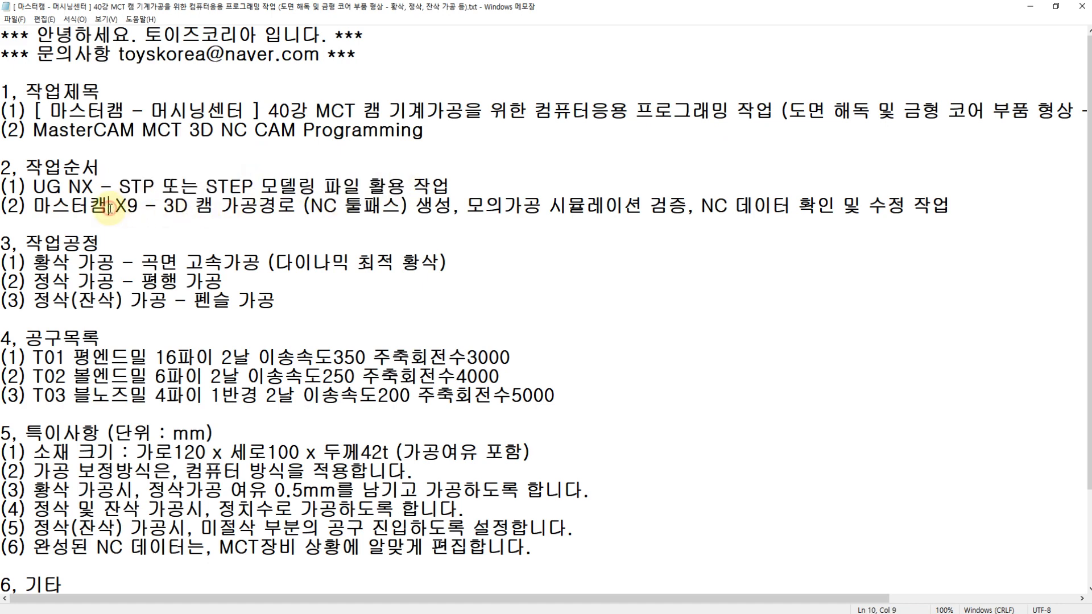
drag(121, 206, 951, 205)
click(473, 205)
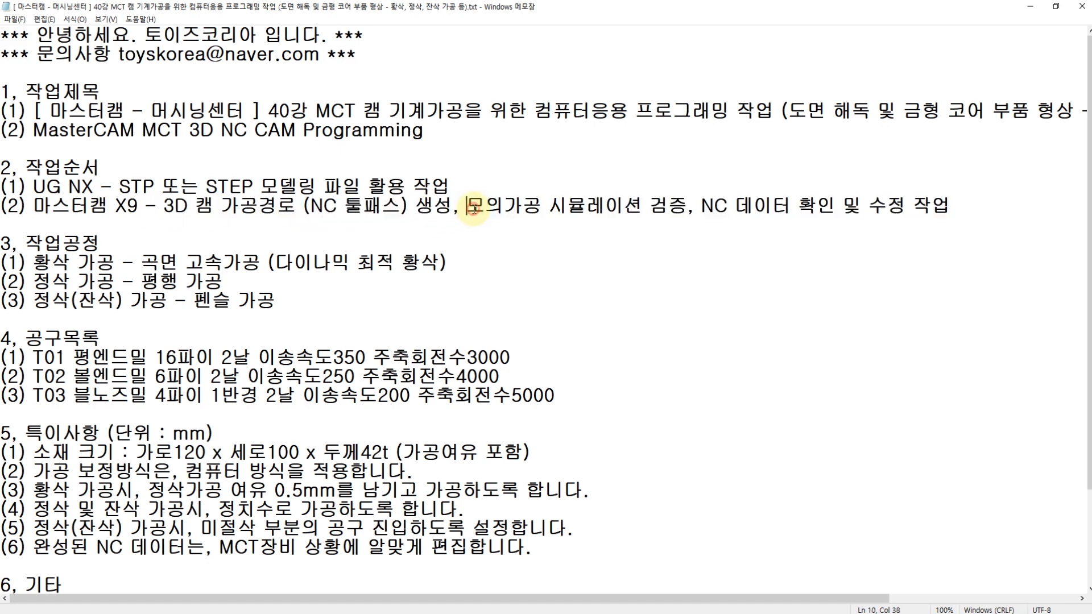
drag(473, 206, 942, 205)
click(948, 206)
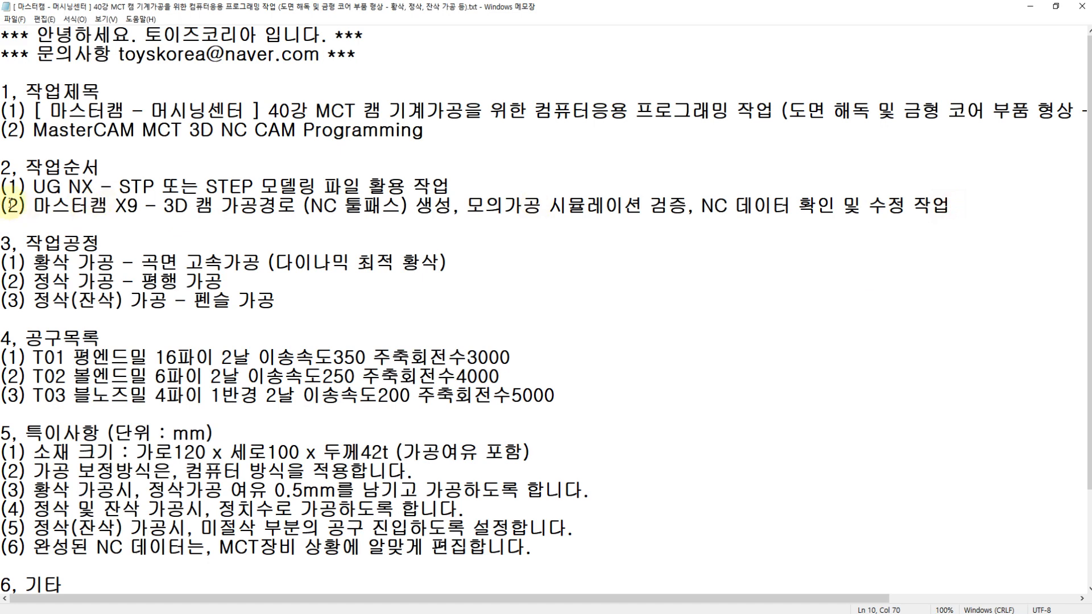
drag(33, 186, 451, 187)
drag(33, 206, 296, 208)
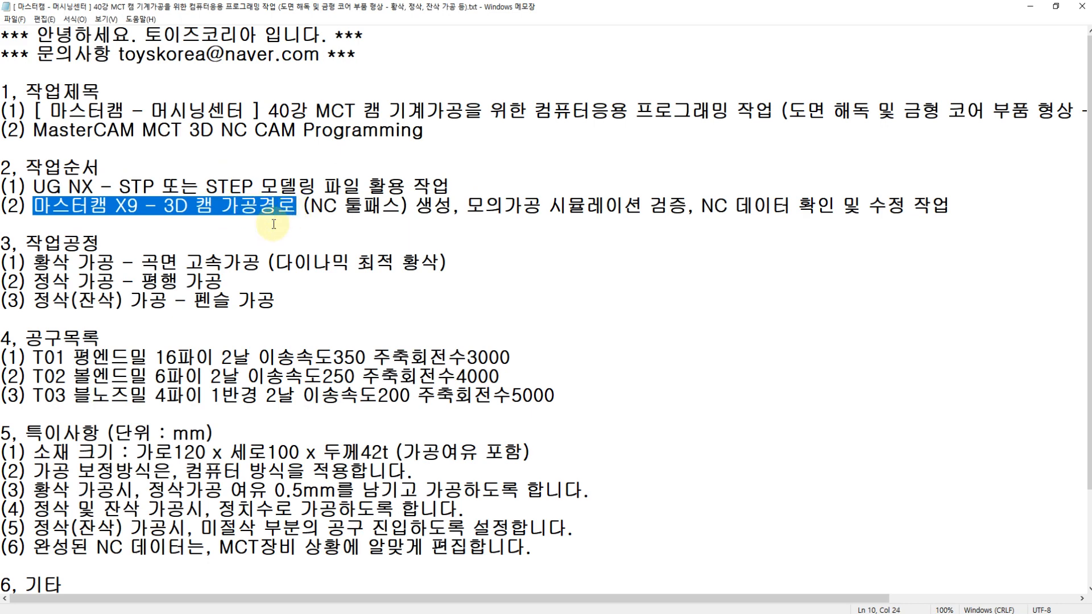
- Review the 작업공정 machining processes and the 공구목록 tool list with its feed rates and spindle speeds
click(32, 264)
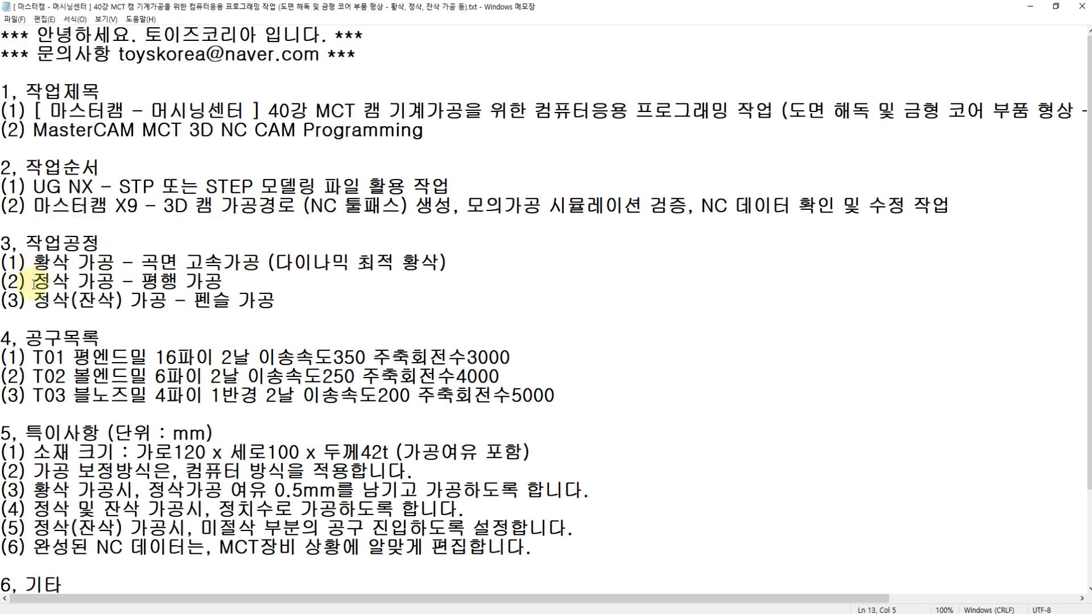
click(93, 300)
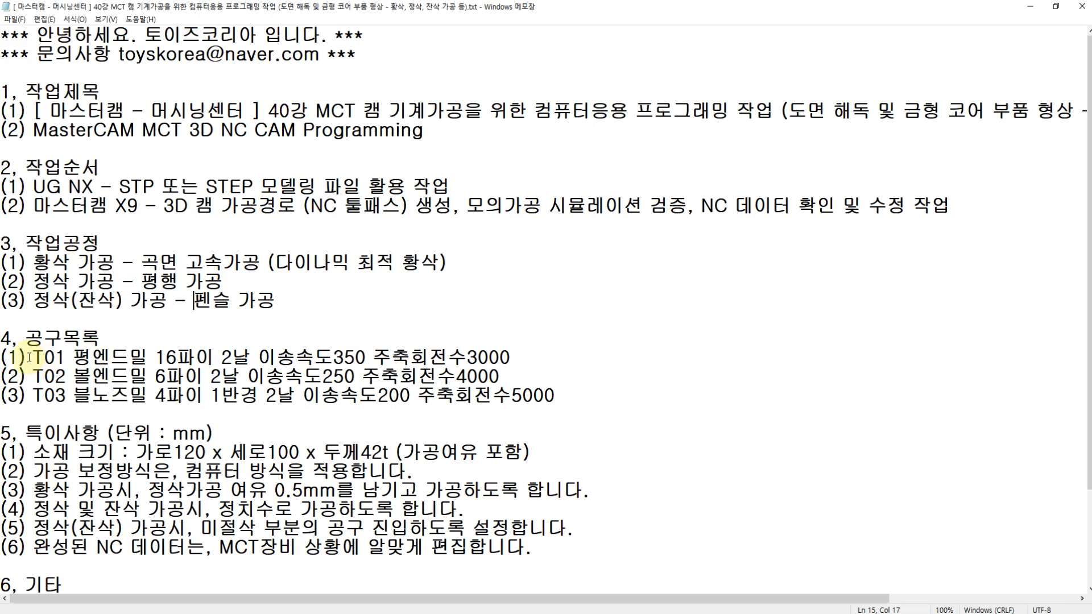
drag(29, 358, 155, 395)
click(147, 357)
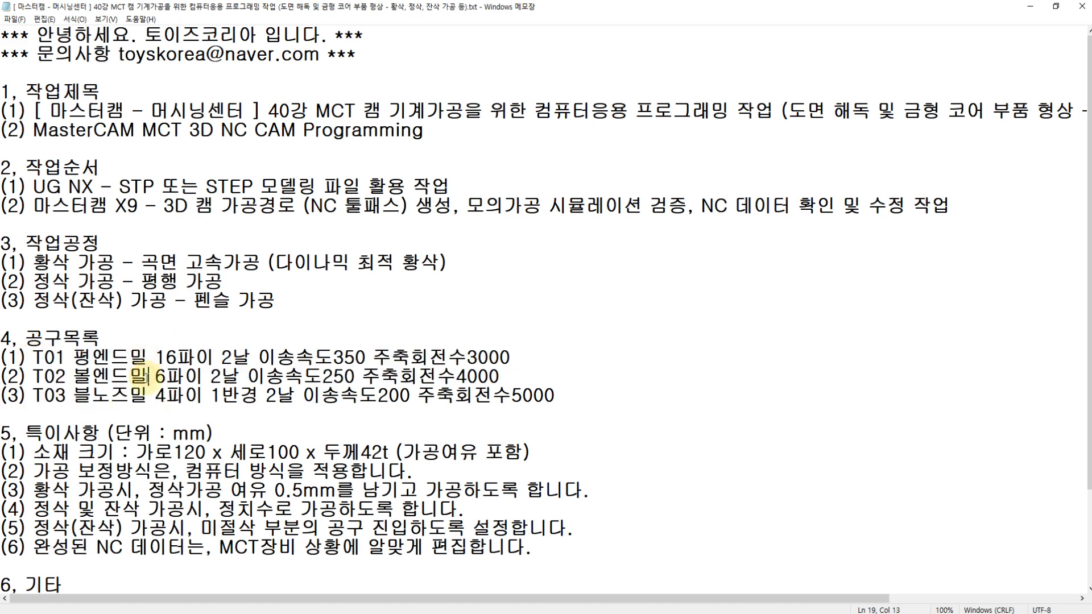
click(148, 395)
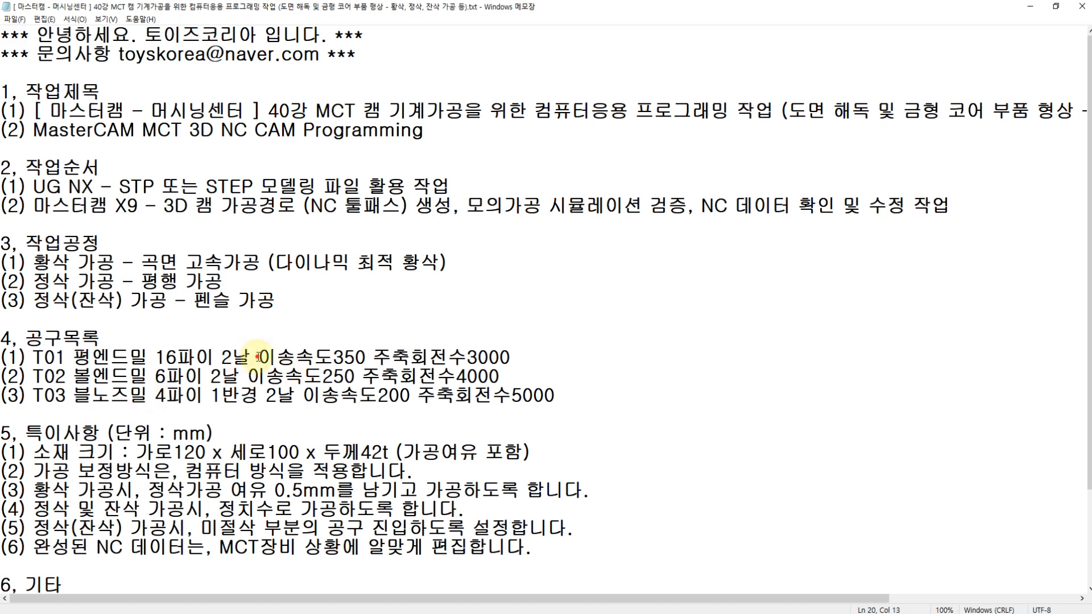
drag(257, 357, 568, 393)
click(578, 391)
double_click(569, 394)
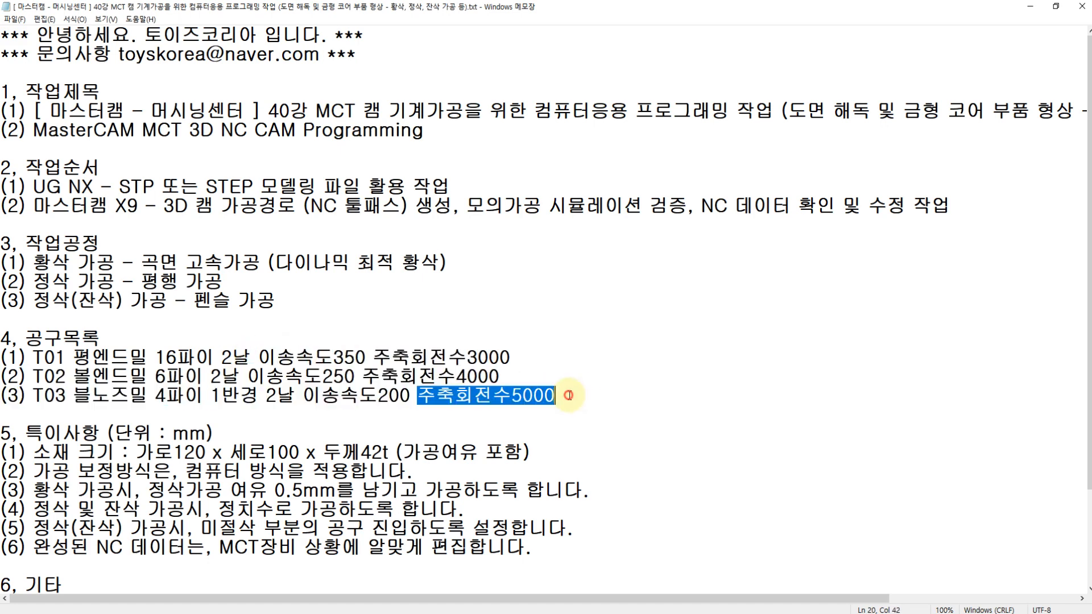
click(378, 394)
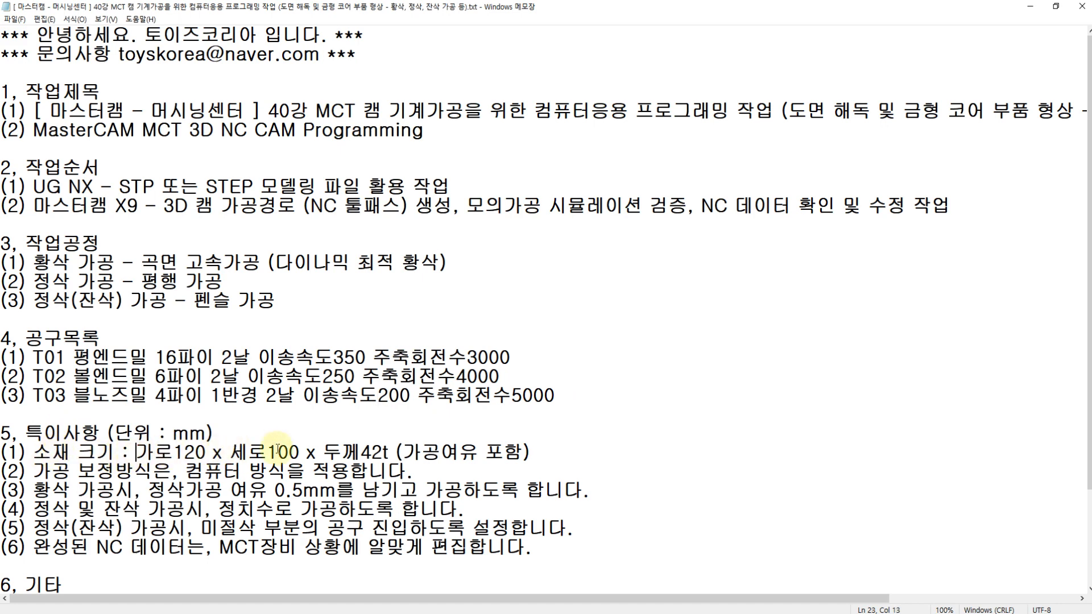
- Review the 특이사항 notes on stock size, finishing allowance and residual finishing, plus the closing notes and the STEP file line
drag(389, 453, 323, 453)
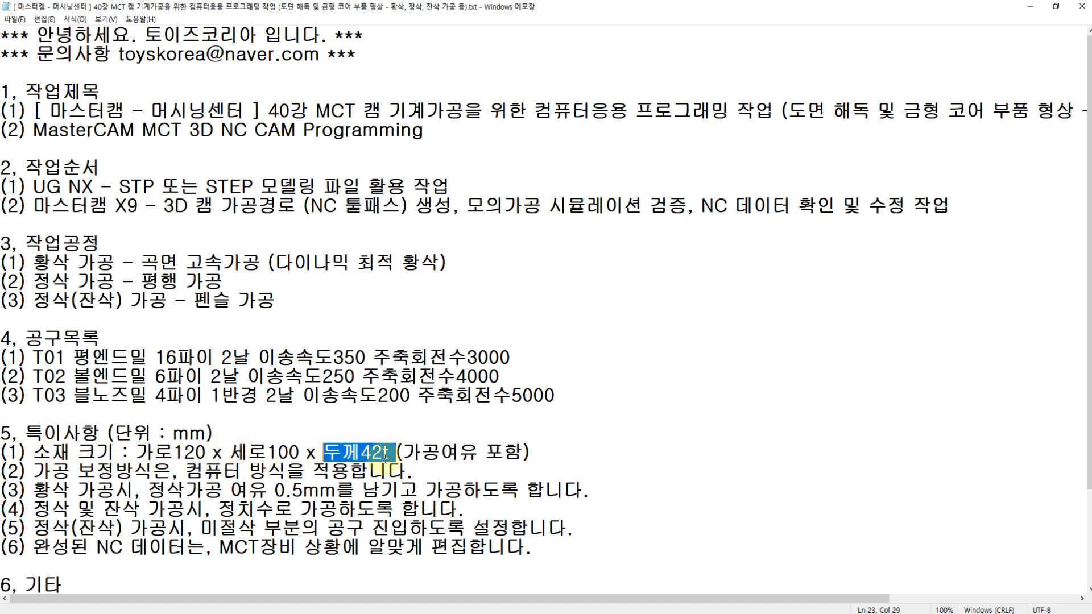
click(407, 453)
drag(394, 454, 139, 445)
click(33, 464)
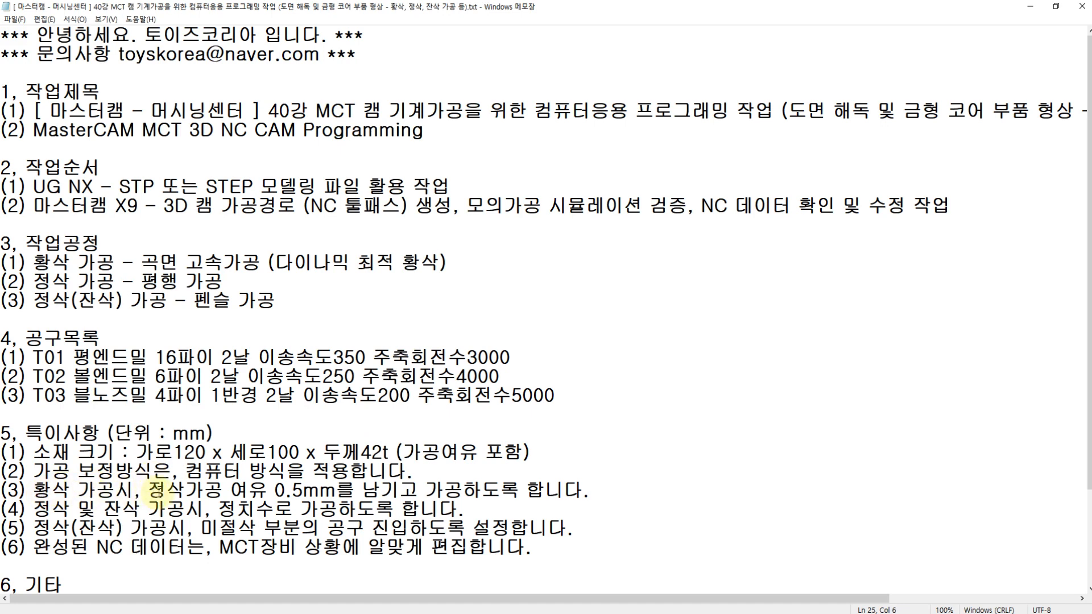
drag(275, 489, 302, 489)
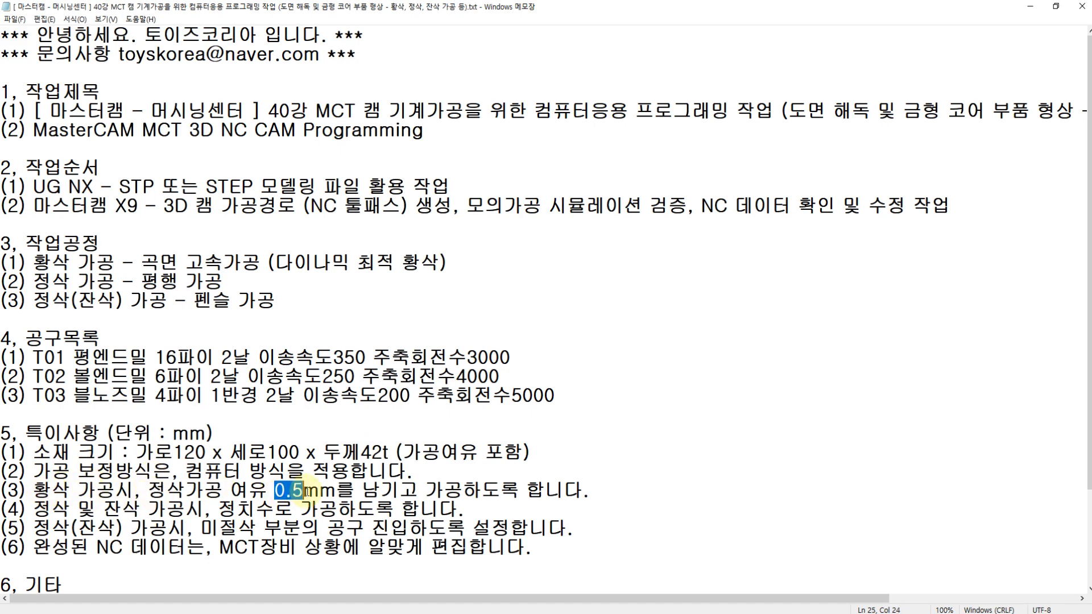
click(106, 506)
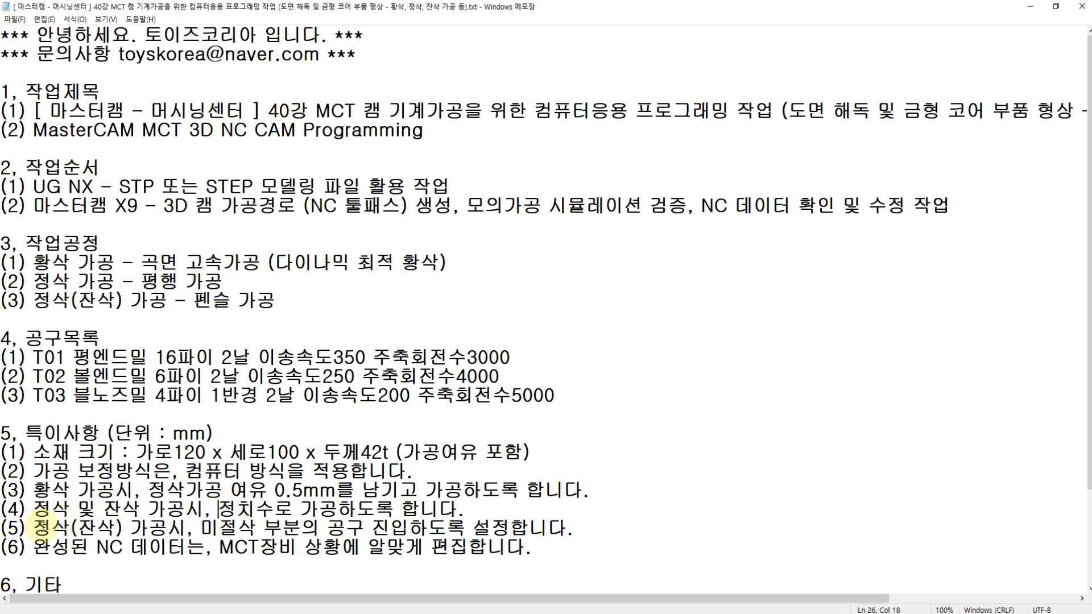
drag(46, 527, 151, 529)
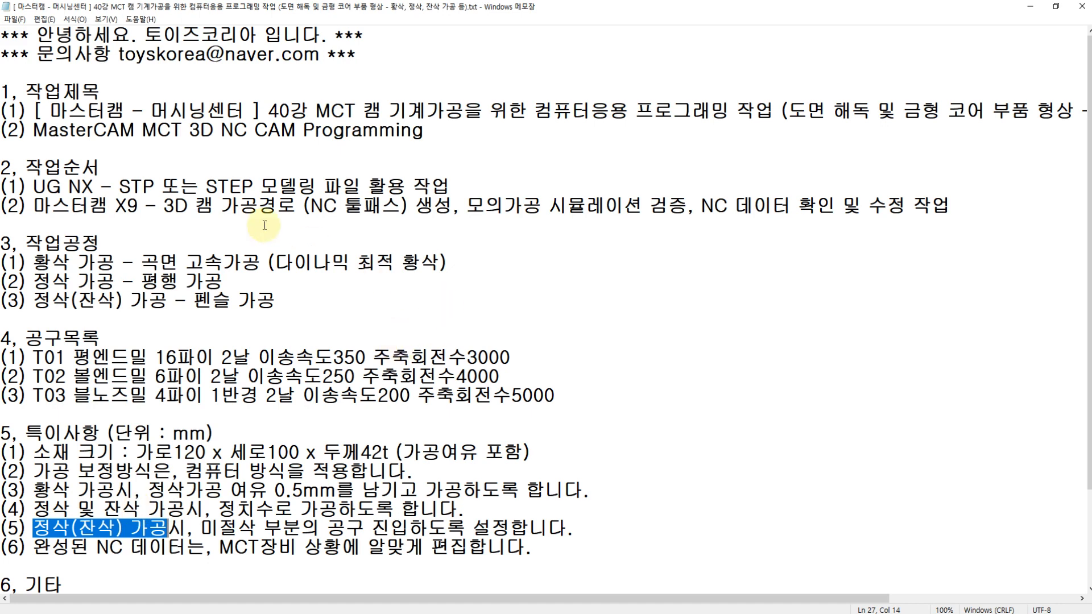
drag(32, 396, 570, 404)
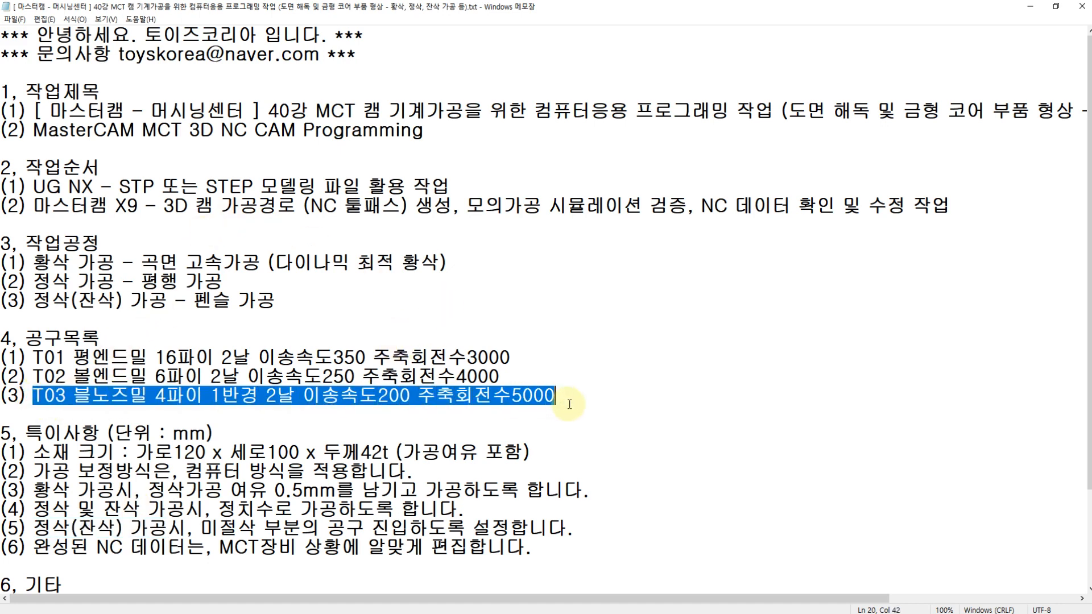
click(580, 532)
click(551, 559)
scroll(511, 510, down, 2)
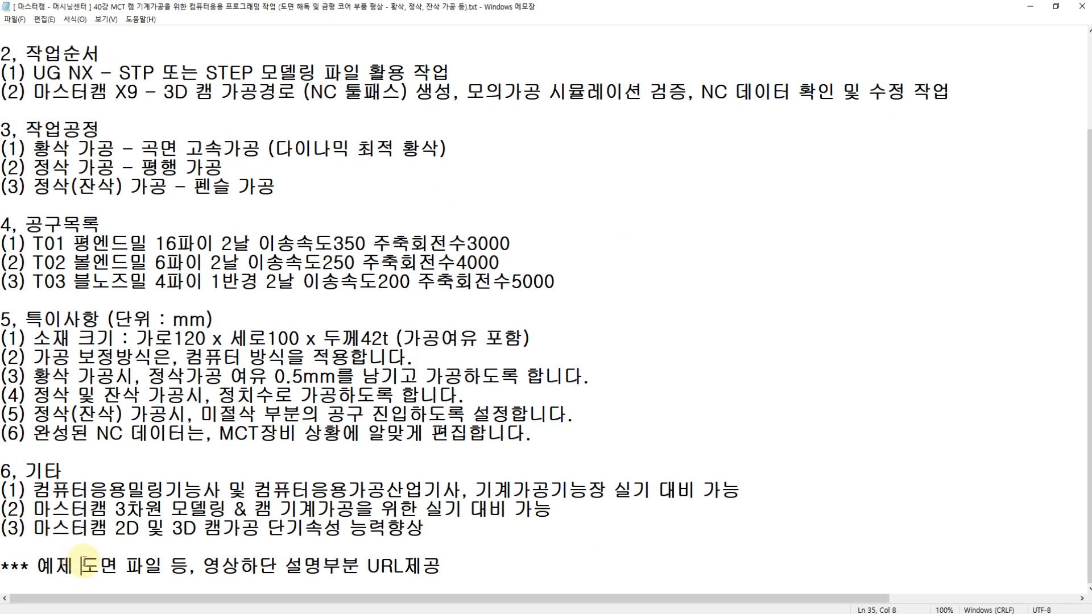
scroll(83, 566, up, 2)
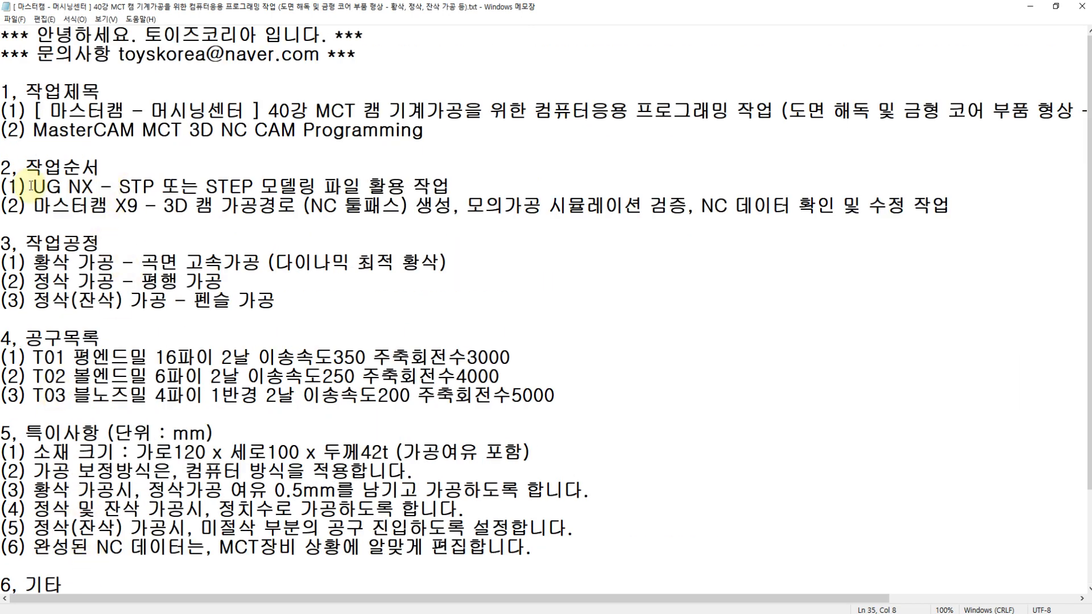
drag(32, 186, 246, 187)
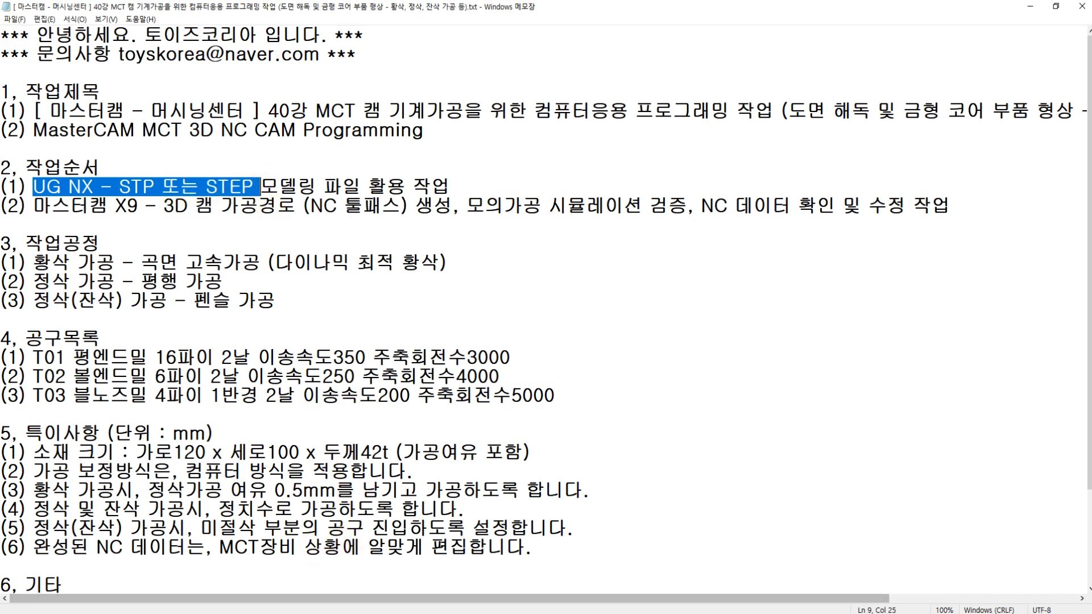
- Switch to the AutoCAD drawing of the mold core and examine its isometric view, dimensions, title block and side-view fillet radii
key(alt+Tab)
mouse_move(211, 388)
middle_down()
mouse_move(222, 385)
mouse_move(208, 368)
mouse_move(208, 380)
middle_up()
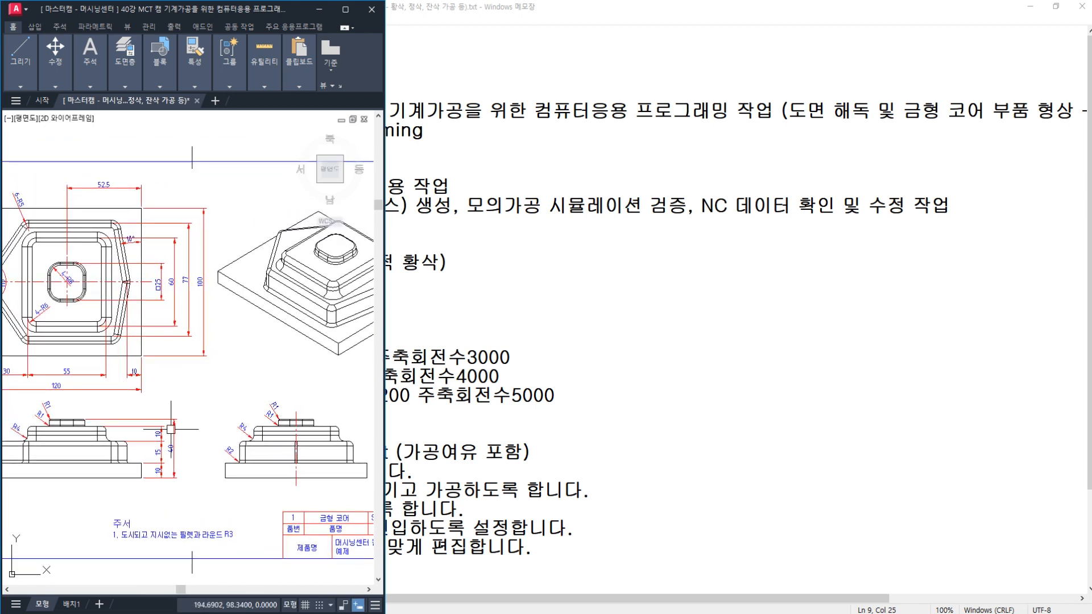
scroll(199, 363, up, 6)
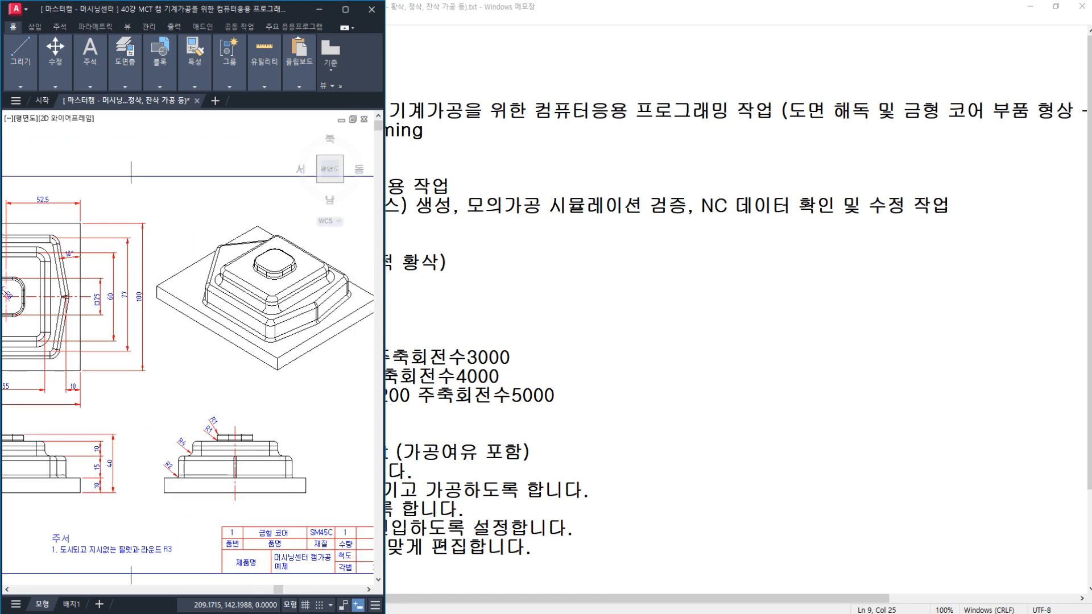
middle_drag(234, 312, 208, 332)
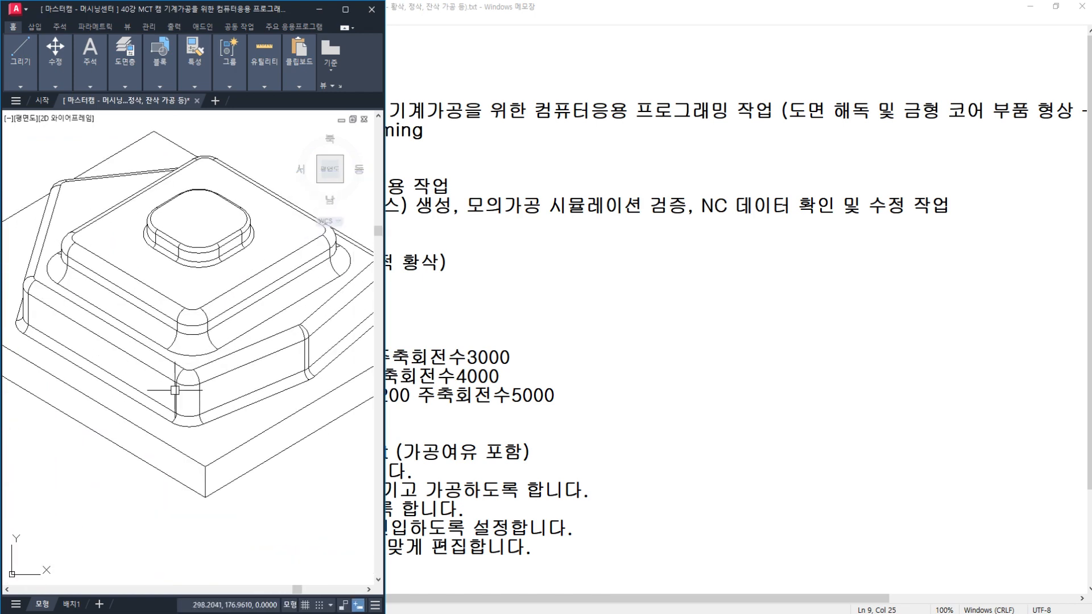
scroll(219, 278, down, 4)
middle_drag(127, 340, 256, 295)
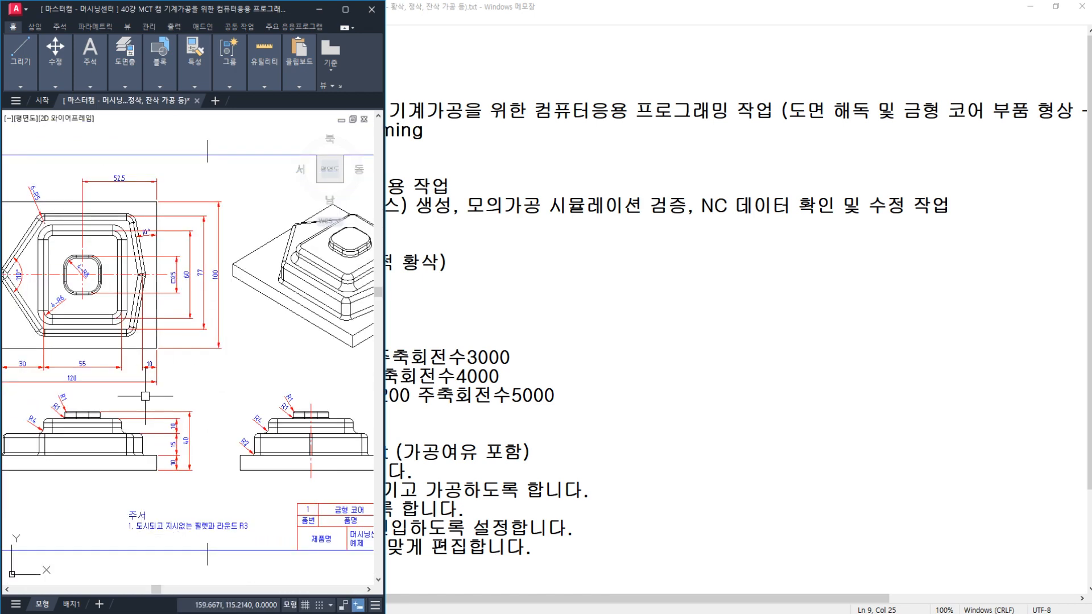
scroll(220, 402, up, 4)
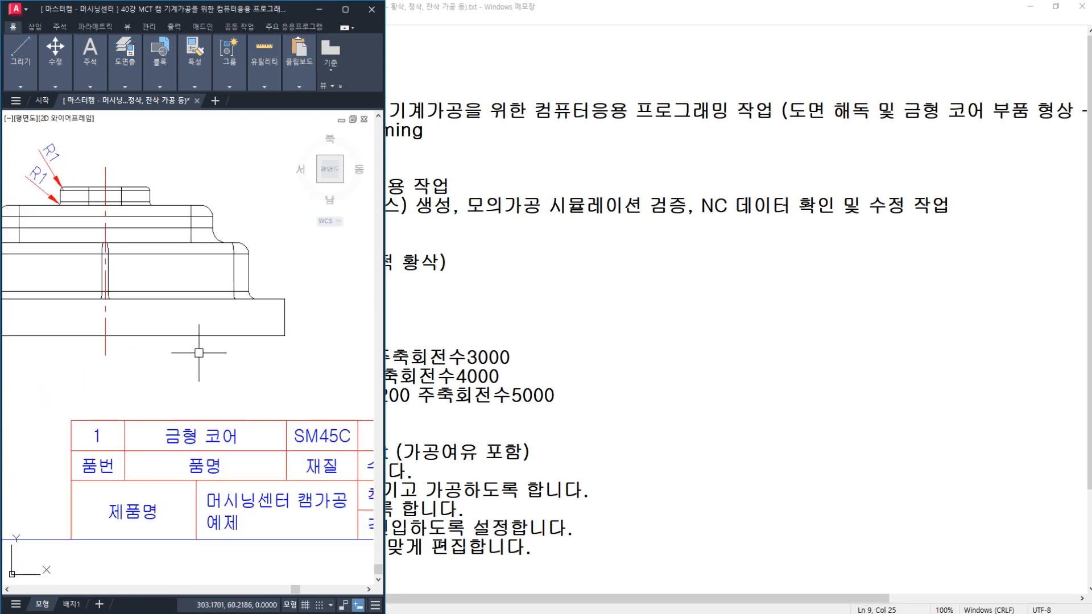
scroll(206, 356, down, 2)
middle_drag(188, 245, 174, 455)
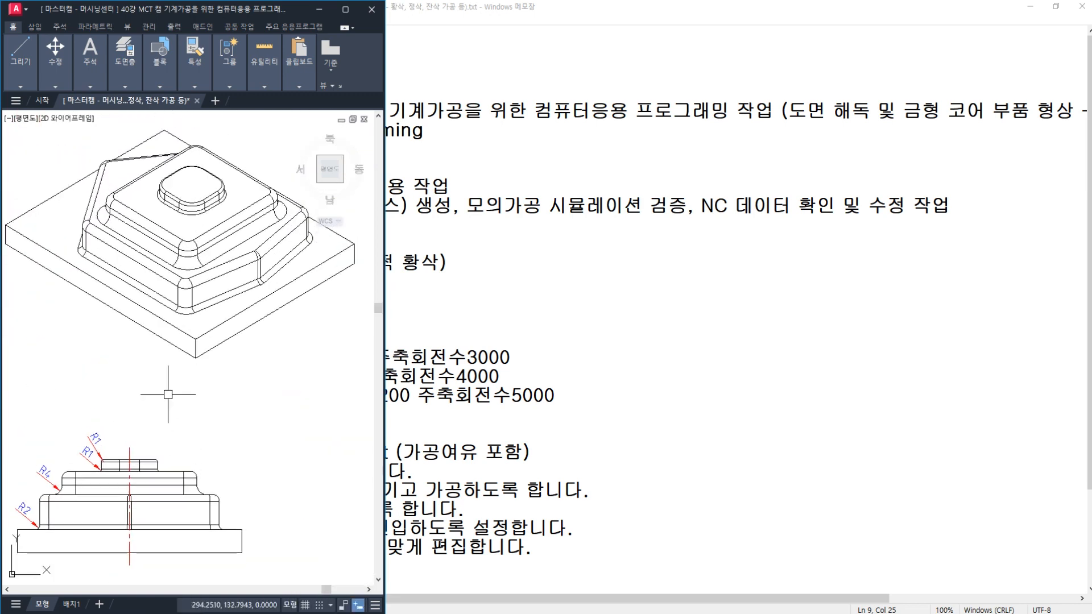
middle_drag(151, 282, 153, 338)
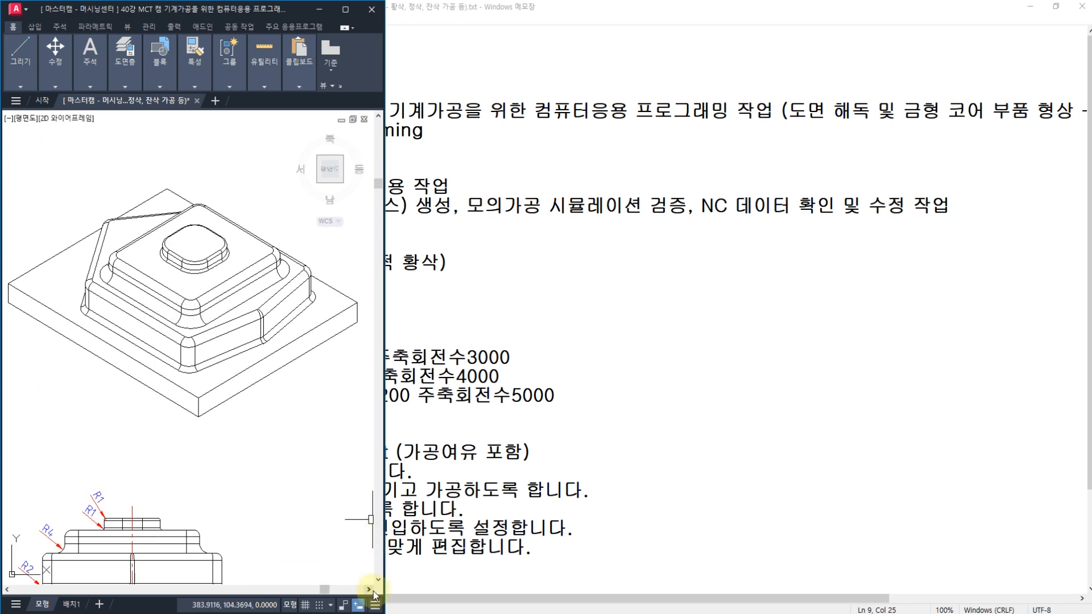
middle_drag(188, 455, 233, 362)
scroll(165, 452, up, 2)
scroll(172, 474, up, 2)
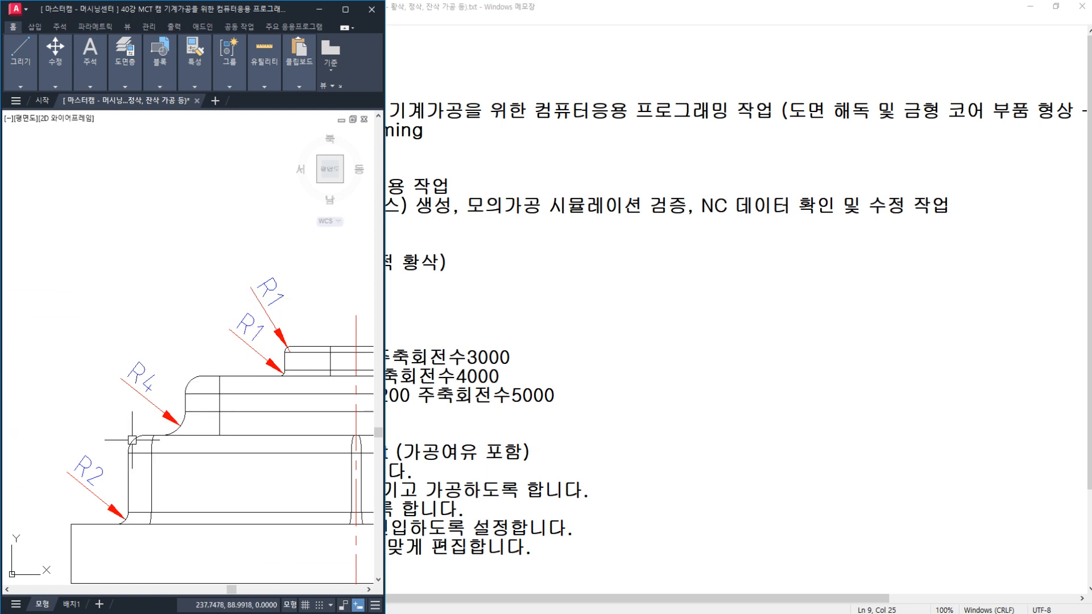
scroll(232, 323, down, 8)
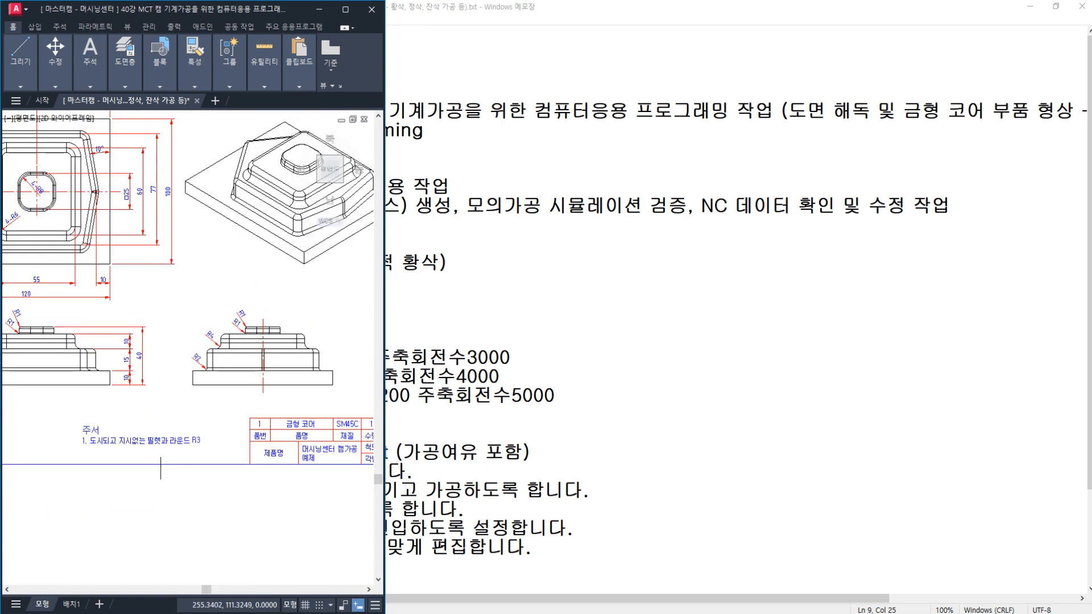
scroll(199, 358, up, 4)
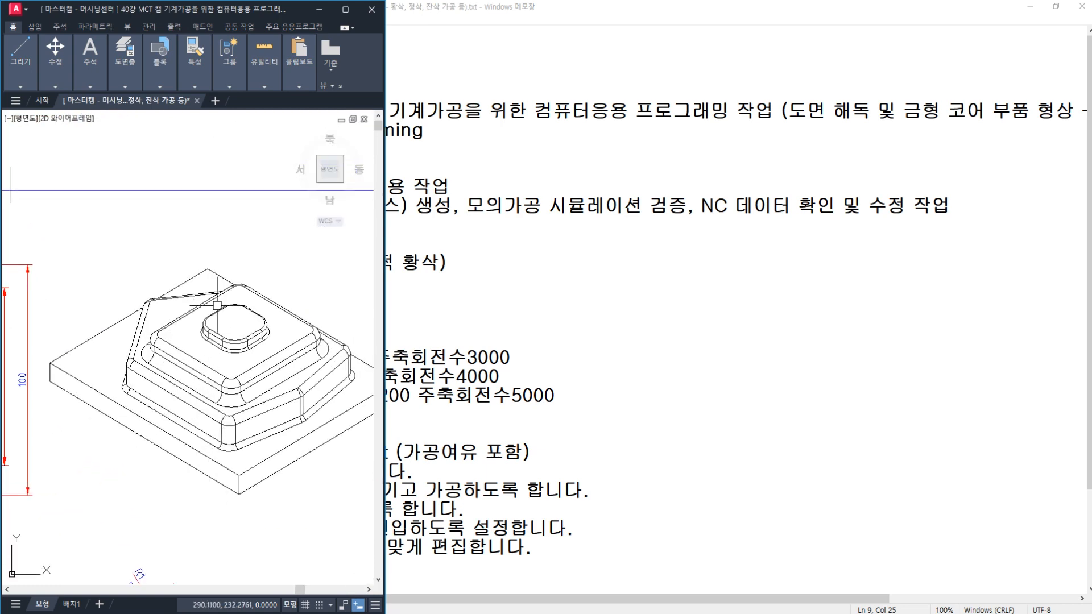
- Switch to Mastercam X9 and open the desktop STEP file "40강 MCT 캠 기계가공을 위한 컴퓨터응용 프로그래밍 작업 (STP모델링파일).stp"
mouse_move(331, 613)
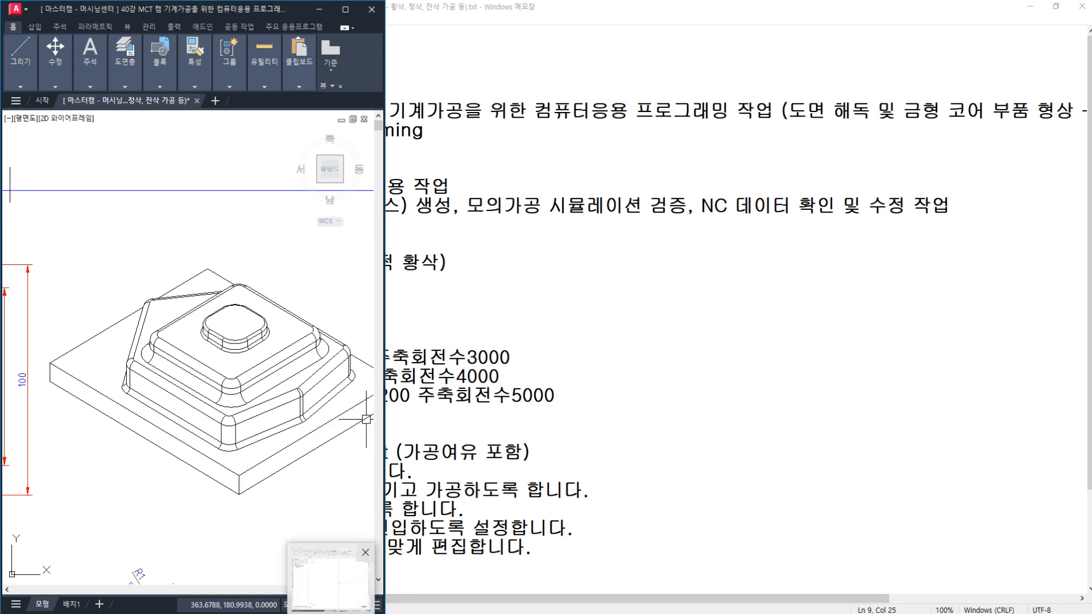
click(329, 580)
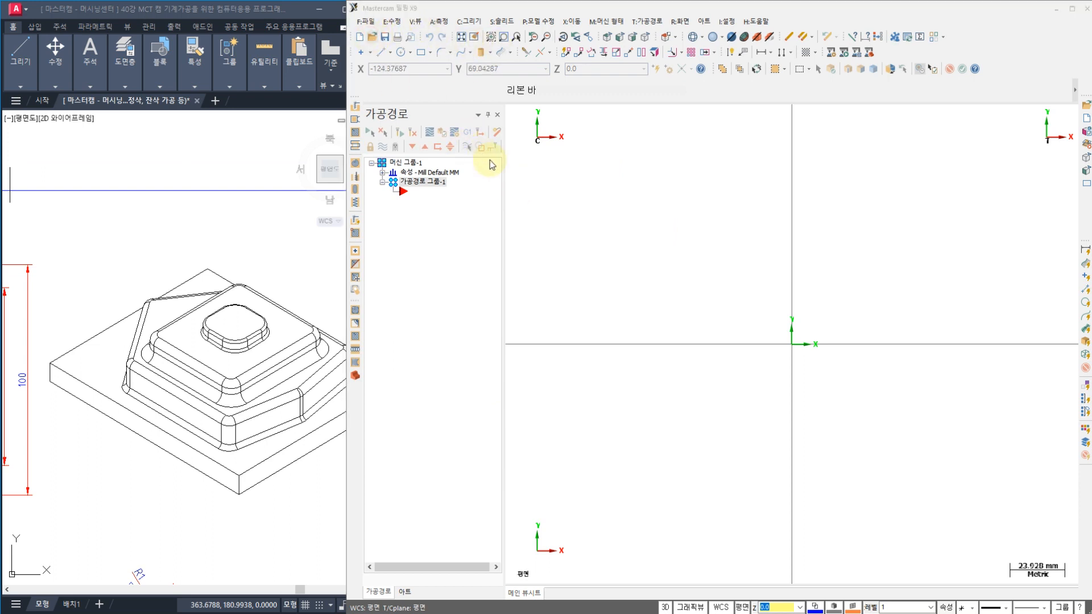
key(ctrl+o)
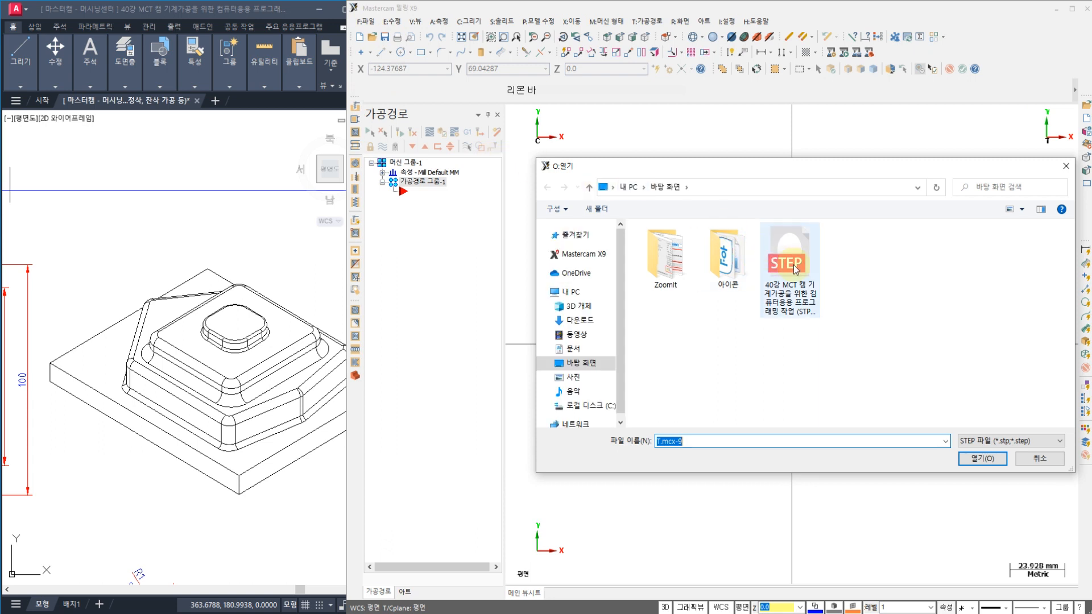
click(792, 262)
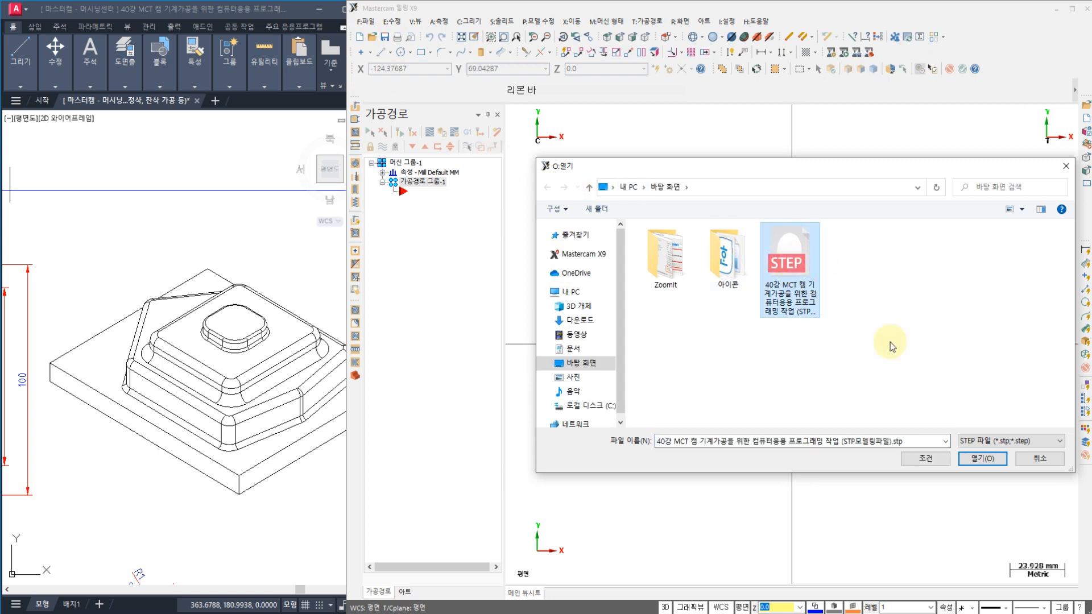
click(982, 459)
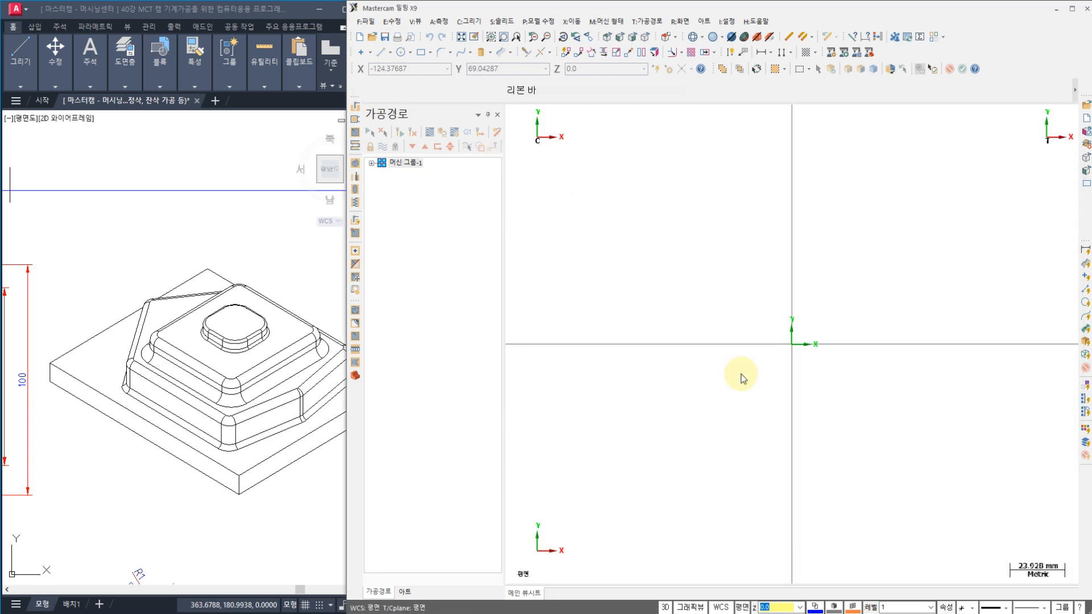
- Show the imported core in isometric view and check the active 평면 (Top) plane and its origin in the plane manager
middle_drag(714, 356, 648, 368)
right_click(620, 367)
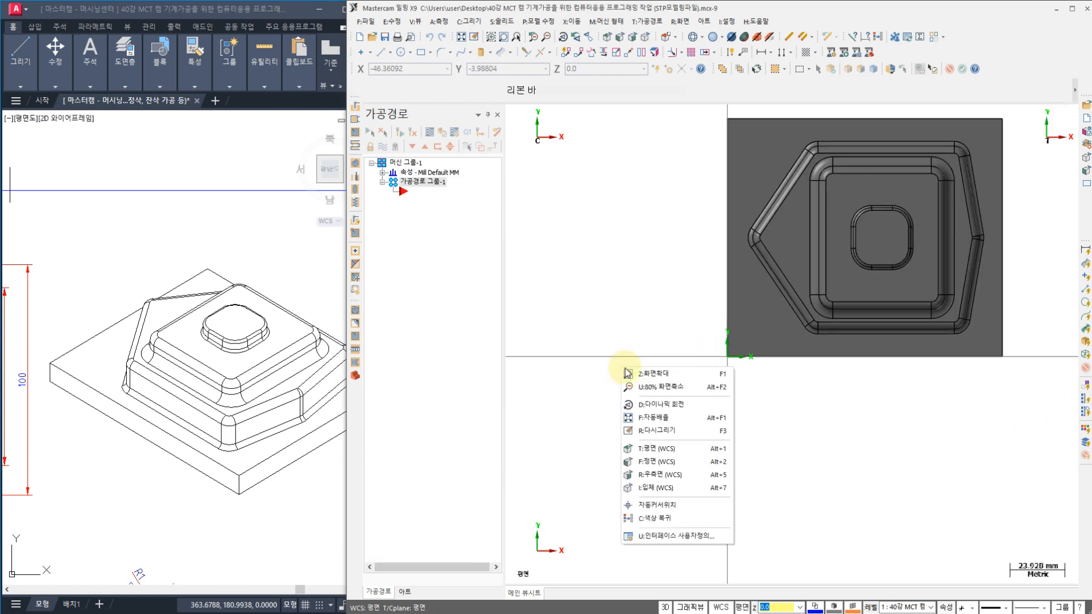
click(673, 488)
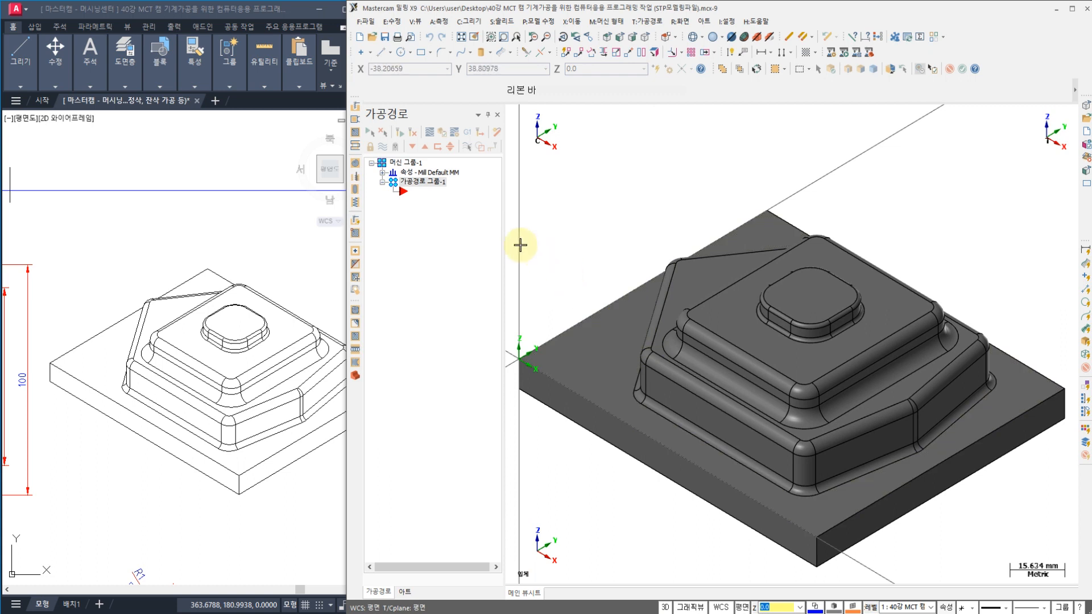
middle_drag(521, 243, 558, 226)
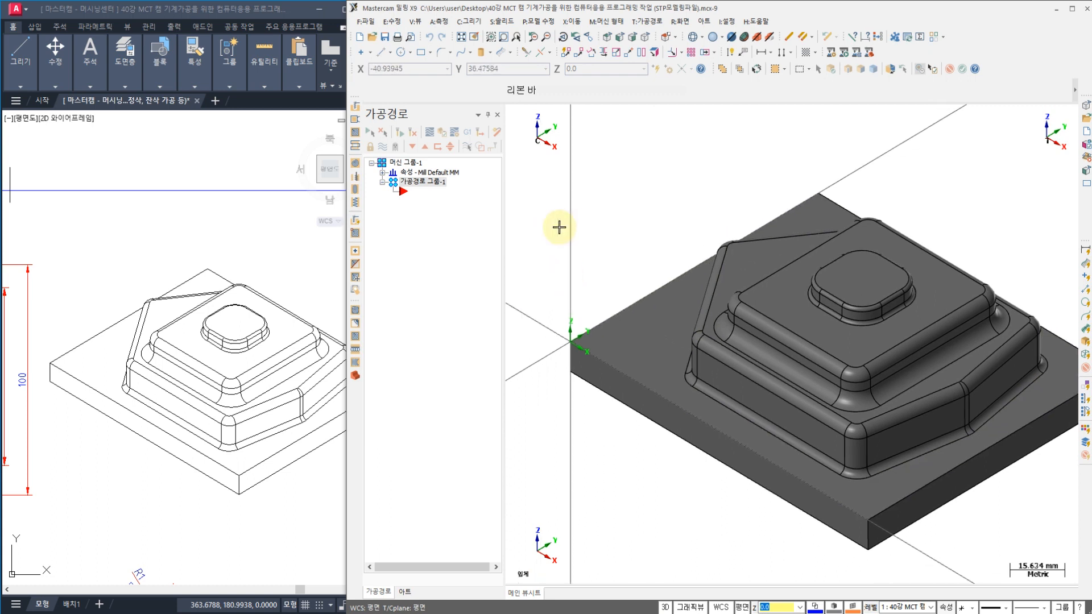
click(742, 607)
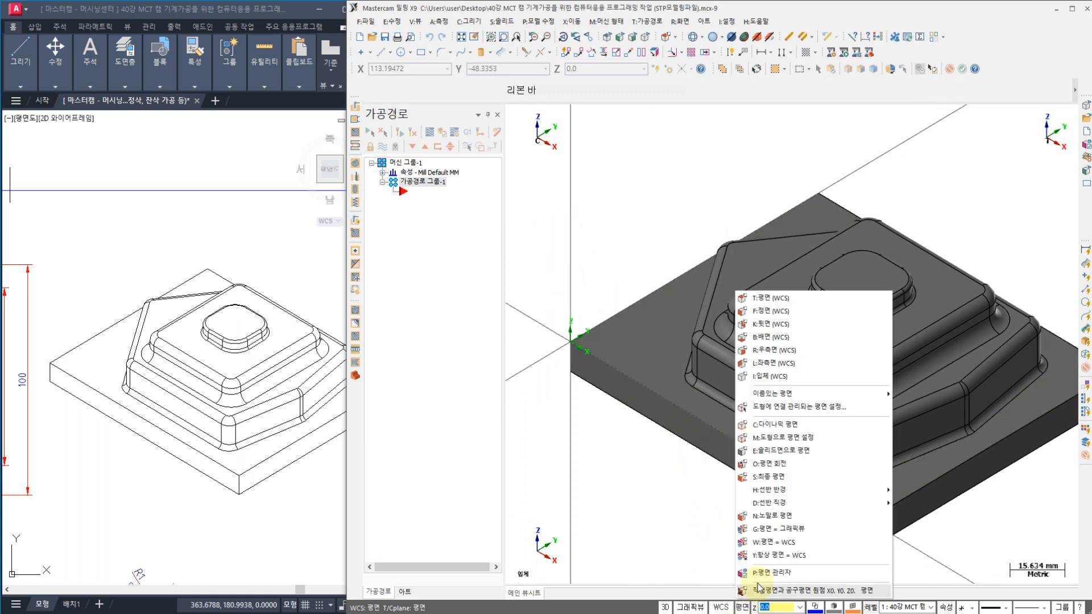
click(762, 588)
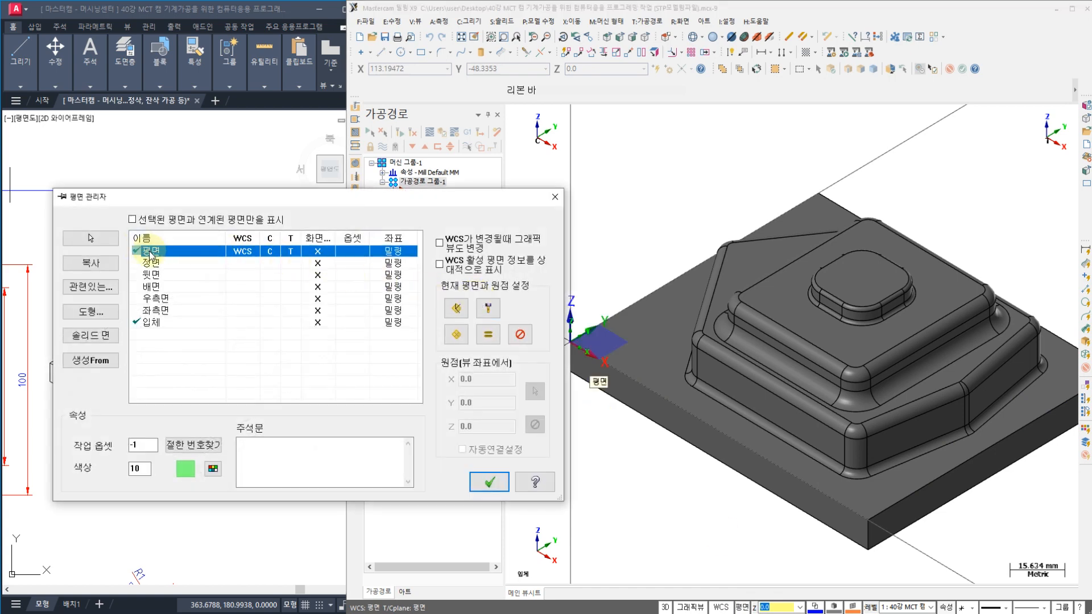
click(489, 483)
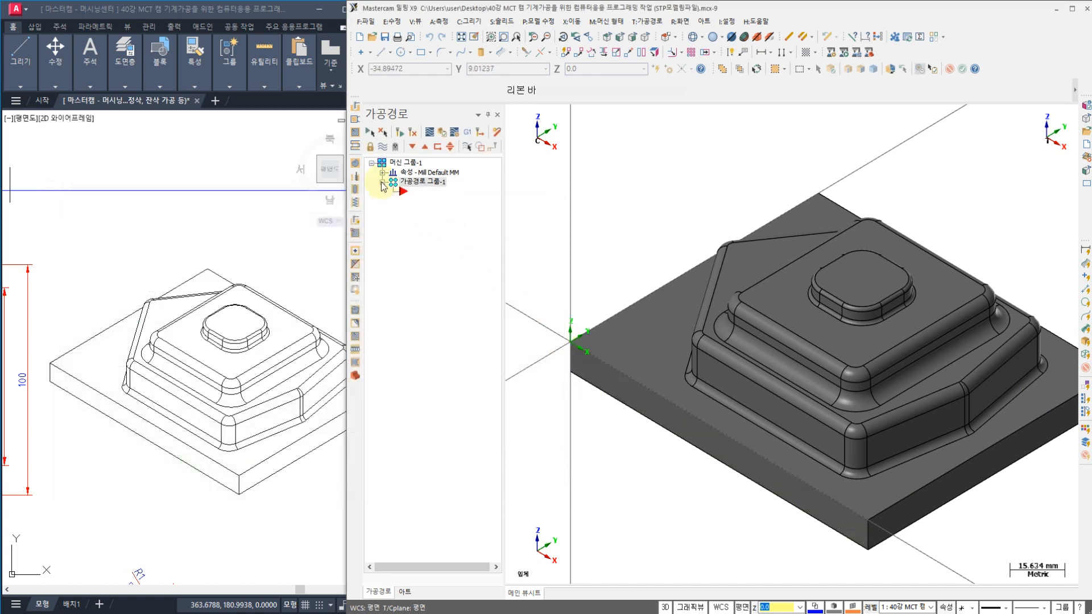
- Define rectangular stock for the machine group from a bounding box around the core solid, with the Z size set to 42 mm
click(383, 173)
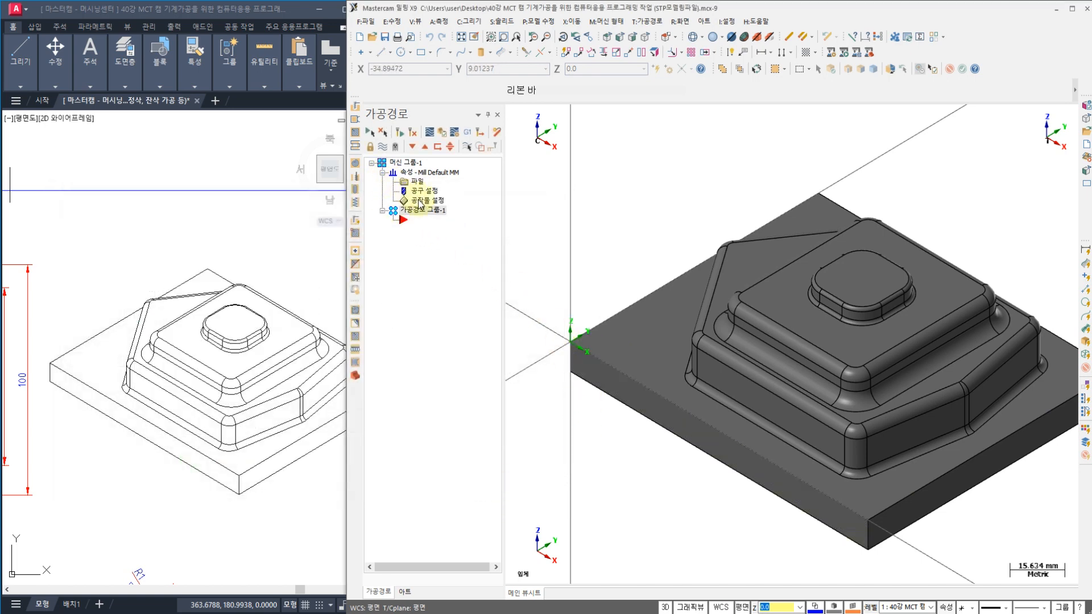
click(419, 201)
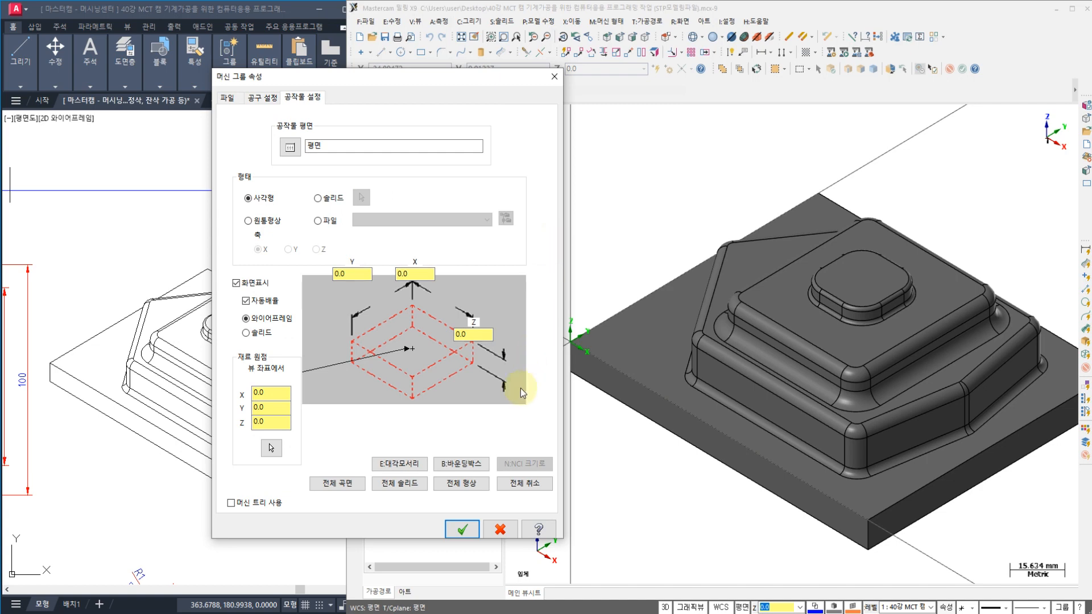
click(470, 463)
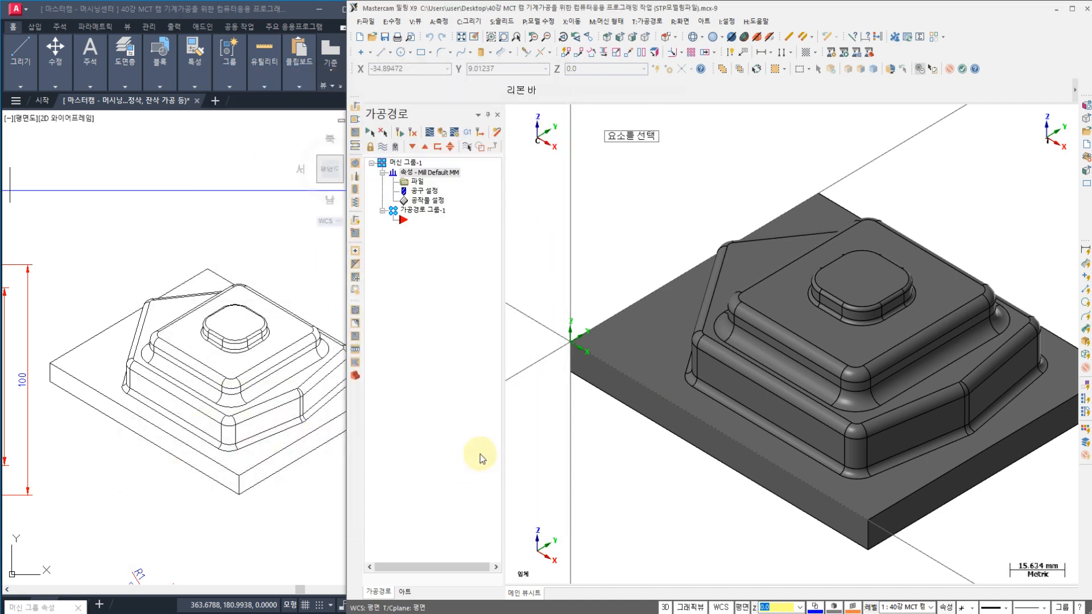
click(665, 316)
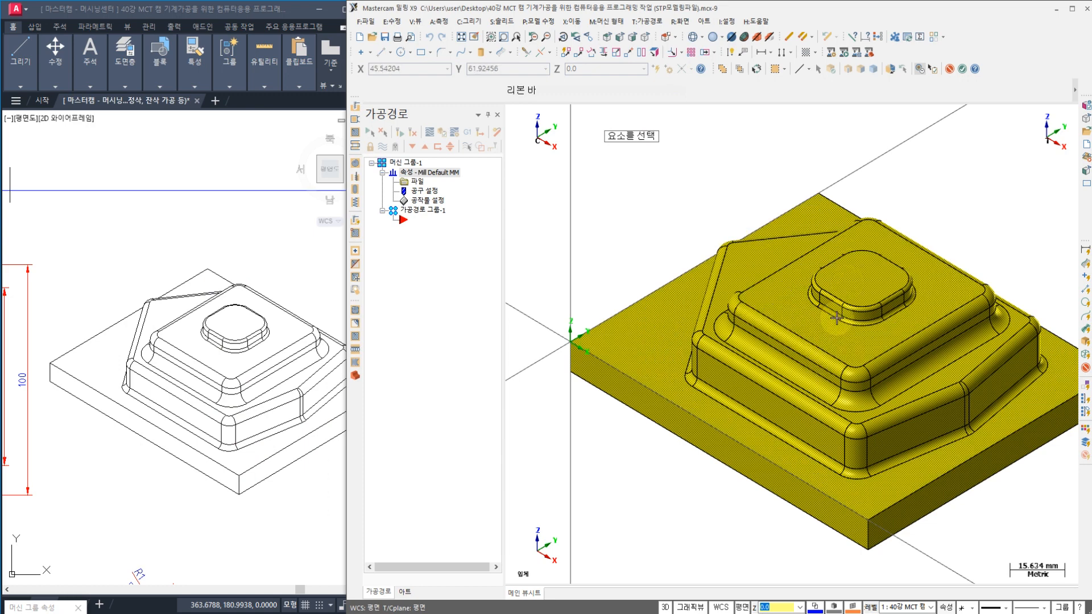
click(961, 70)
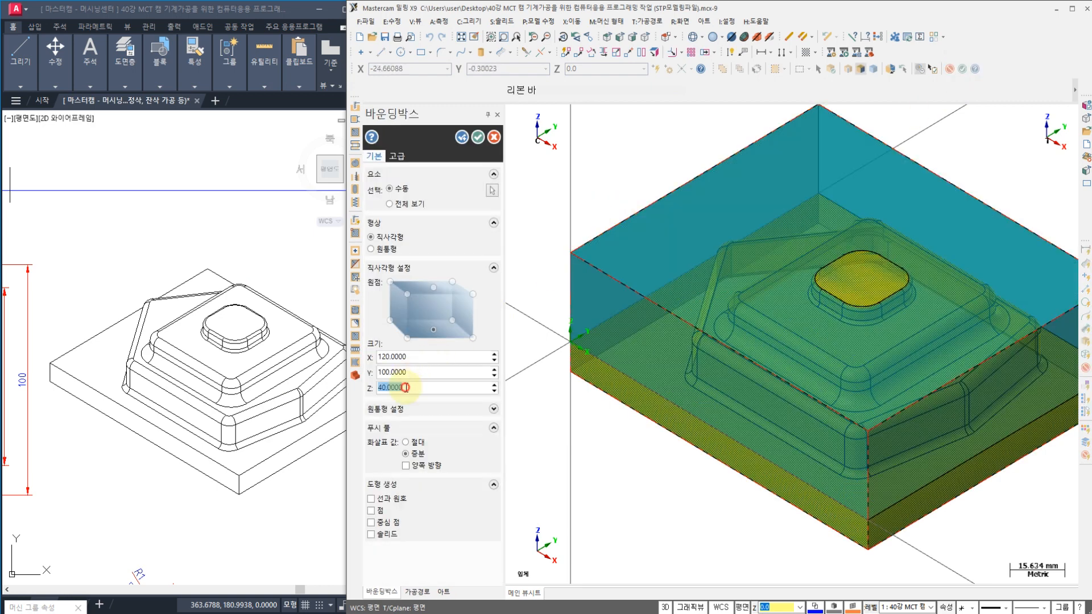
text(42)
key(Return)
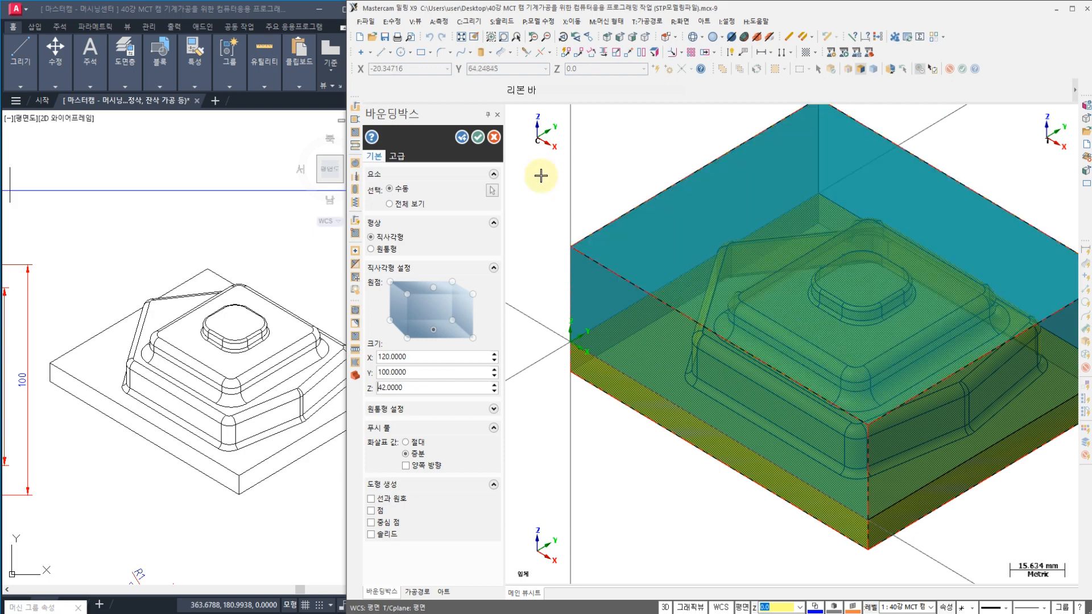
click(478, 138)
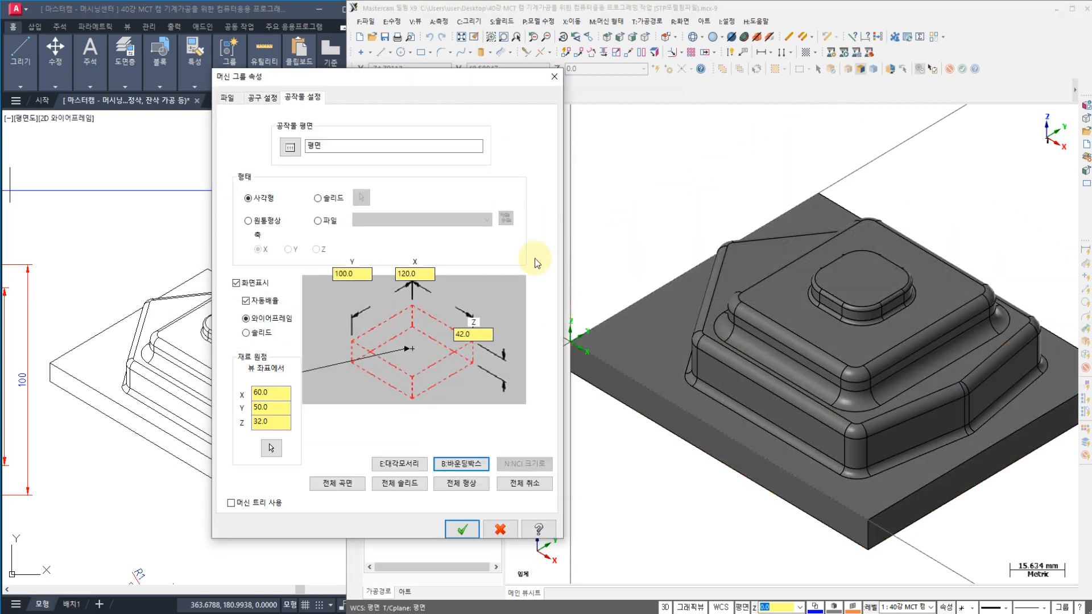
click(459, 528)
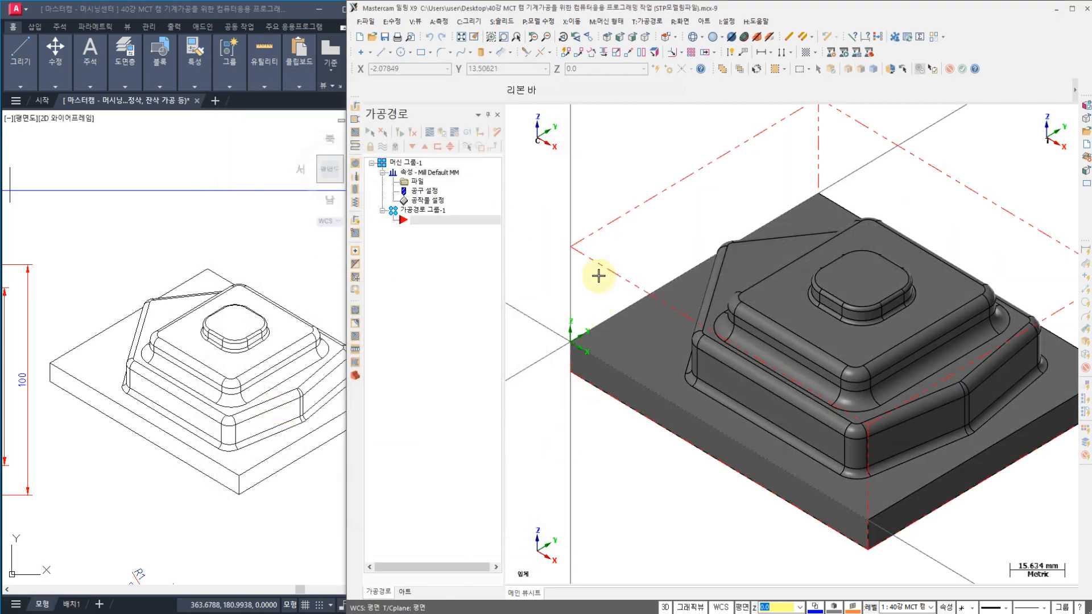
- Create a surface high speed Dynamic OptiRough (다이나믹 최적 황삭) toolpath with the whole core solid as drive surfaces
middle_drag(771, 162, 728, 183)
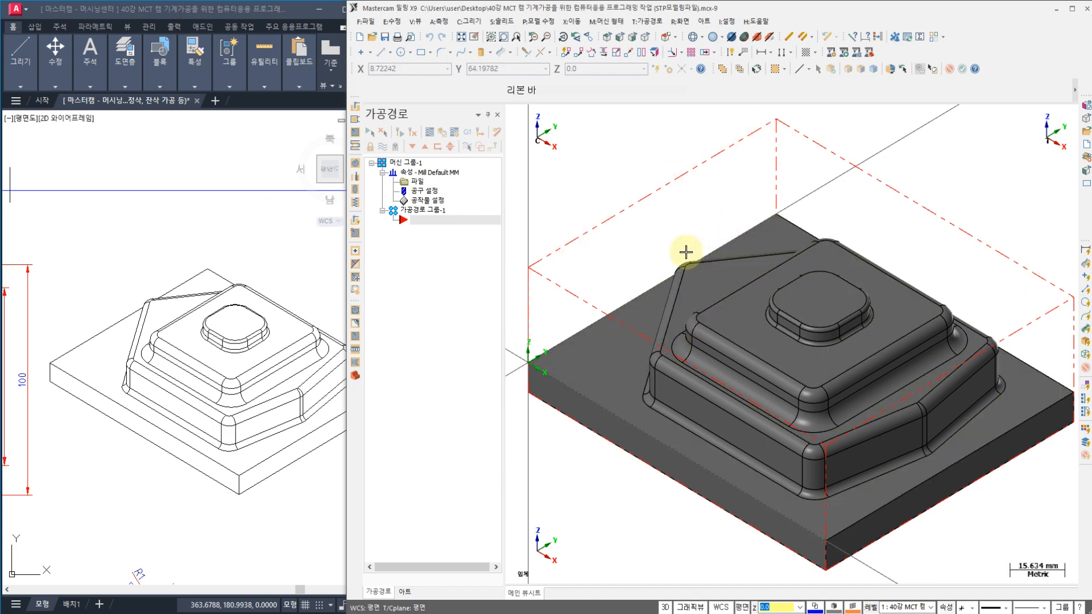
click(649, 22)
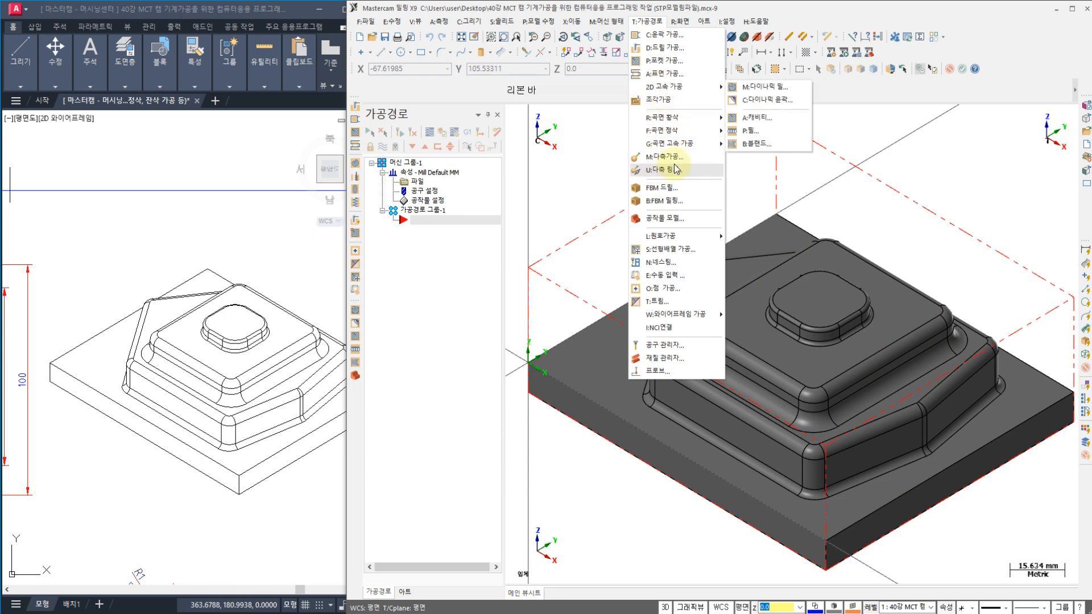
mouse_move(668, 121)
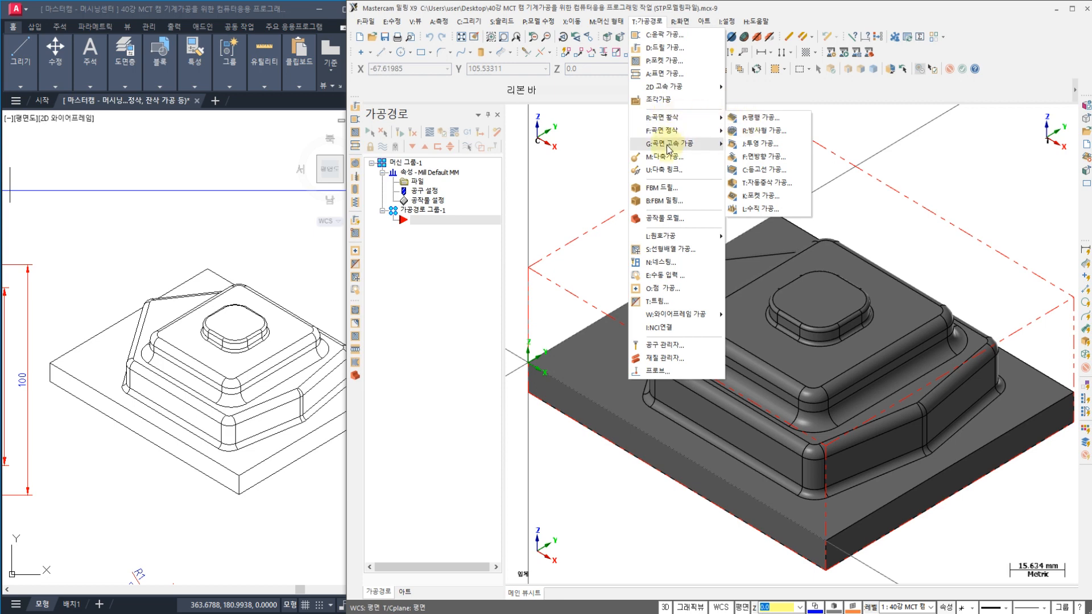
mouse_move(666, 149)
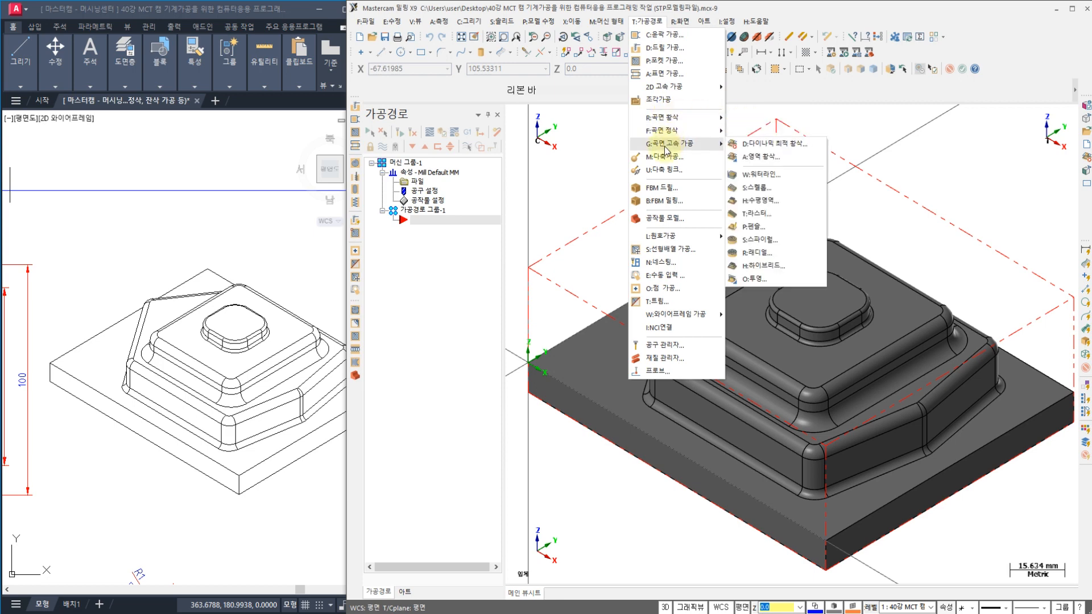
click(767, 149)
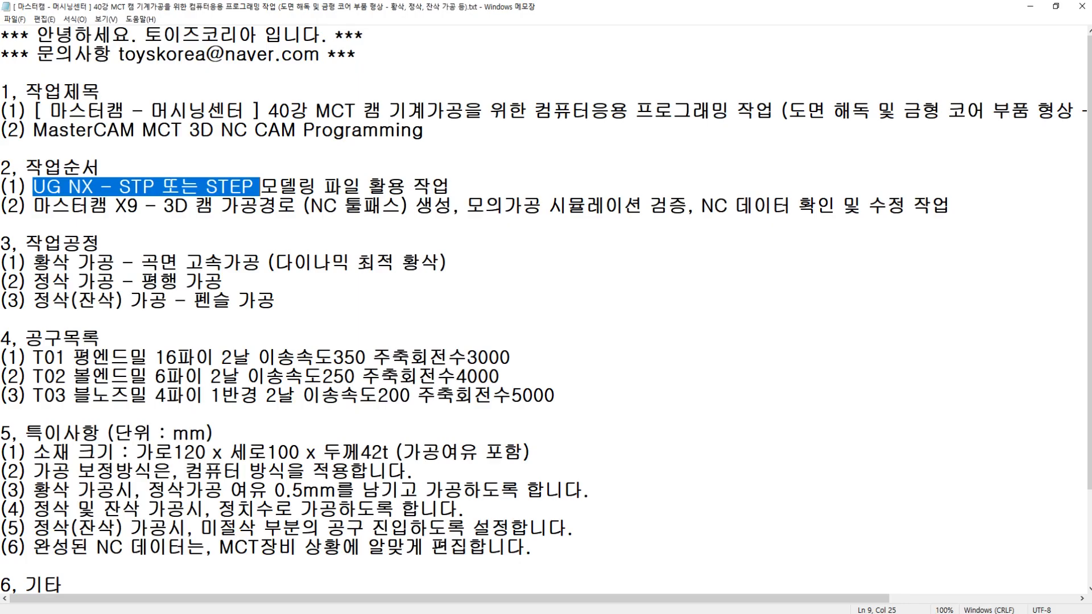
key(alt+Tab)
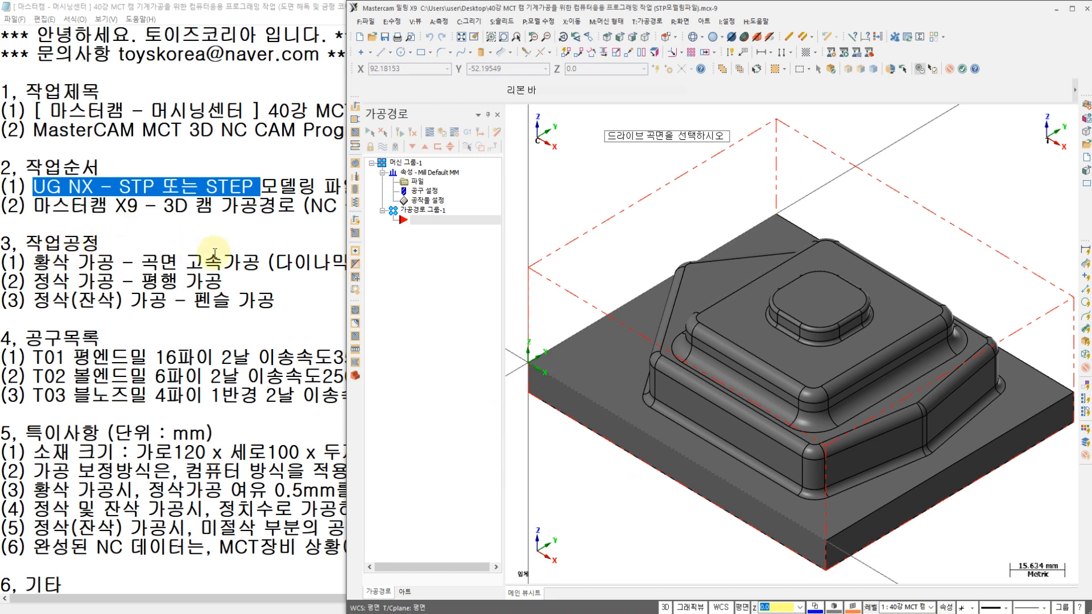
click(793, 293)
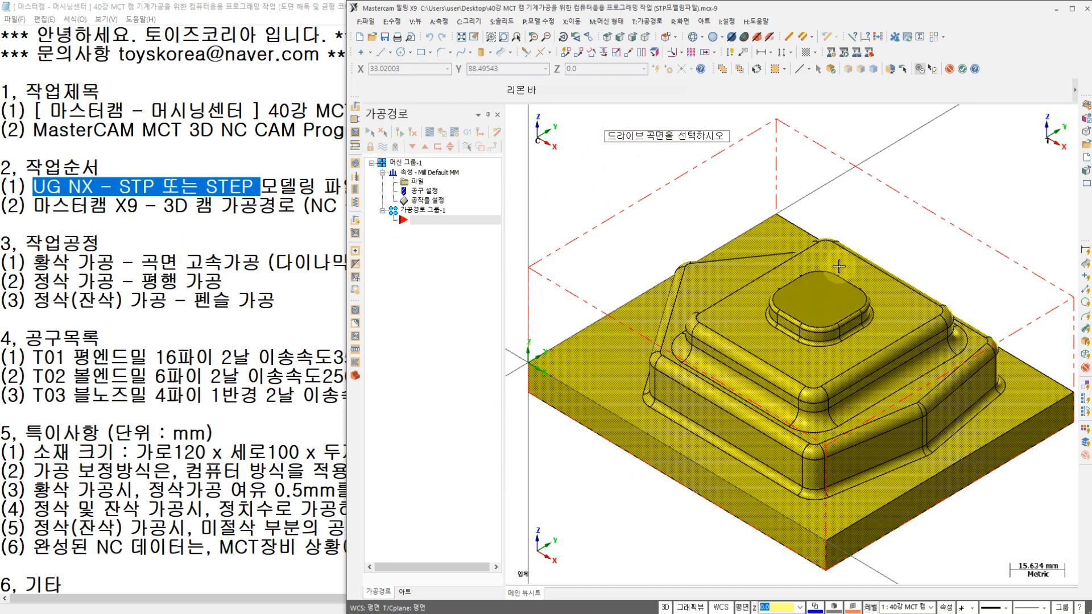
click(962, 69)
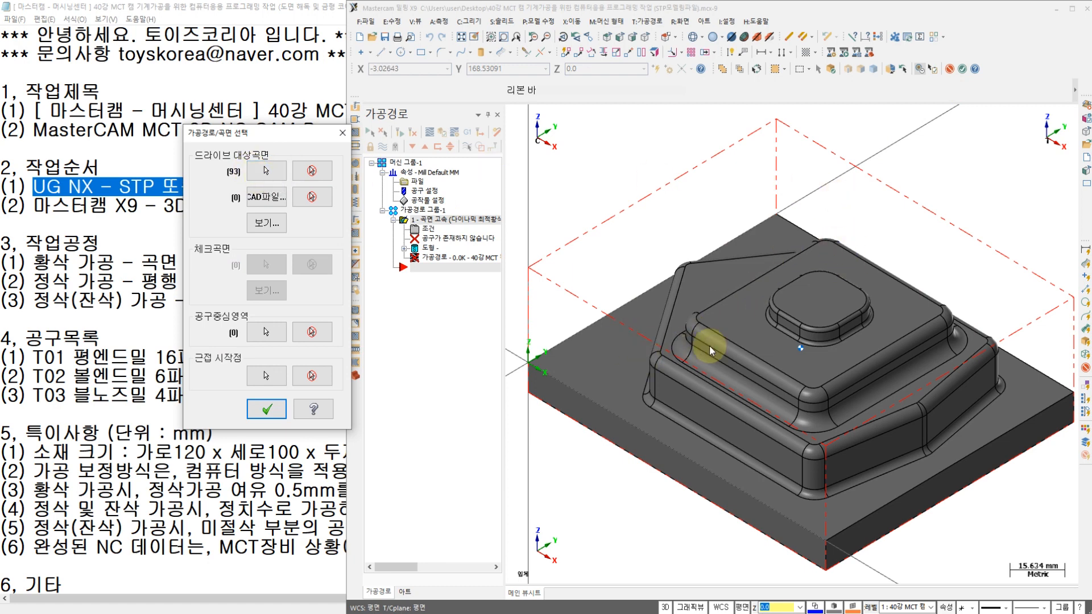
click(267, 408)
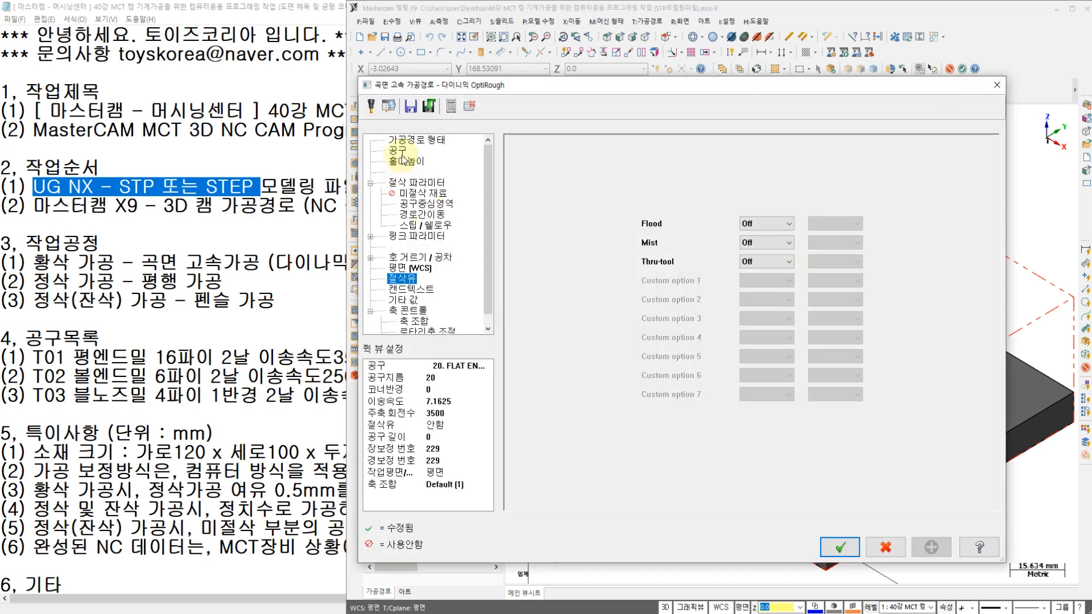
- Create a new flat end mill (엔드밀) for the roughing toolpath with a cutting diameter of 16 mm
click(400, 151)
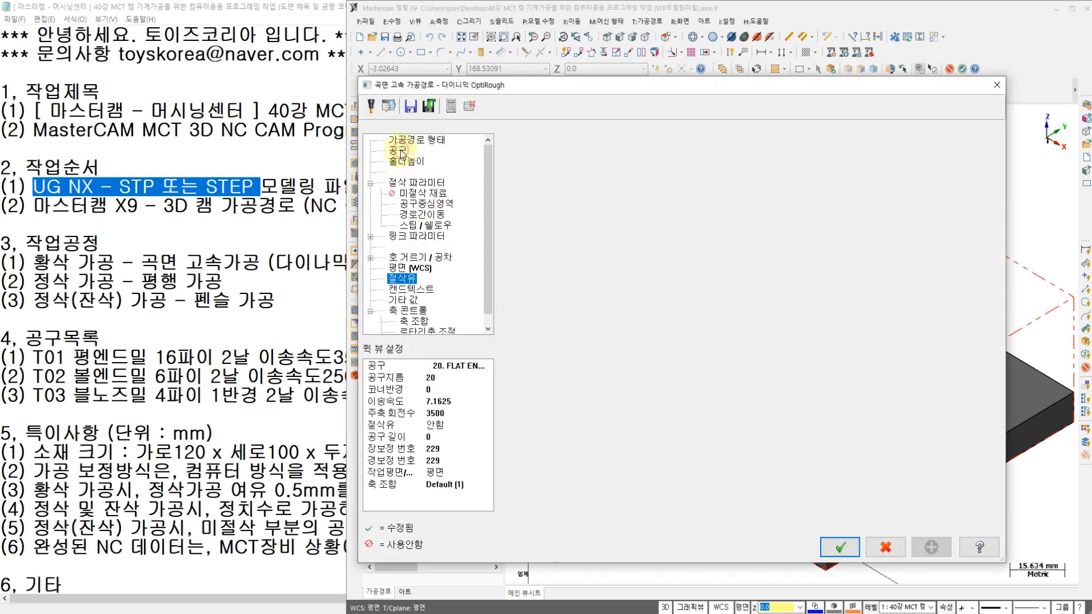
right_click(593, 229)
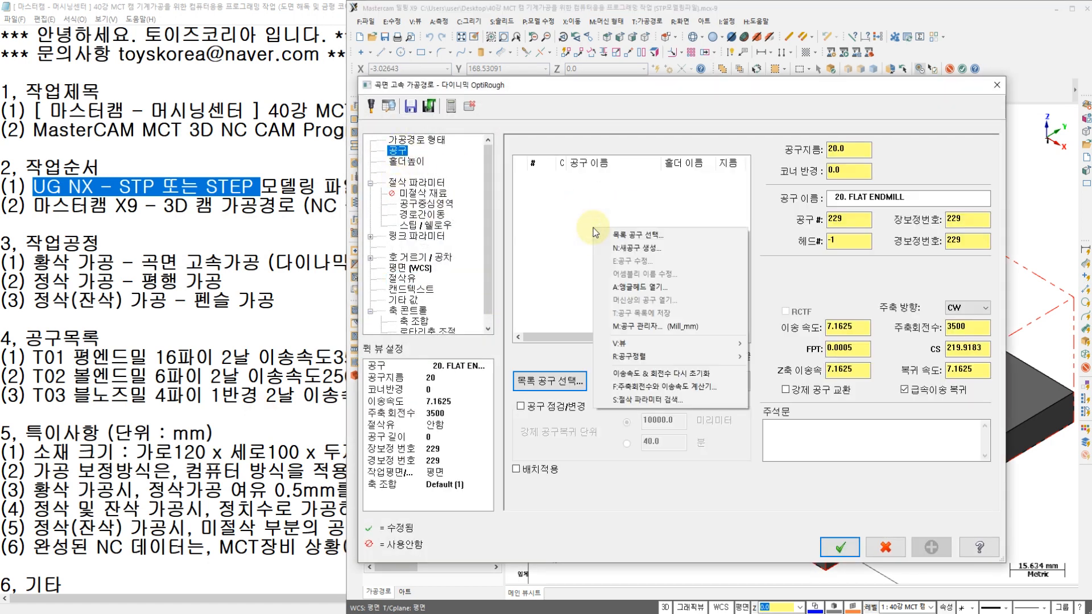
click(631, 250)
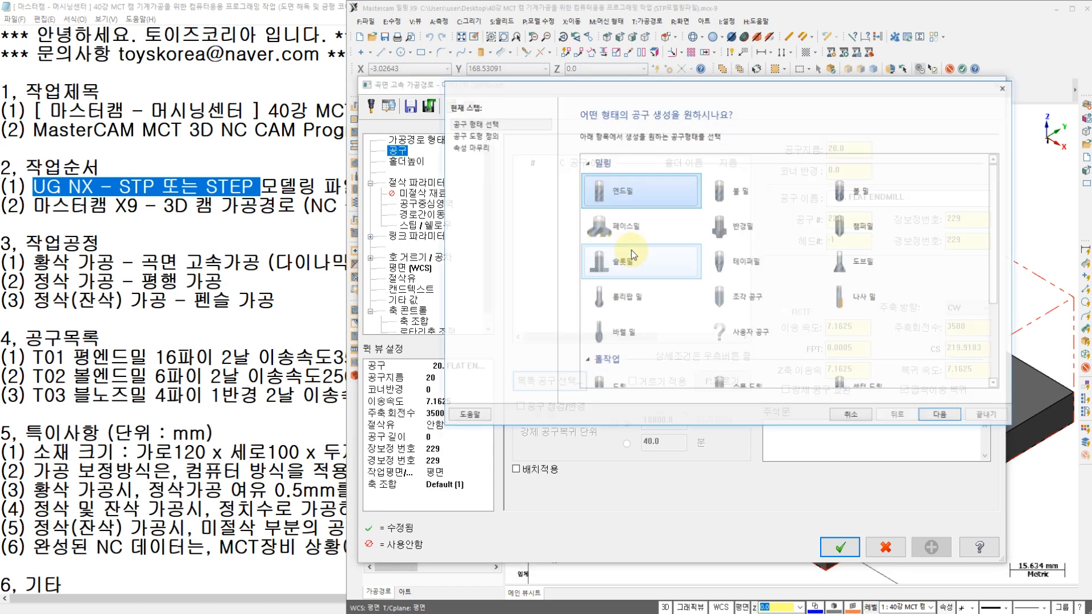
click(633, 189)
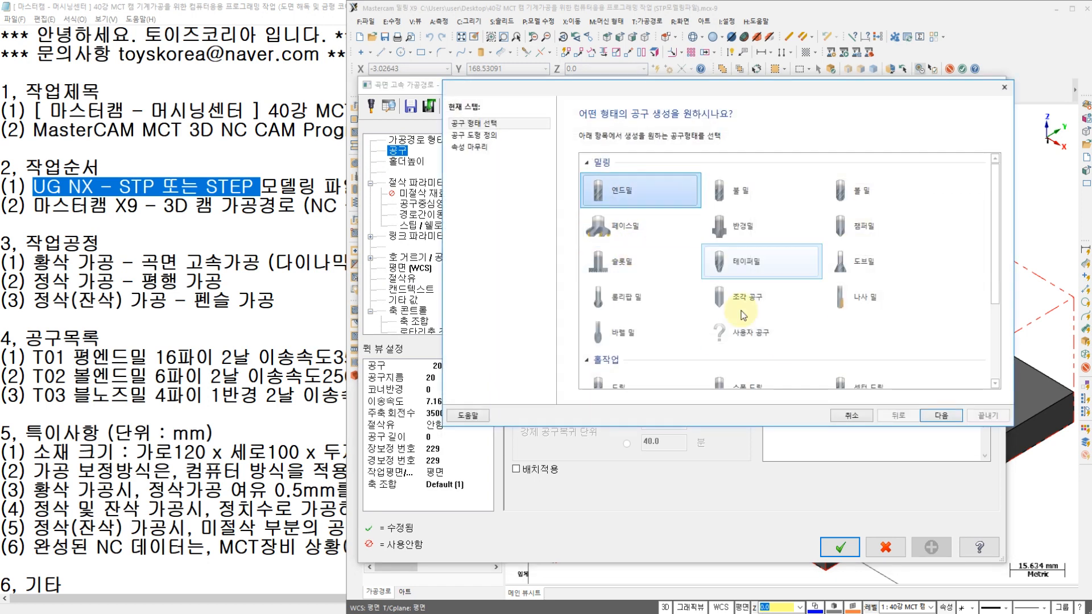
click(948, 417)
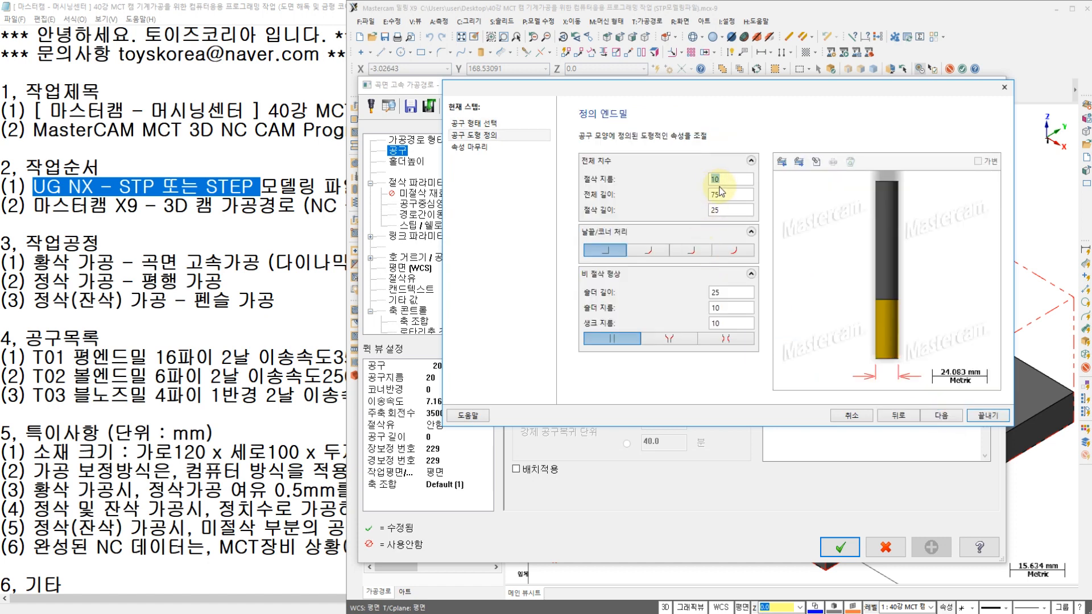
text(16)
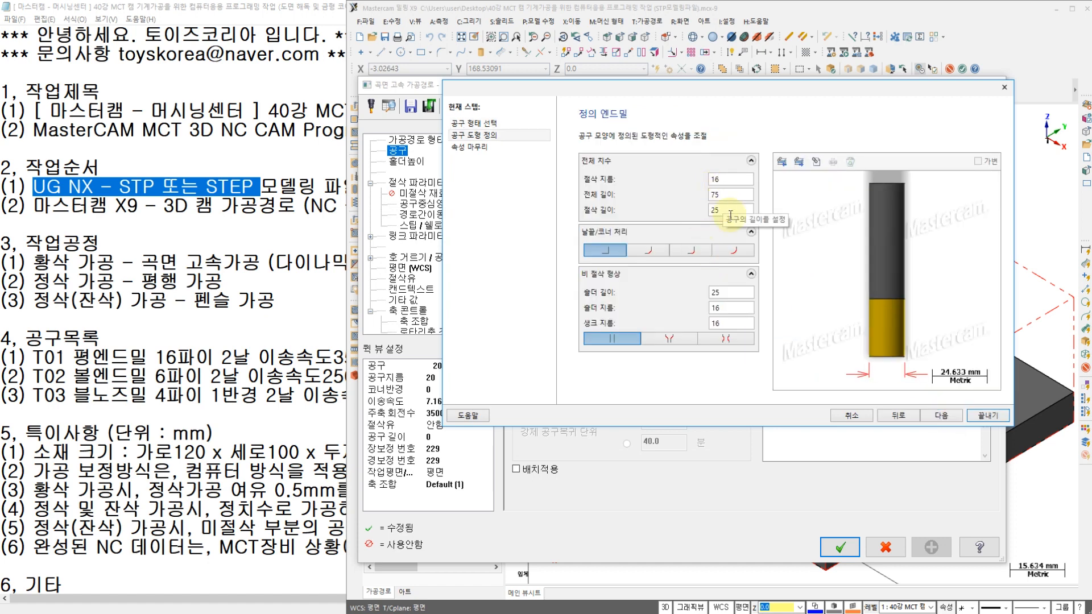
- Set the new end mill to 2 flutes and its feed rate to 350, following the T01 entry in the notes
click(929, 417)
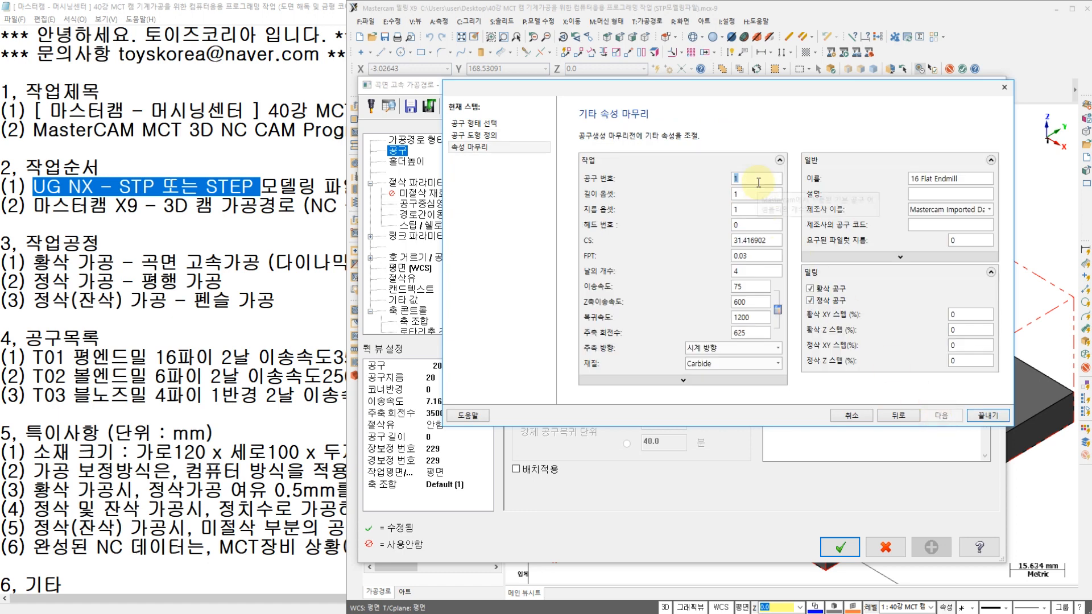
double_click(753, 272)
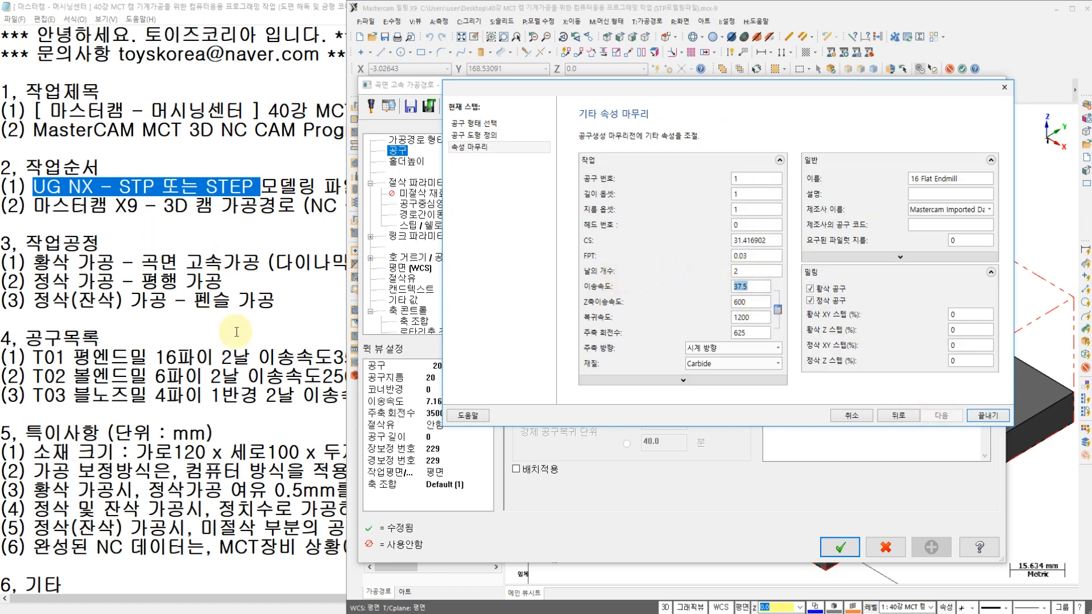
click(259, 357)
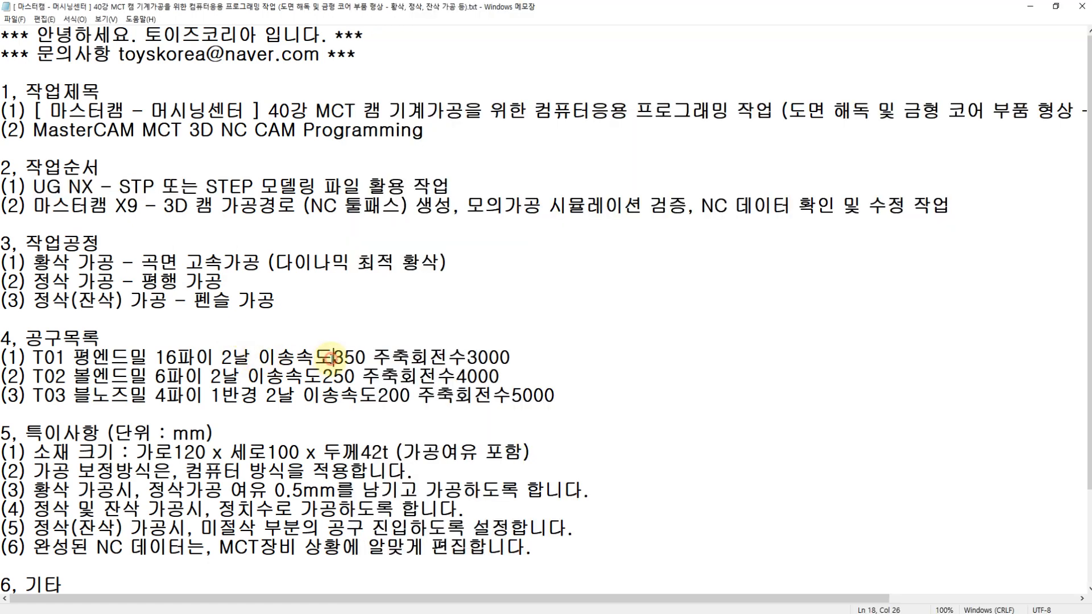
drag(533, 357, 254, 358)
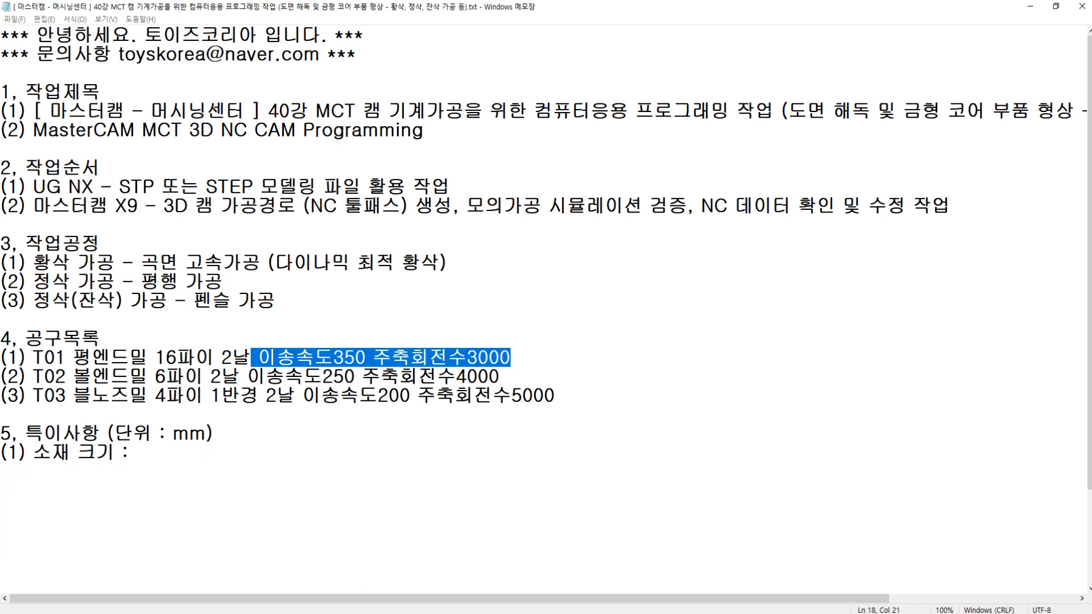
click(361, 588)
text(350)
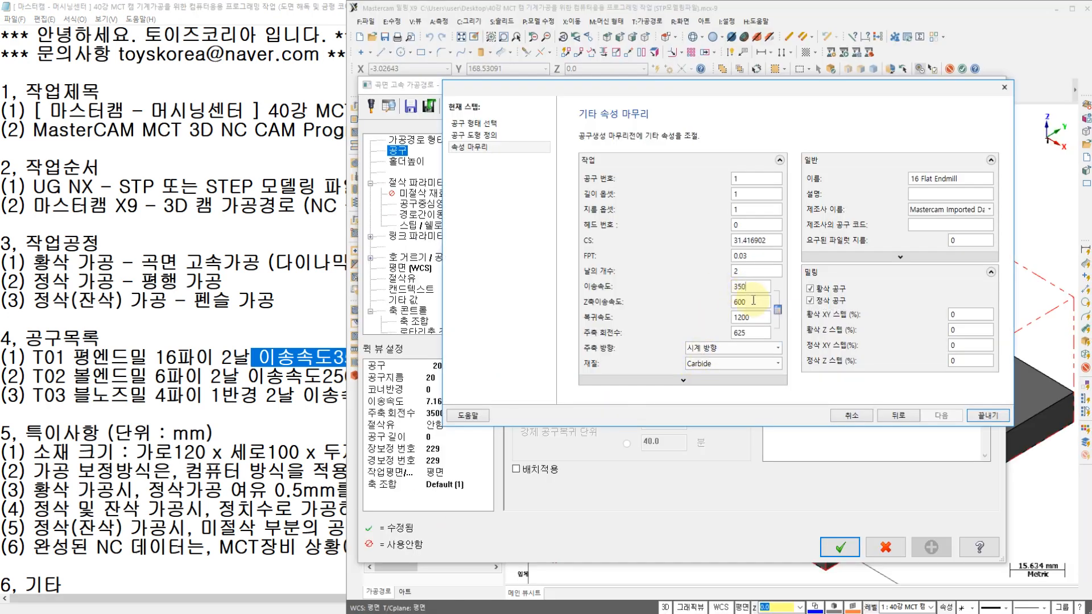
- Set the end mill's Z feed rate to 350, retract rate to 0 and spindle speed to 3000, and finish creating the tool
key(Tab)
text(350)
key(Tab)
text(0)
key(Tab)
text(3000)
key(Tab)
click(977, 421)
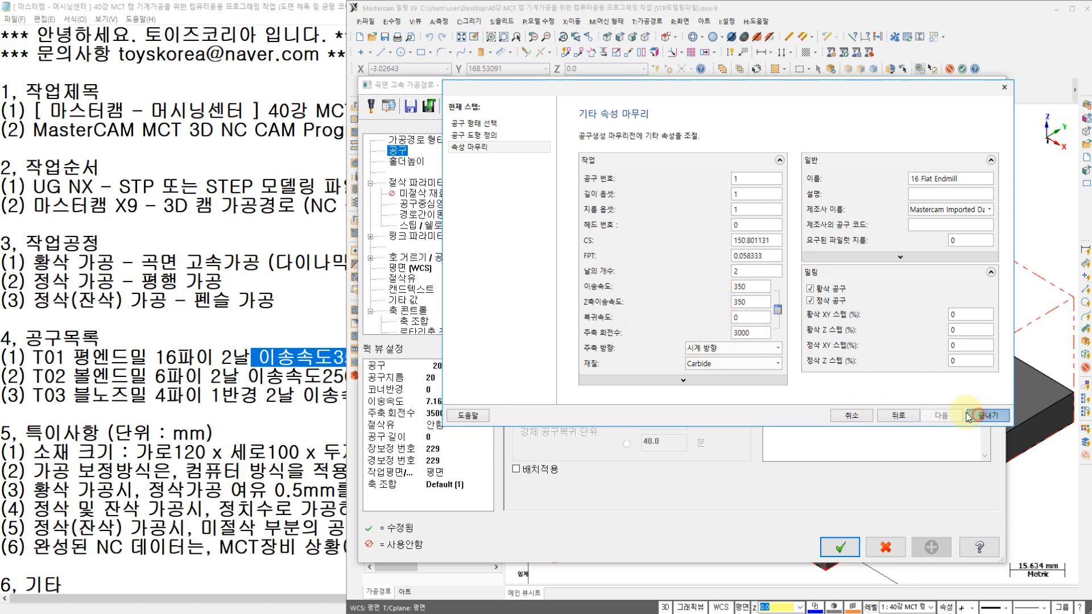
- Set the roughing stock allowance in the cut parameters to 0.5 on both walls (측벽) and floors (바닥)
click(593, 177)
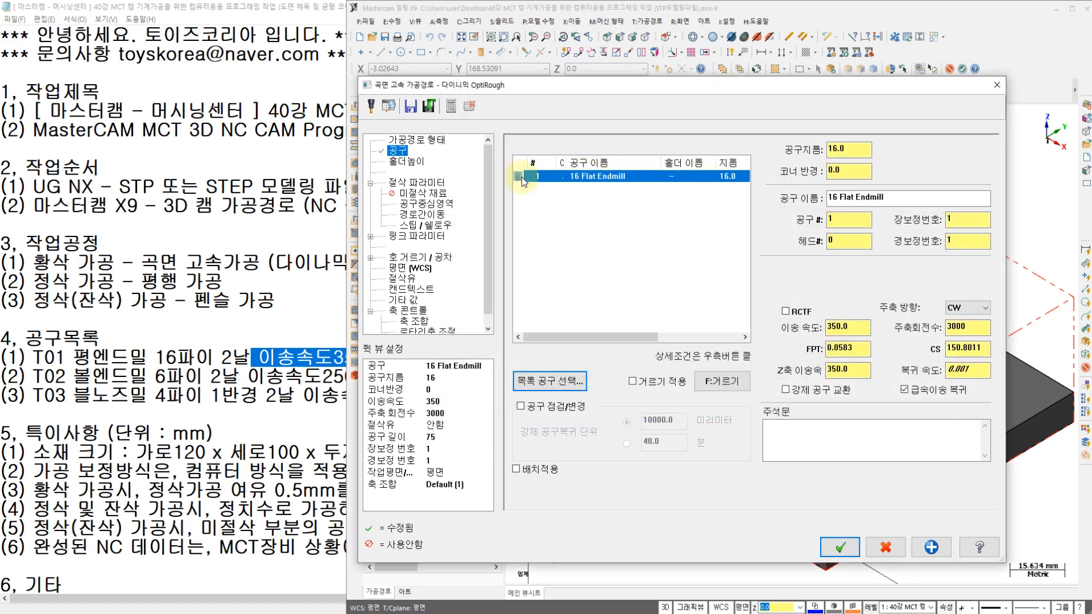
click(415, 183)
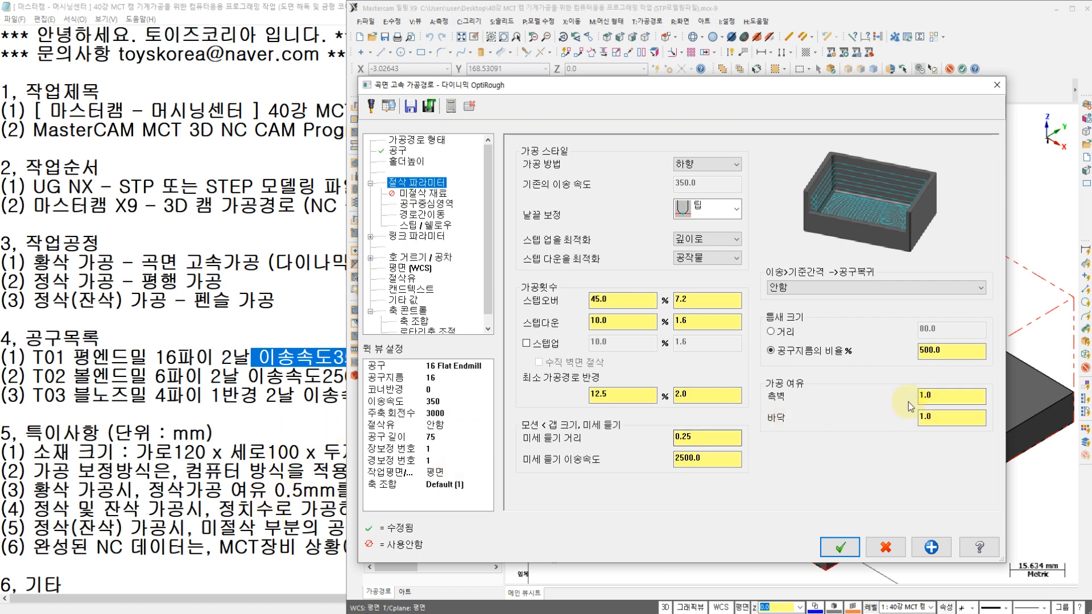
drag(933, 396, 894, 407)
click(933, 421)
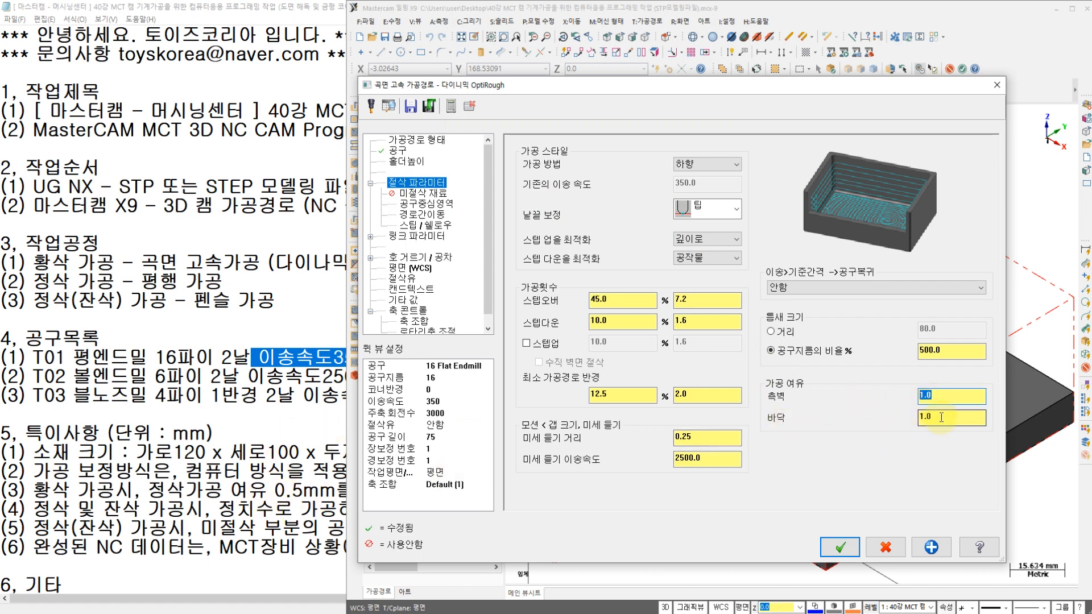
text(0)
key(BackSpace)
text(.5)
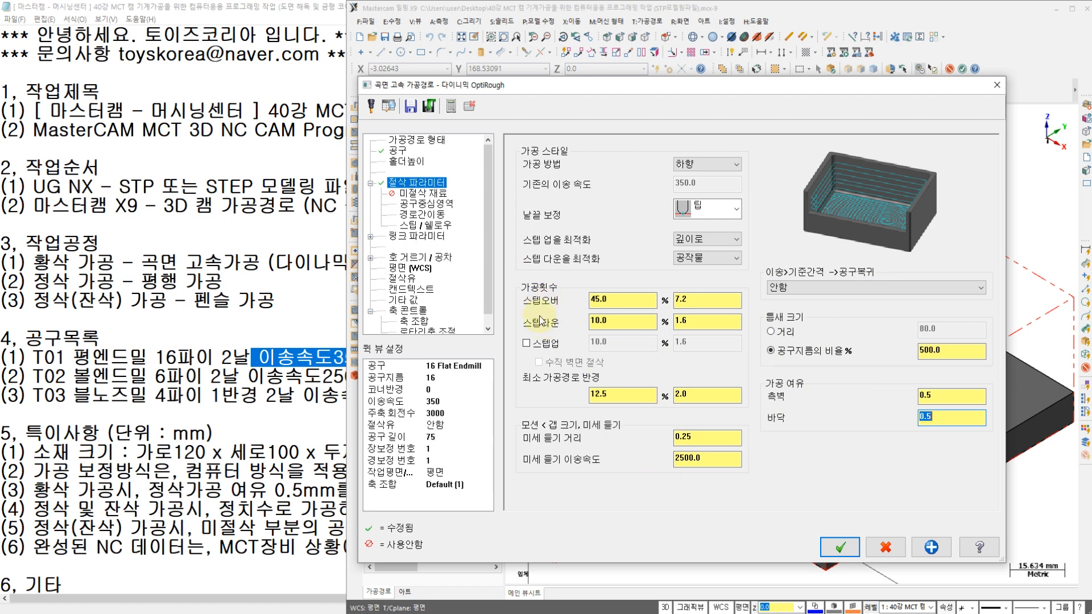
- Set the roughing stepdown (스텝다운) to 100 percent of the tool diameter
click(608, 301)
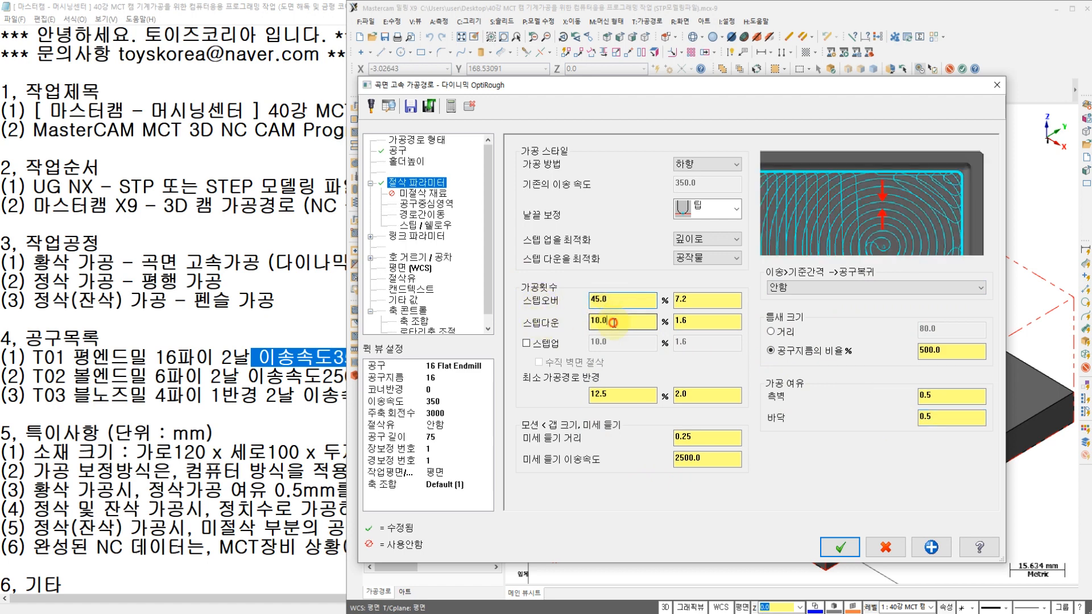
click(614, 323)
click(611, 300)
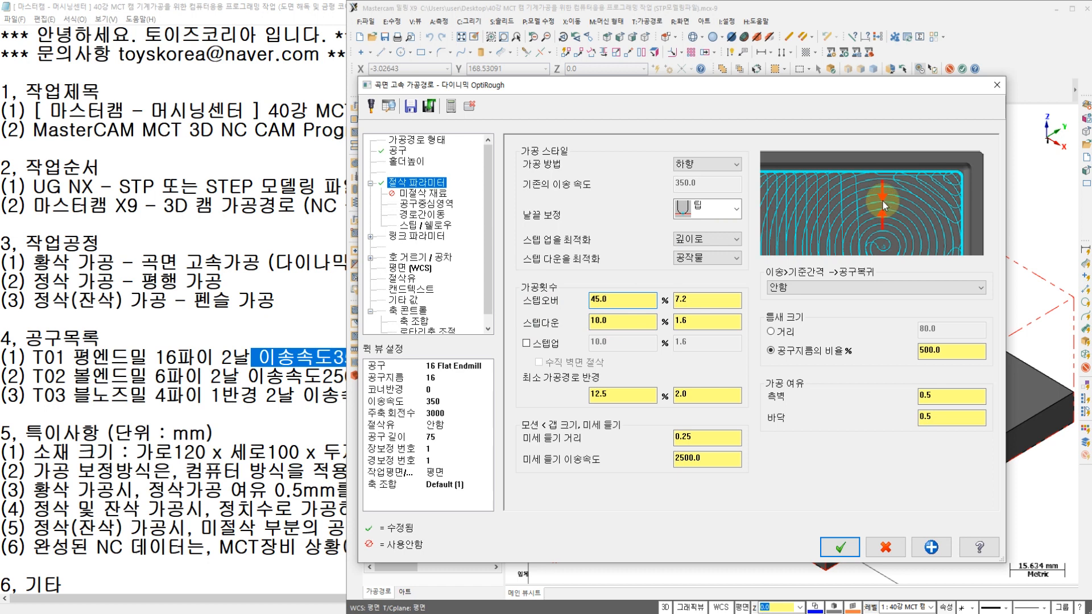
double_click(616, 301)
click(899, 243)
click(603, 322)
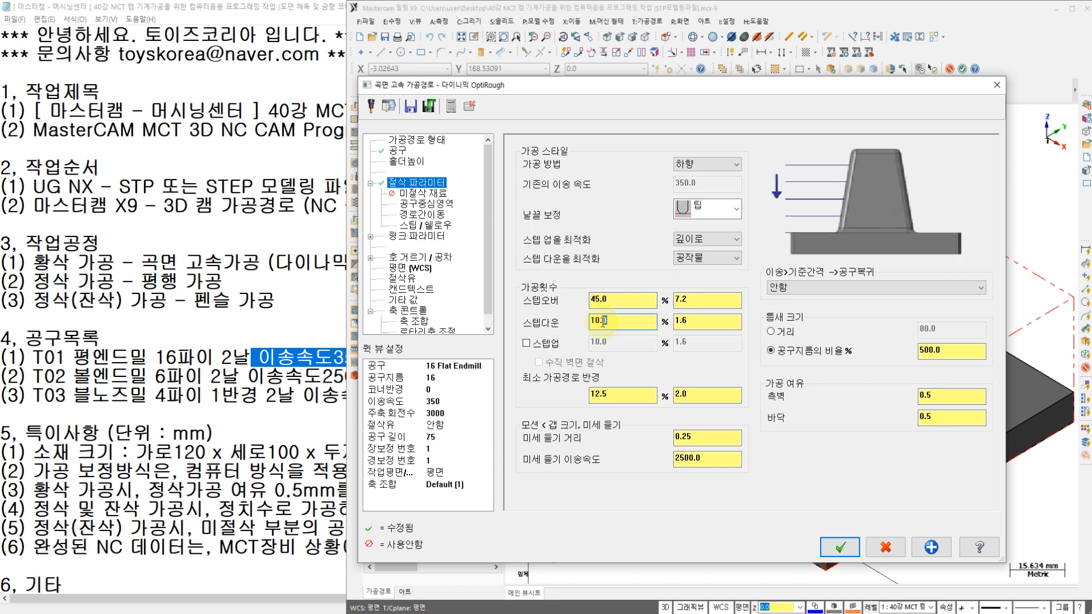
double_click(603, 322)
text(100)
key(Return)
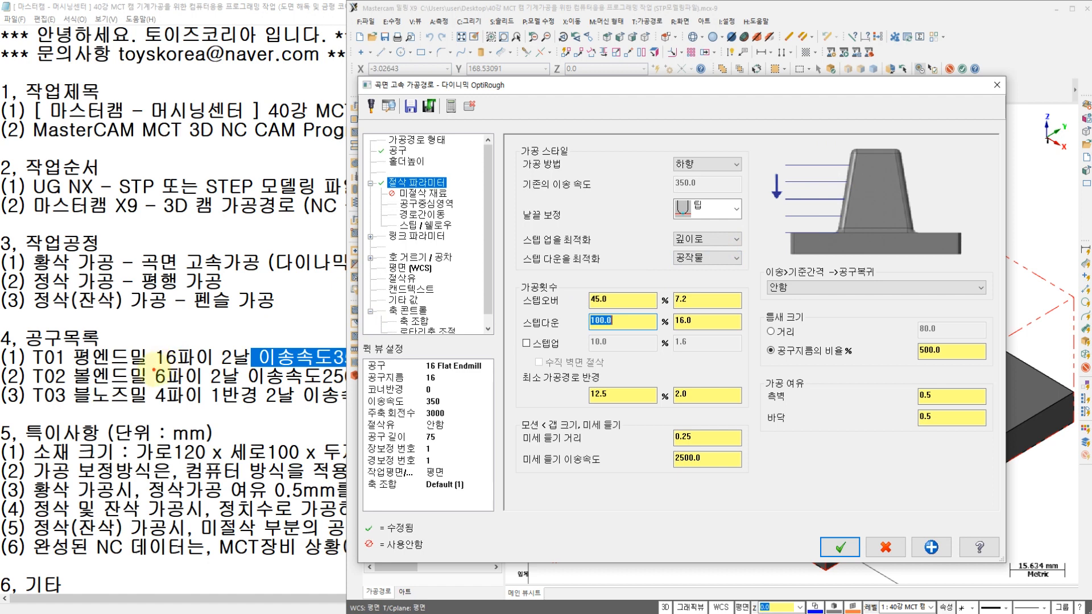
mouse_move(149, 371)
mouse_down()
mouse_move(259, 364)
mouse_move(160, 322)
mouse_move(153, 360)
mouse_up()
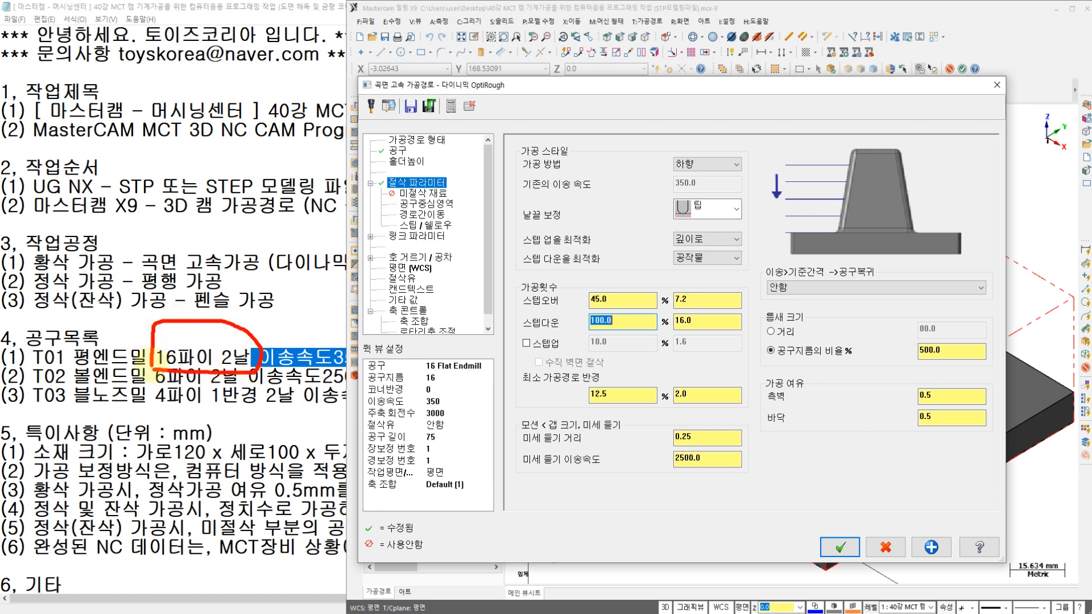
drag(318, 226, 312, 298)
mouse_move(341, 227)
mouse_down()
mouse_move(335, 320)
mouse_move(332, 295)
mouse_up()
drag(434, 244, 389, 312)
mouse_move(457, 267)
mouse_down()
mouse_move(481, 258)
mouse_move(477, 304)
mouse_move(497, 301)
mouse_up()
mouse_move(523, 272)
mouse_down()
mouse_move(580, 271)
mouse_move(594, 286)
mouse_up()
mouse_move(658, 211)
mouse_down()
mouse_move(660, 250)
mouse_move(637, 283)
mouse_move(665, 241)
mouse_up()
mouse_move(679, 281)
mouse_down()
mouse_move(591, 227)
mouse_move(680, 281)
mouse_up()
mouse_move(157, 324)
mouse_down()
mouse_move(184, 332)
mouse_move(198, 305)
mouse_up()
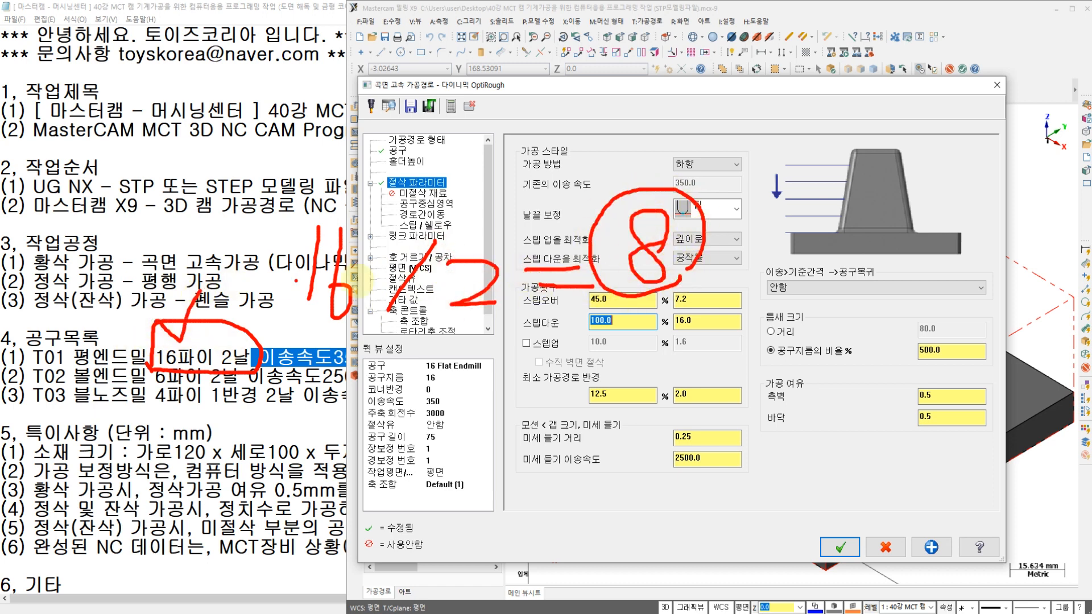
mouse_move(840, 149)
mouse_down()
mouse_move(841, 263)
mouse_move(884, 234)
mouse_up()
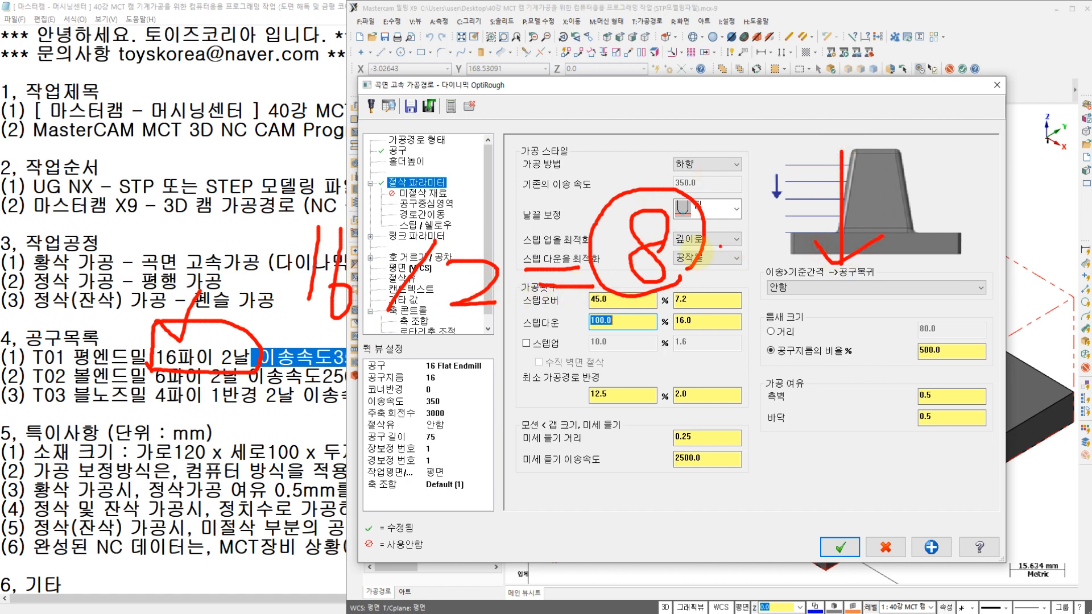
drag(686, 255, 706, 262)
drag(714, 198, 720, 236)
drag(712, 196, 751, 223)
drag(758, 213, 799, 224)
mouse_move(798, 198)
mouse_down()
mouse_move(774, 225)
mouse_move(720, 245)
mouse_up()
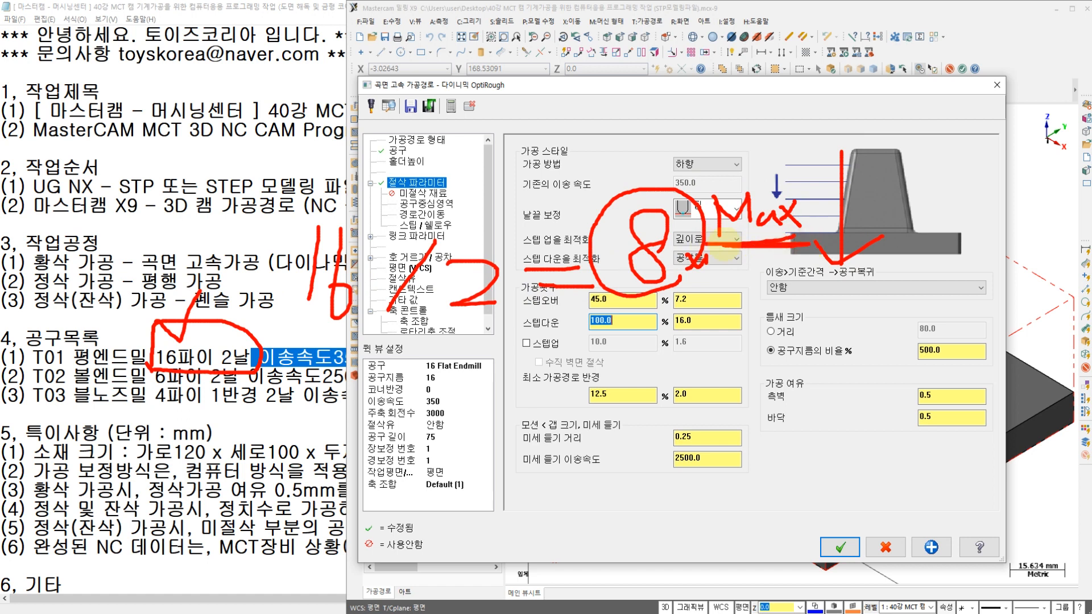
drag(689, 161, 716, 163)
mouse_move(725, 143)
mouse_down()
mouse_move(737, 173)
mouse_move(789, 150)
mouse_up()
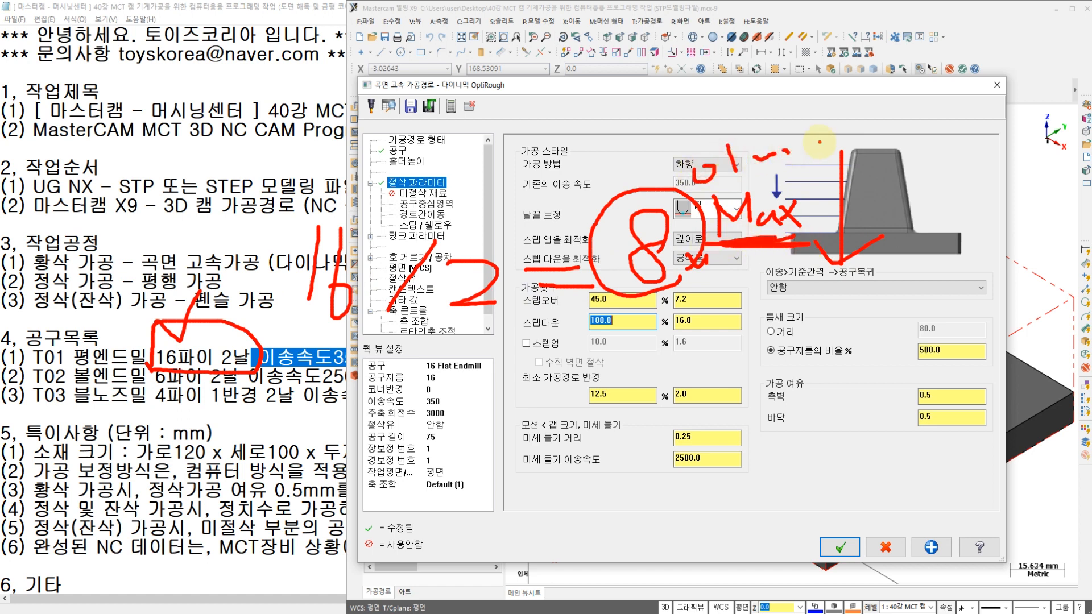
mouse_move(789, 336)
mouse_down()
mouse_move(777, 376)
mouse_move(815, 370)
mouse_move(796, 372)
mouse_up()
mouse_move(792, 428)
mouse_down()
mouse_move(810, 455)
mouse_move(775, 470)
mouse_up()
mouse_move(847, 434)
mouse_down()
mouse_move(811, 466)
mouse_move(841, 453)
mouse_up()
click(564, 491)
mouse_move(561, 476)
mouse_down()
mouse_move(557, 503)
mouse_move(594, 508)
mouse_move(751, 349)
mouse_move(794, 354)
mouse_move(791, 450)
mouse_move(594, 506)
mouse_up()
click(601, 436)
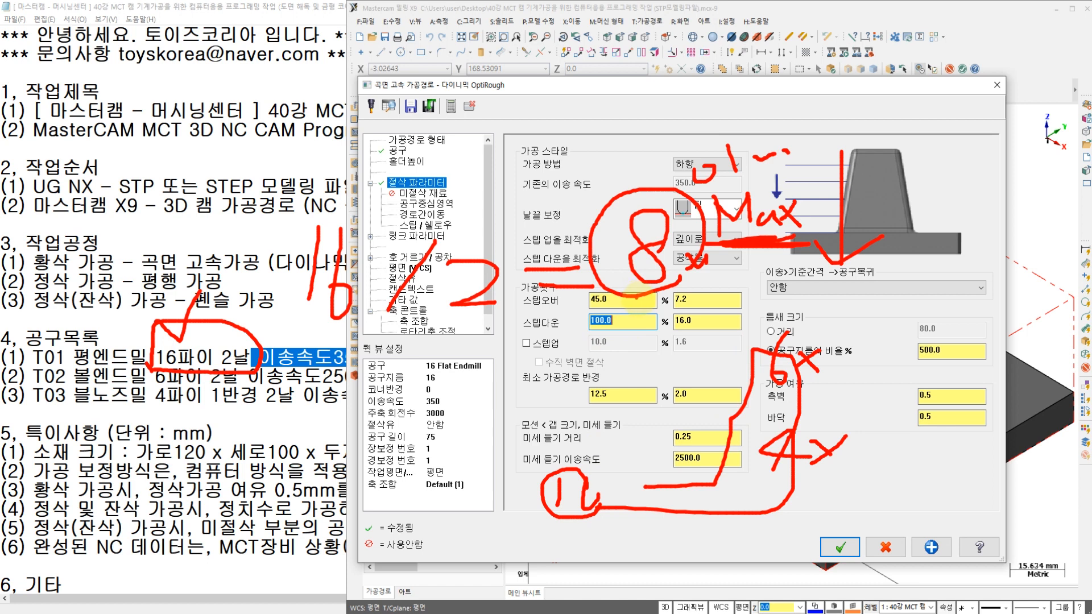
key(Escape)
- Set the roughing stepdown (스텝다운) to 30 percent of the tool diameter and enable step-up (스텝업) passes
drag(621, 321, 515, 336)
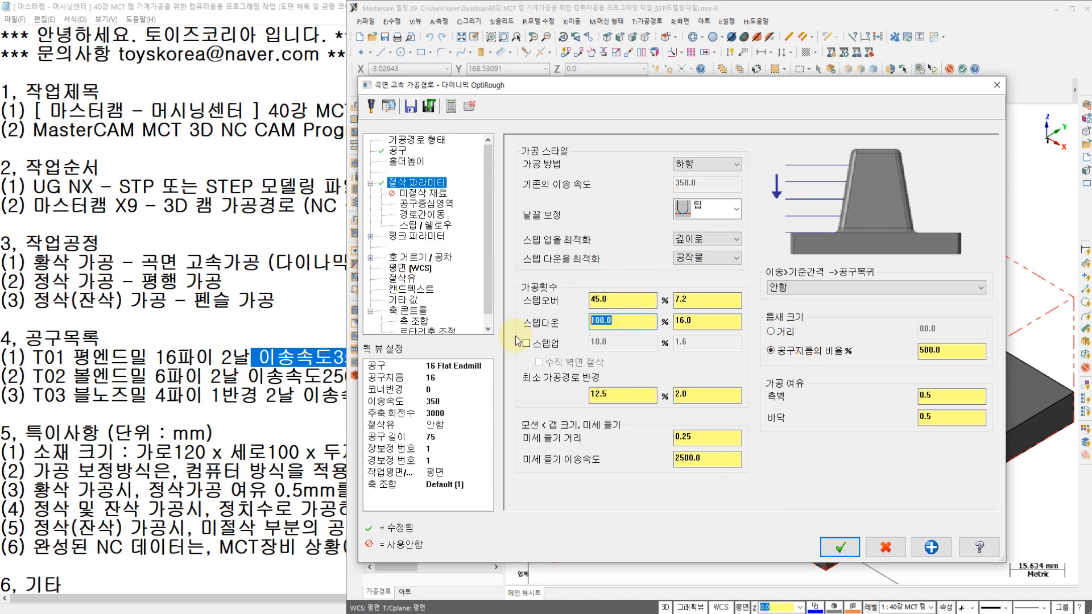
text(30)
click(526, 344)
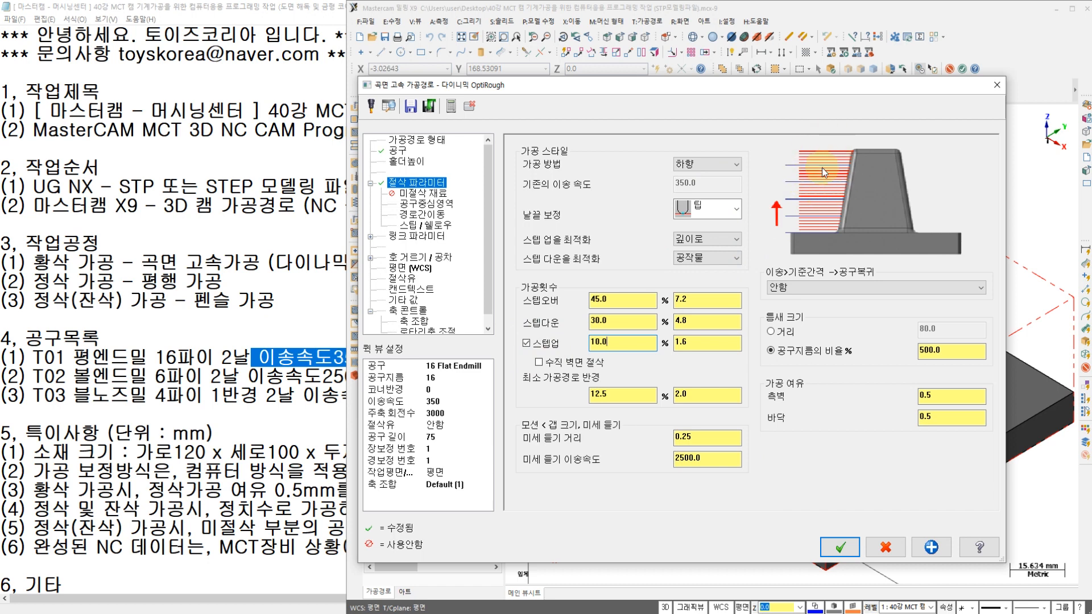
click(638, 317)
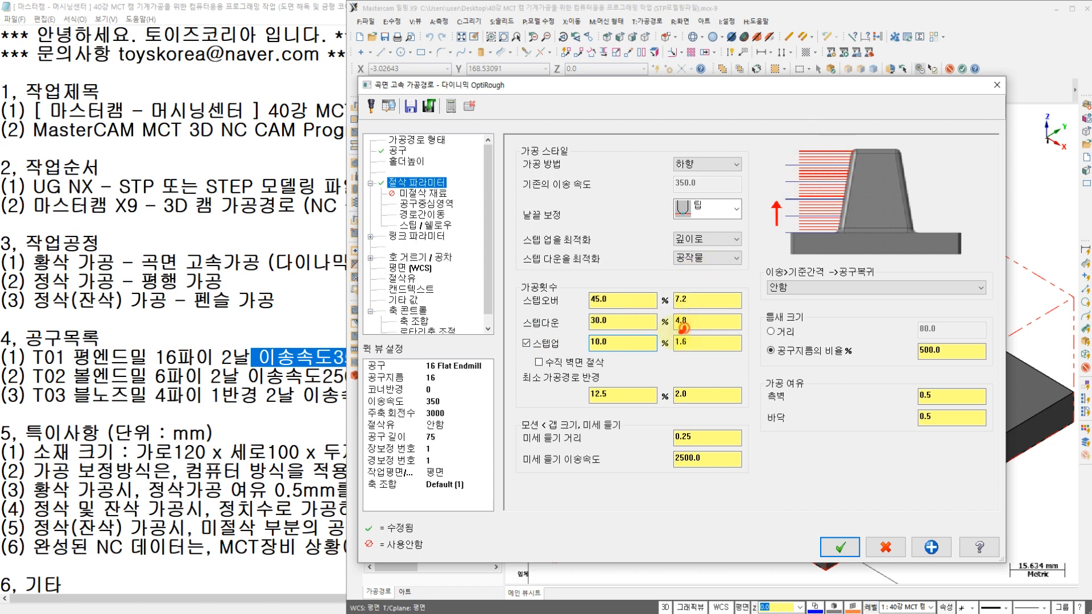
drag(683, 328, 695, 325)
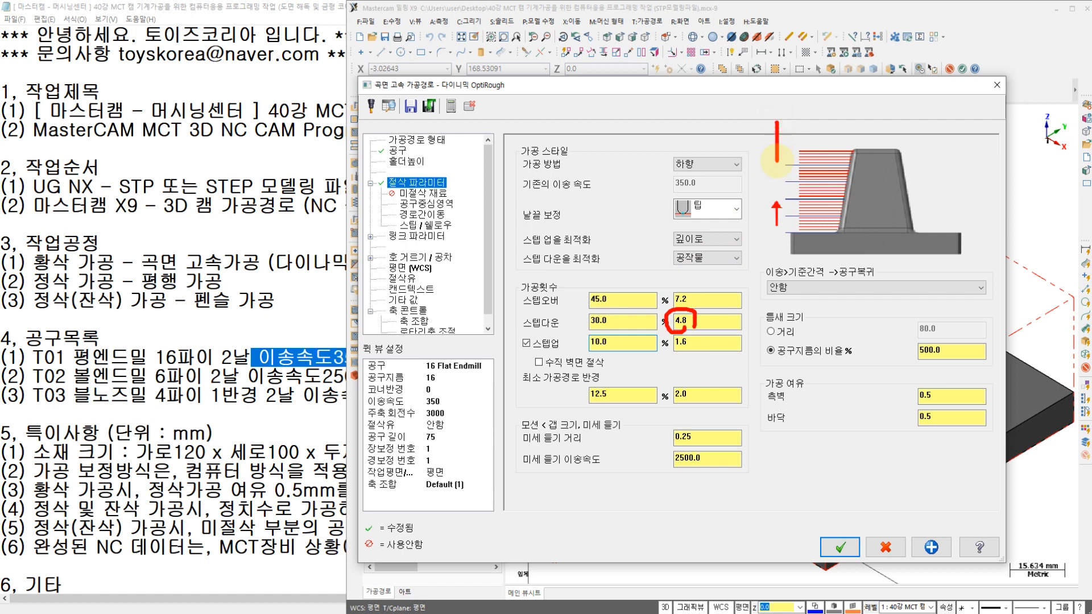
mouse_move(776, 165)
mouse_down()
mouse_move(853, 166)
mouse_move(844, 145)
mouse_move(850, 174)
mouse_move(838, 151)
mouse_move(847, 139)
mouse_move(863, 152)
mouse_up()
mouse_move(868, 338)
mouse_down()
mouse_move(841, 476)
mouse_move(755, 458)
mouse_up()
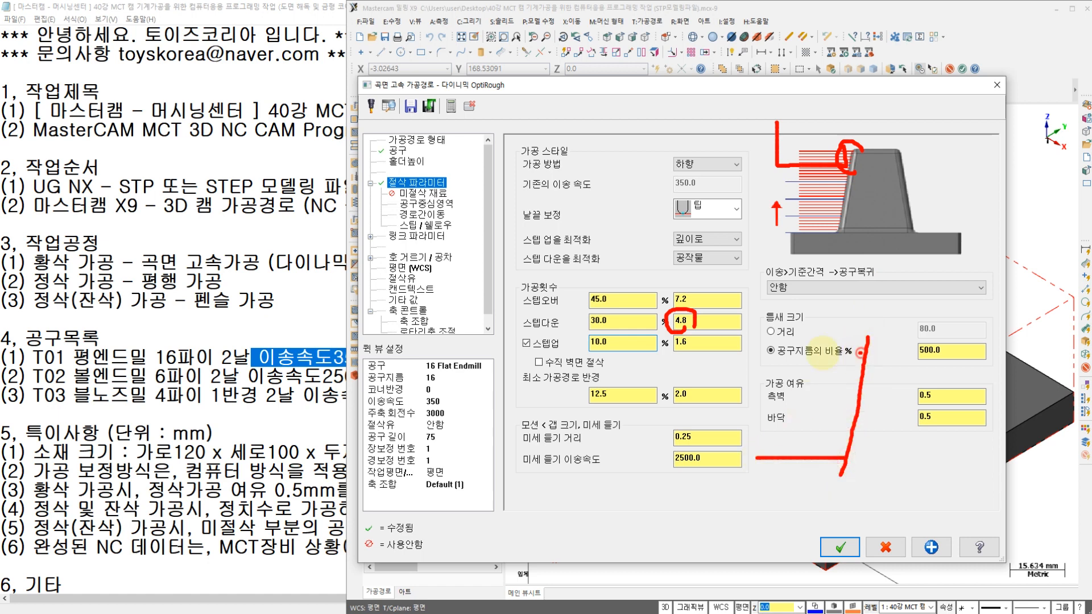
drag(862, 353, 739, 354)
mouse_move(841, 454)
mouse_down()
mouse_move(831, 253)
mouse_move(717, 256)
mouse_up()
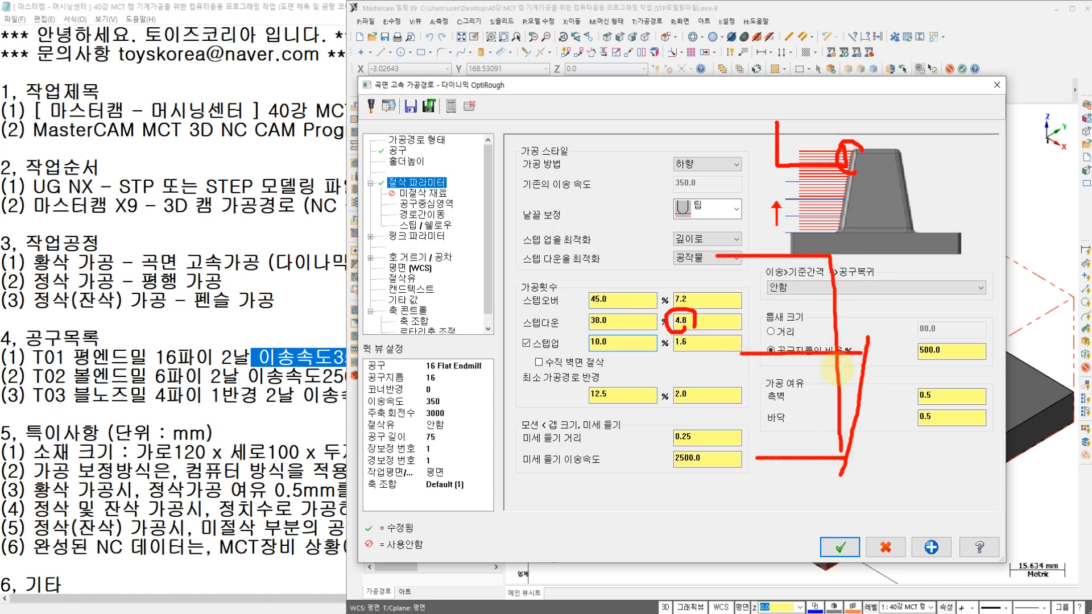
mouse_move(827, 358)
mouse_down()
mouse_move(873, 344)
mouse_move(842, 409)
mouse_move(861, 367)
mouse_move(918, 314)
mouse_up()
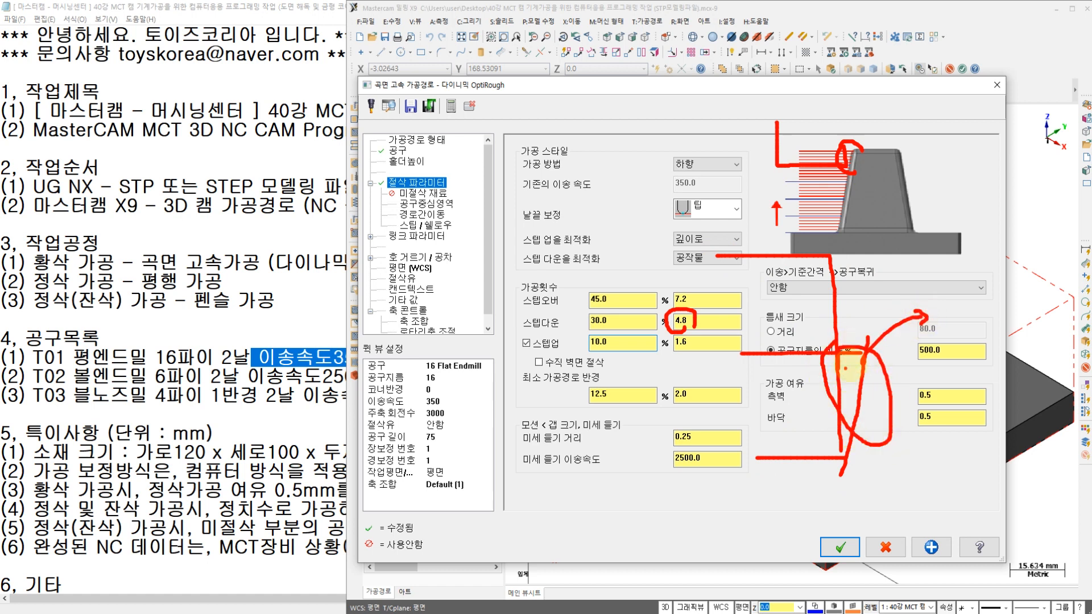
drag(843, 361, 853, 366)
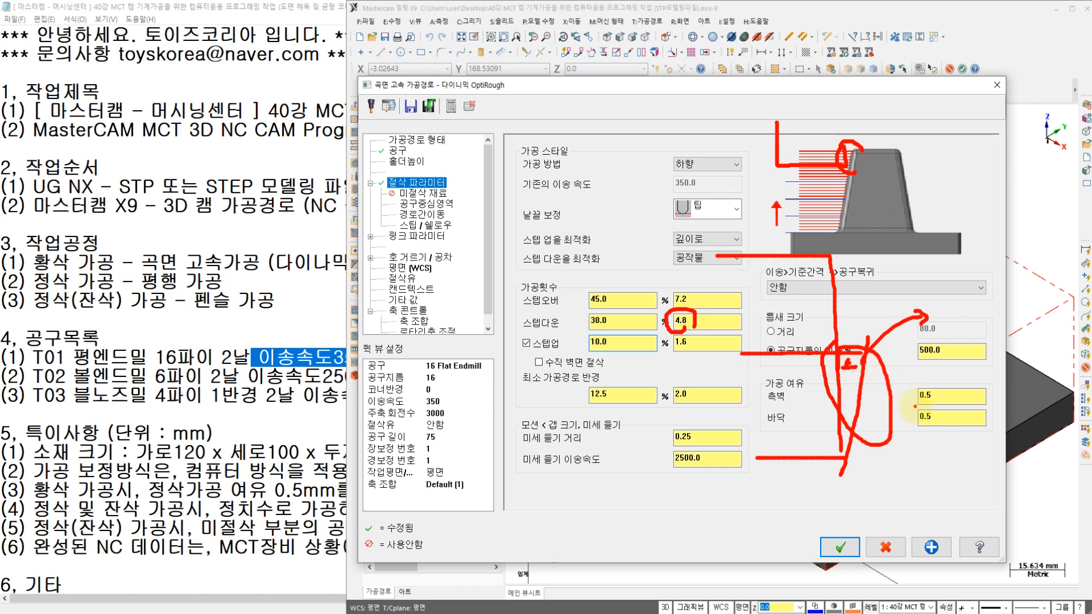
mouse_move(918, 406)
mouse_down()
mouse_move(943, 378)
mouse_move(941, 403)
mouse_move(907, 396)
mouse_up()
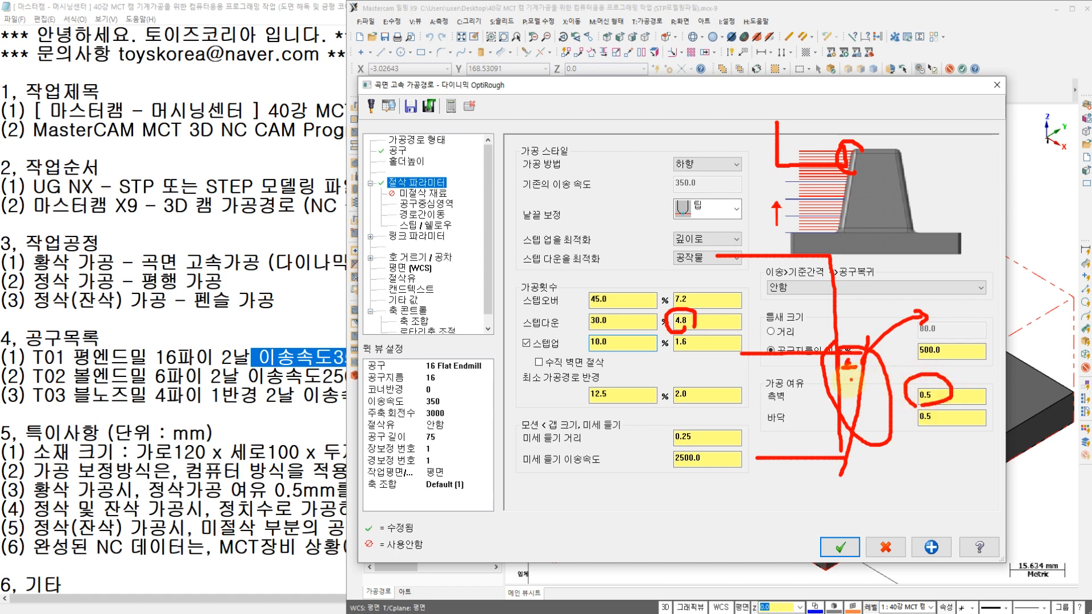
drag(845, 381, 857, 381)
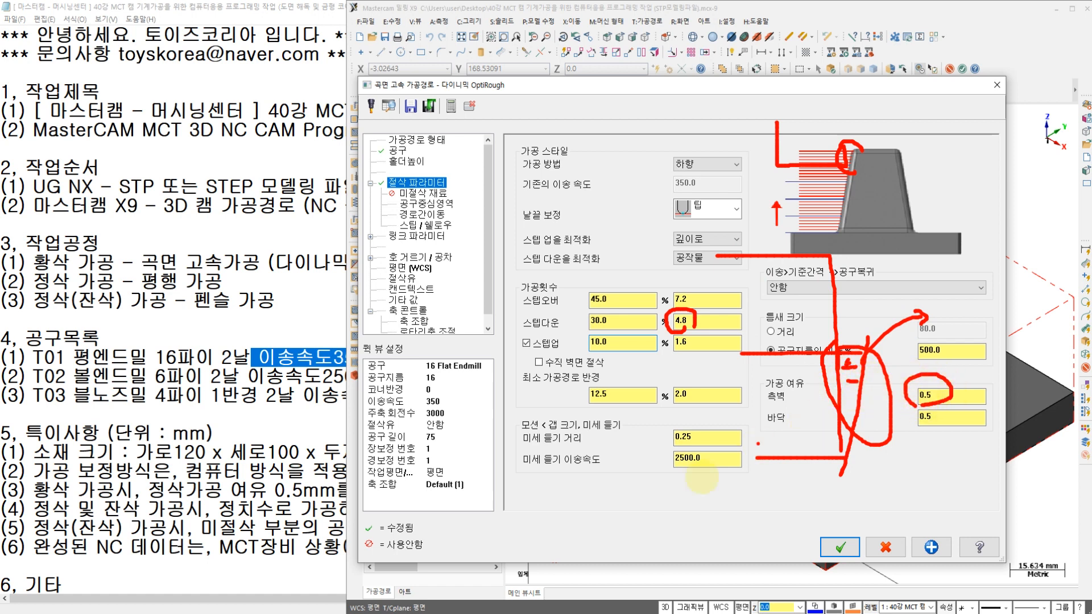
drag(591, 362, 570, 571)
mouse_move(592, 367)
mouse_down()
mouse_move(734, 427)
mouse_move(586, 580)
mouse_move(597, 579)
mouse_up()
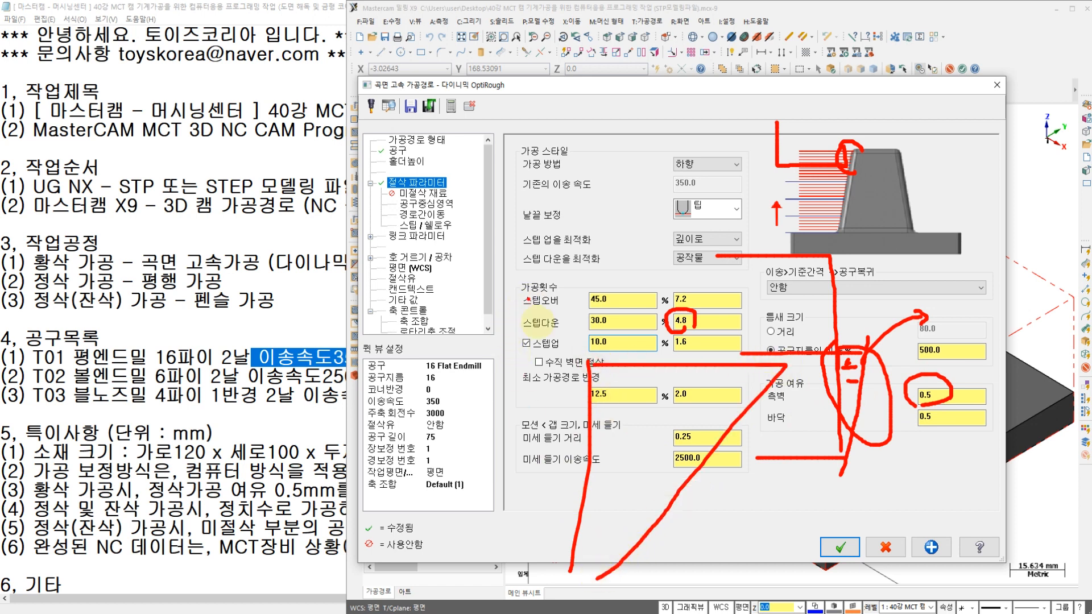
mouse_move(586, 408)
mouse_down()
mouse_move(625, 398)
mouse_move(654, 417)
mouse_up()
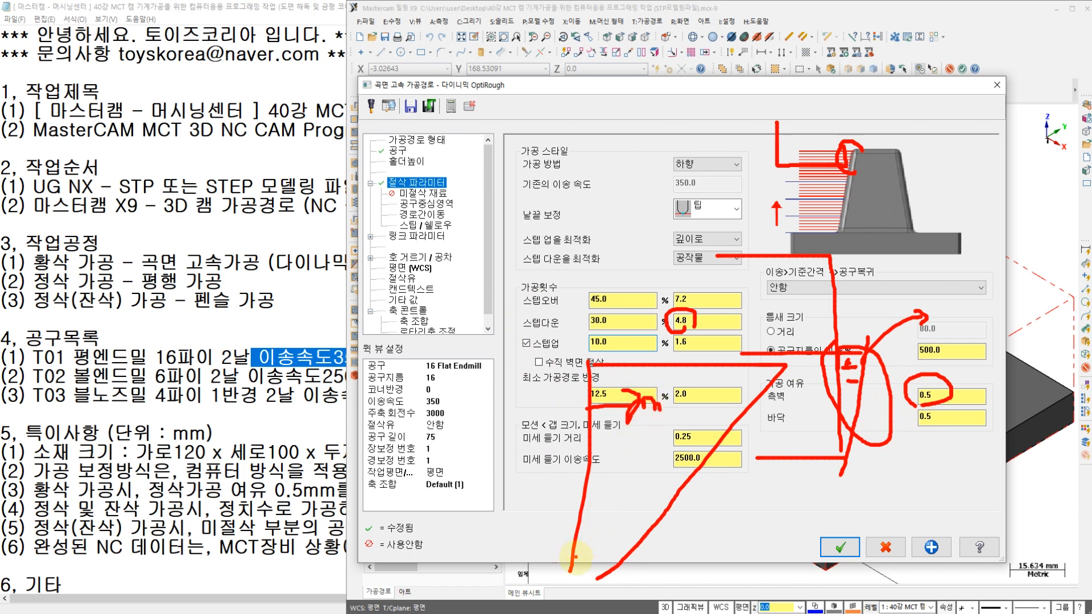
mouse_move(571, 566)
mouse_down()
mouse_move(625, 555)
mouse_move(659, 493)
mouse_move(692, 491)
mouse_up()
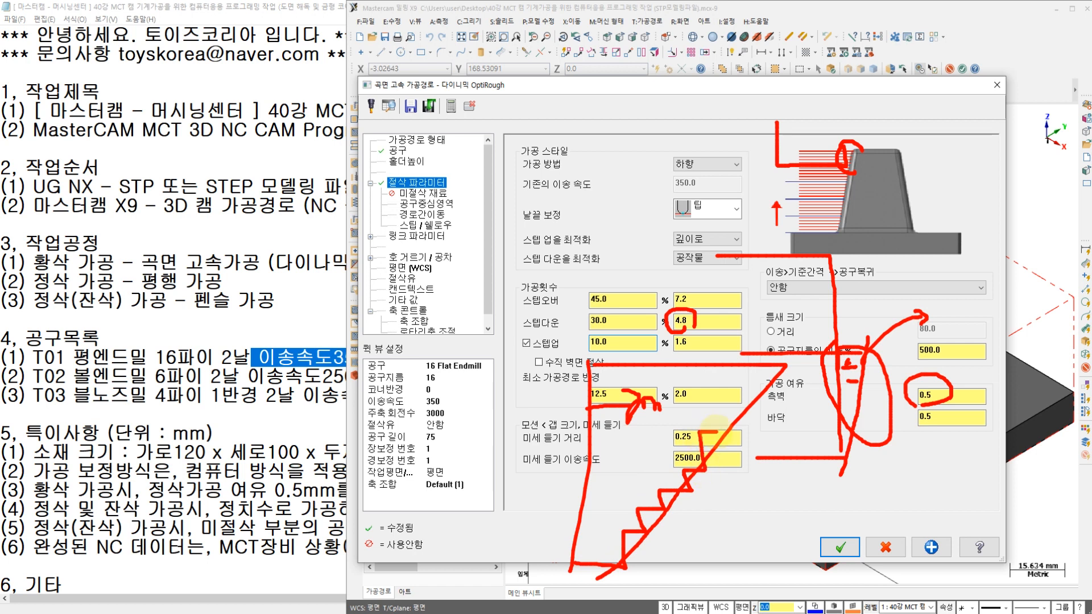
mouse_move(714, 424)
mouse_down()
mouse_move(785, 367)
mouse_move(718, 366)
mouse_move(597, 544)
mouse_move(609, 410)
mouse_move(631, 352)
mouse_up()
mouse_move(755, 340)
mouse_down()
mouse_move(683, 453)
mouse_move(600, 546)
mouse_up()
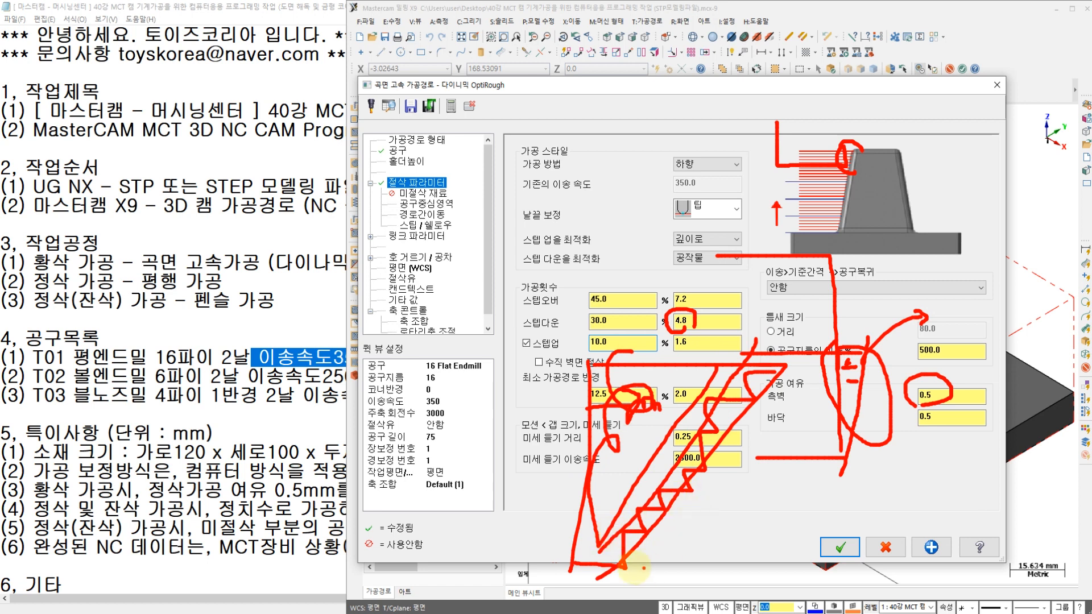
drag(528, 325, 513, 519)
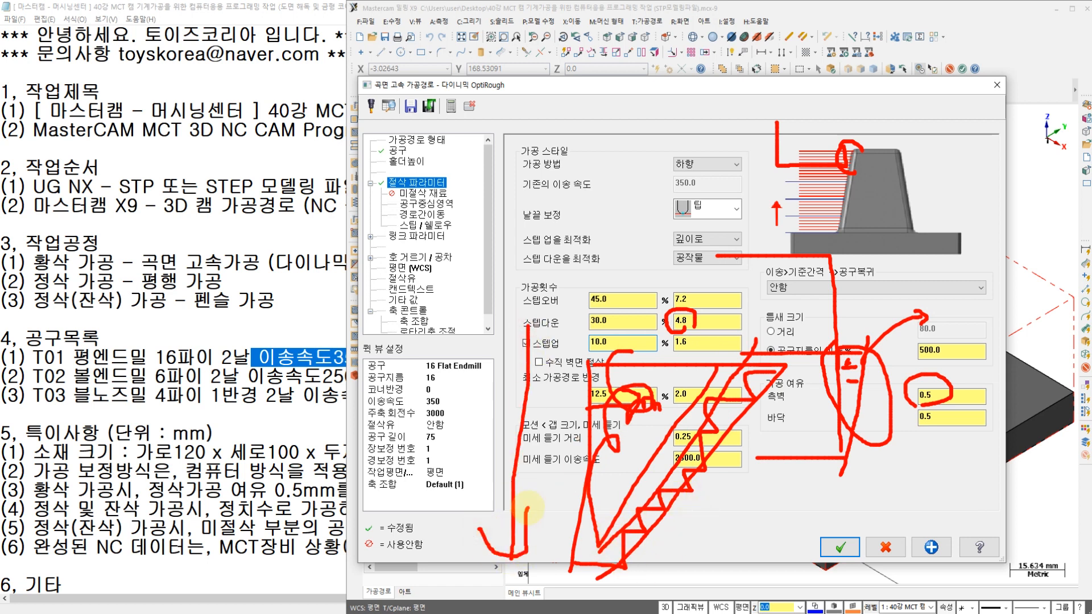
mouse_move(557, 348)
mouse_down()
mouse_move(515, 372)
mouse_move(574, 348)
mouse_up()
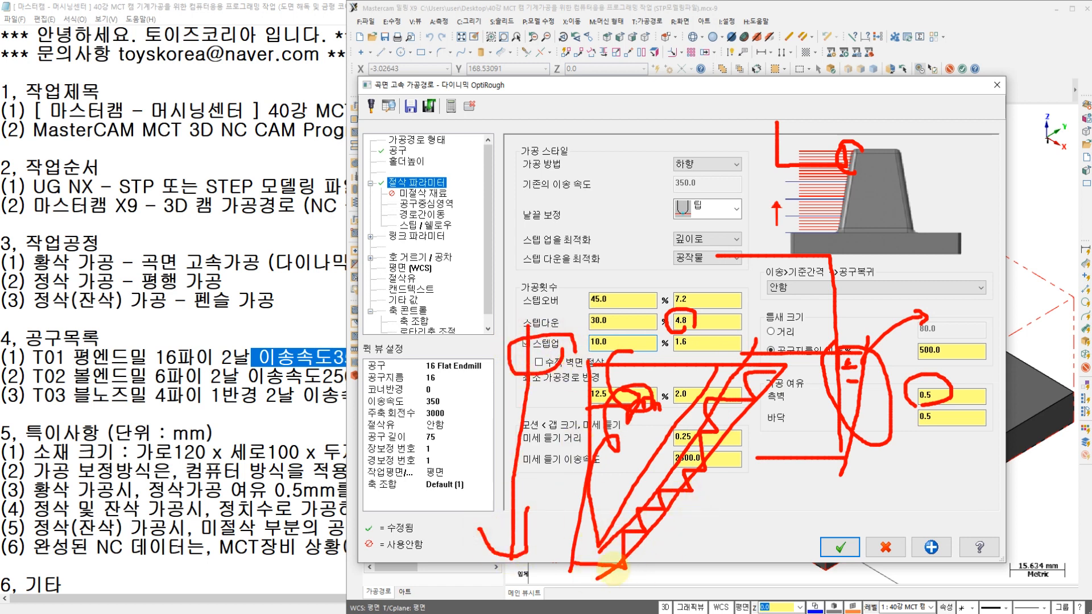
mouse_move(665, 486)
mouse_down()
mouse_move(711, 409)
mouse_move(692, 392)
mouse_up()
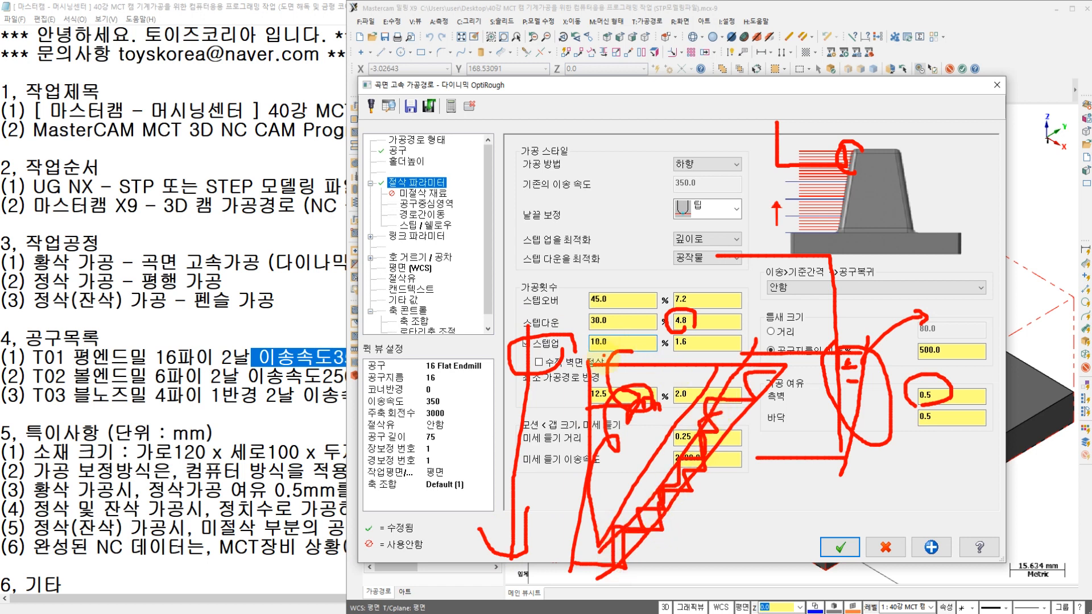
drag(609, 361, 623, 333)
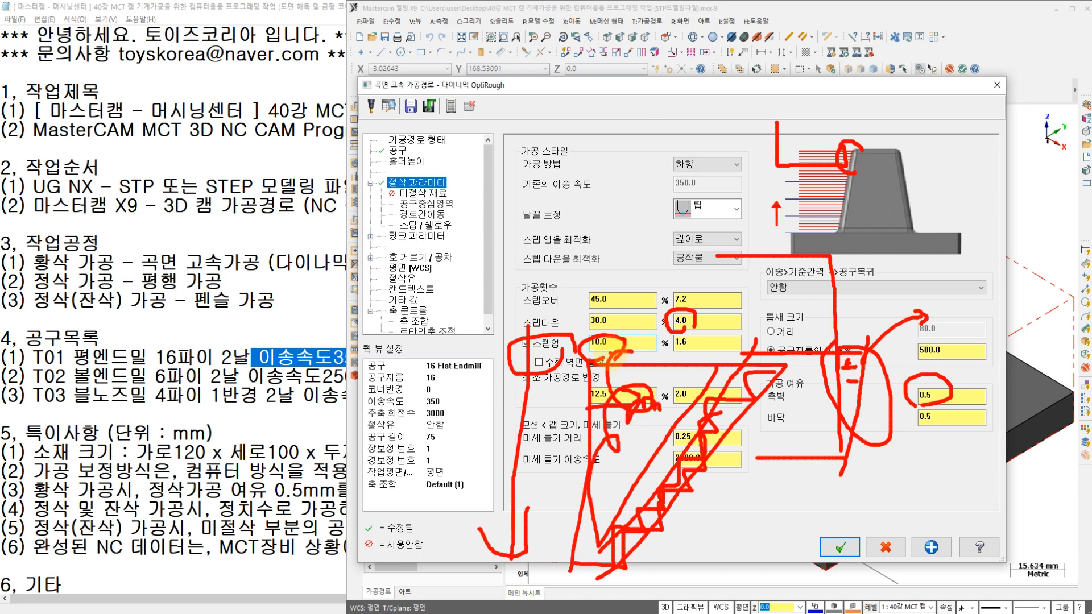
key(Escape)
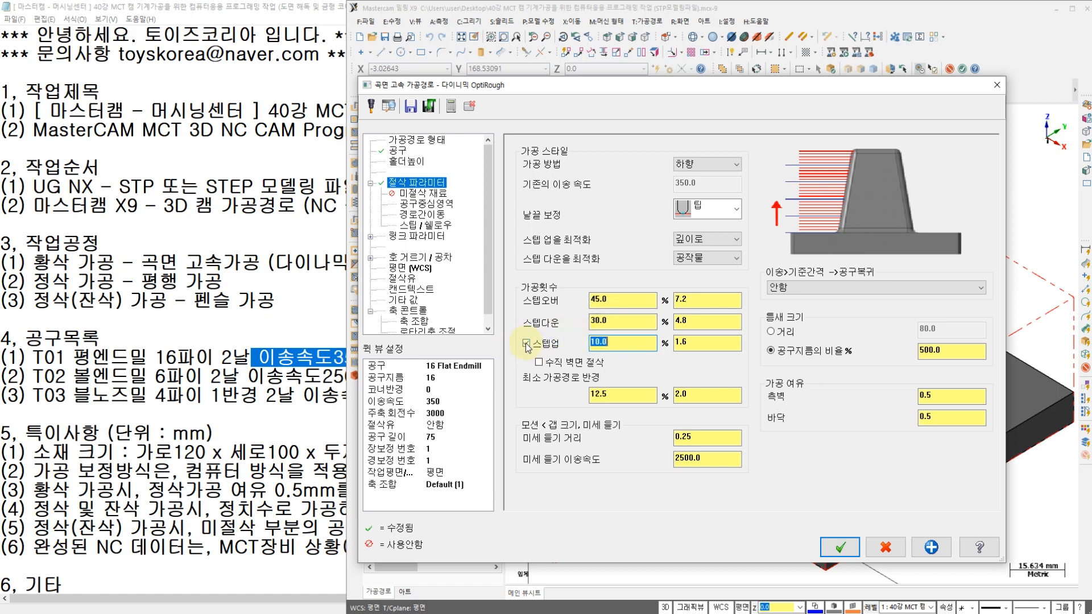
- Review the roughing toolpath's rest material, tool containment, transition and steep/shallow settings
click(424, 194)
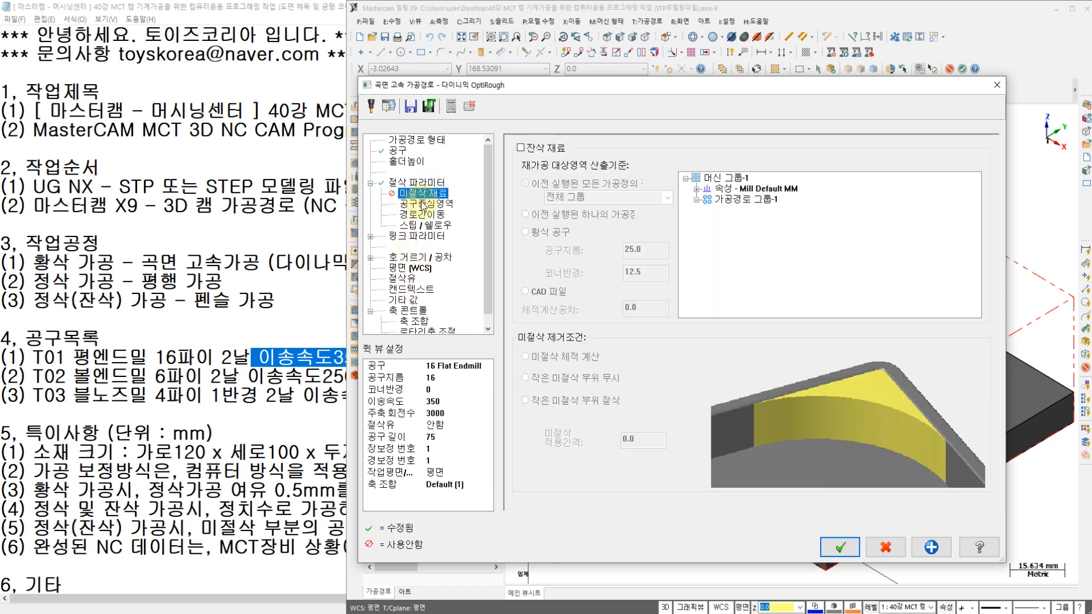
click(423, 204)
click(421, 215)
click(419, 225)
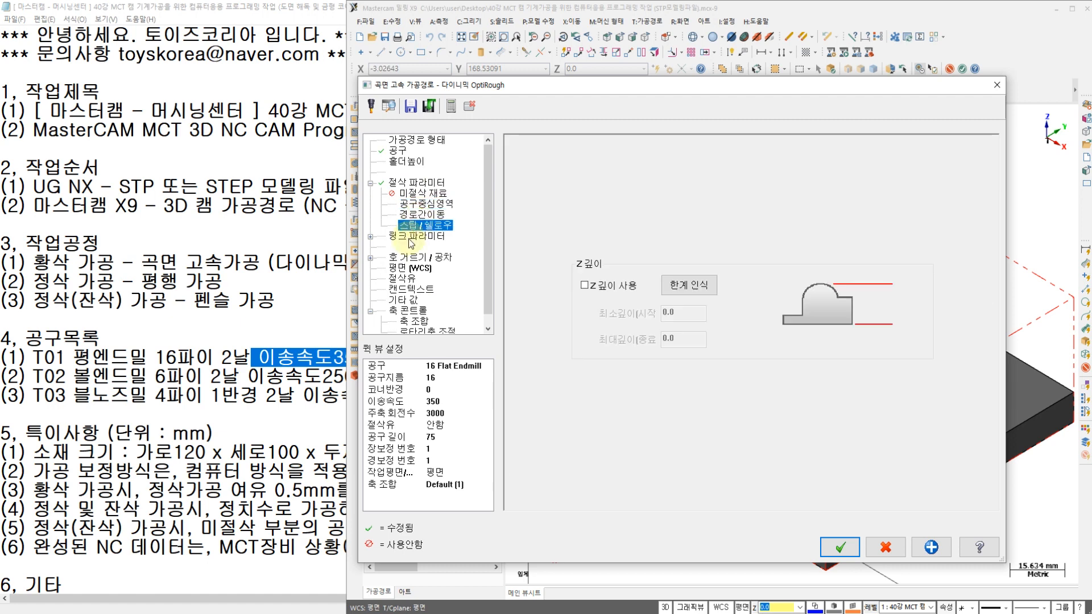
- Turn Flood coolant on for the OptiRough roughing operation, keep its linking parameters, and generate the toolpath
click(410, 237)
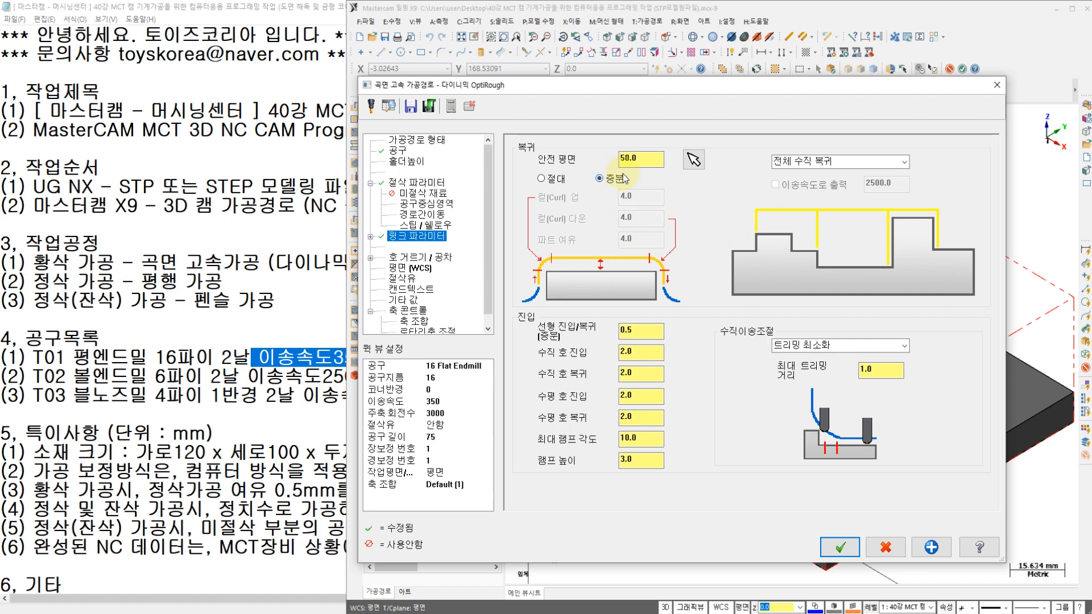
click(410, 279)
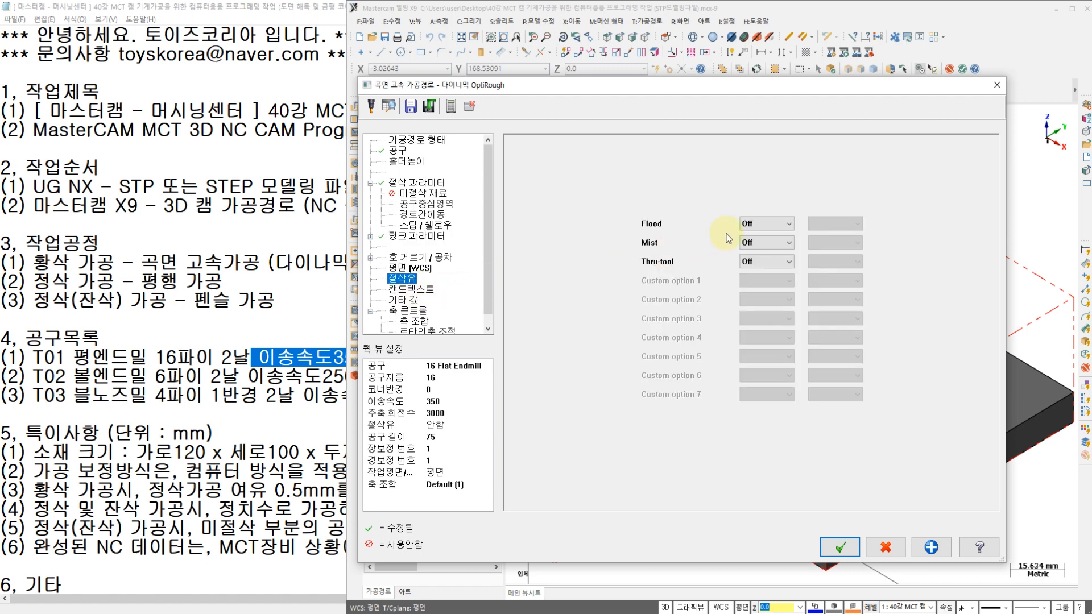
click(749, 233)
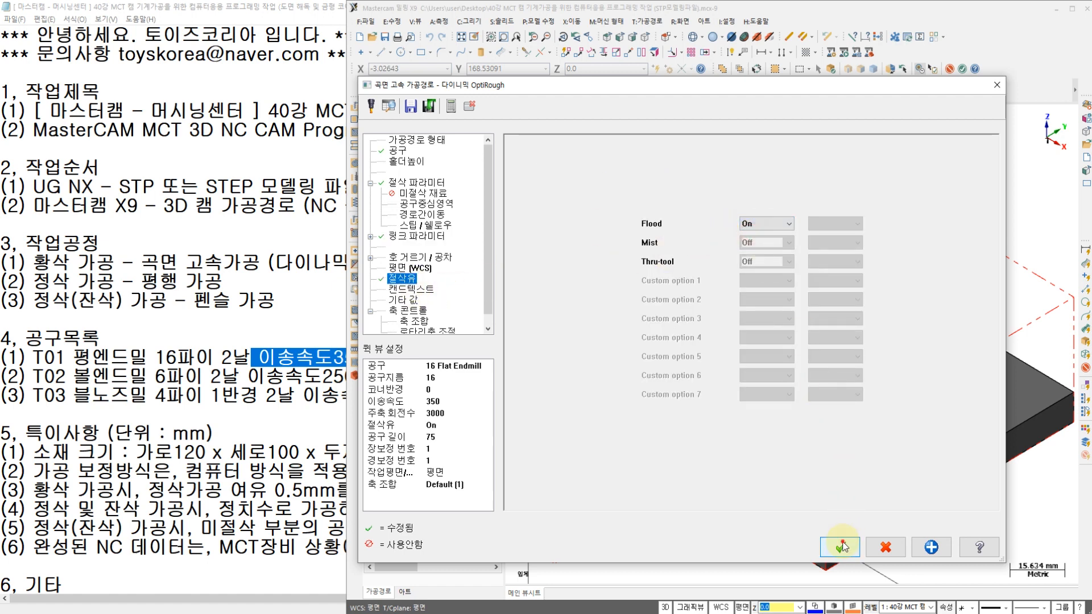
click(840, 547)
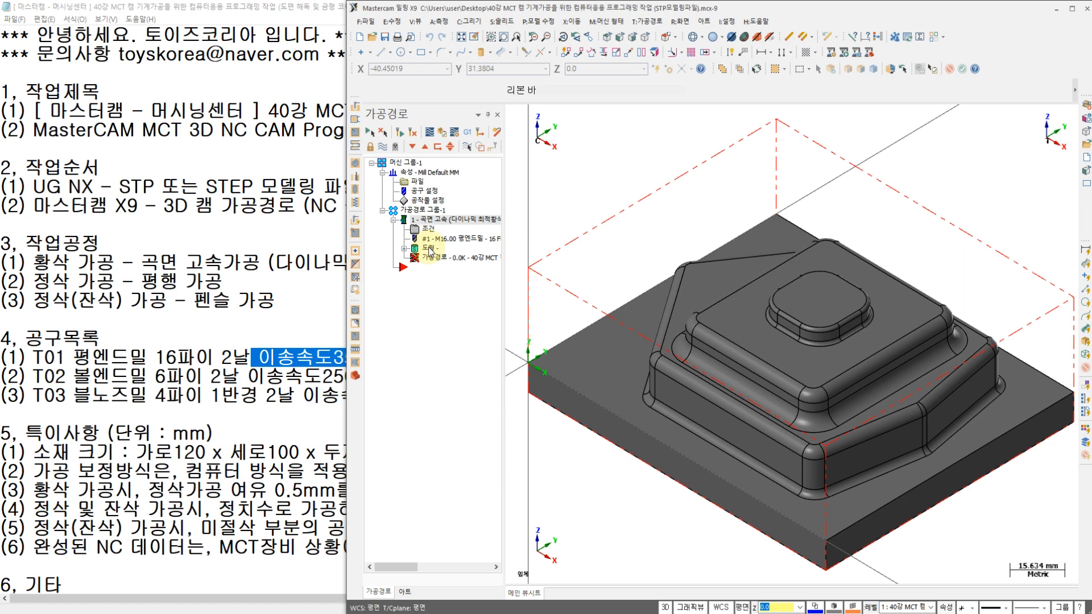
click(428, 250)
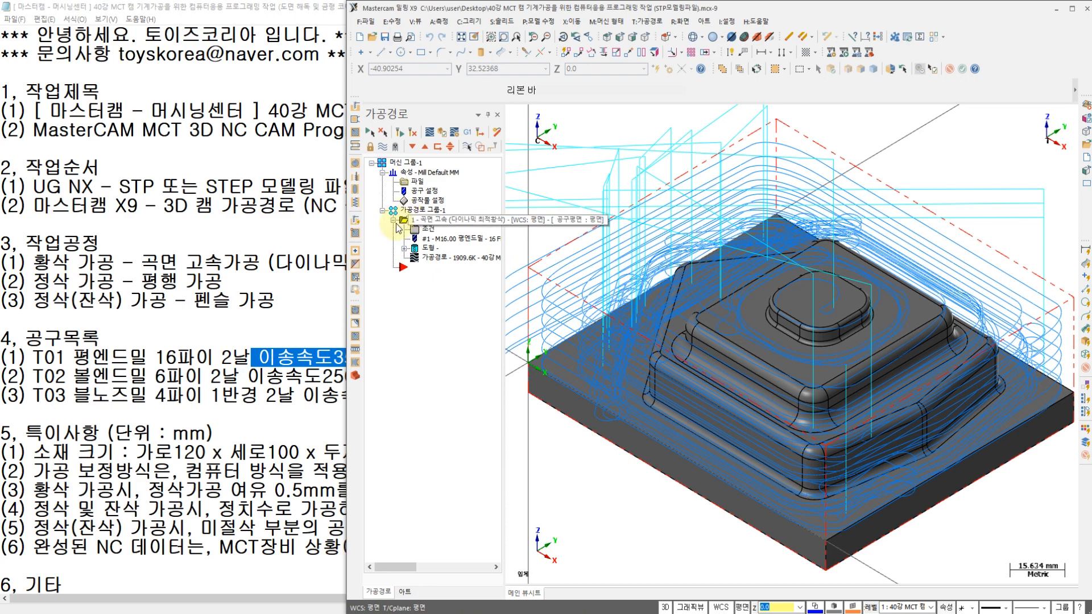
- Backplot the generated roughing toolpath to check the 16 mm flat end mill's motion around the core
scroll(569, 339, down, 3)
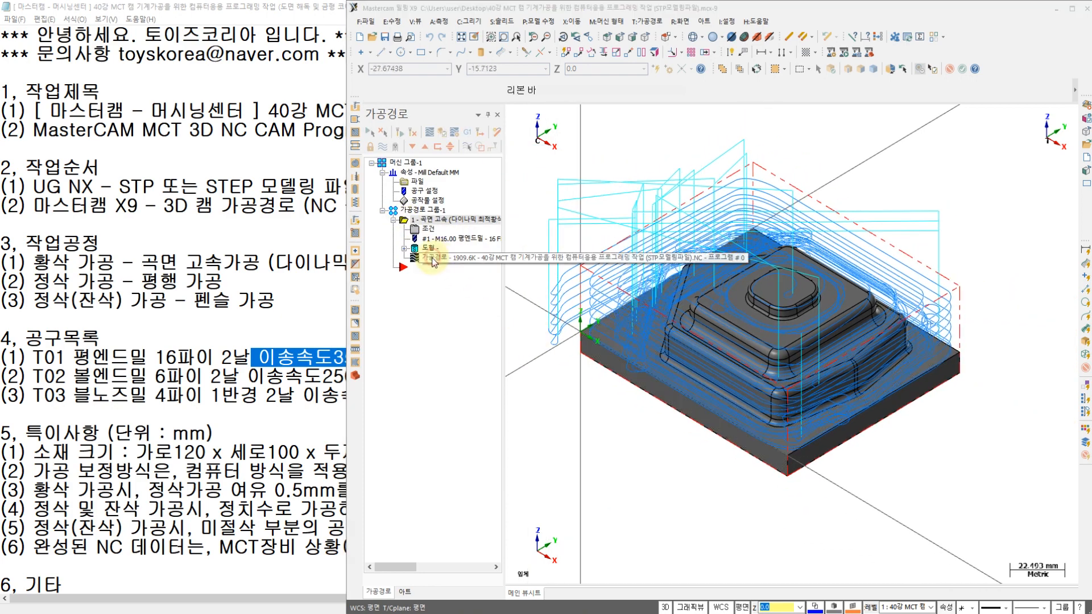
click(454, 257)
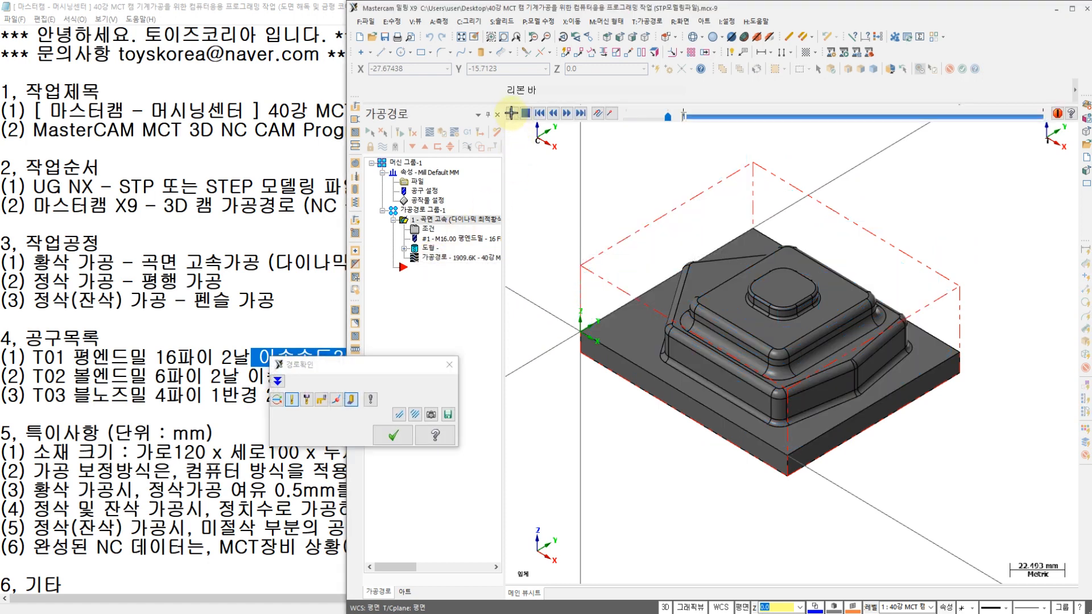
click(512, 114)
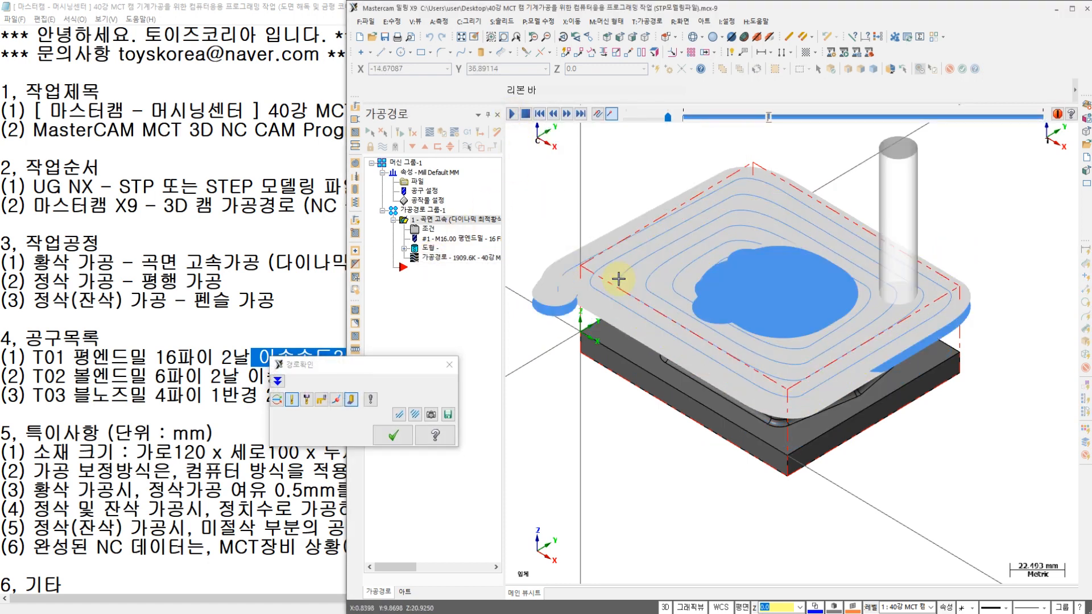
click(401, 435)
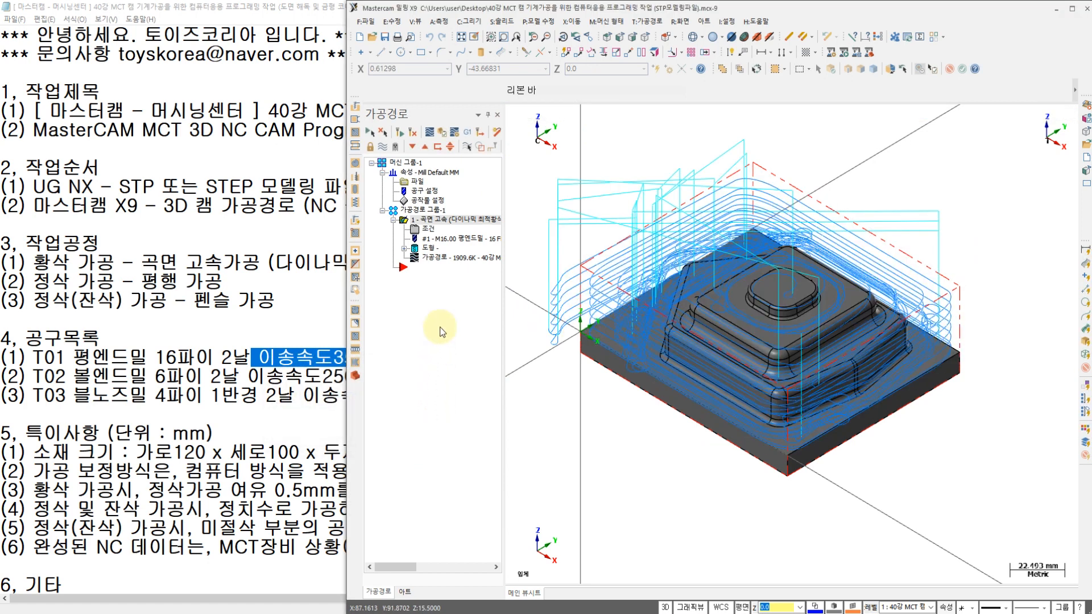
- Run the solid Verify simulation of the roughing operation on the stock block to its end
click(442, 135)
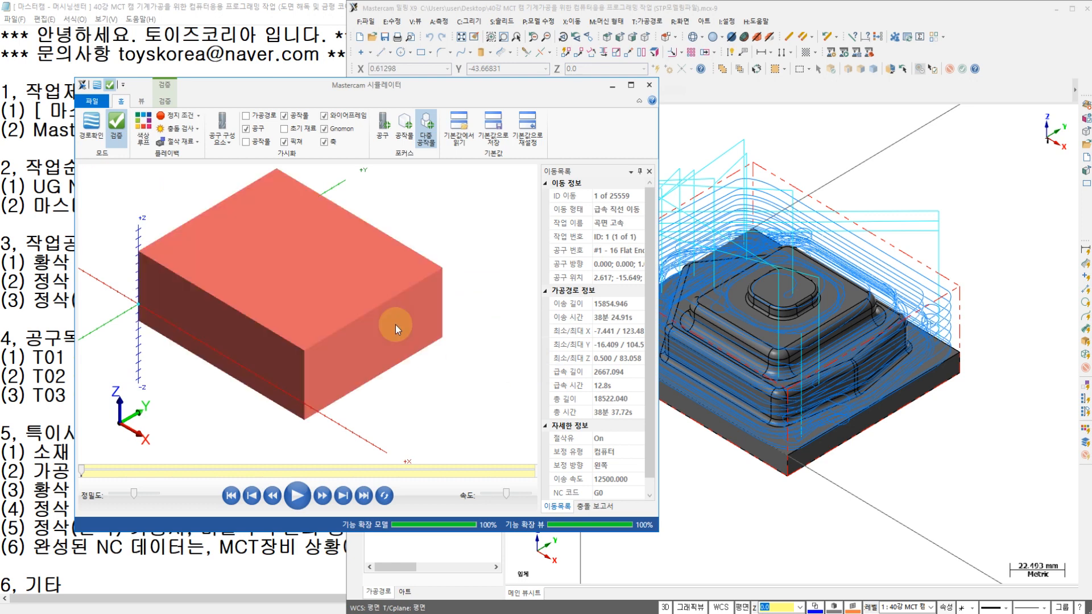
scroll(322, 343, down, 1)
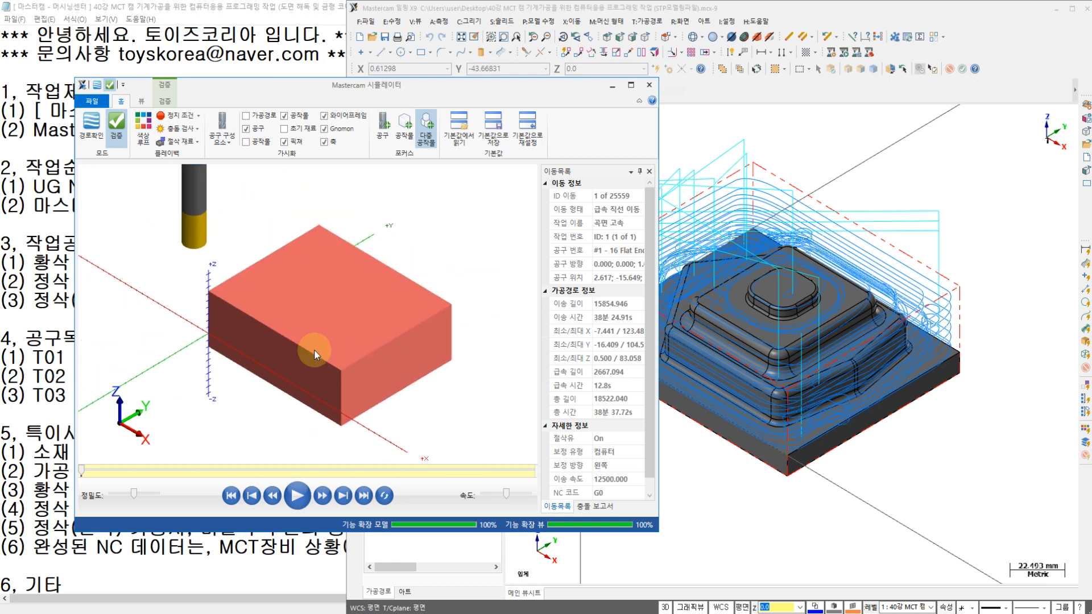
scroll(354, 391, up, 1)
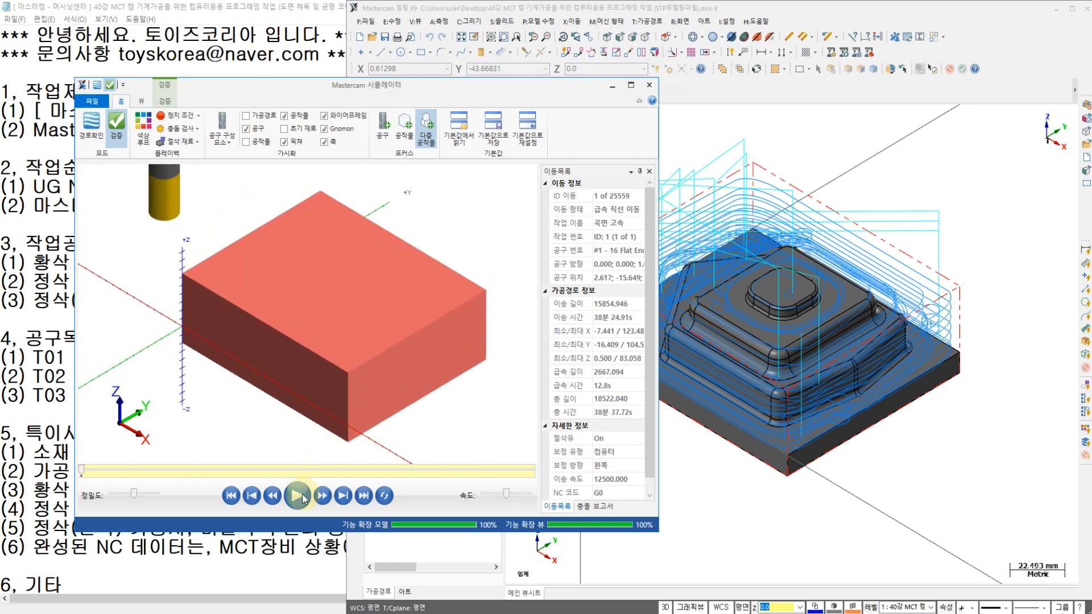
click(297, 496)
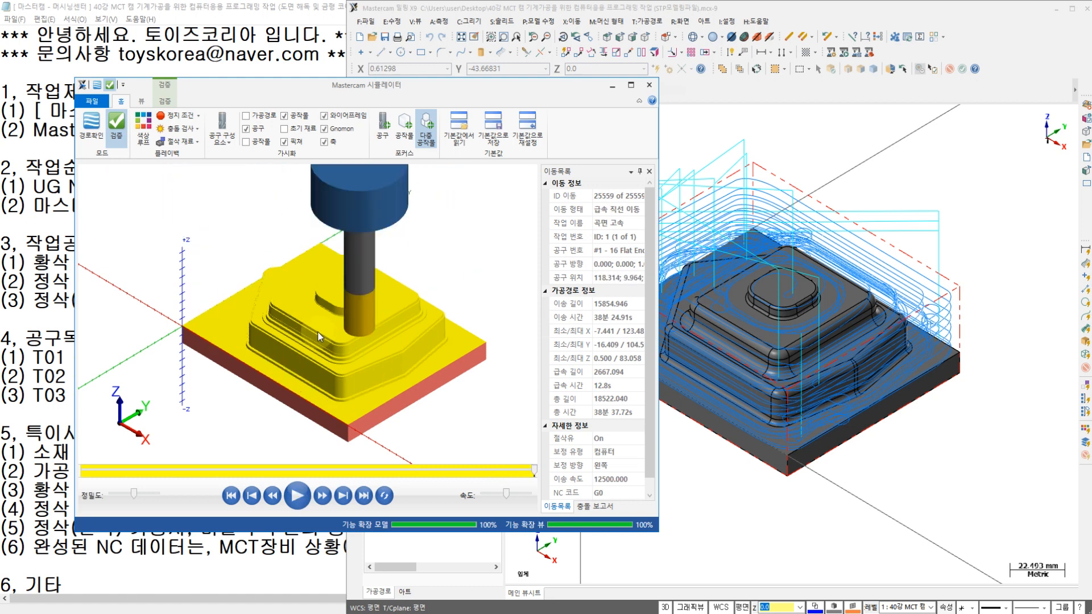
- Examine the simulated roughing result close up along the core's stepped walls and corners, and leave the simulator
drag(234, 302, 198, 287)
scroll(435, 249, up, 5)
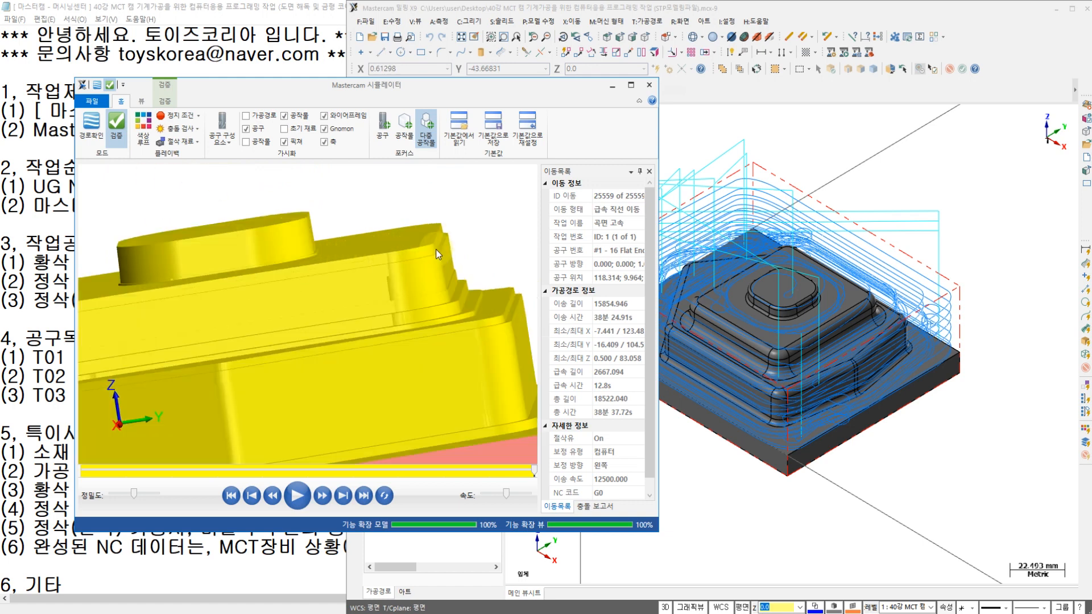
middle_drag(448, 252, 461, 272)
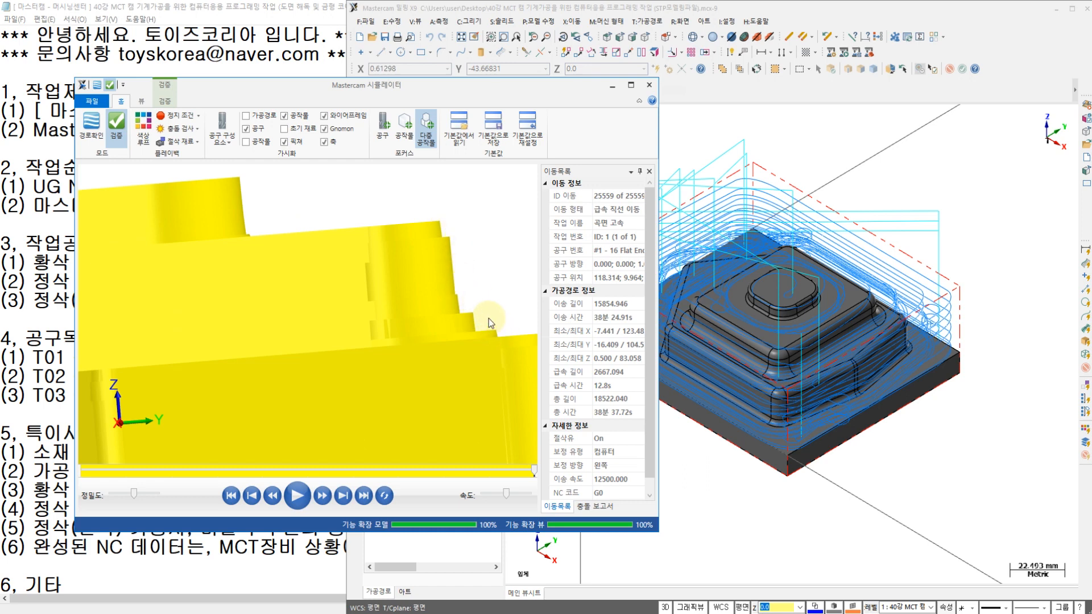
scroll(423, 291, down, 2)
middle_drag(365, 302, 426, 307)
scroll(426, 307, down, 2)
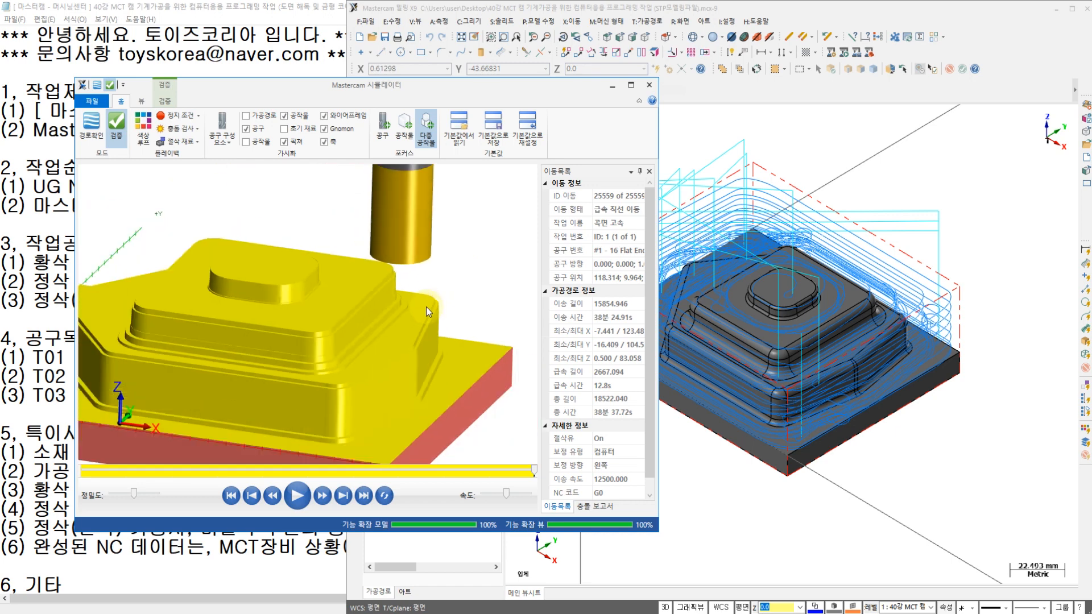
click(613, 87)
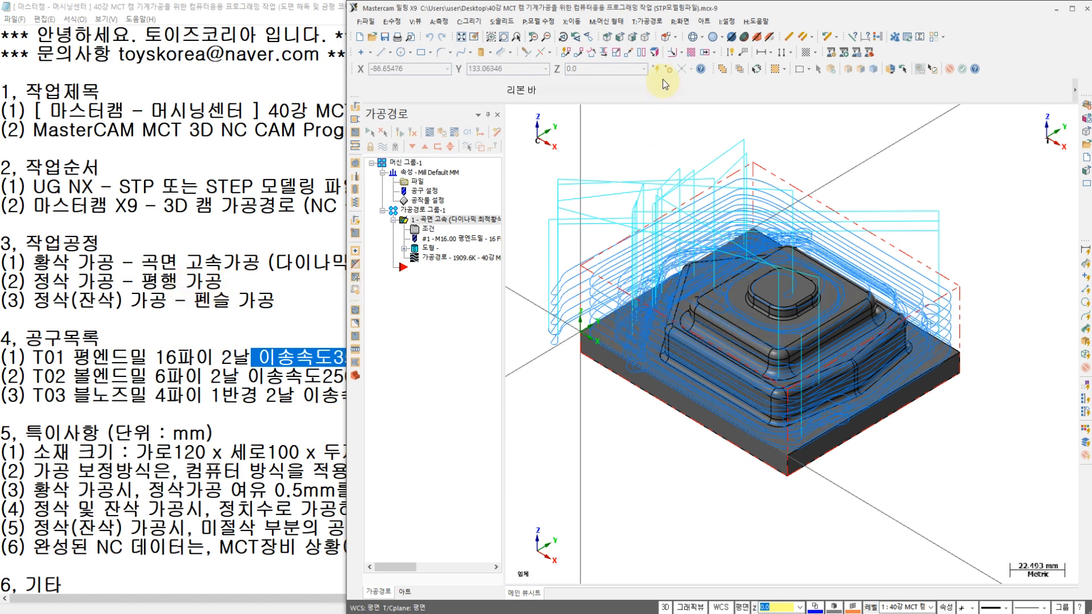
- Create a parallel surface finishing toolpath (평행 가공) with the whole core model as drive surfaces
click(654, 23)
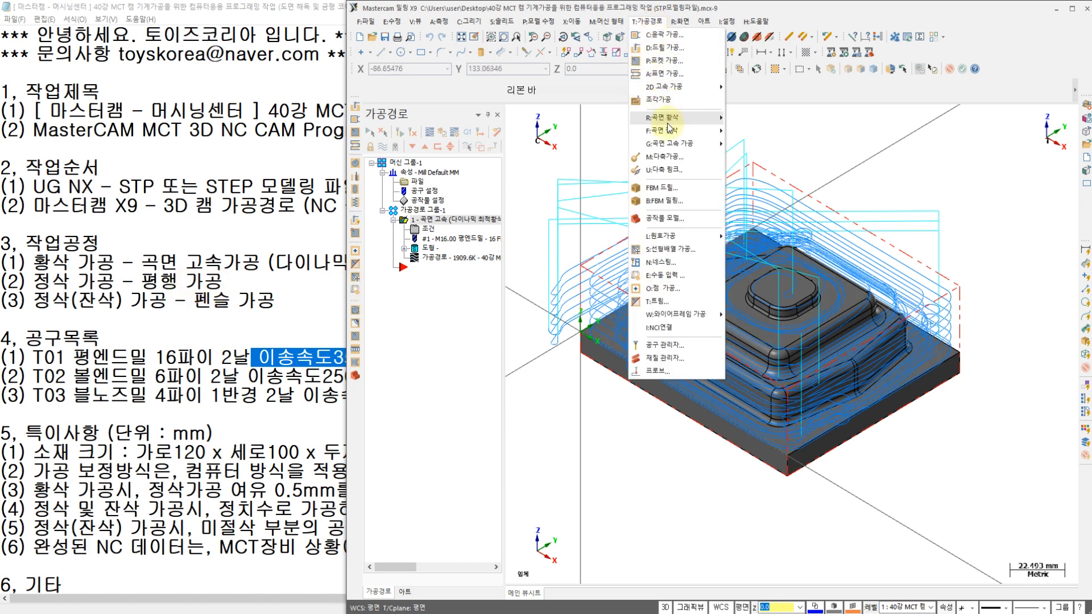
mouse_move(670, 133)
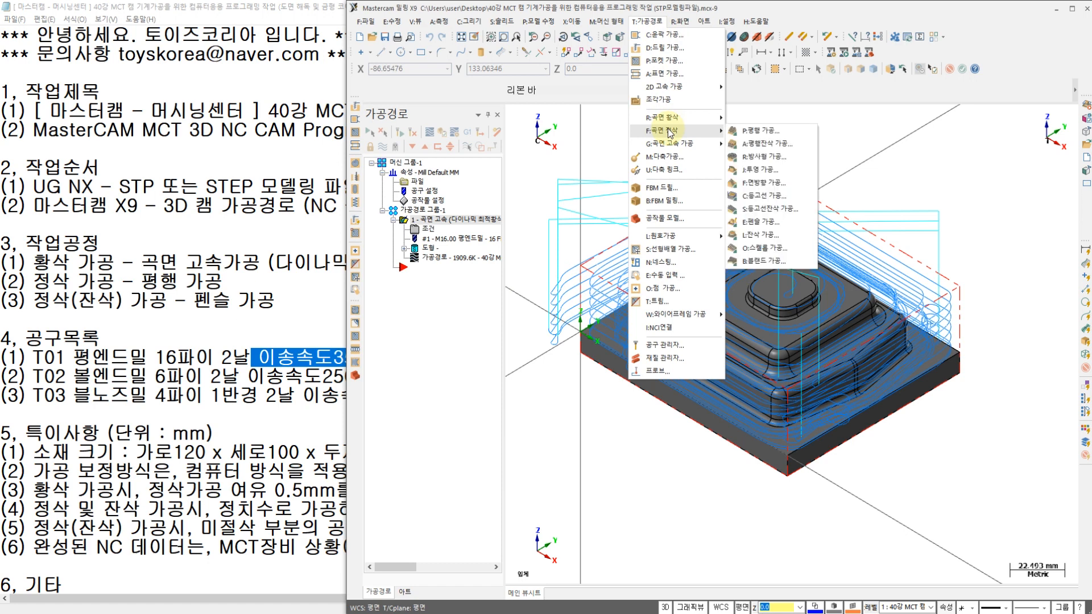
click(776, 133)
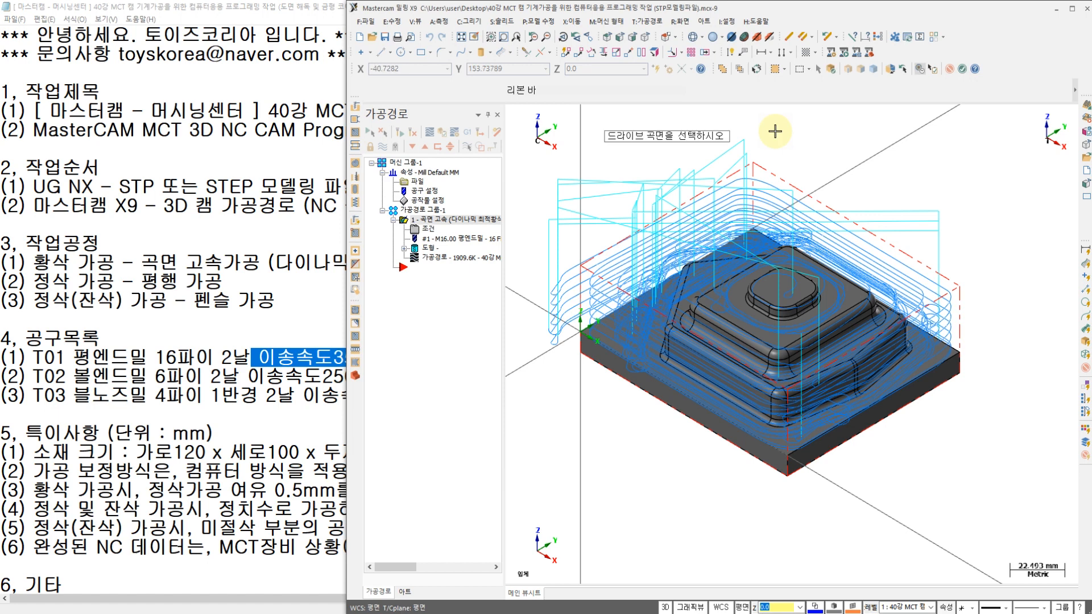
click(763, 289)
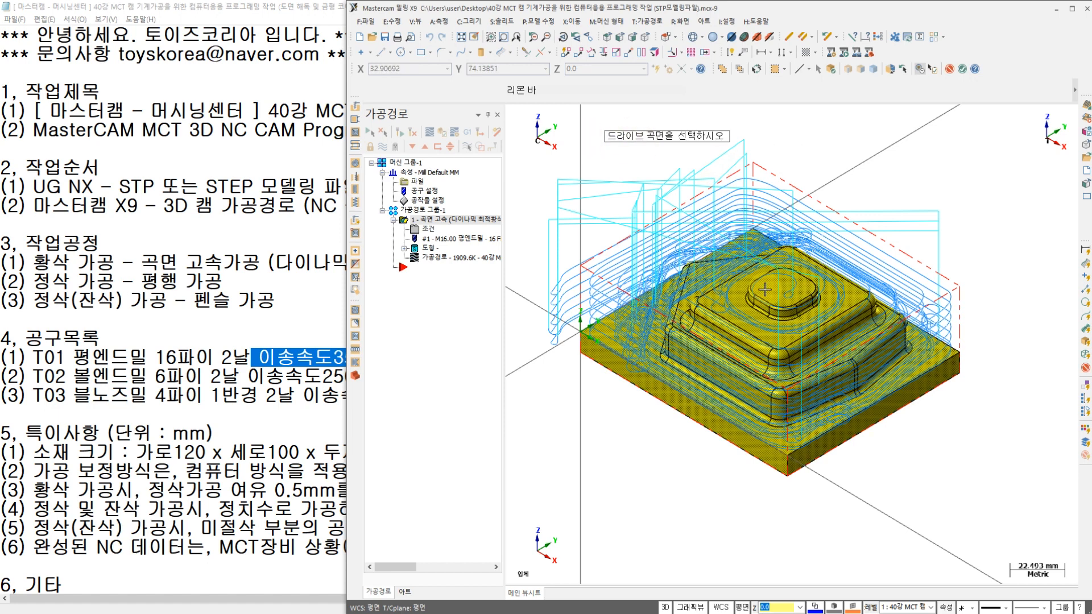
click(962, 69)
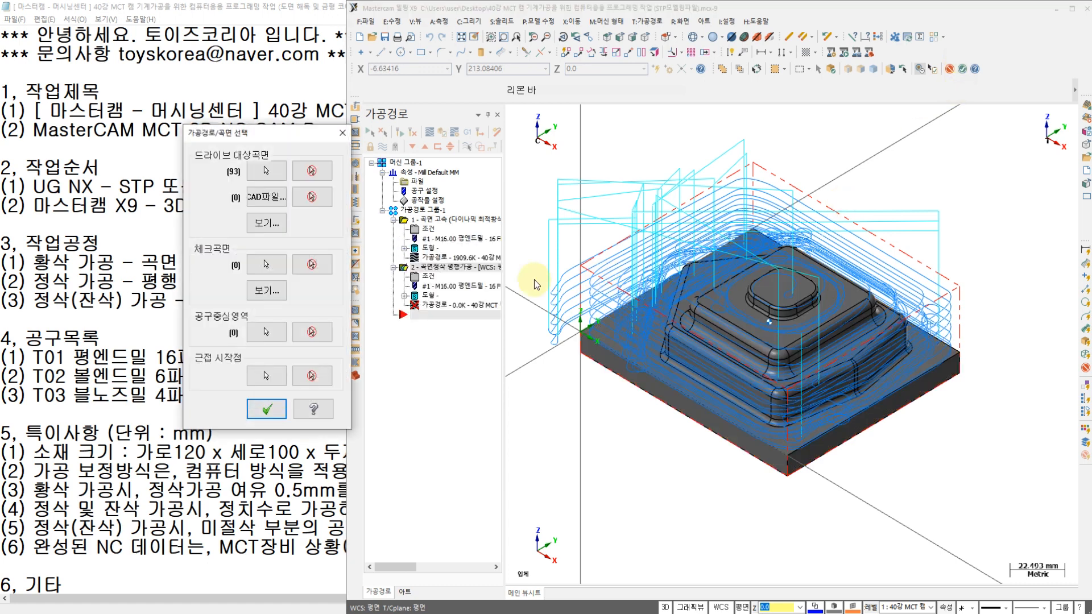
click(270, 326)
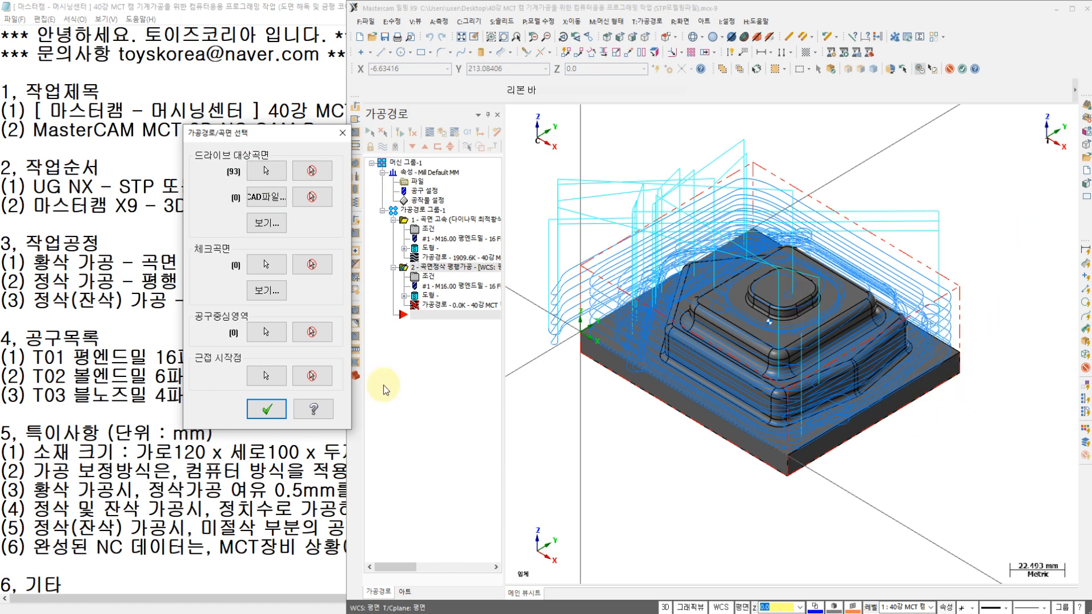
click(265, 410)
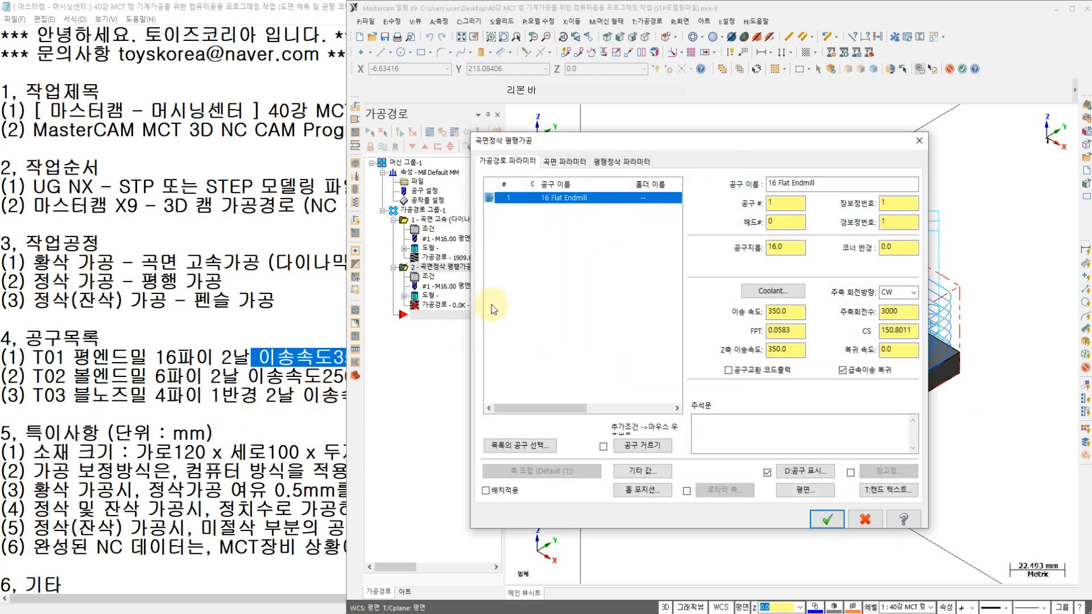
- Create a new ball mill (볼 밀) for the finishing toolpath with a cutting diameter of 6 mm
right_click(537, 237)
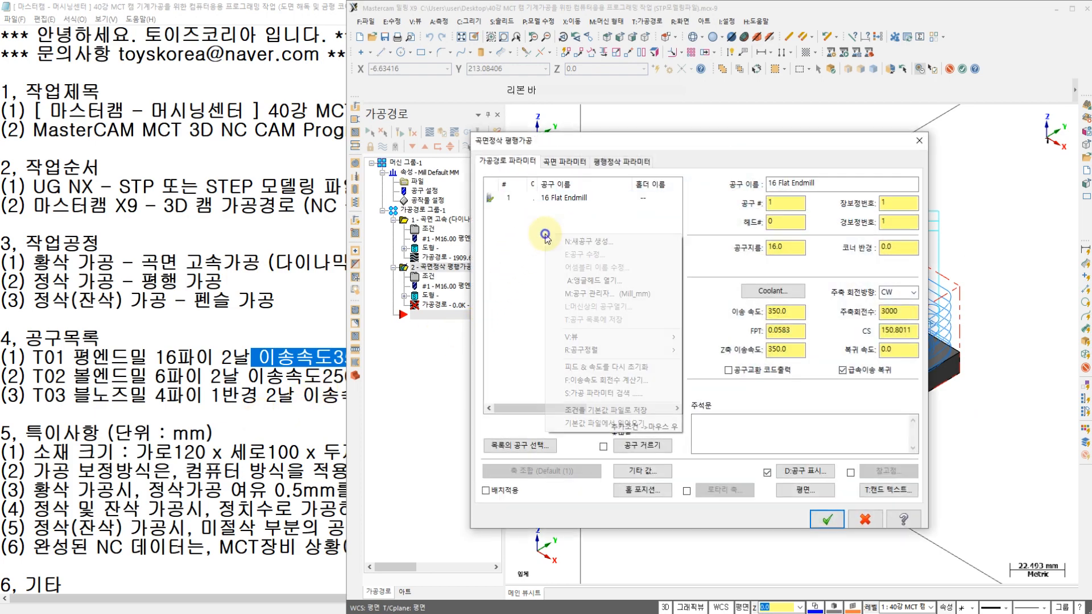
click(585, 243)
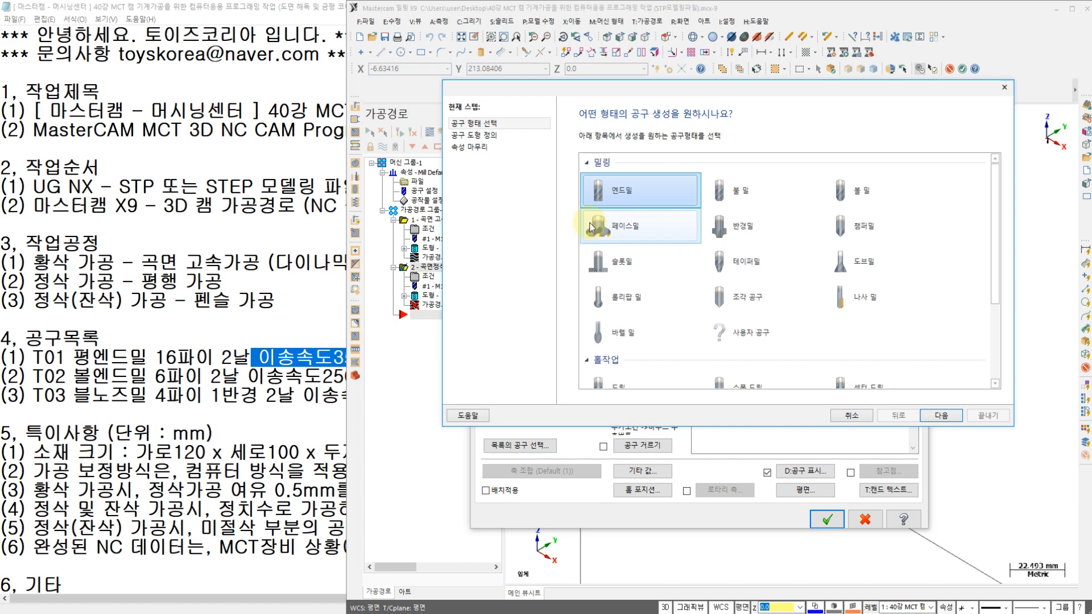
click(848, 192)
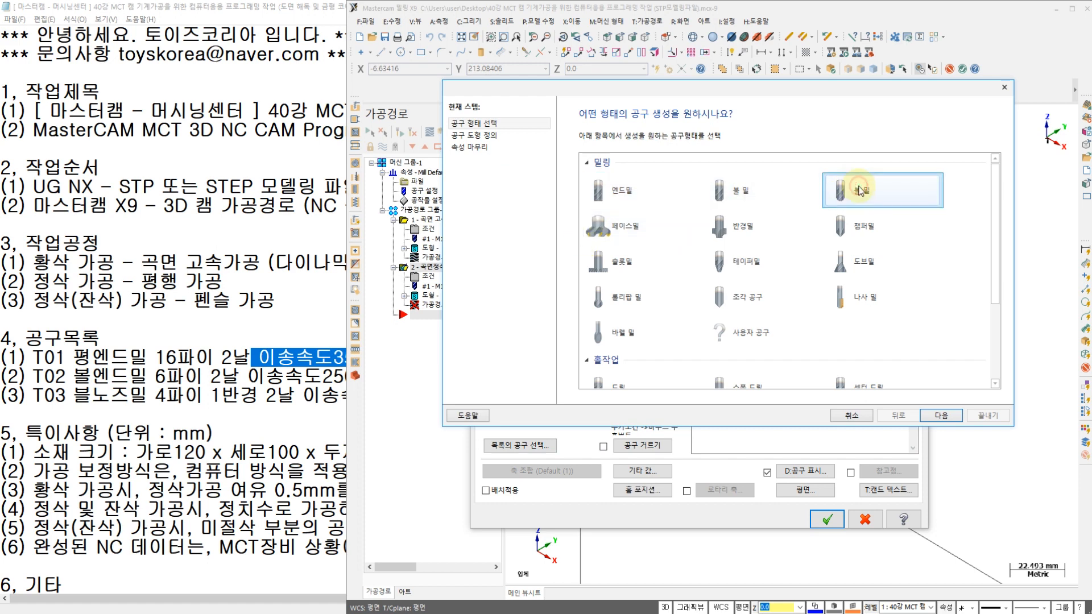
click(940, 414)
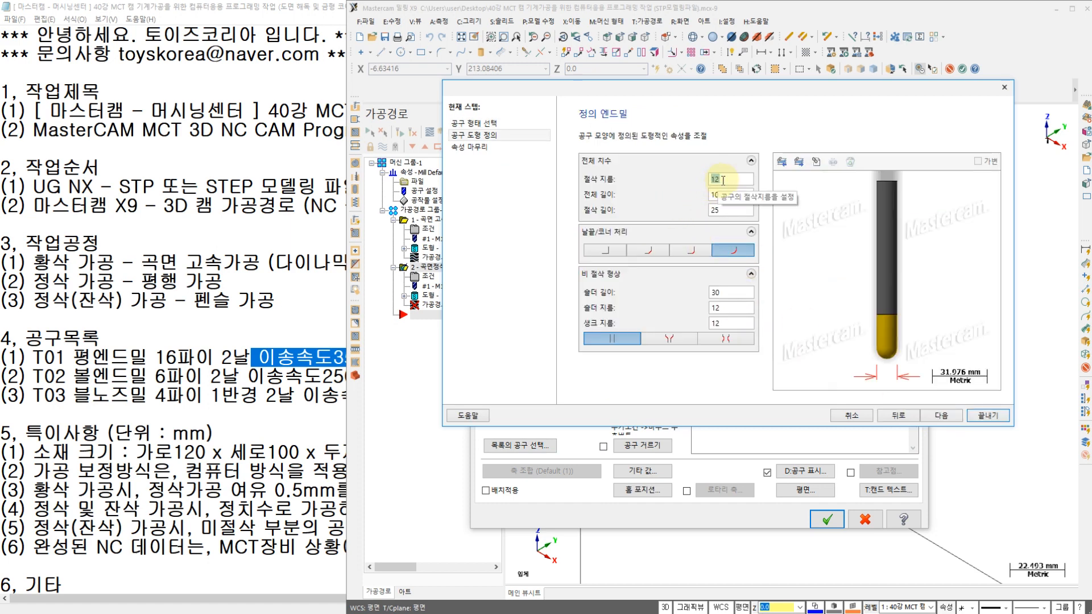
text(6)
click(744, 291)
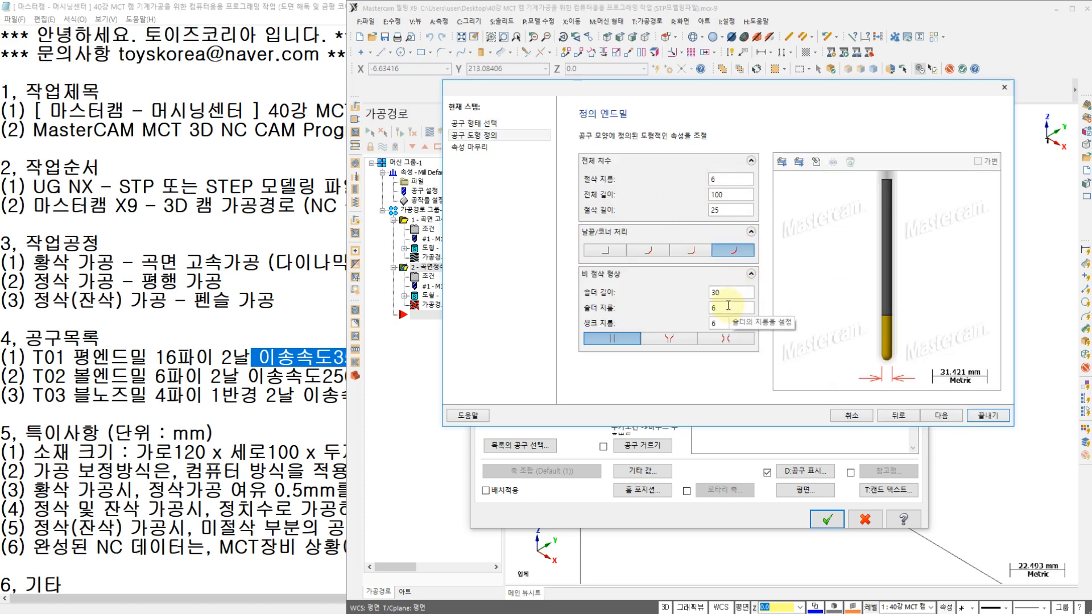
- Set the ball mill's flute count to 2 and look up the T02 feed rate and spindle speed in the work notes
click(941, 416)
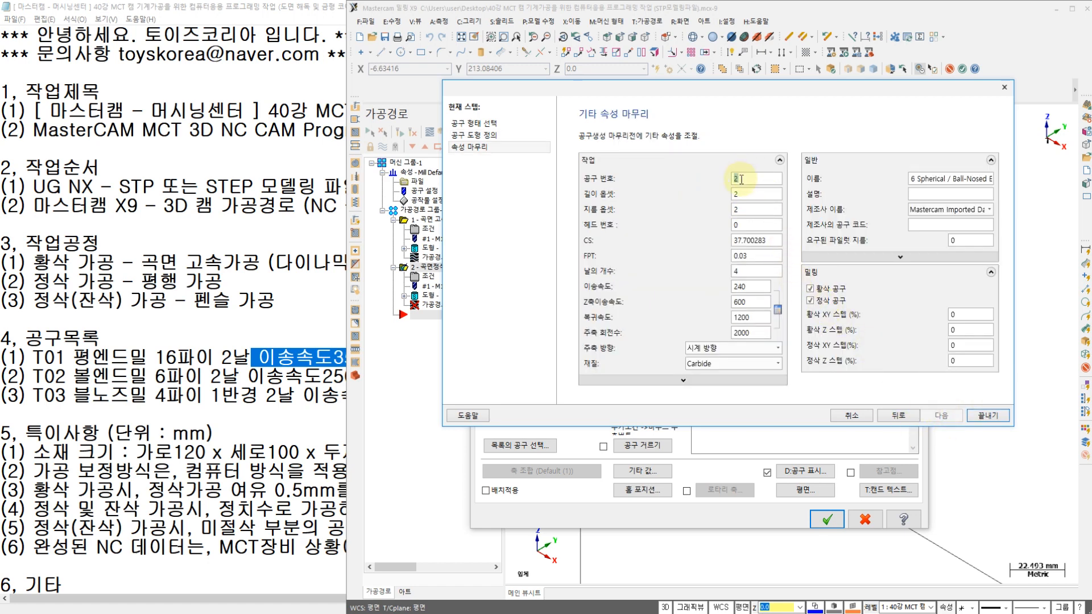
double_click(751, 271)
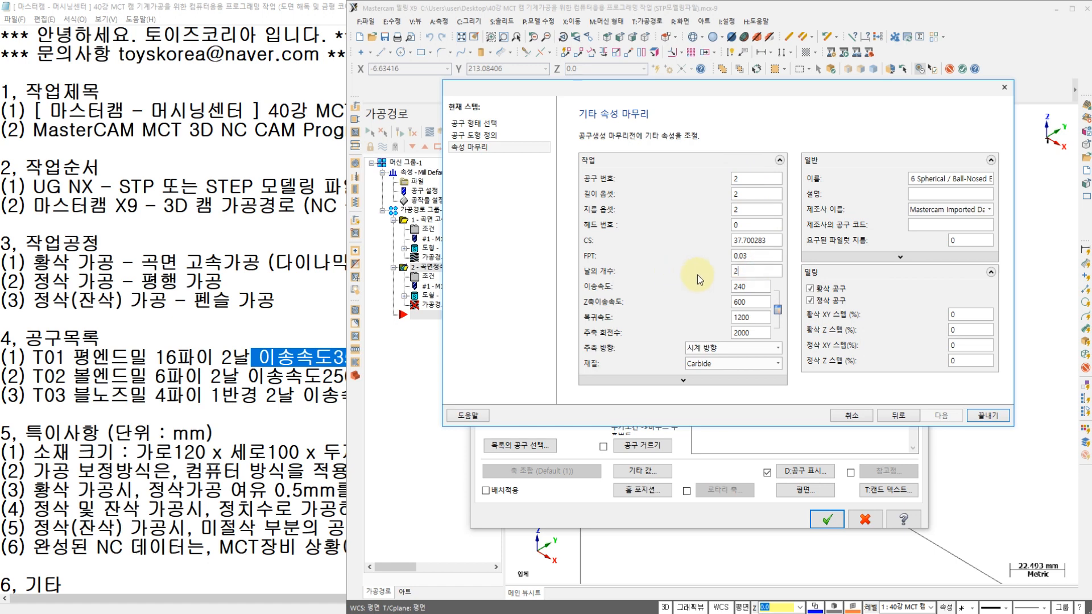
click(333, 376)
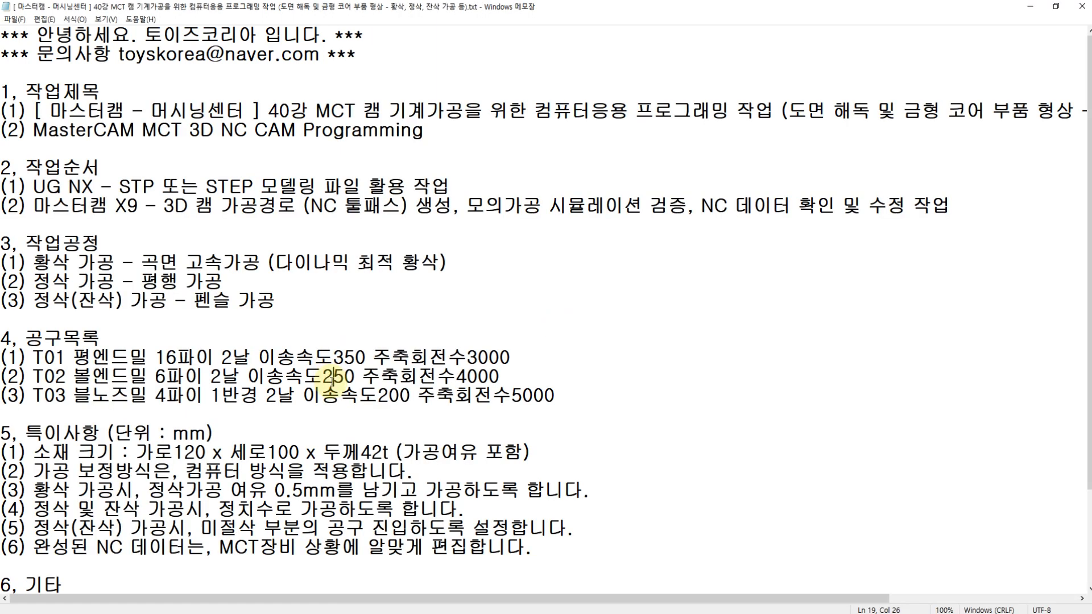
click(456, 376)
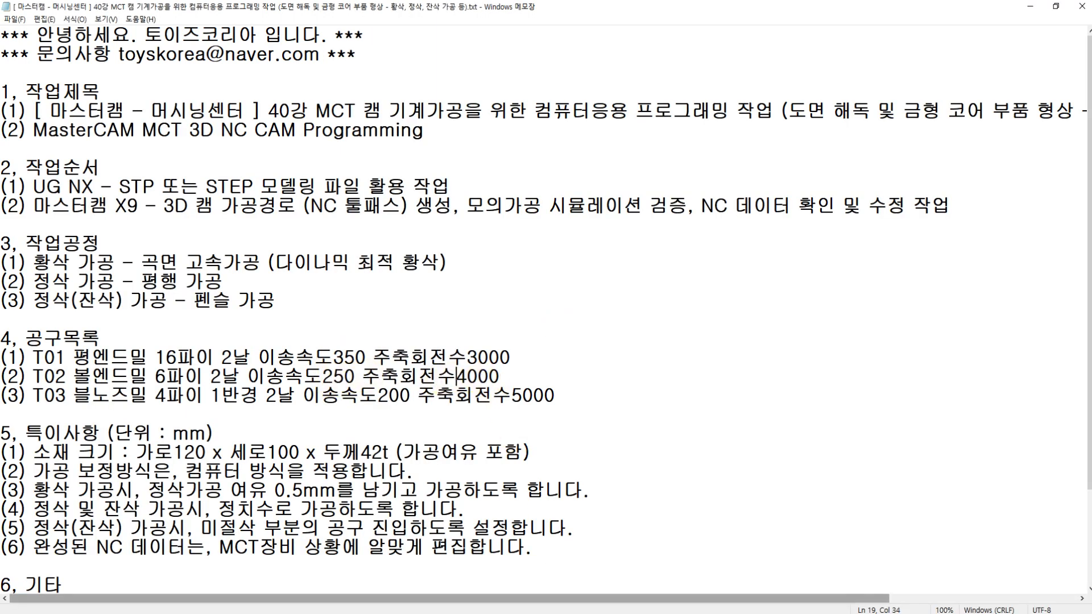
key(alt+Tab)
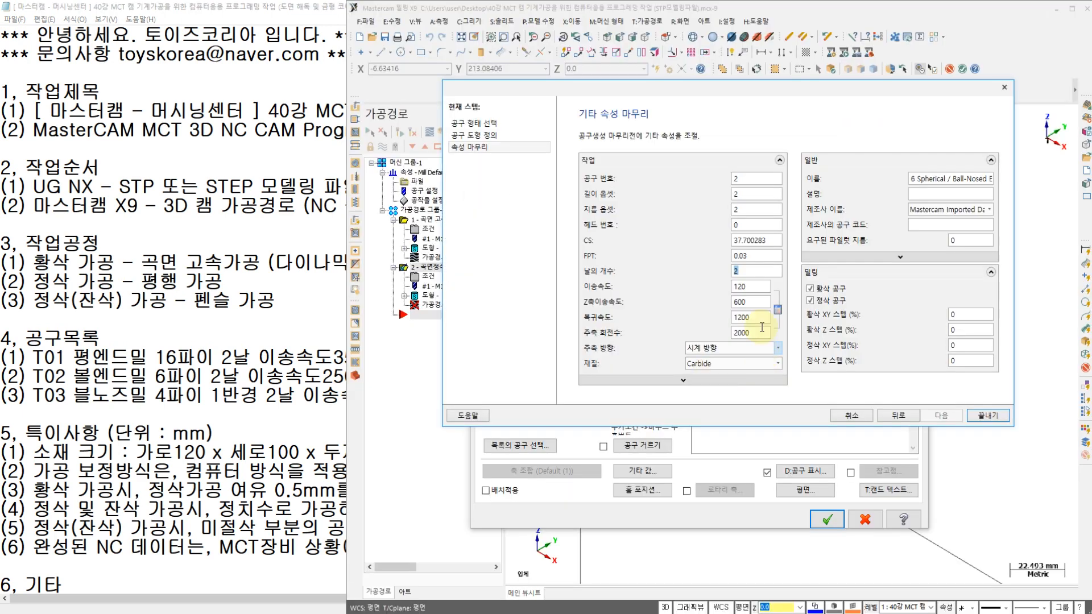
- Set the ball mill's feed and plunge rates to 250, retract rate to 0 and spindle speed to 4000, and finish the tool with its change warning suppressed
click(746, 287)
text(250)
key(Tab)
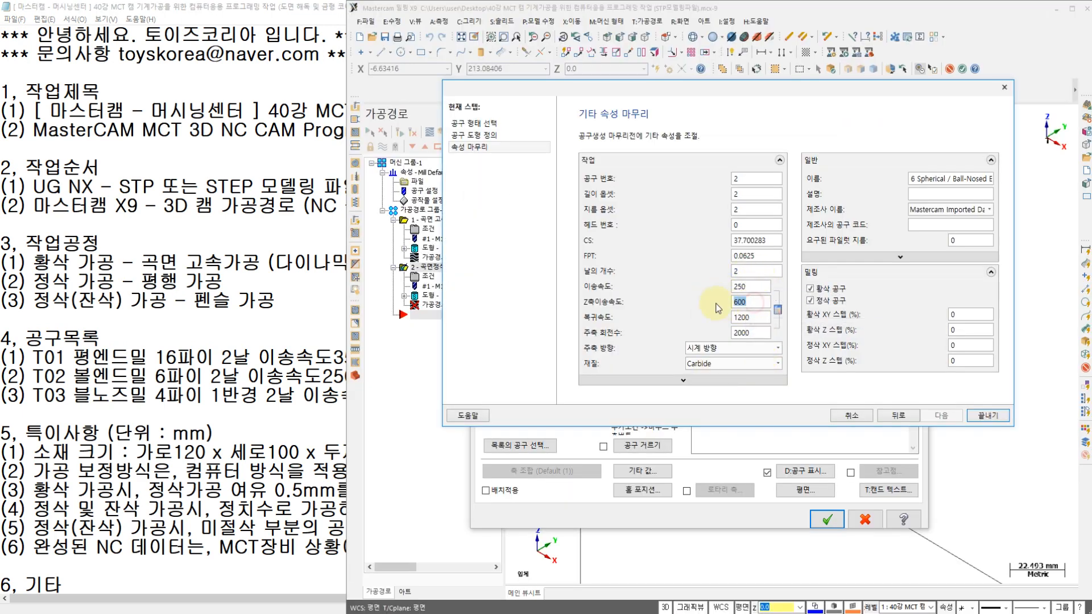
text(250)
key(Tab)
text(0)
click(754, 334)
text(4000)
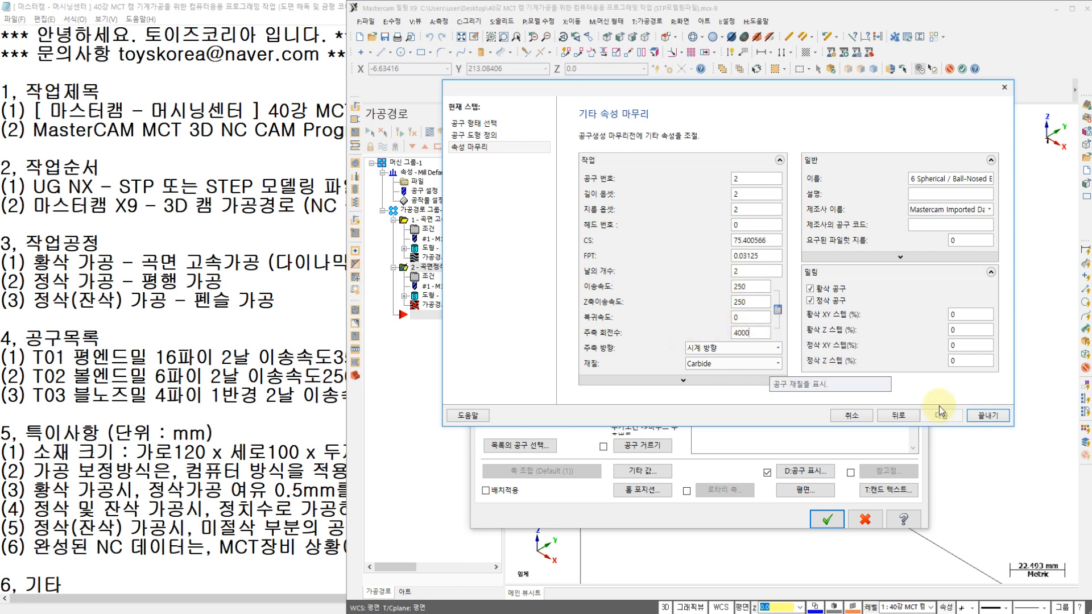
click(988, 415)
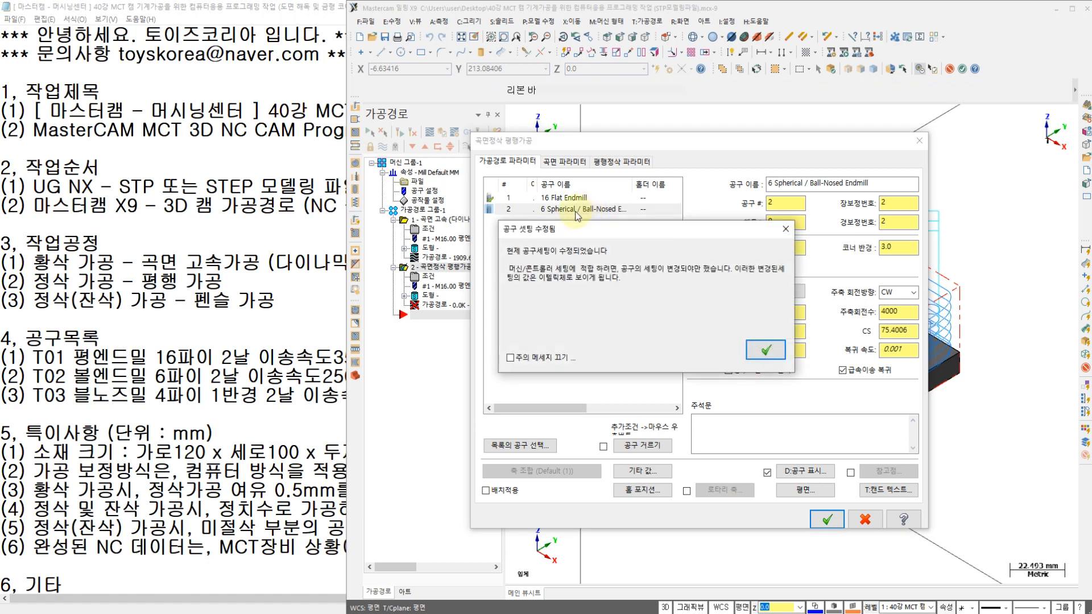
click(531, 361)
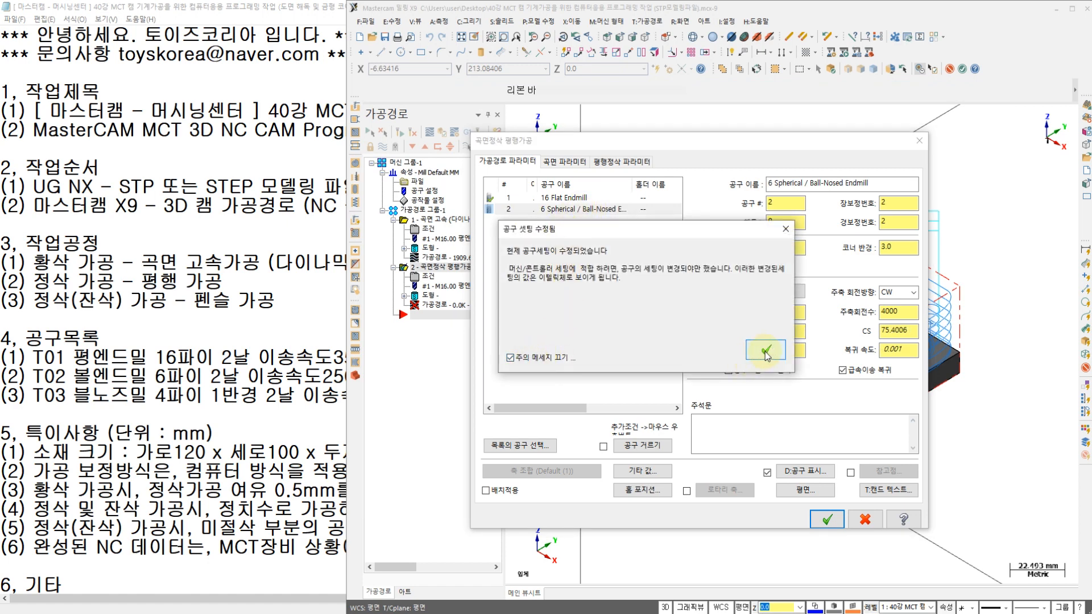
click(765, 351)
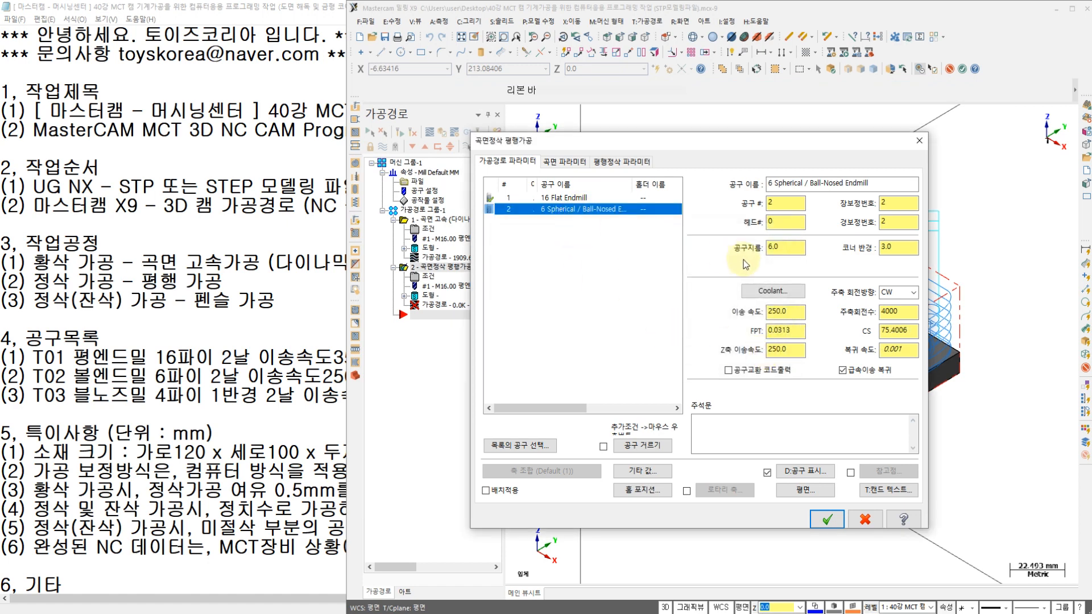
- Turn on Flood coolant for the parallel finishing operation
click(770, 290)
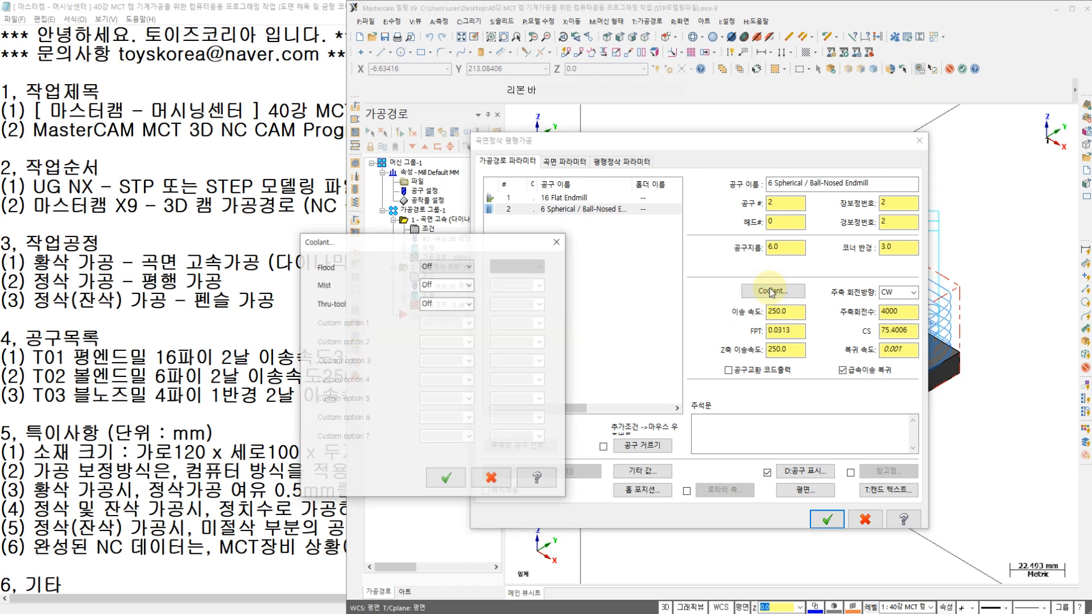
click(447, 266)
click(430, 277)
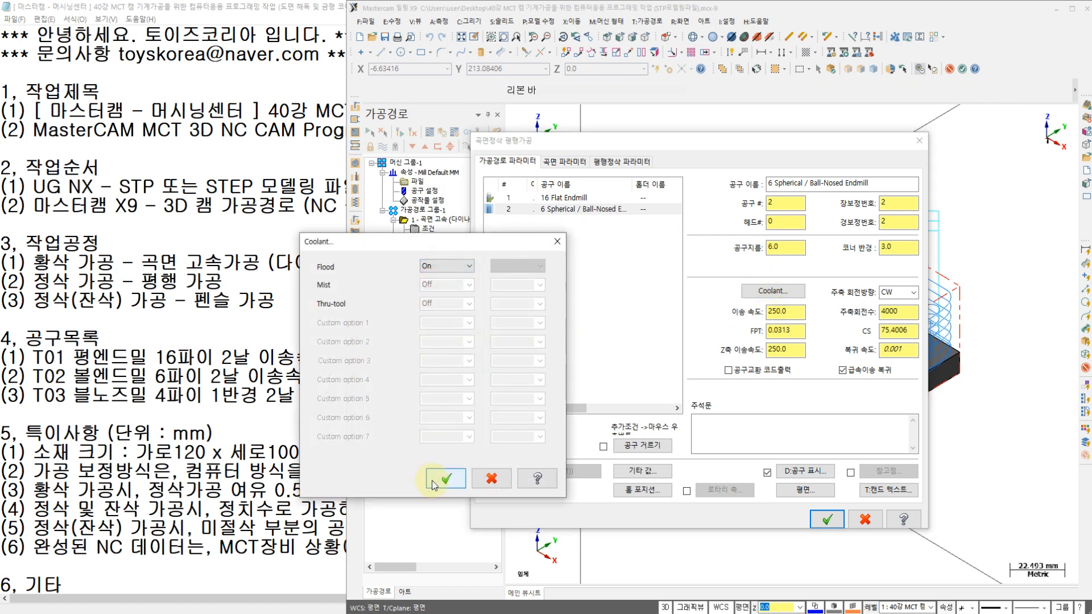
click(446, 478)
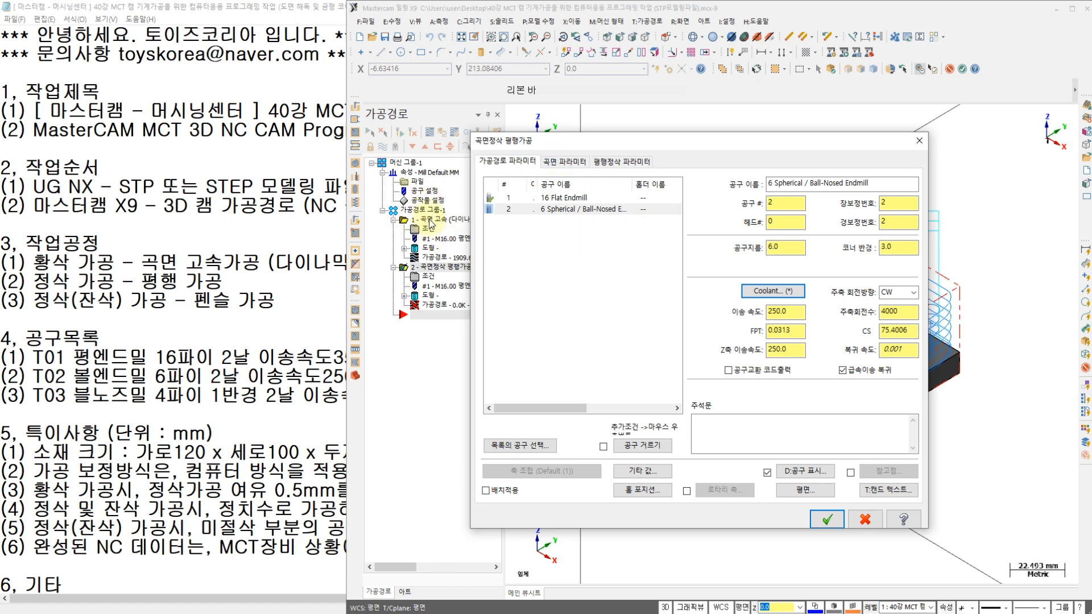
- Enable the clearance height (안전높이) for the parallel finishing operation and set its maximum stepover (최대가공간격) to 0.1
click(571, 166)
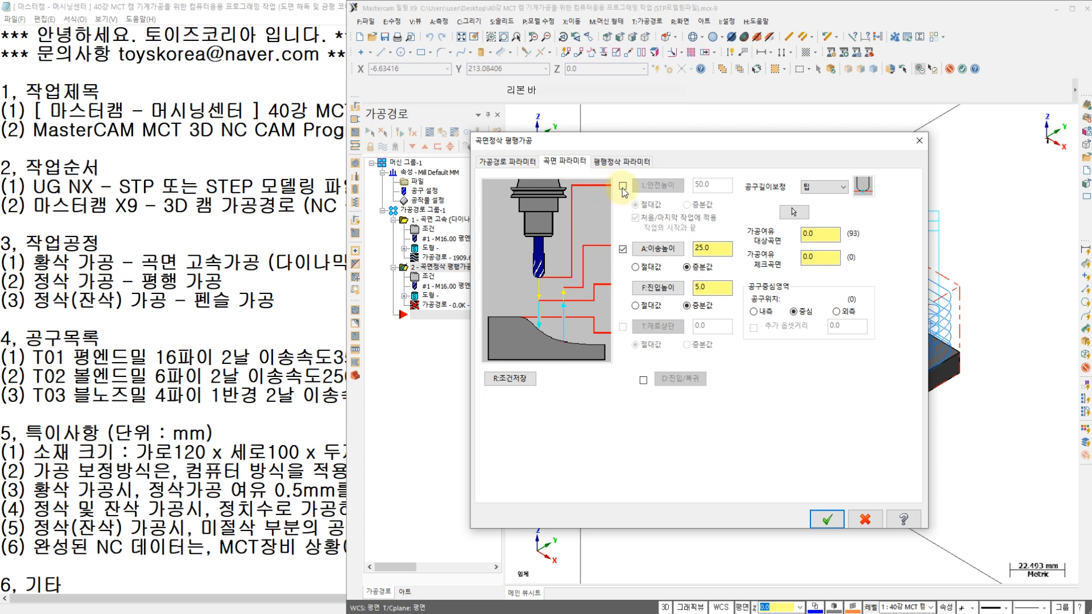
click(623, 186)
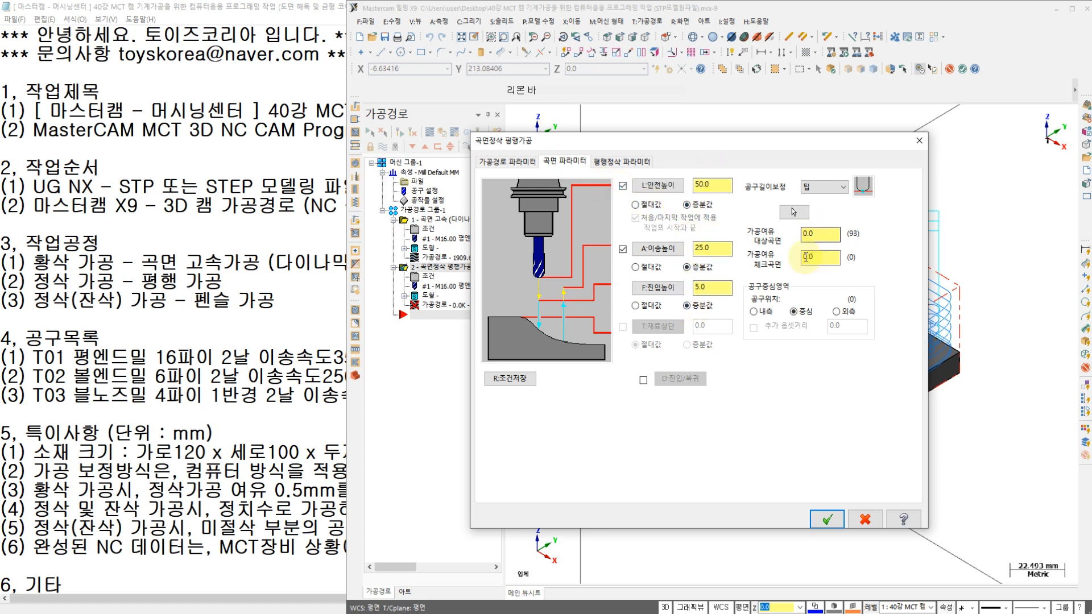
click(604, 165)
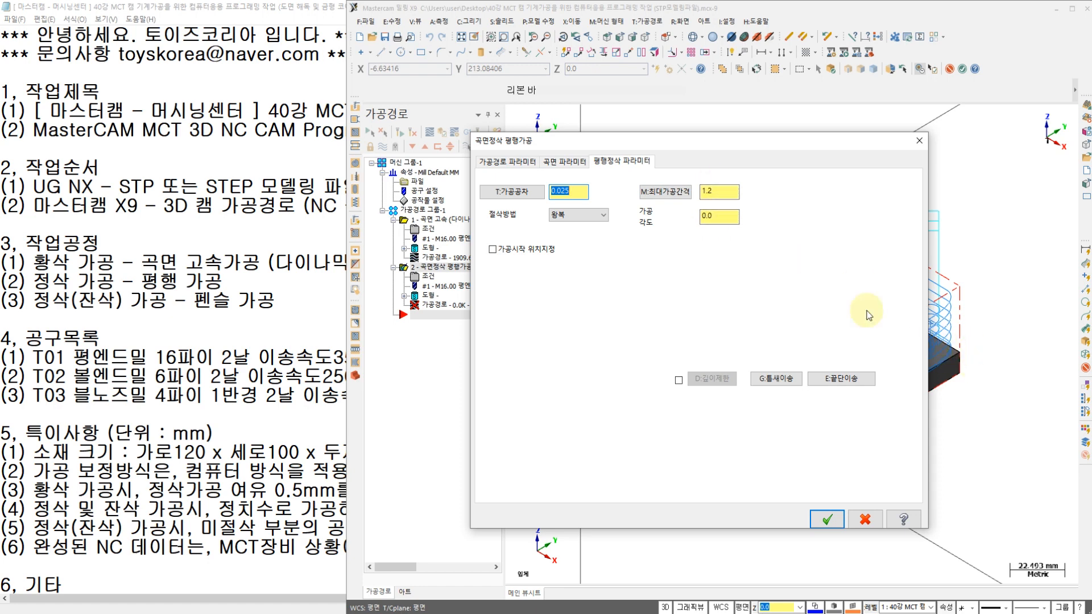
click(719, 192)
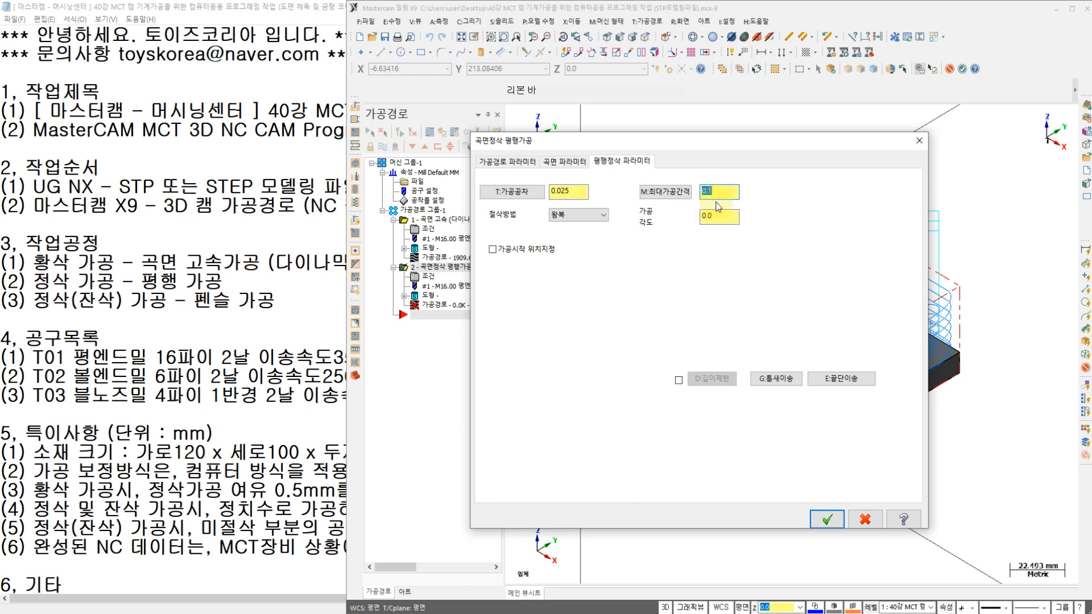
drag(750, 151, 612, 151)
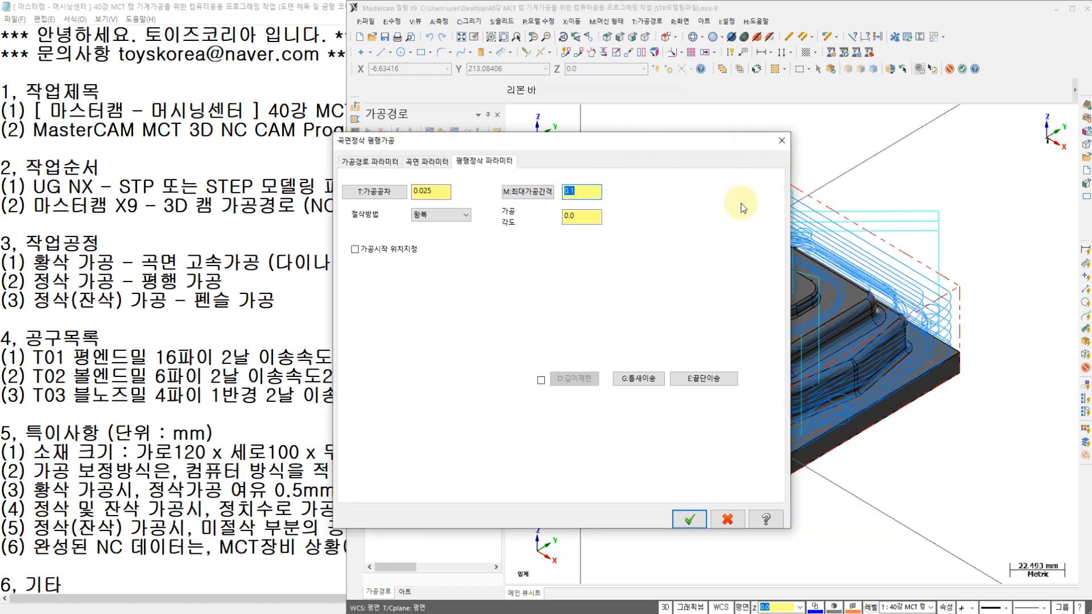
mouse_move(776, 123)
mouse_down()
mouse_move(777, 307)
mouse_move(830, 258)
mouse_move(834, 105)
mouse_move(814, 299)
mouse_move(896, 187)
mouse_up()
mouse_move(894, 149)
mouse_down()
mouse_move(869, 114)
mouse_move(893, 318)
mouse_move(947, 124)
mouse_up()
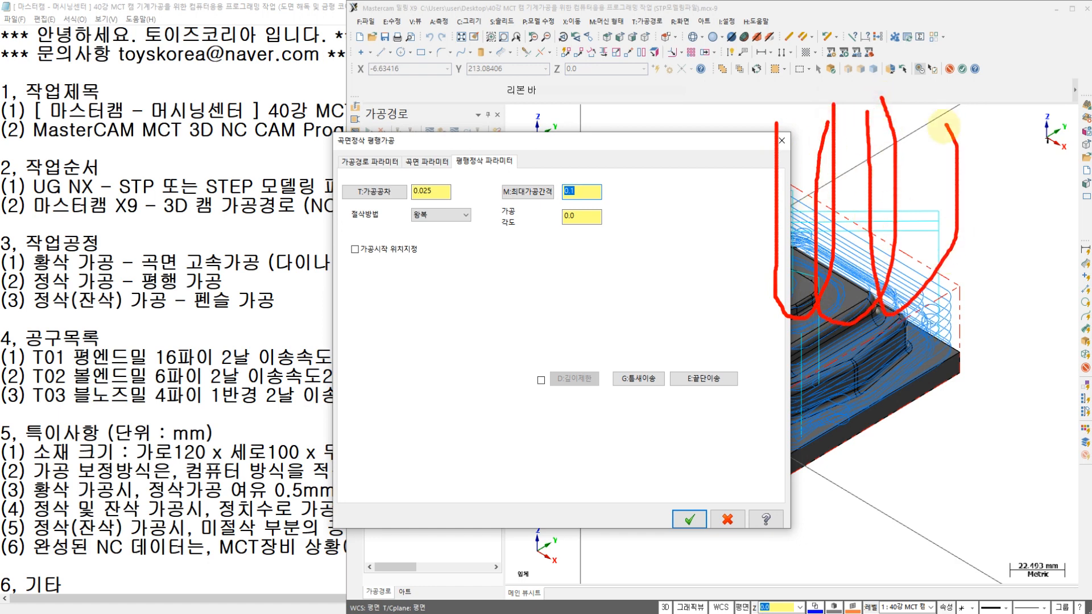
mouse_move(821, 330)
mouse_down()
mouse_move(804, 312)
mouse_move(887, 319)
mouse_up()
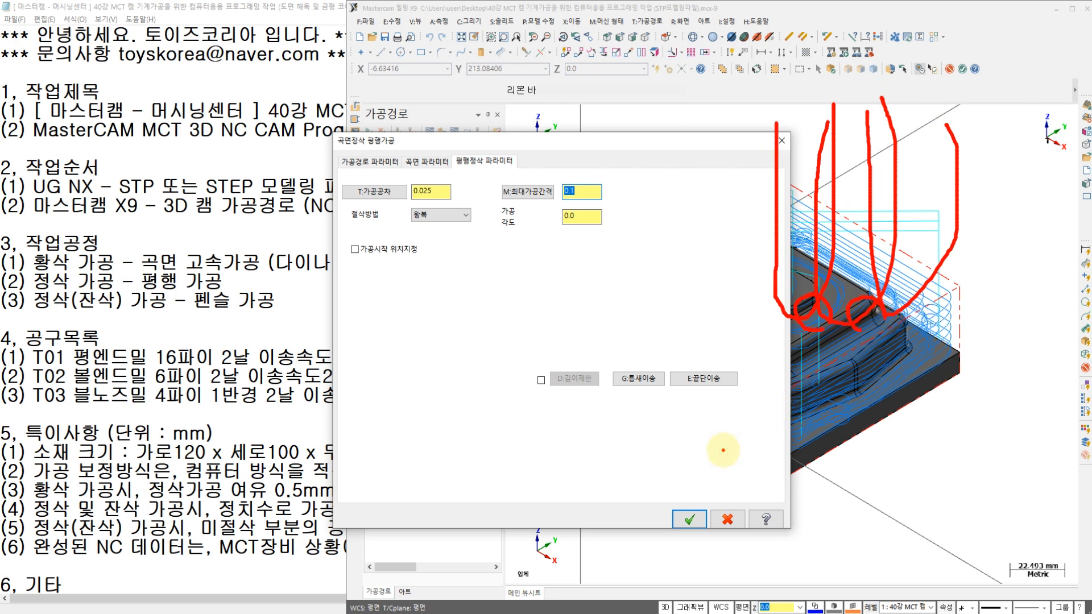
click(723, 451)
drag(724, 457, 723, 483)
mouse_move(721, 439)
mouse_down()
mouse_move(973, 442)
mouse_move(736, 490)
mouse_up()
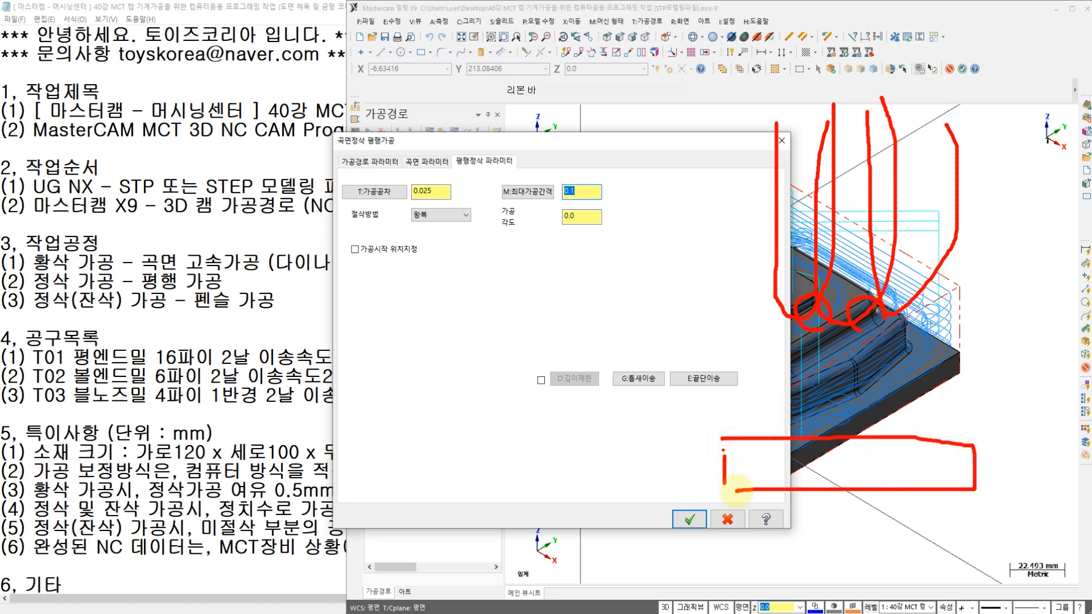
drag(751, 430, 924, 437)
mouse_move(578, 199)
mouse_down()
mouse_move(588, 188)
mouse_move(771, 404)
mouse_up()
click(787, 421)
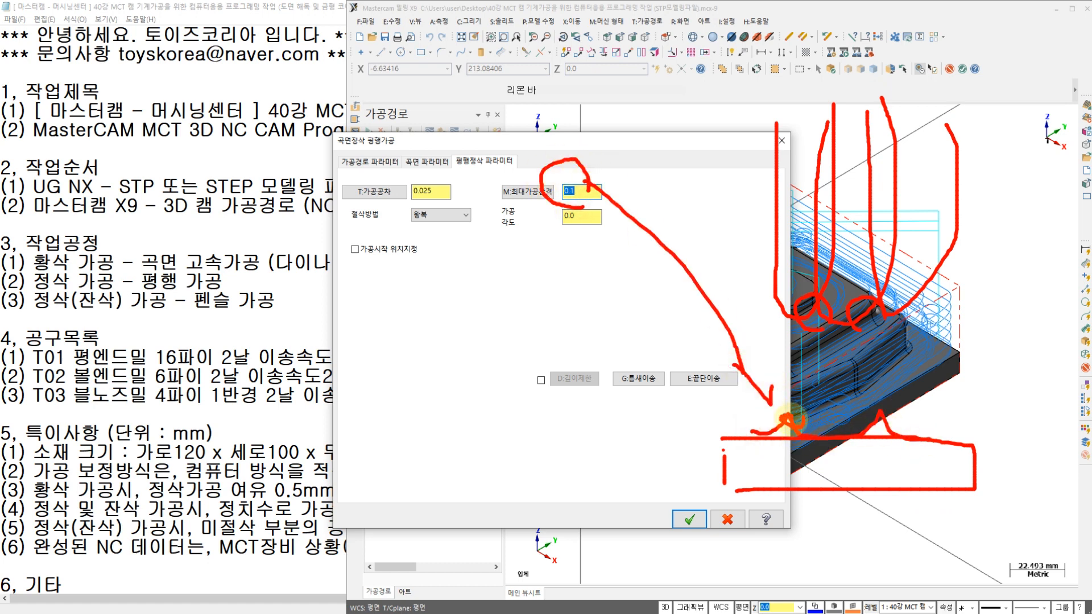
drag(863, 422, 871, 422)
click(679, 391)
drag(568, 382, 584, 375)
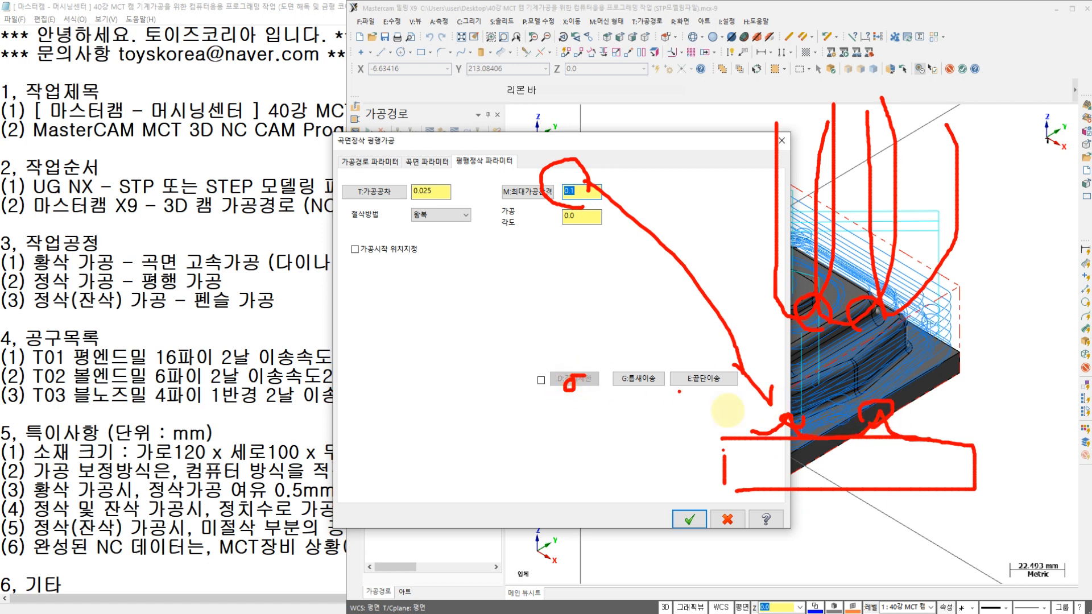
mouse_move(569, 198)
mouse_down()
mouse_move(515, 268)
mouse_move(498, 260)
mouse_up()
mouse_move(380, 424)
mouse_down()
mouse_move(382, 465)
mouse_move(529, 470)
mouse_move(537, 424)
mouse_up()
drag(397, 420, 464, 421)
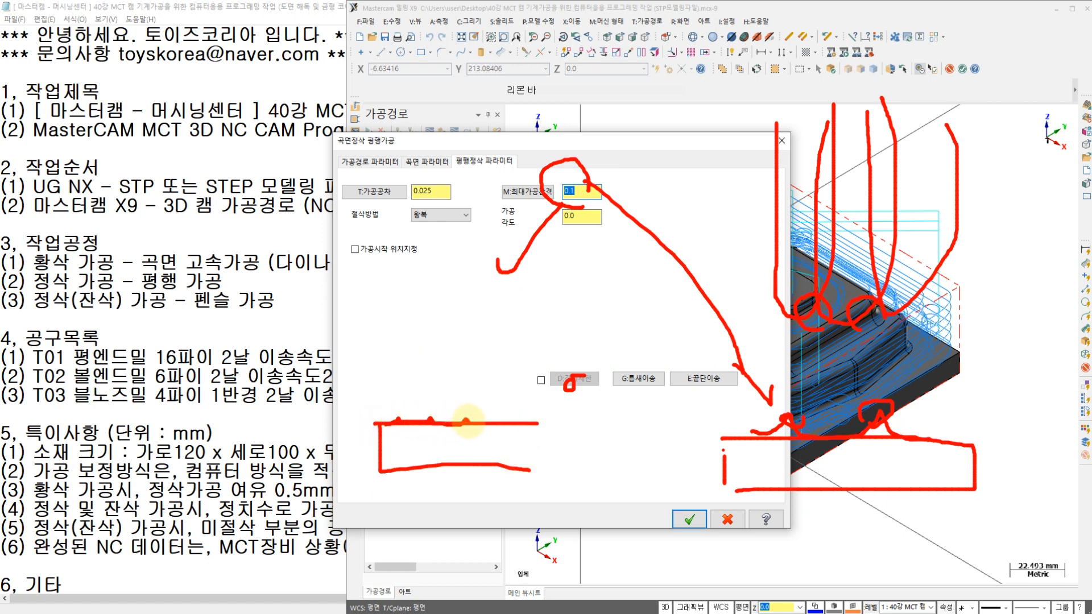
mouse_move(553, 257)
mouse_down()
mouse_move(552, 283)
mouse_move(556, 265)
mouse_up()
click(573, 273)
click(627, 266)
mouse_move(658, 262)
mouse_down()
mouse_move(595, 226)
mouse_move(665, 274)
mouse_move(611, 299)
mouse_up()
mouse_move(605, 277)
mouse_down()
mouse_move(617, 290)
mouse_move(579, 307)
mouse_up()
mouse_move(322, 316)
mouse_down()
mouse_move(262, 349)
mouse_move(324, 315)
mouse_move(311, 364)
mouse_up()
drag(392, 317, 348, 349)
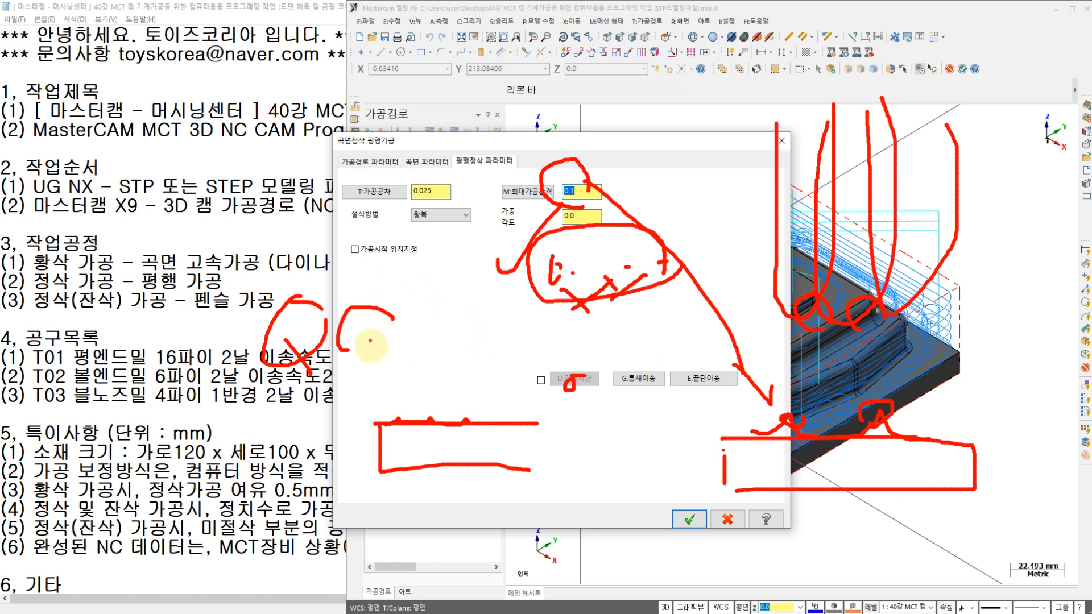
mouse_move(348, 349)
mouse_down()
mouse_move(372, 356)
mouse_move(416, 328)
mouse_move(381, 412)
mouse_up()
mouse_move(341, 375)
mouse_down()
mouse_move(486, 393)
mouse_move(469, 405)
mouse_up()
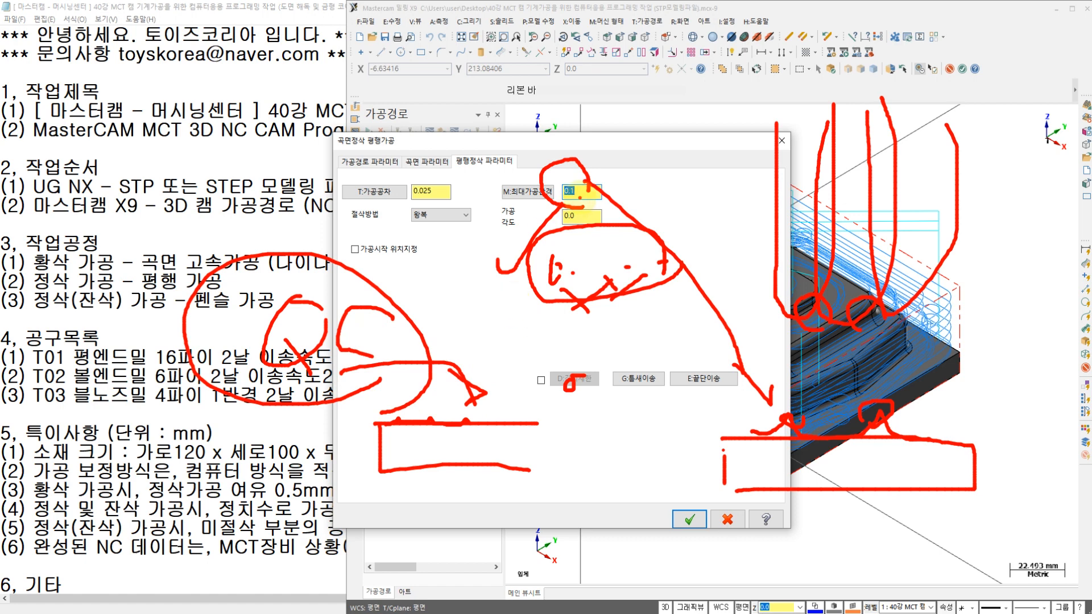
mouse_move(579, 197)
mouse_down()
mouse_move(565, 163)
mouse_move(580, 203)
mouse_up()
key(Escape)
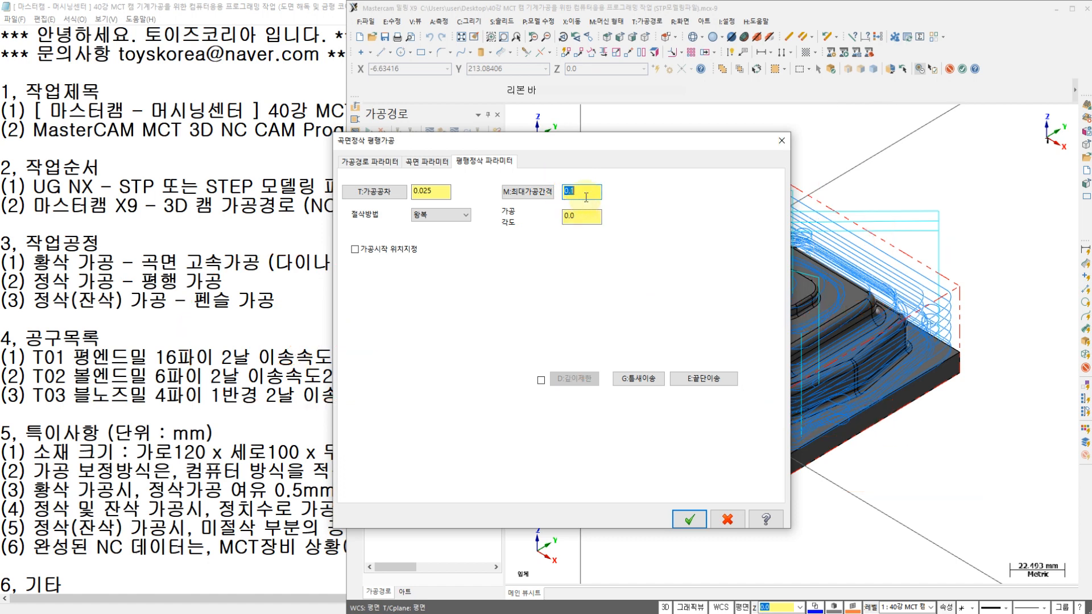
- Set the parallel finishing machining angle (가공각도) to 45 and generate the toolpath
double_click(580, 218)
text(45)
key(Return)
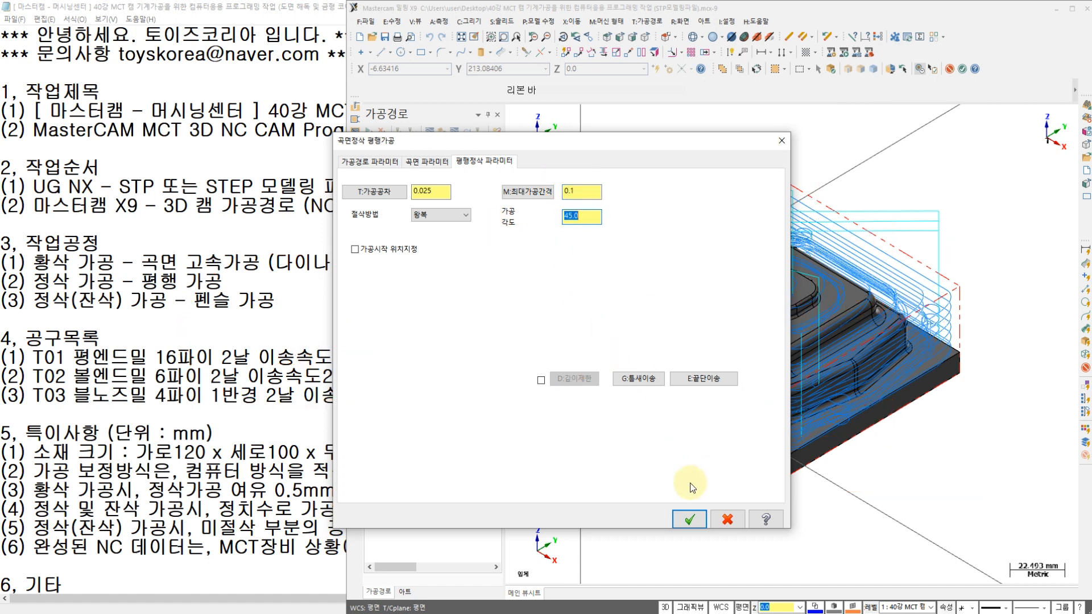
click(690, 519)
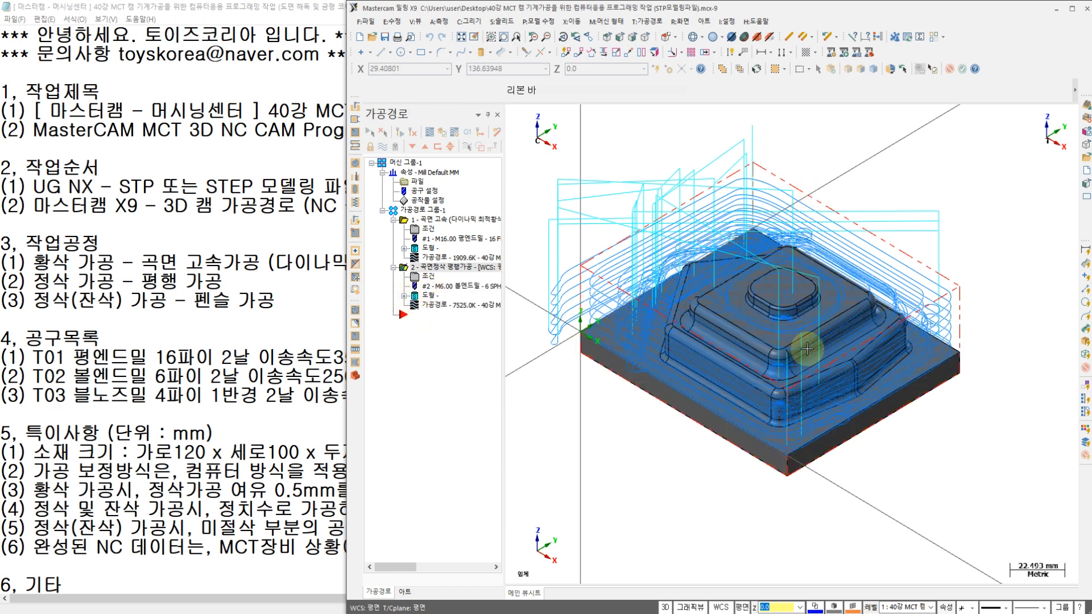
- Hide the toolpath display of the dynamic roughing operation, leaving the parallel finishing toolpath shown on the core
click(438, 222)
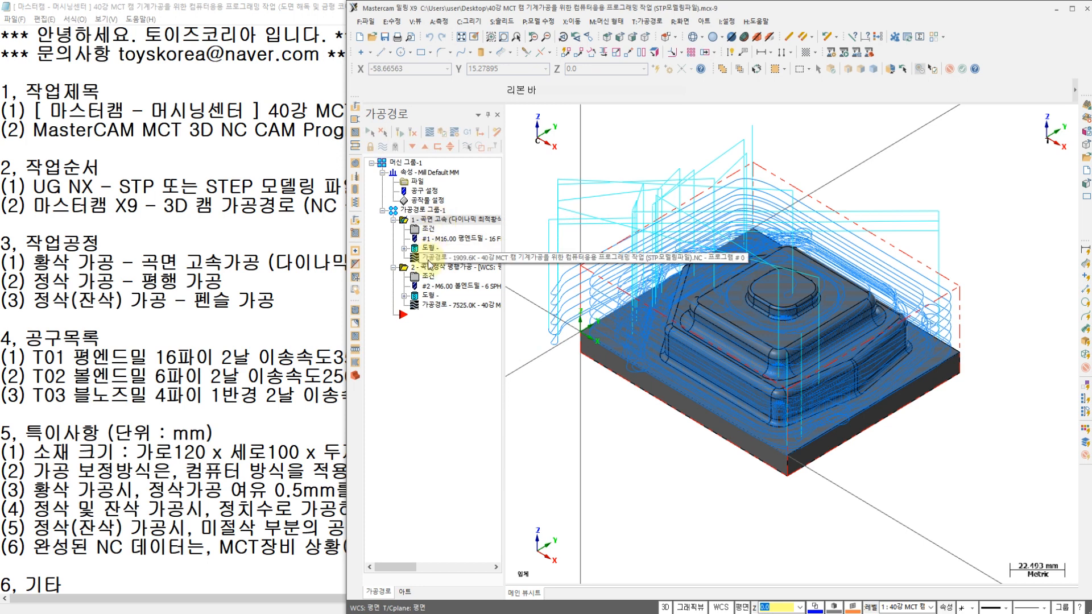
click(428, 268)
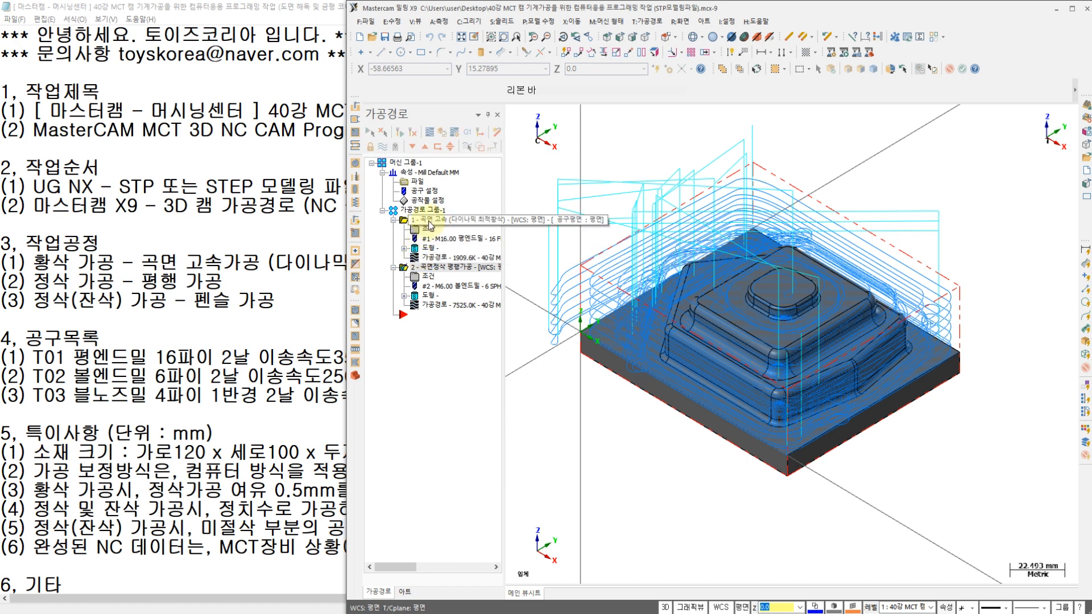
click(397, 219)
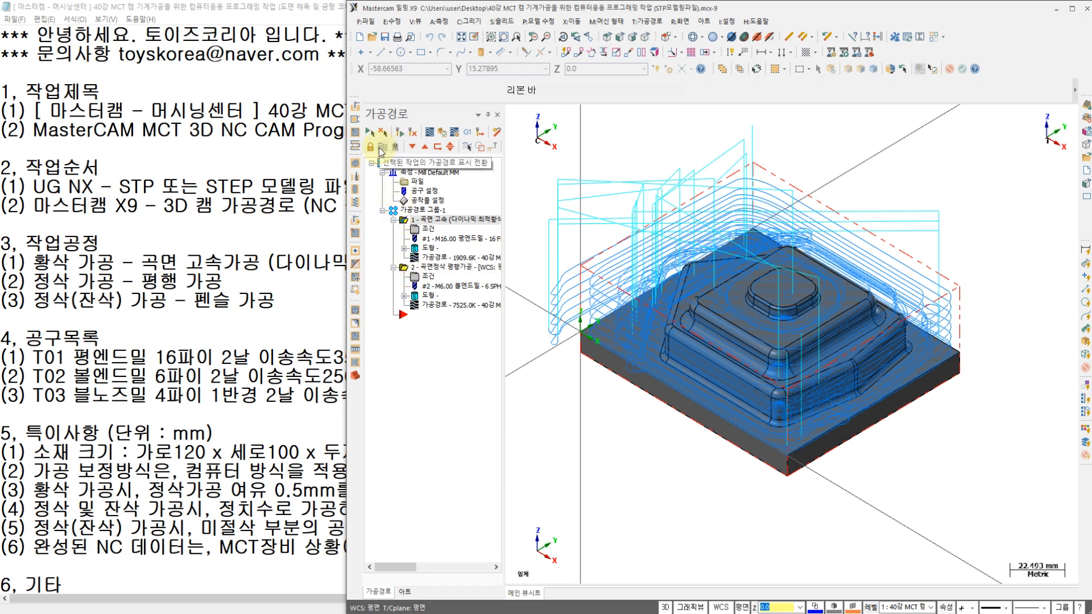
click(380, 147)
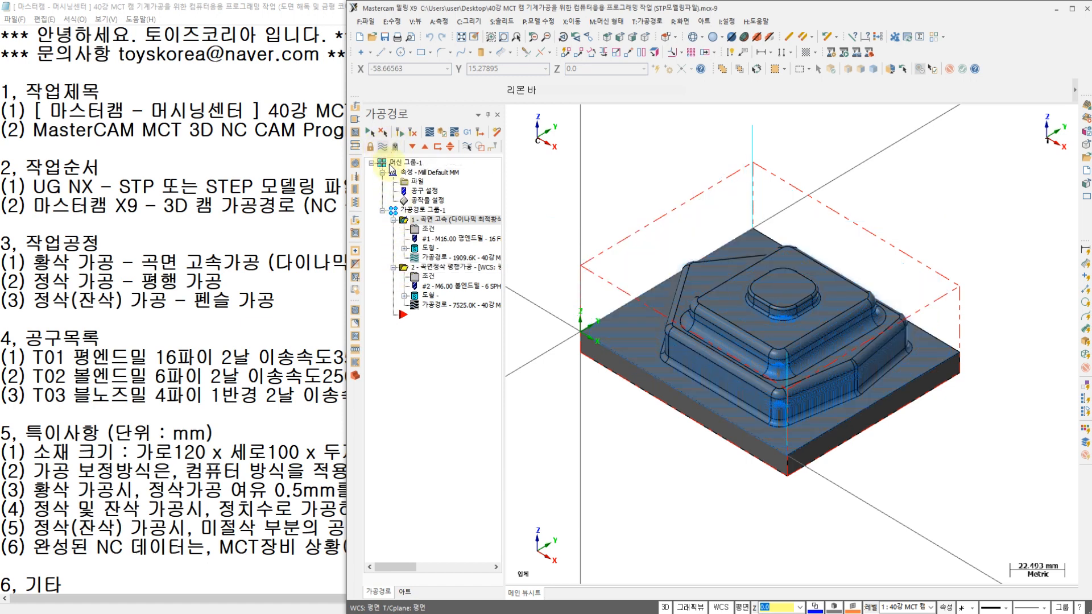
click(791, 318)
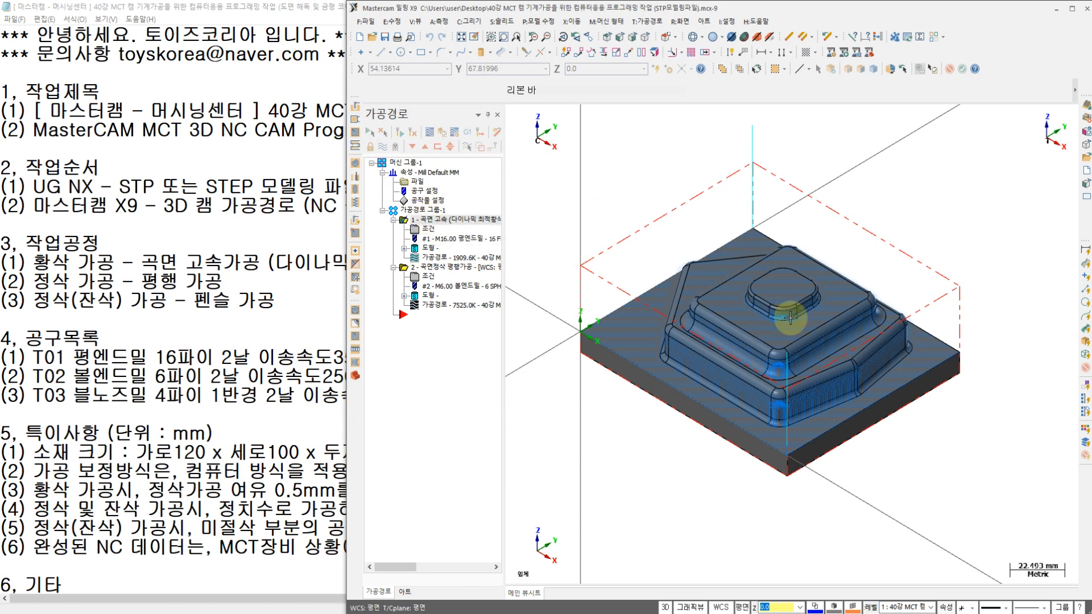
- Check the Flood coolant setting of the dynamic OptiRough roughing operation
click(428, 229)
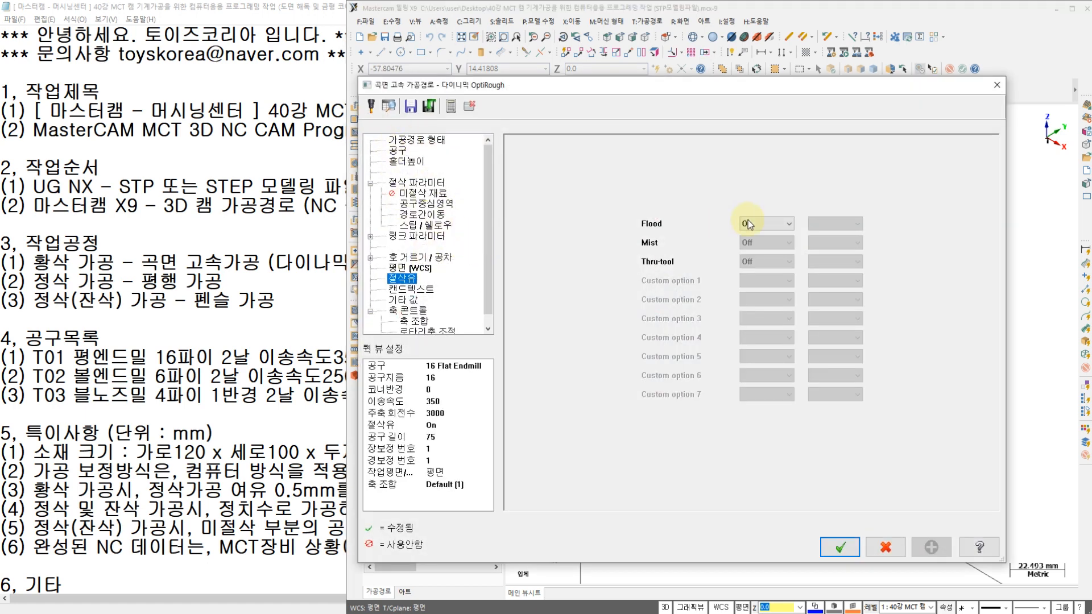
click(841, 546)
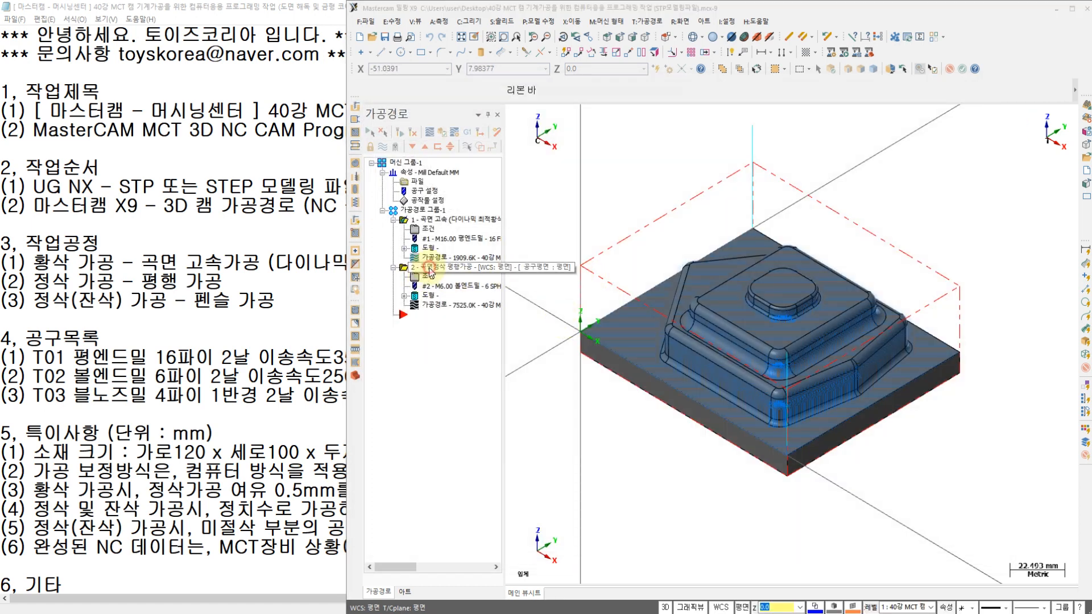
- Backplot the parallel finishing toolpath to review the tool motion over the core
click(430, 133)
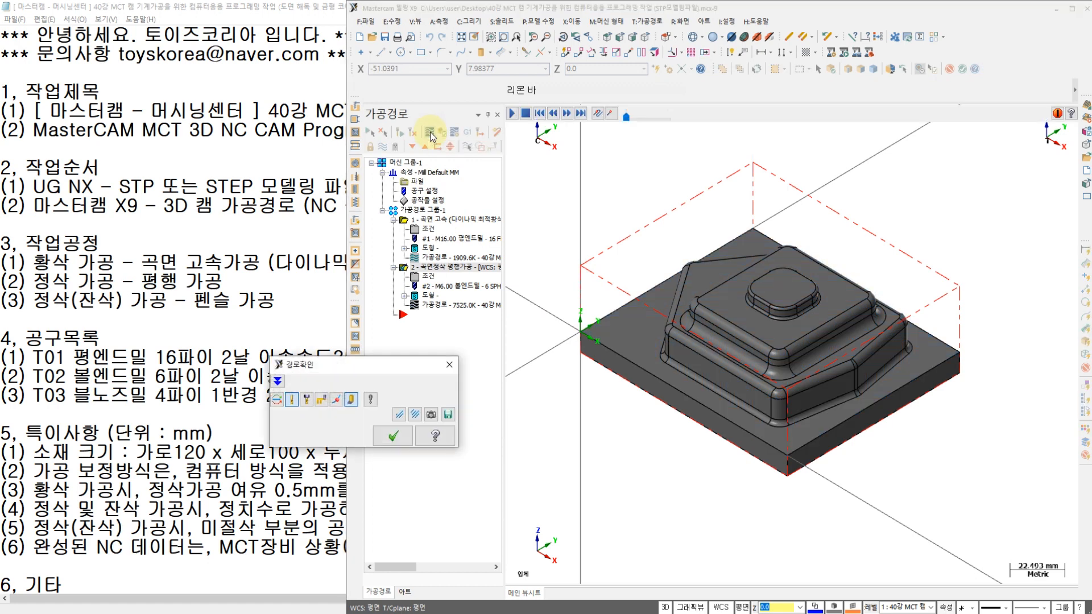
click(512, 114)
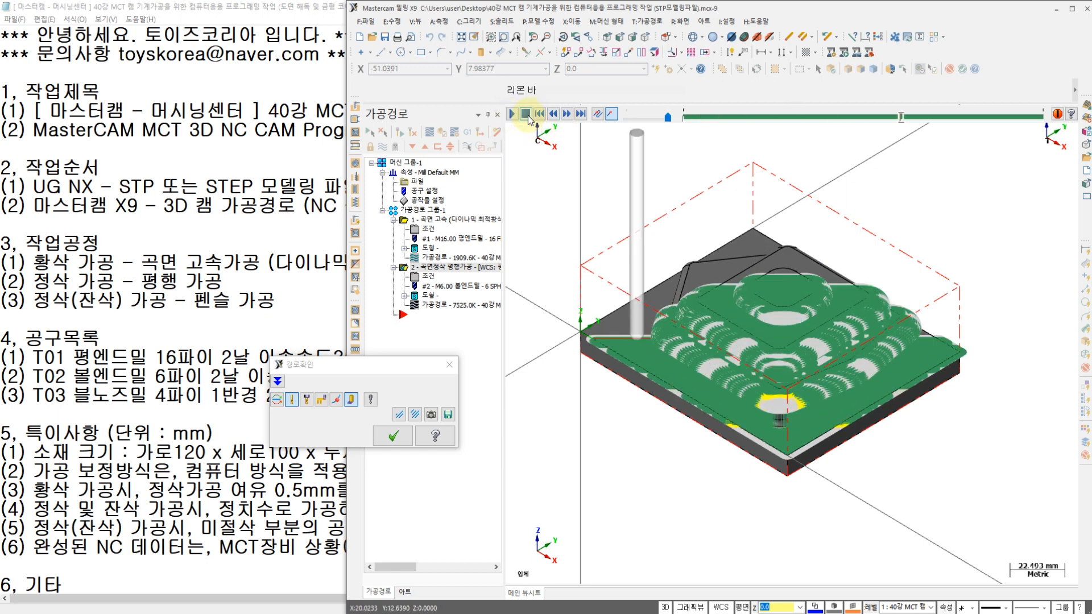
click(411, 437)
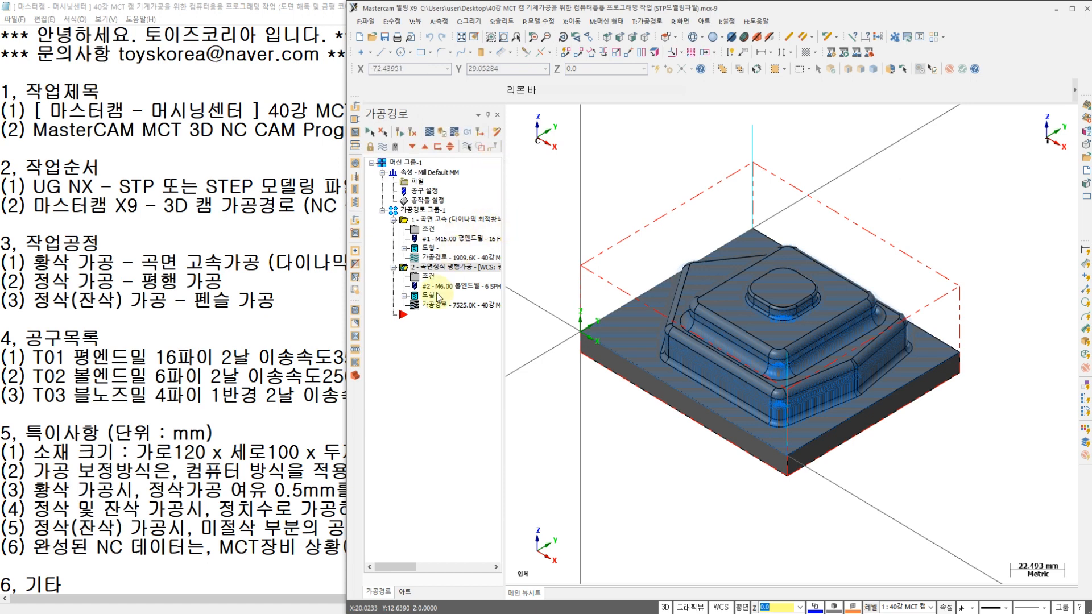
- Run the verify simulation of the parallel finishing operation, inspect the material removal at the front corner, and leave the simulator
click(445, 136)
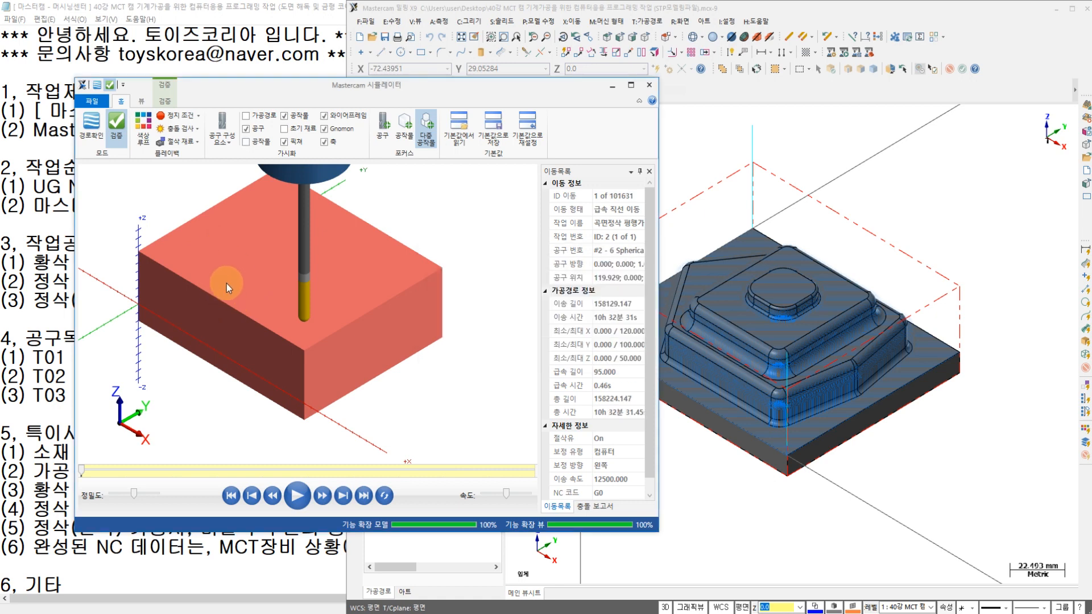
click(296, 496)
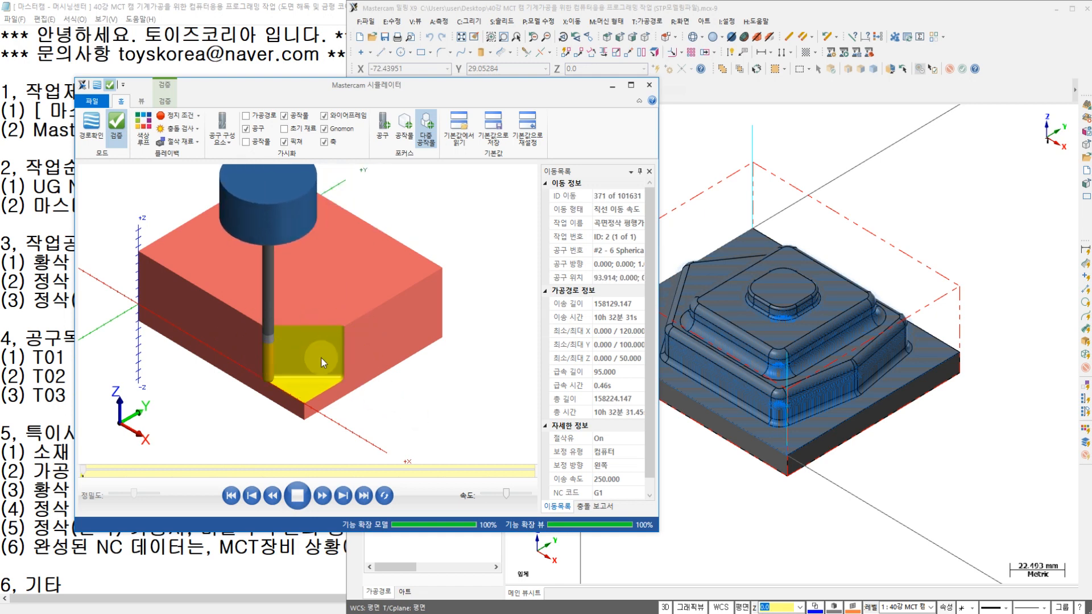
scroll(277, 342, up, 3)
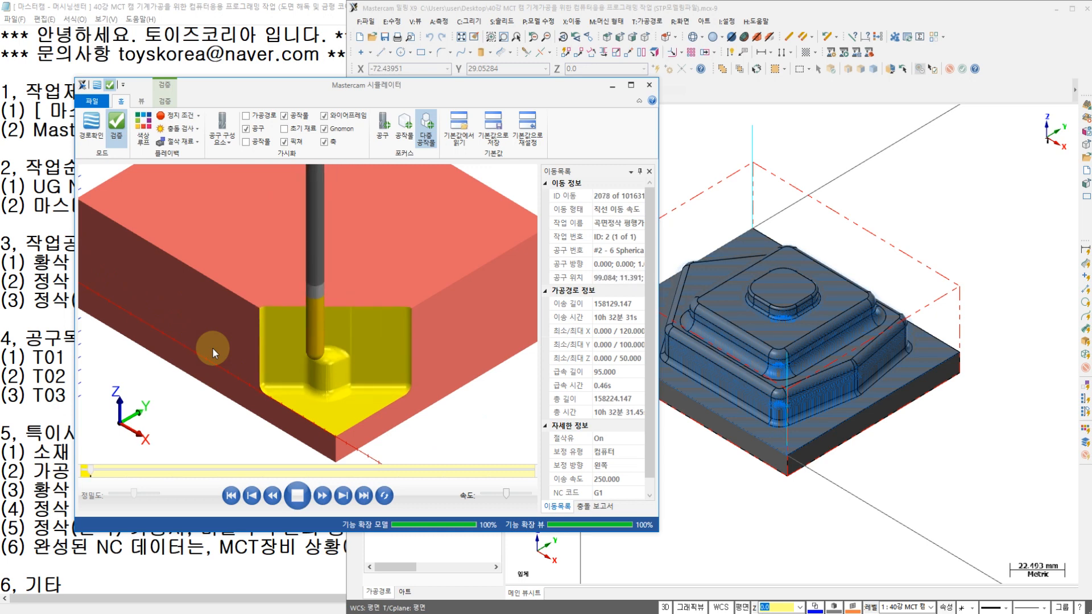
click(302, 498)
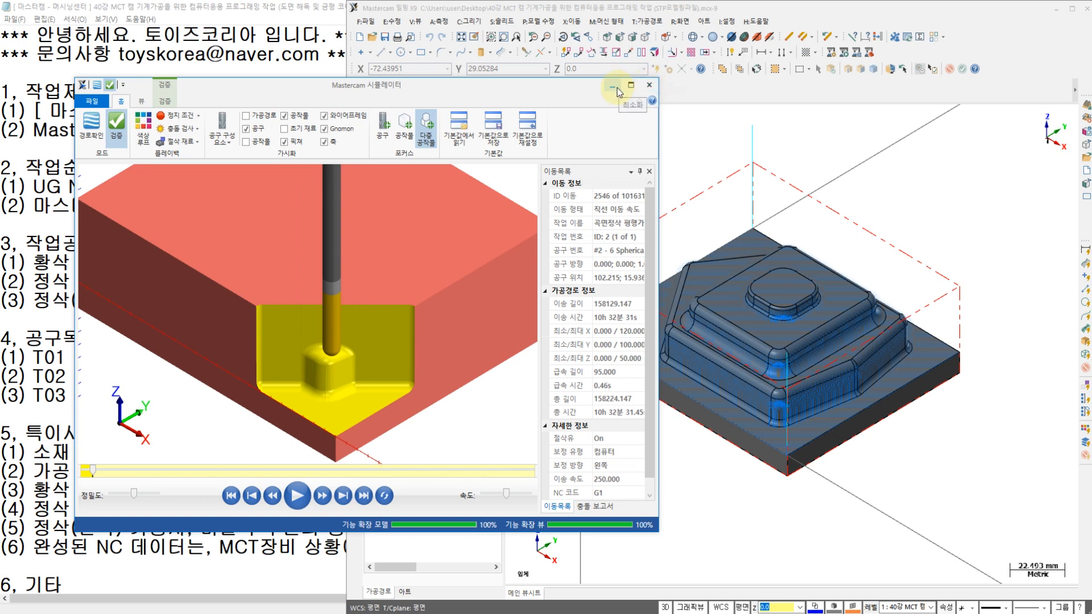
click(615, 87)
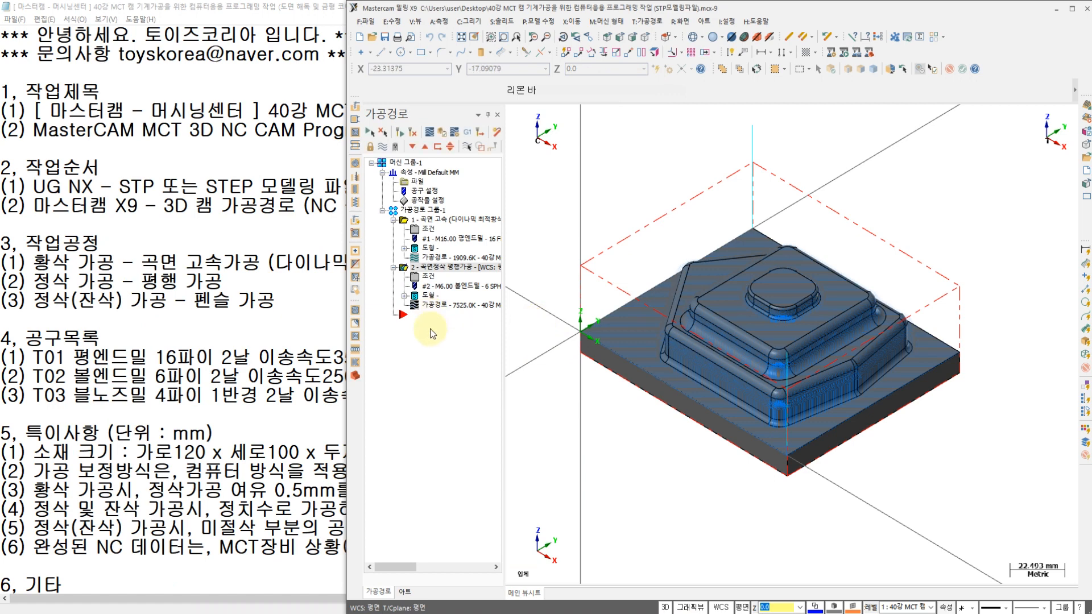
- Review the pencil finishing process and the T03 bull-nose tool data in the Notepad work notes, then return to Mastercam
click(76, 300)
drag(34, 301, 167, 300)
click(191, 300)
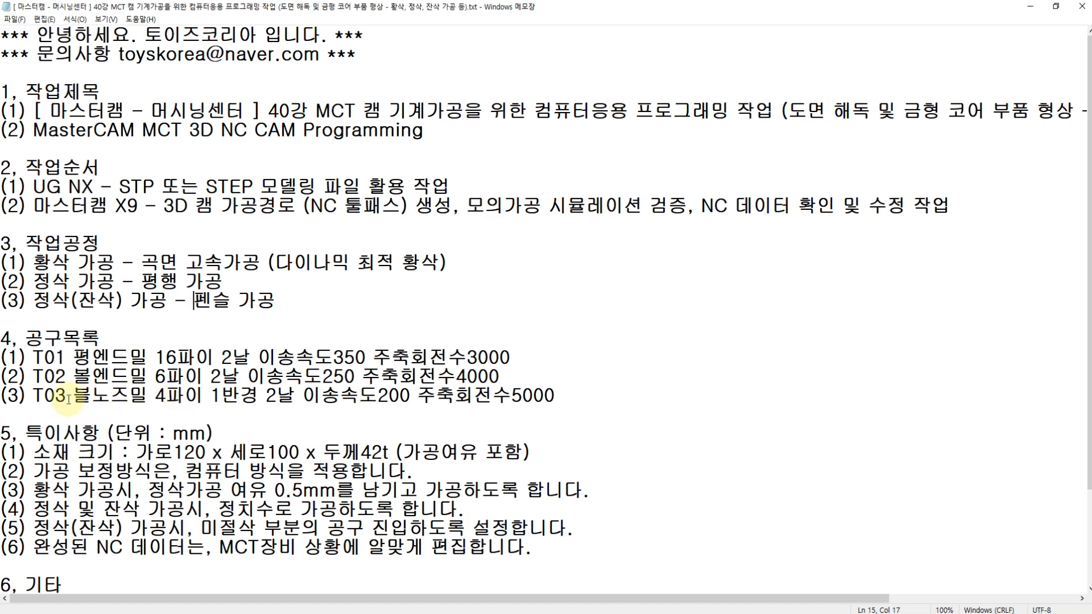
drag(66, 396, 257, 397)
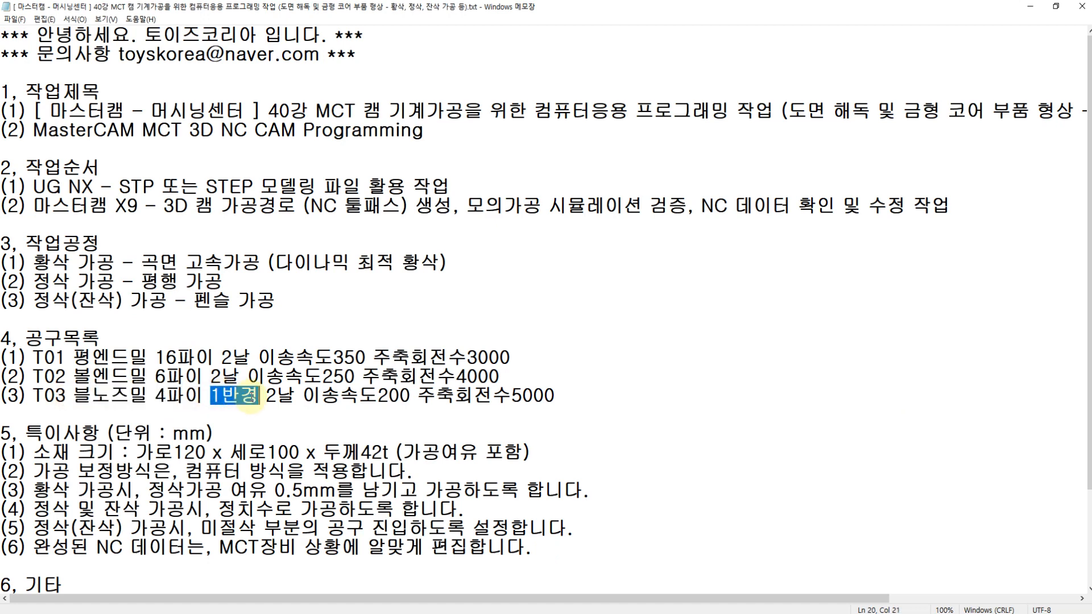
click(377, 395)
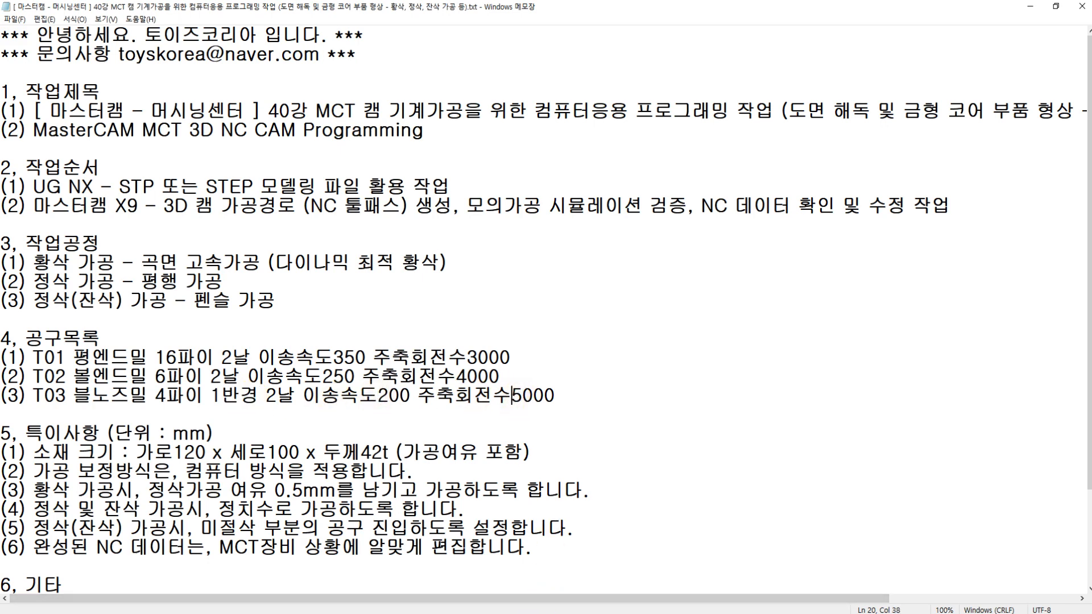
key(alt+Tab)
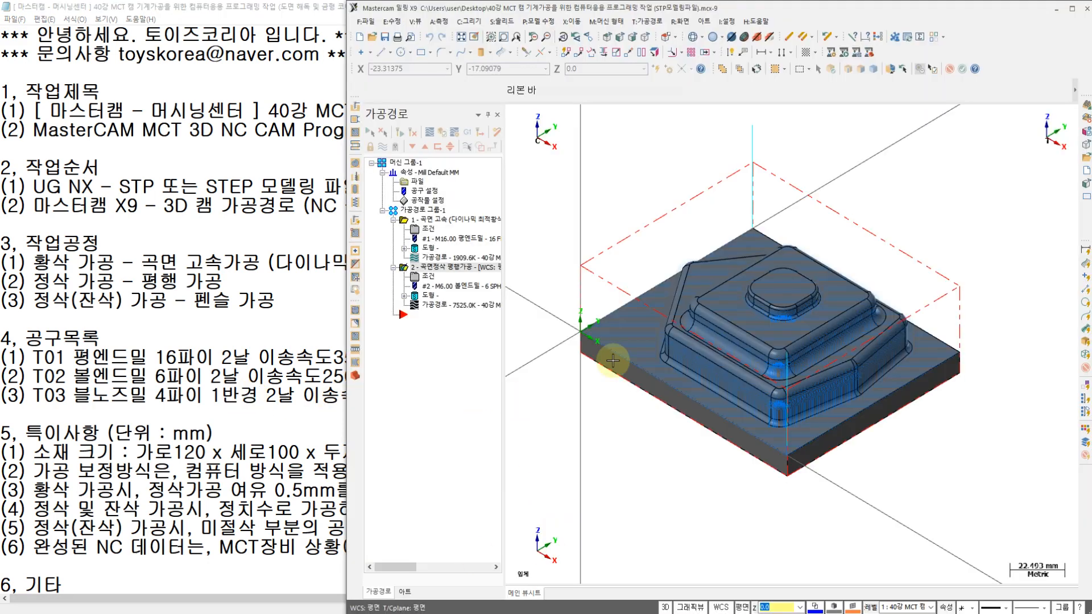
- Create a surface finish pencil (펜슬가공) toolpath using the whole core model as drive surfaces
click(661, 23)
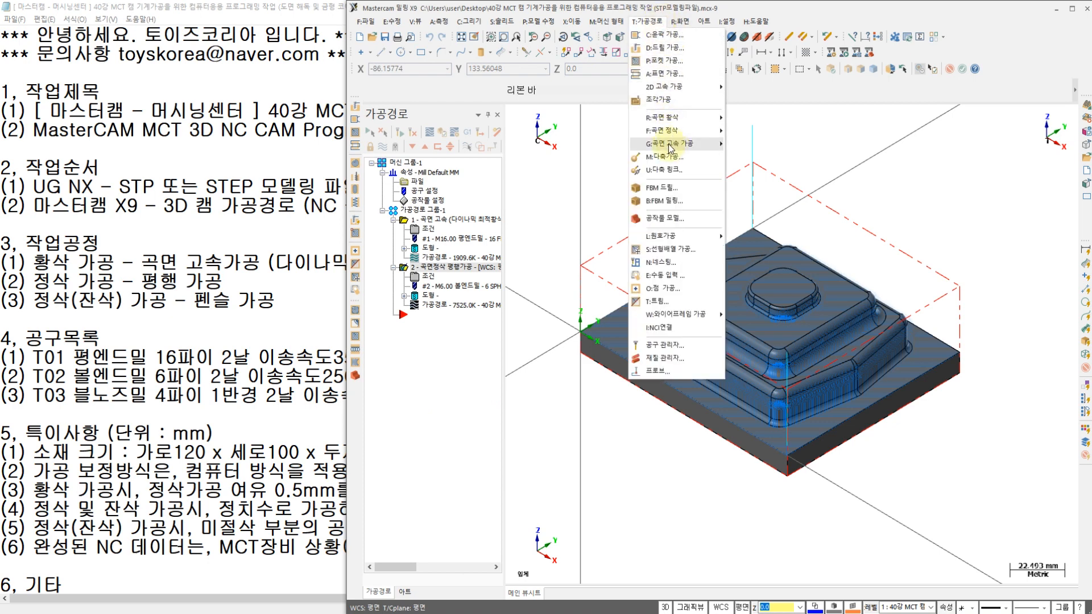
mouse_move(677, 136)
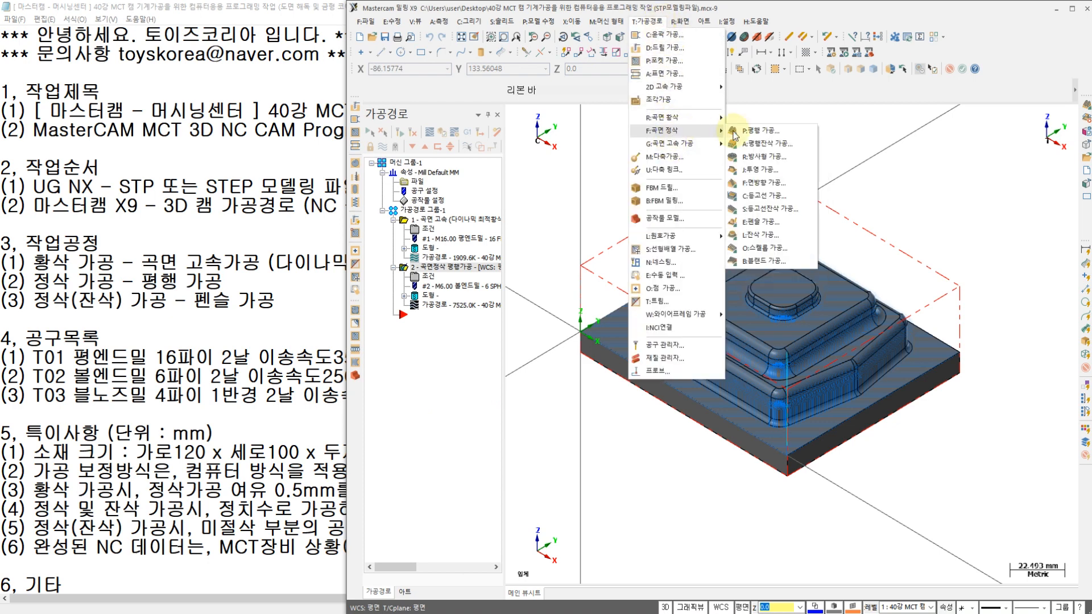
click(765, 222)
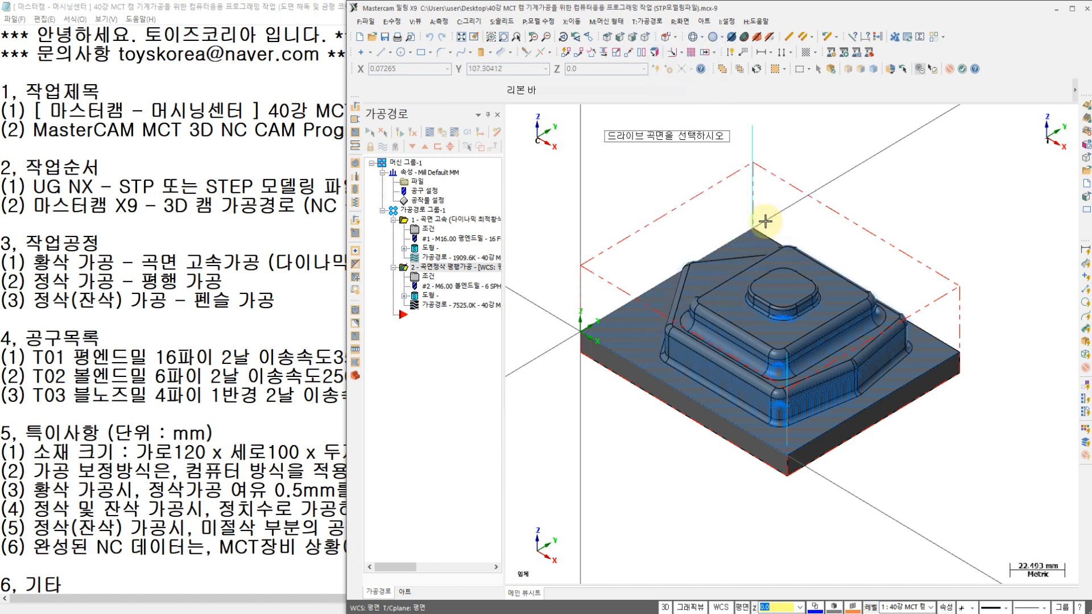
click(780, 274)
click(964, 70)
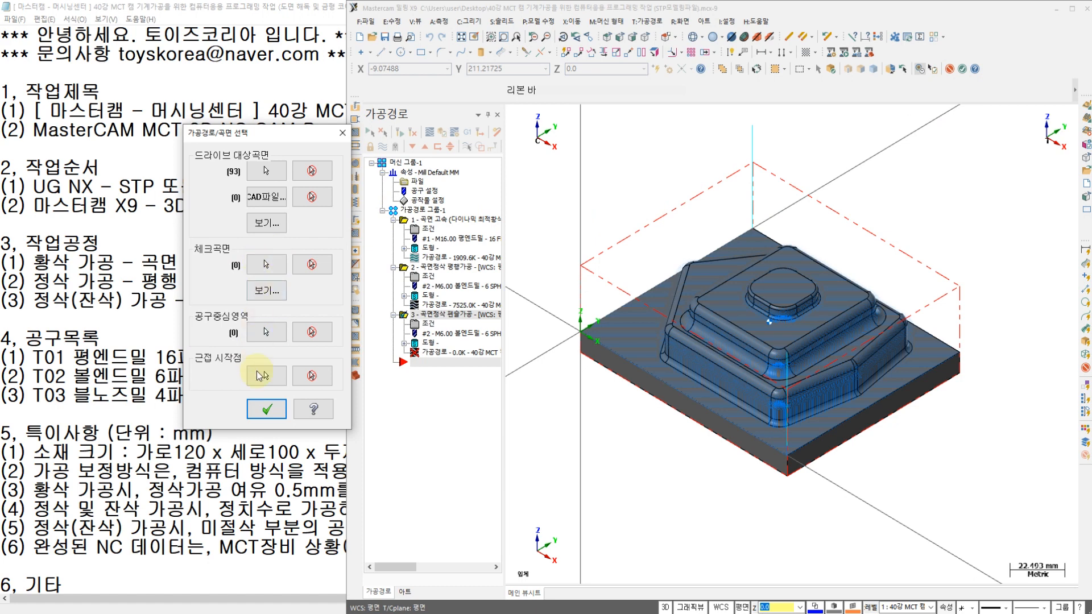
click(265, 410)
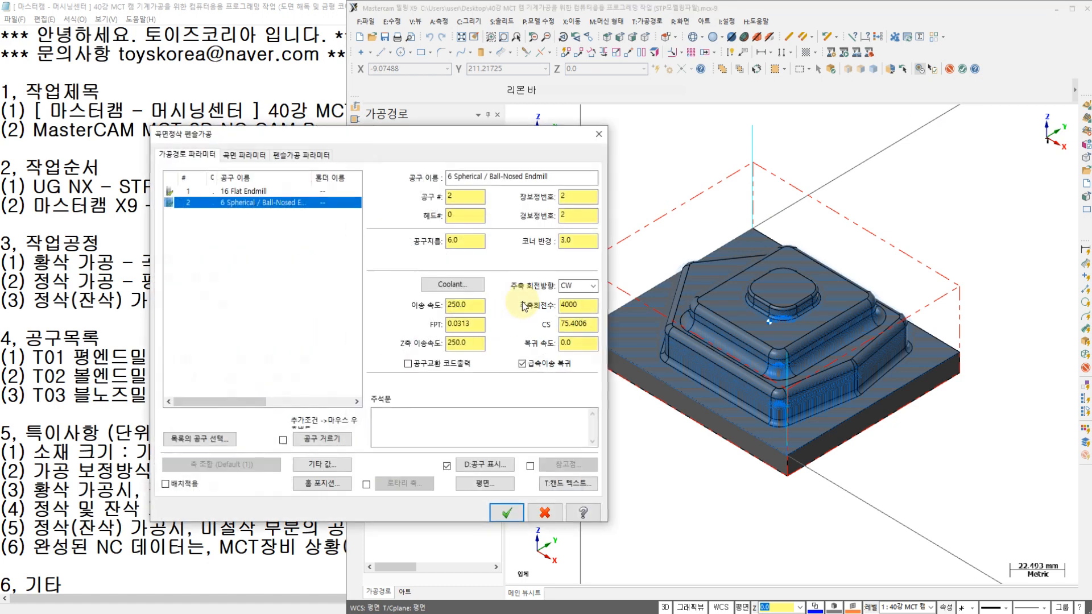
- Define a new bull-nose end mill for the pencil operation with a cutting diameter of 4 and a corner radius of 1
right_click(228, 240)
click(257, 250)
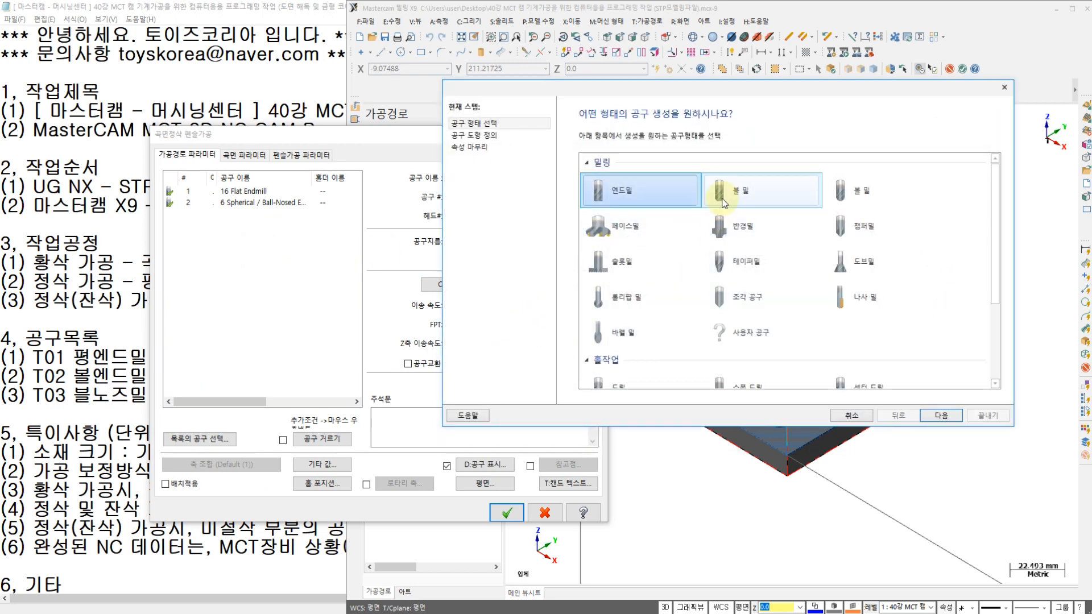
click(723, 196)
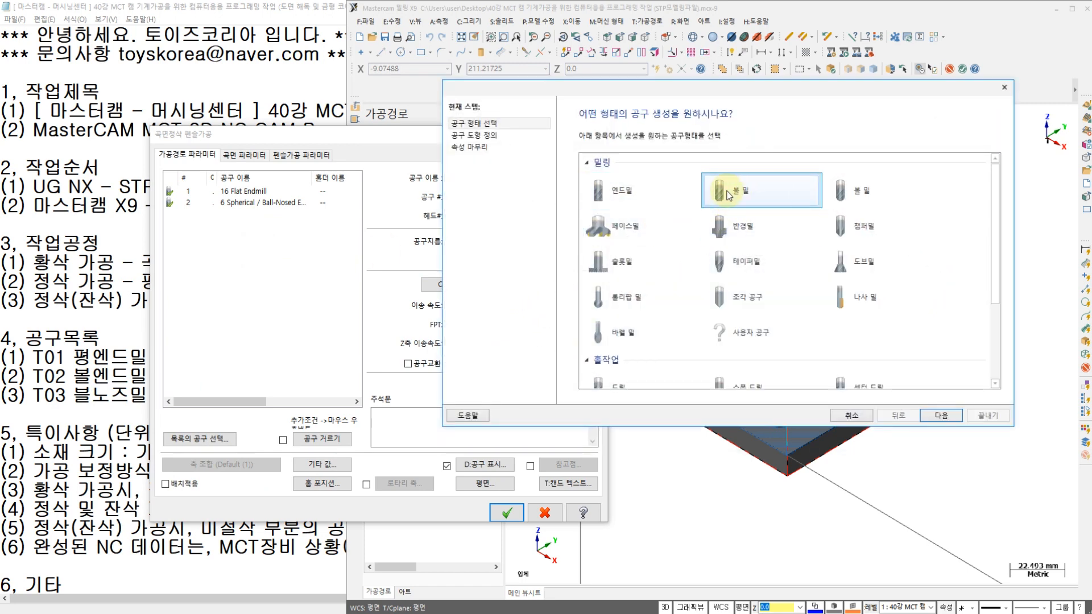
click(939, 416)
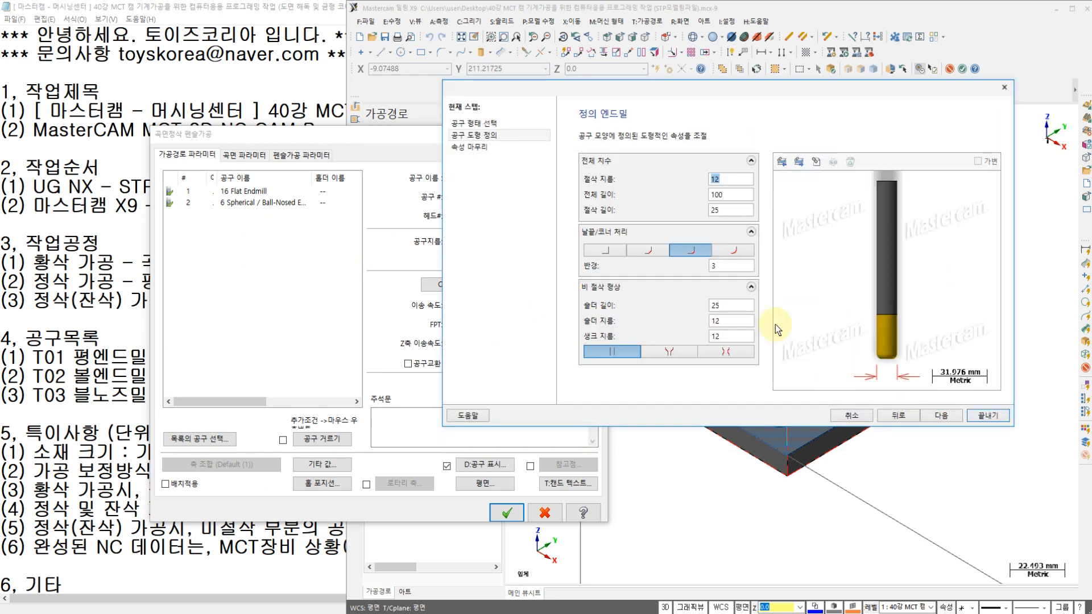
text(4)
click(727, 194)
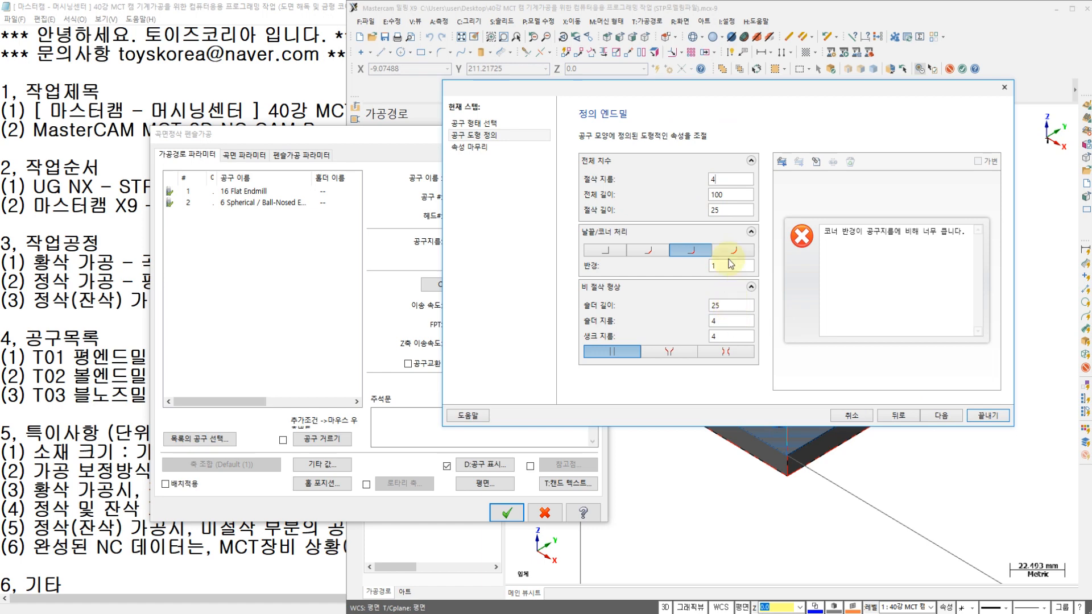
click(725, 321)
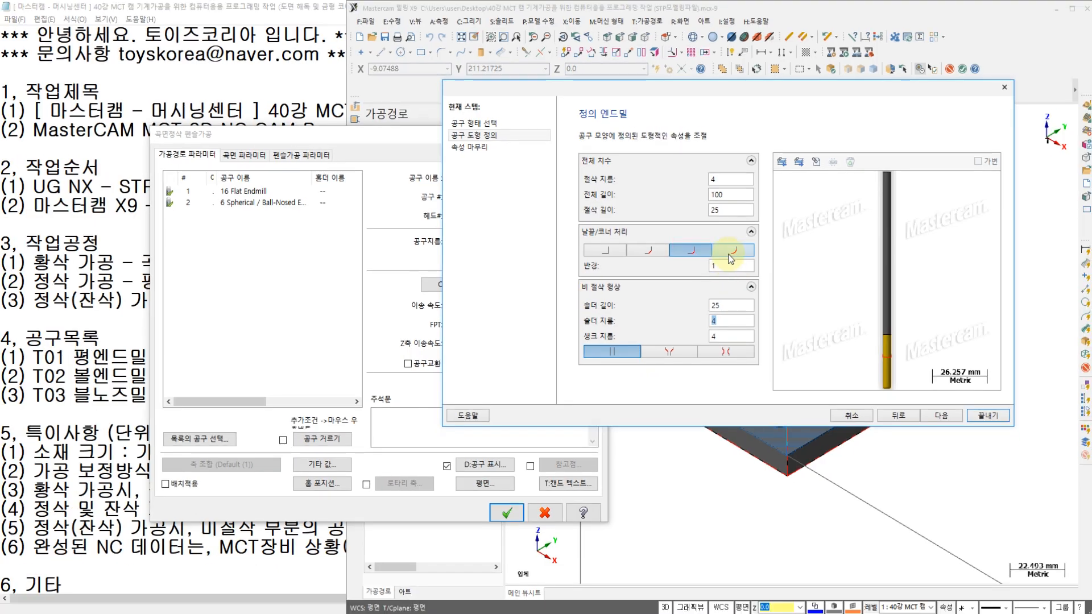
click(775, 236)
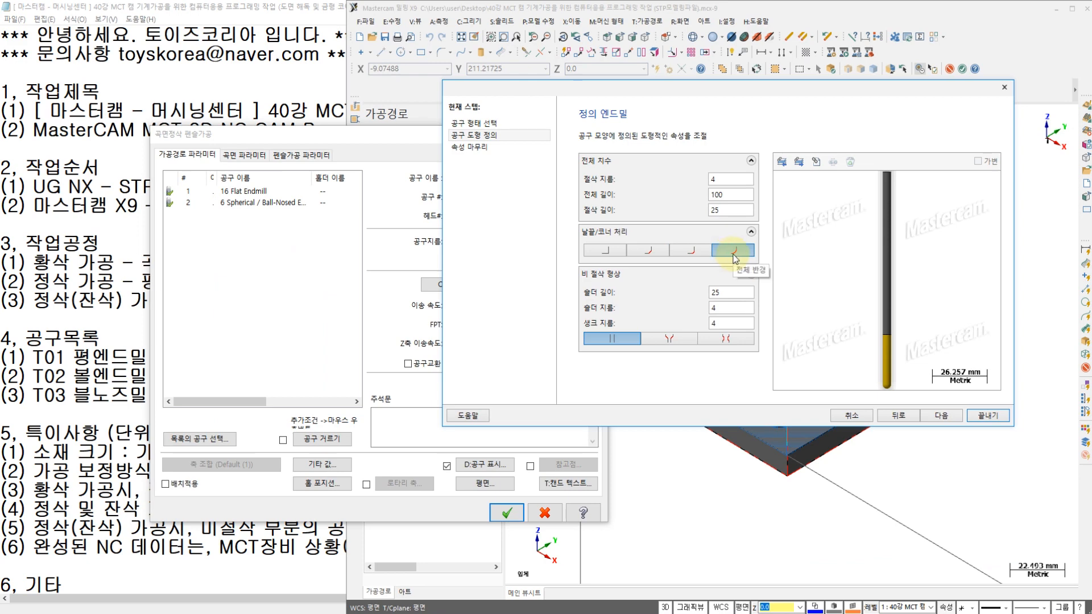
click(705, 253)
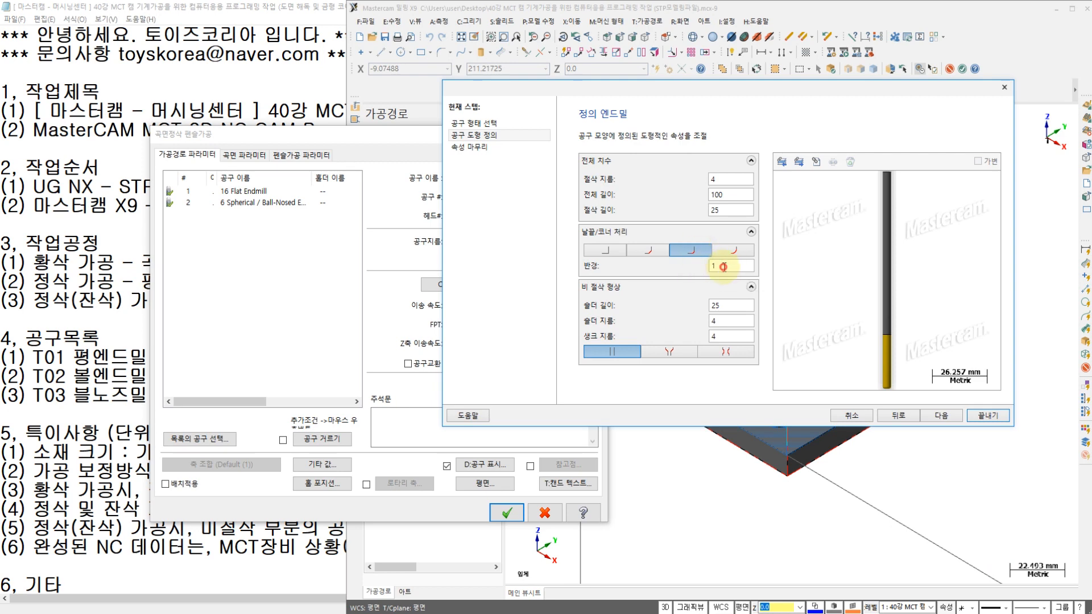
click(724, 266)
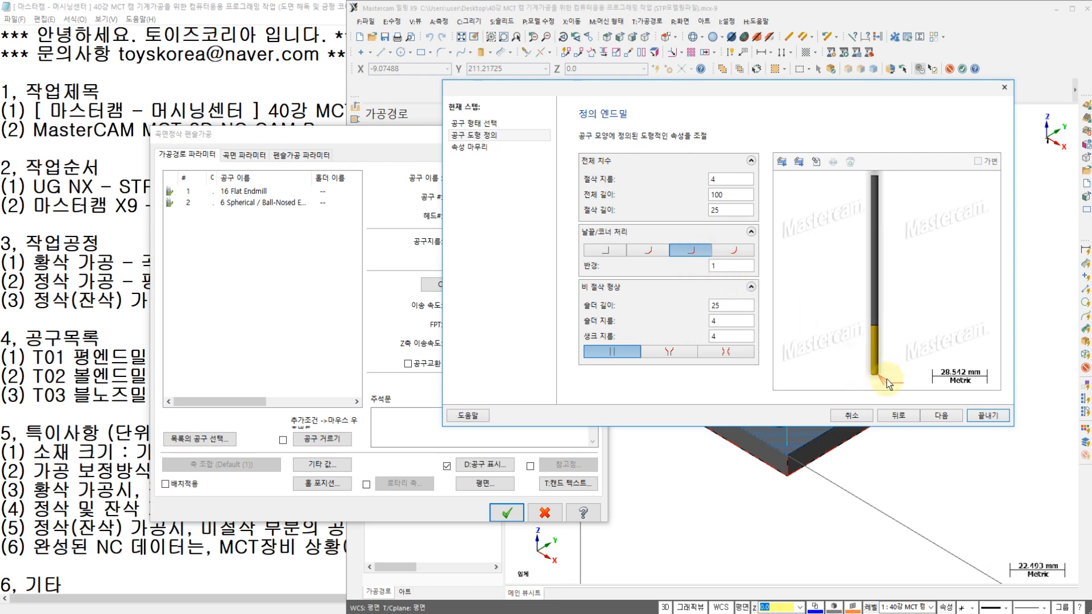
- Give the new tool 2 flutes, feed rate 20, plunge rate 20, retract rate 0 and spindle speed 5000, and finish its creation
click(941, 418)
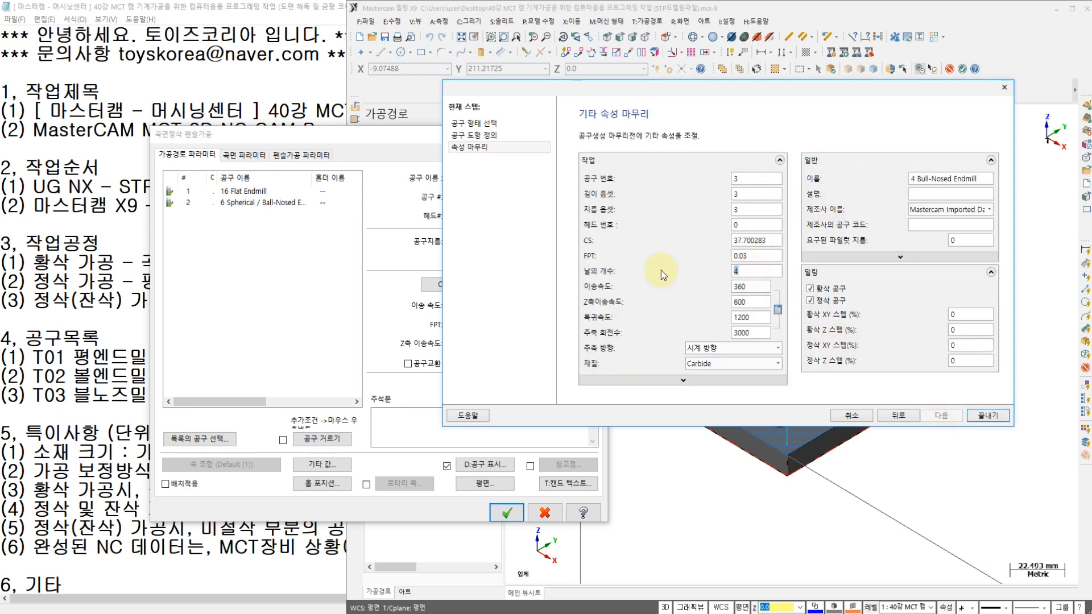
text(20)
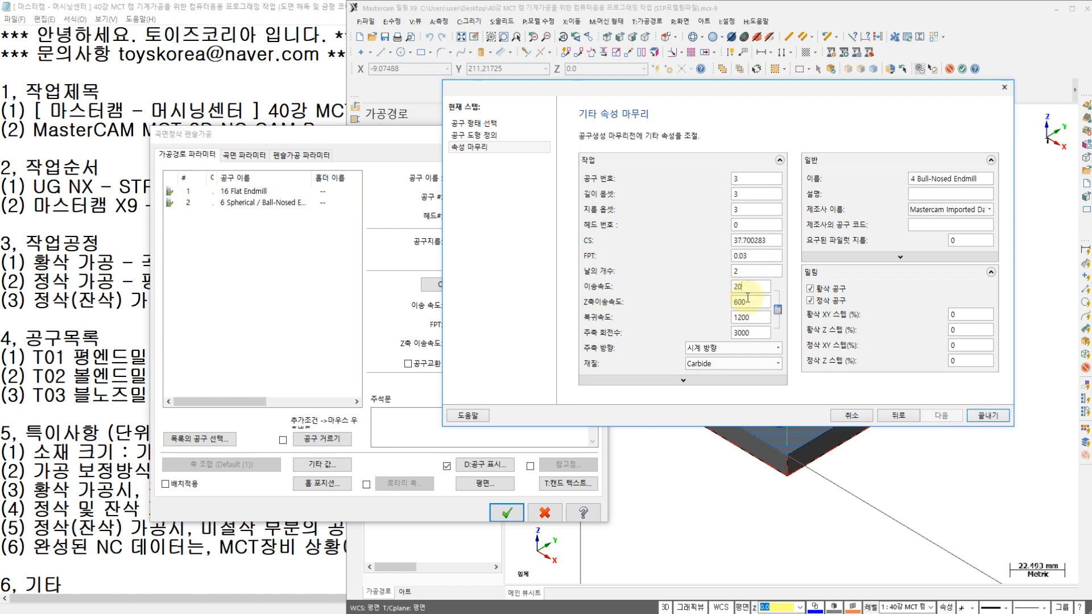
key(Tab)
text(20)
key(Tab)
text(0)
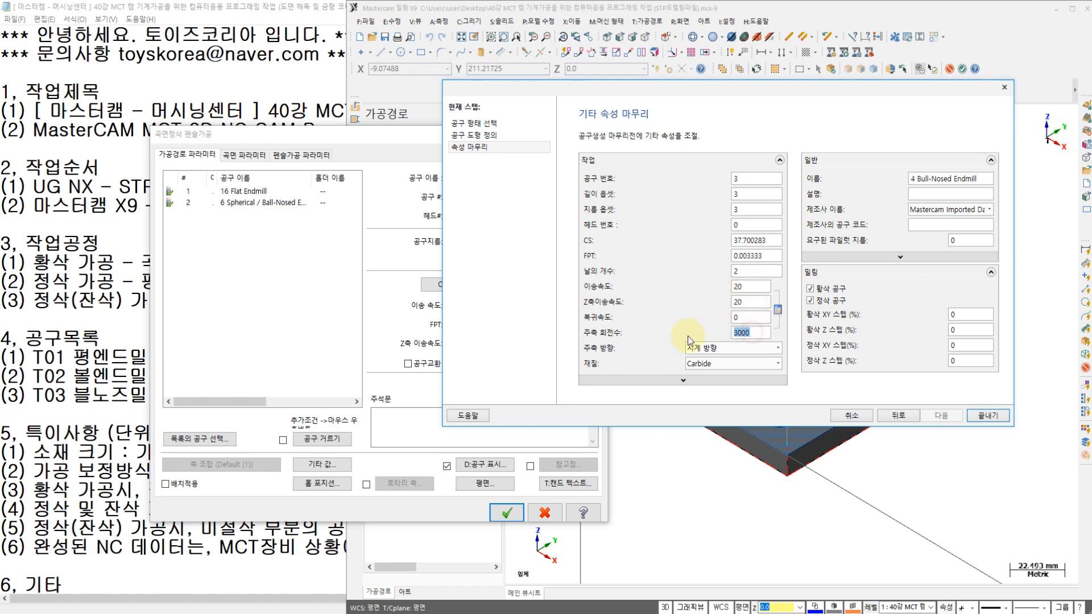
text(5000)
key(Tab)
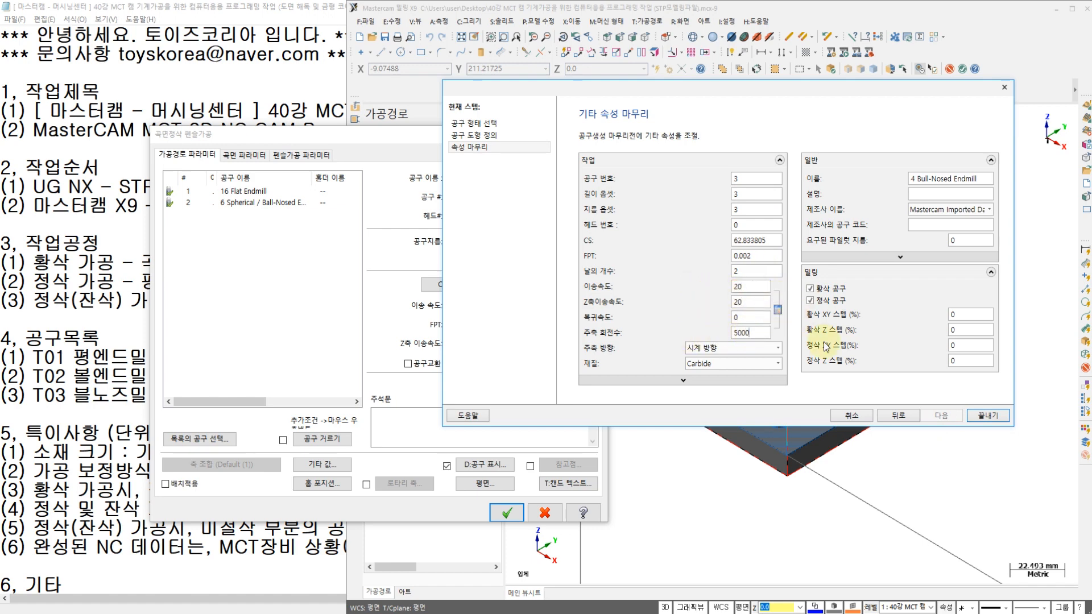
click(987, 416)
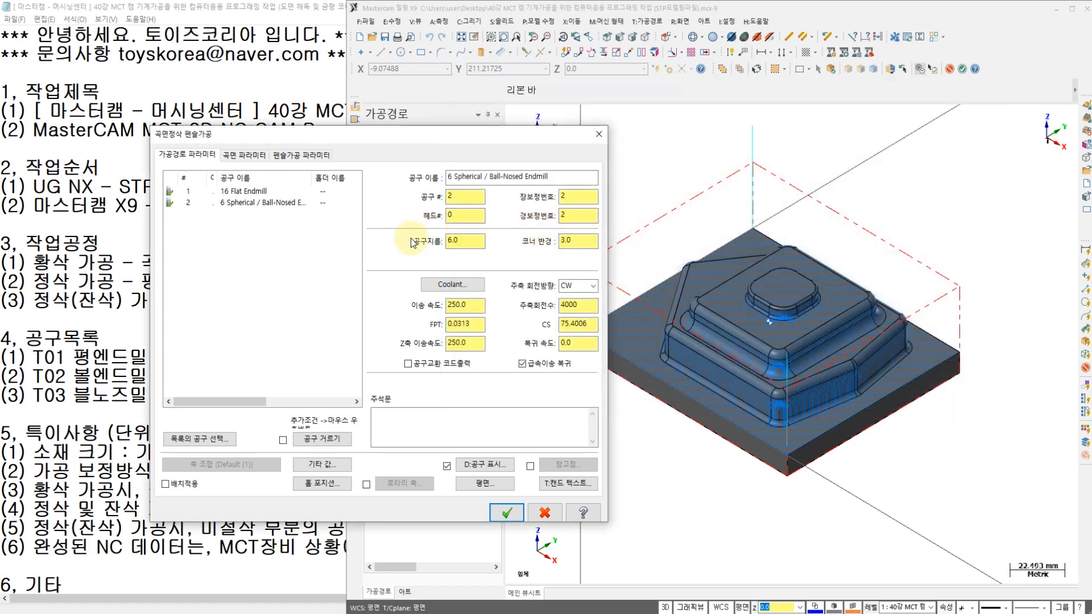
- Turn on Flood coolant for the pencil finishing operation
click(454, 286)
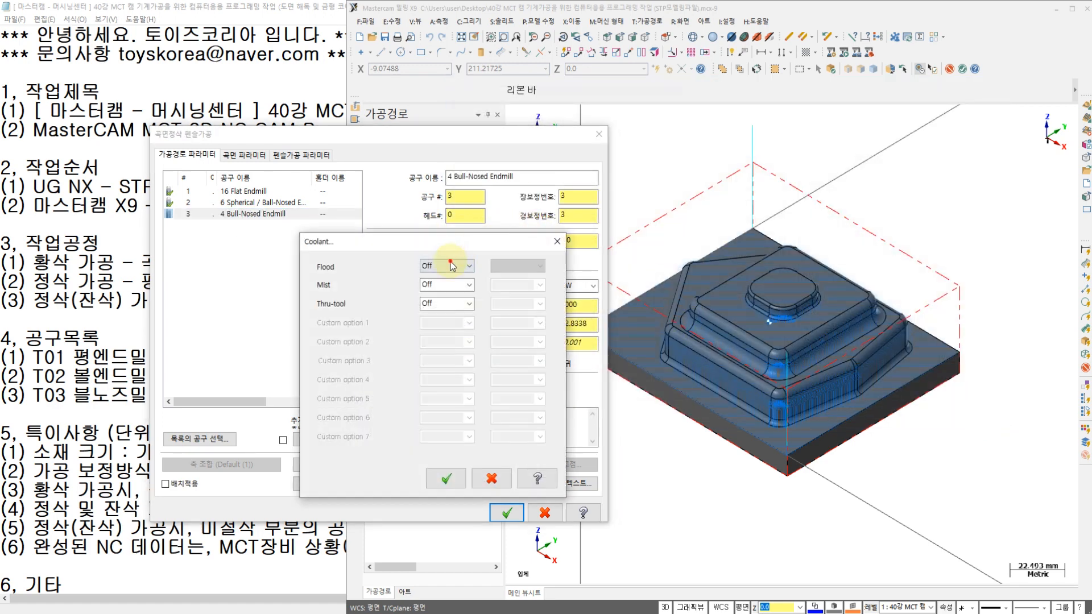
click(451, 266)
click(444, 473)
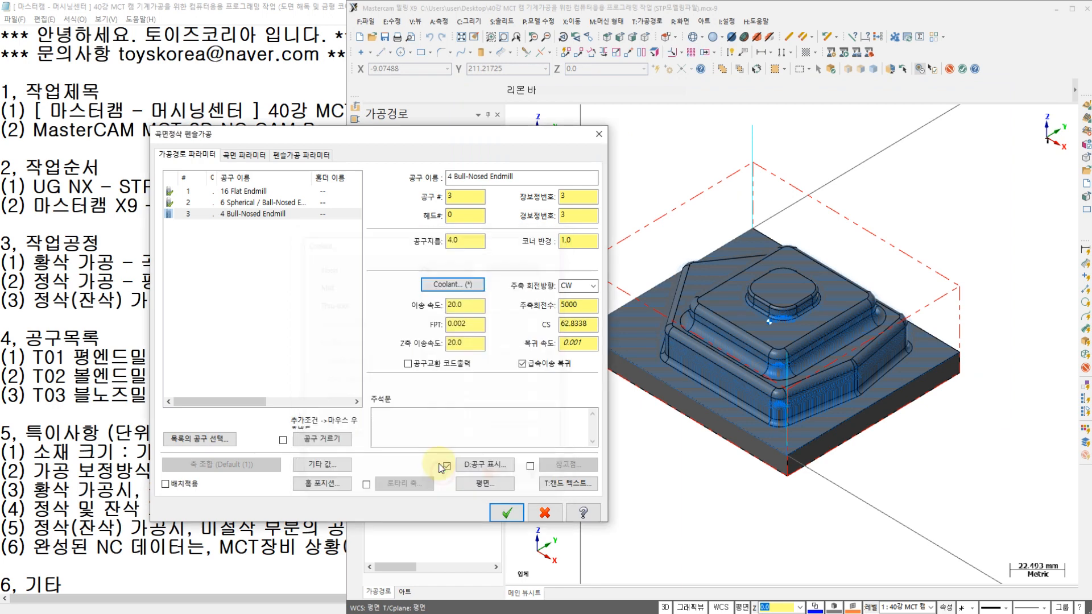
- Enable the clearance height (안전높이) for the pencil operation at 50.0 and make it incremental
click(252, 159)
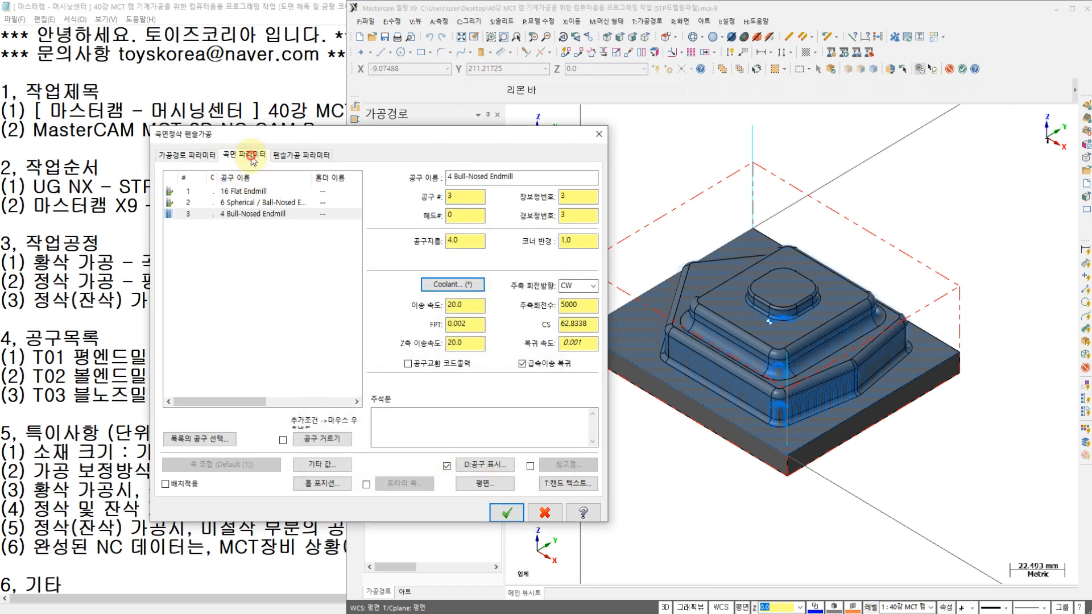
click(303, 180)
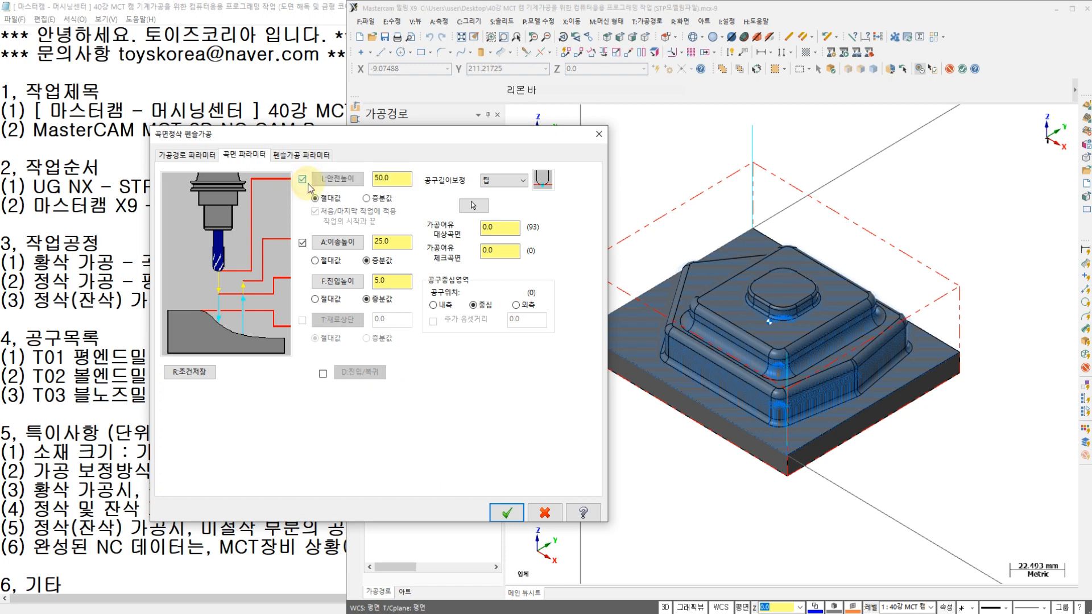
click(366, 198)
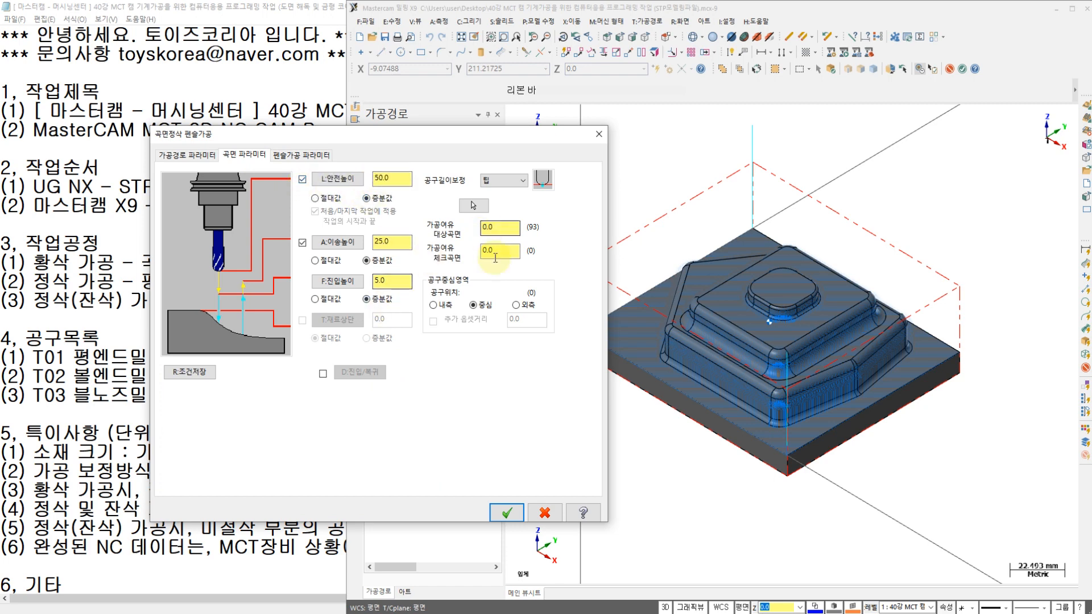
- Leave the depth limits (깊이제한) off in the pencil parameters and generate the pencil finishing toolpath
click(286, 159)
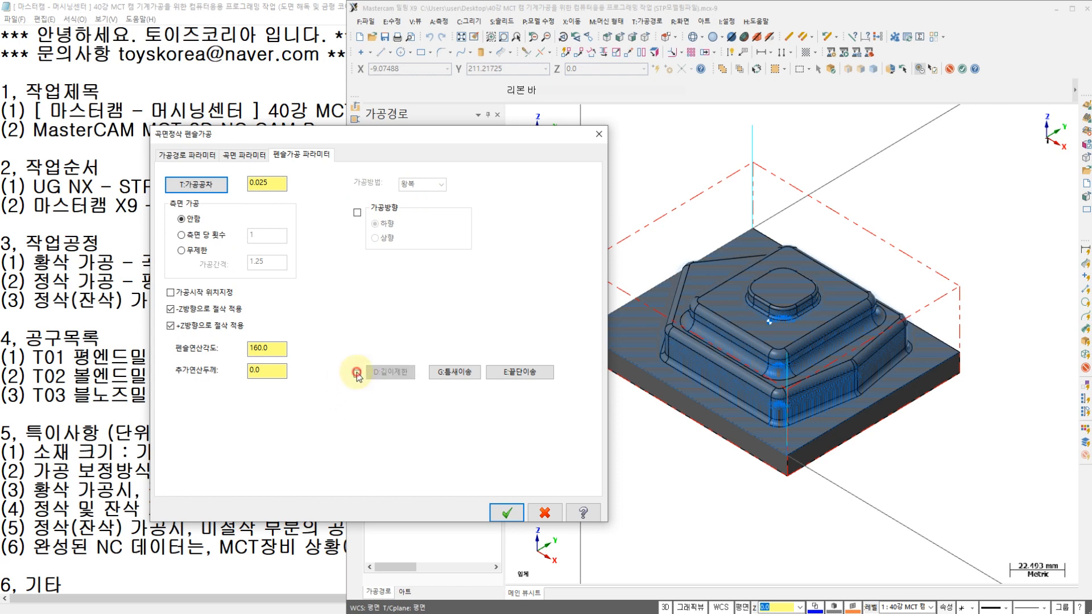
click(357, 374)
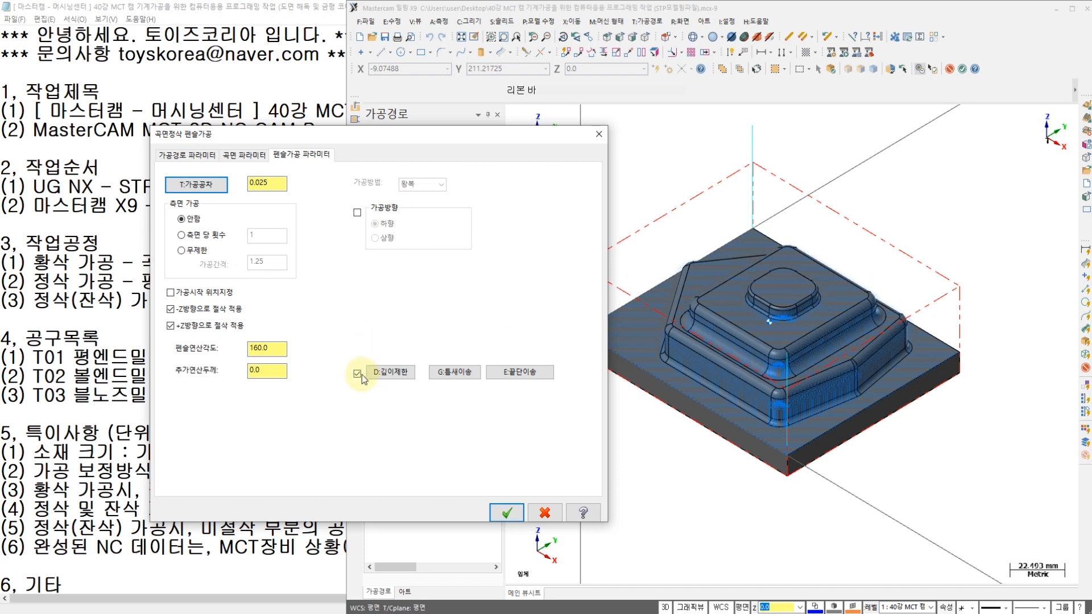
click(357, 376)
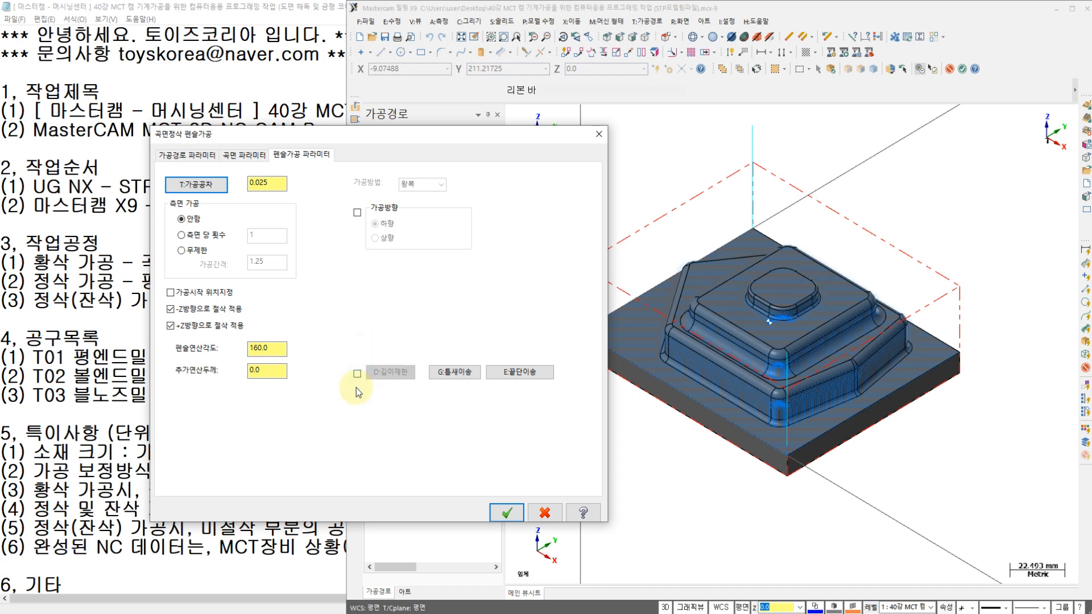
click(504, 514)
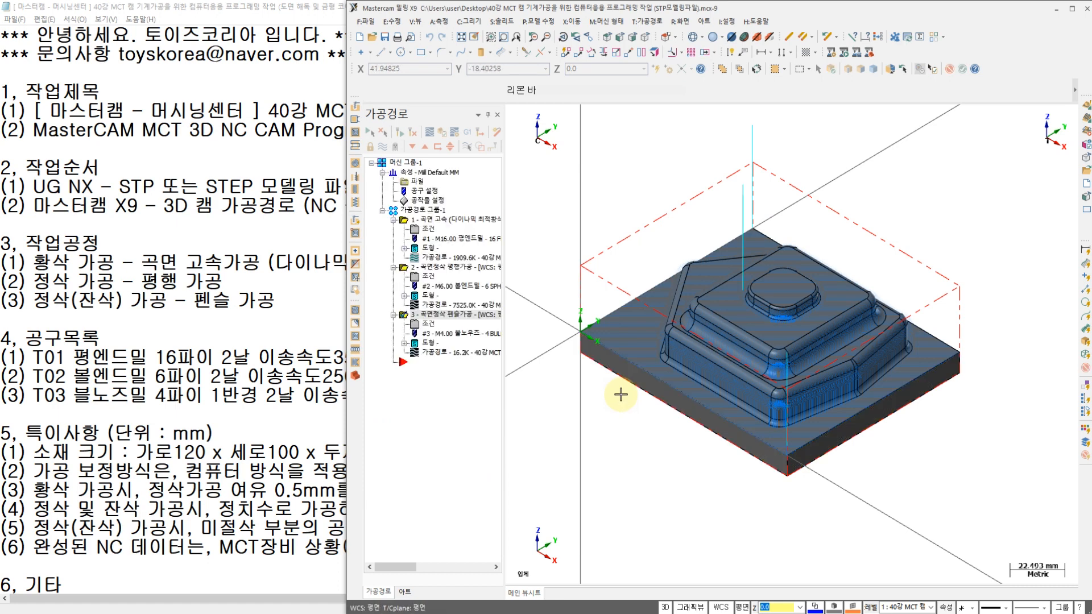
scroll(762, 339, up, 3)
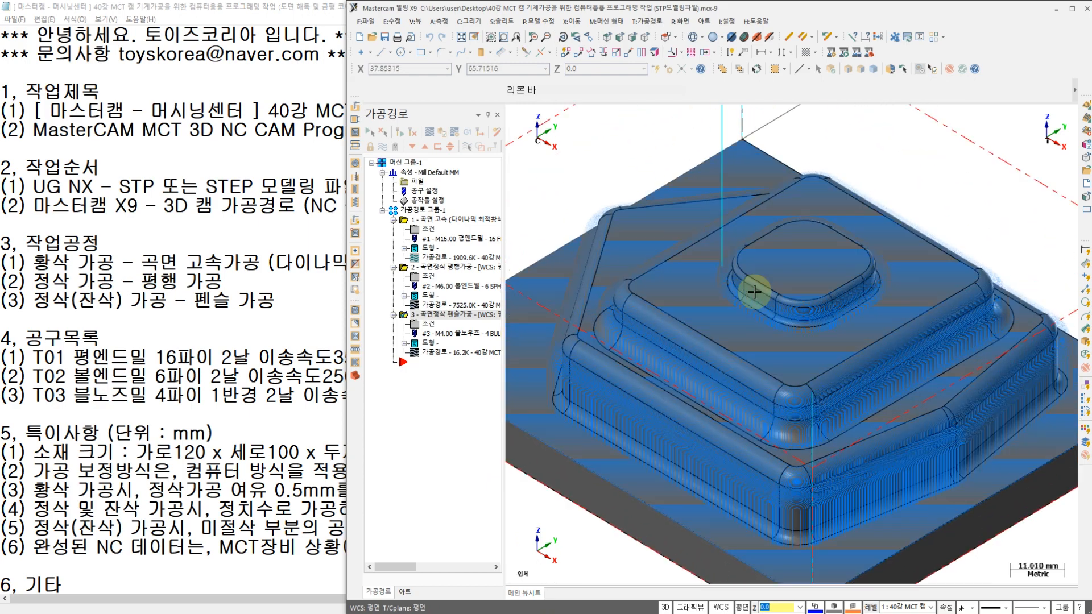
scroll(754, 292, down, 1)
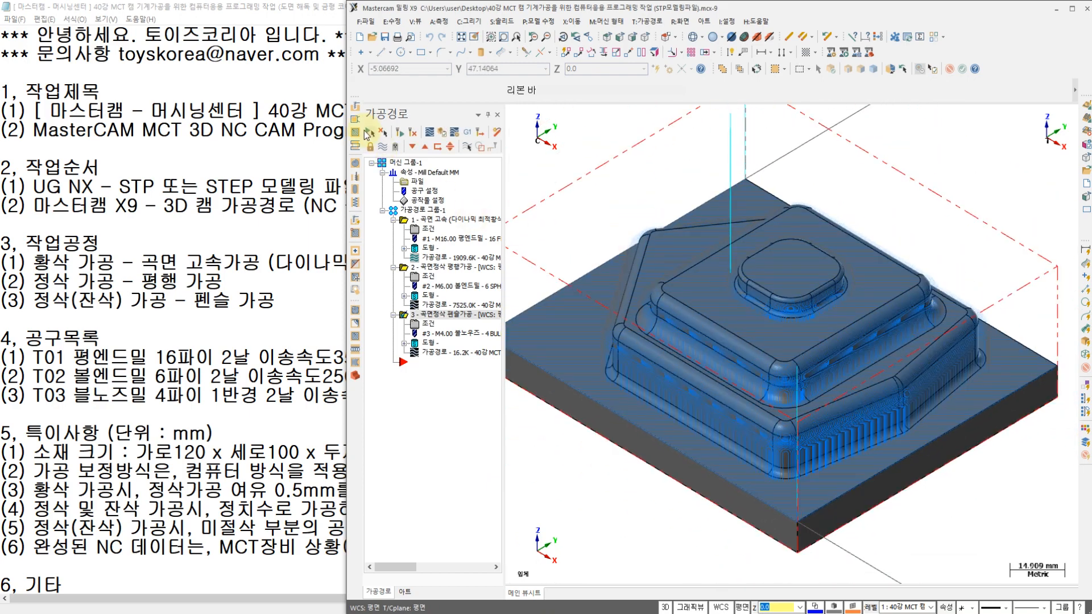
- Select all three operations, verify them in the Mastercam simulator and play the machining at a higher speed
click(369, 135)
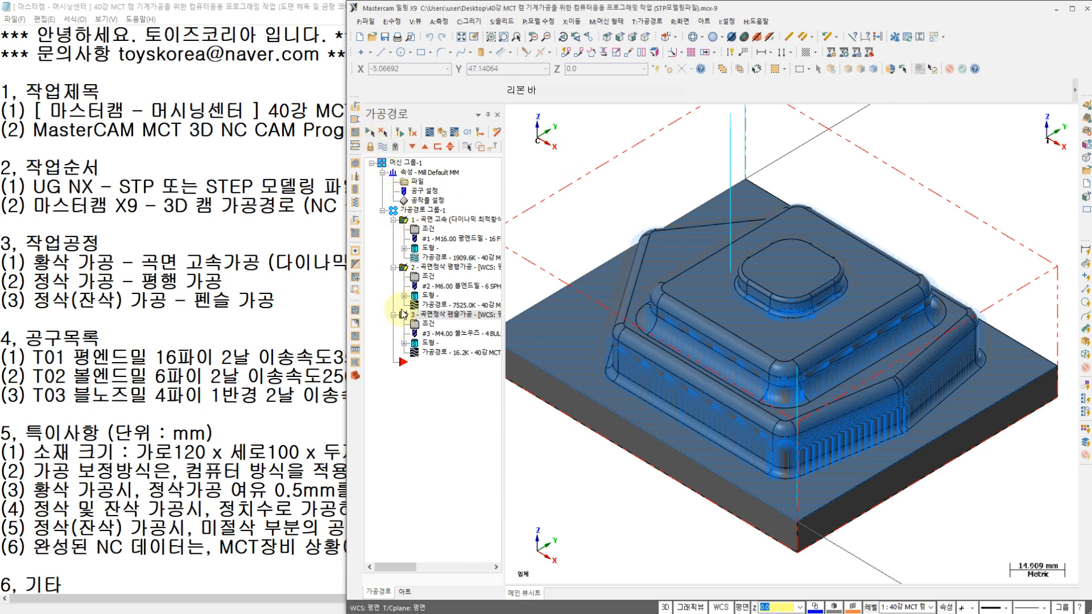
click(443, 135)
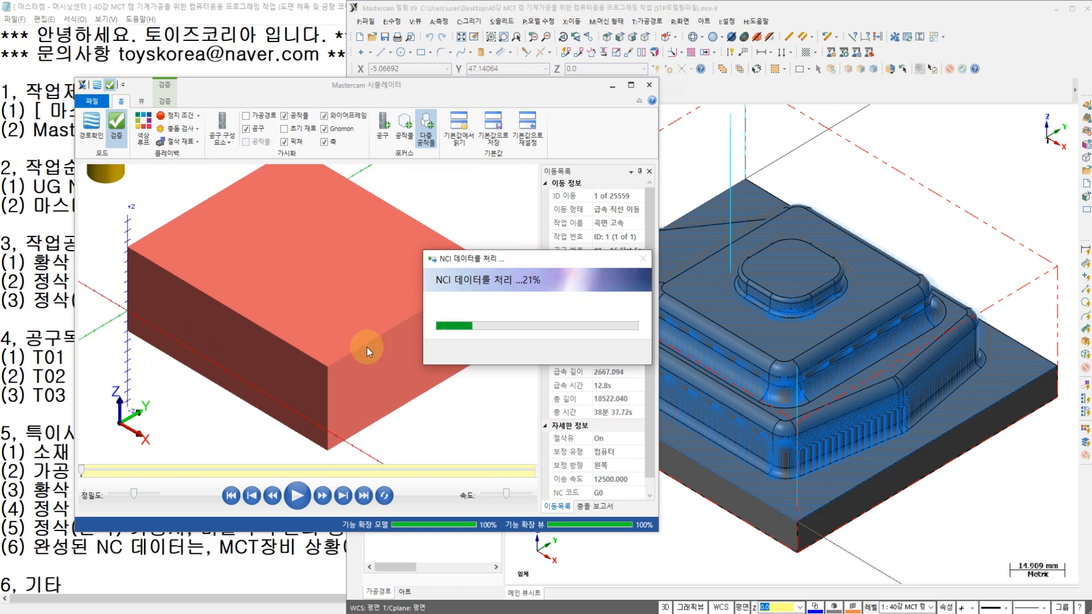
click(307, 498)
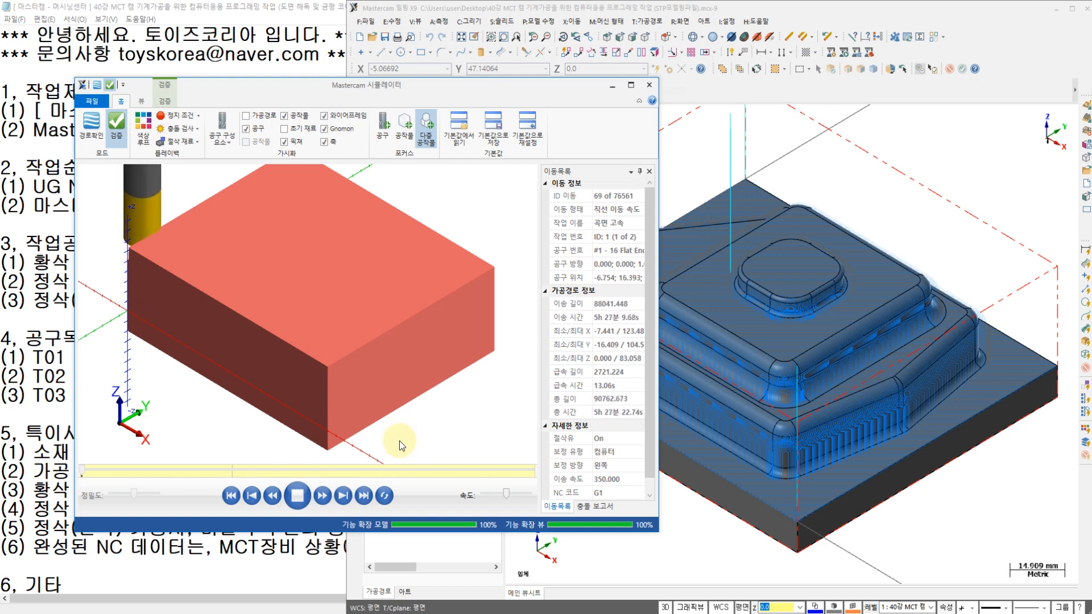
mouse_move(422, 613)
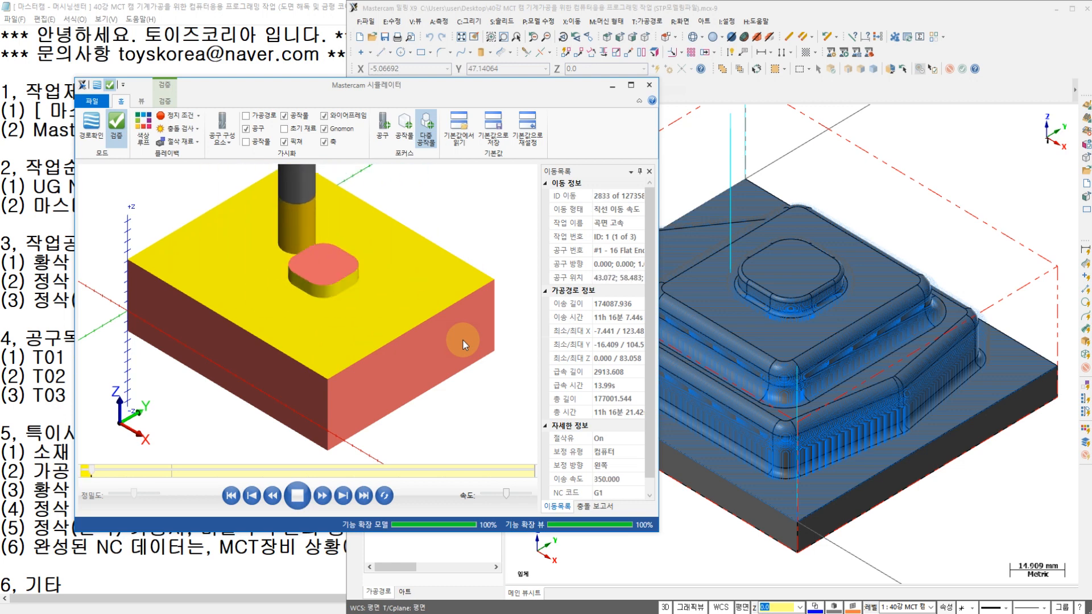
click(523, 496)
click(522, 497)
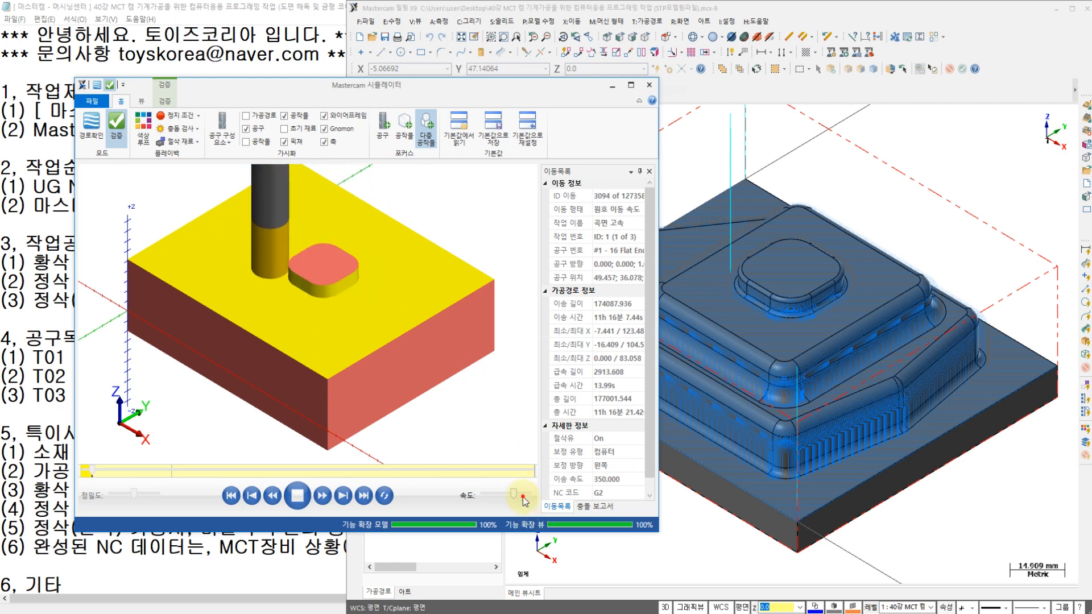
click(523, 496)
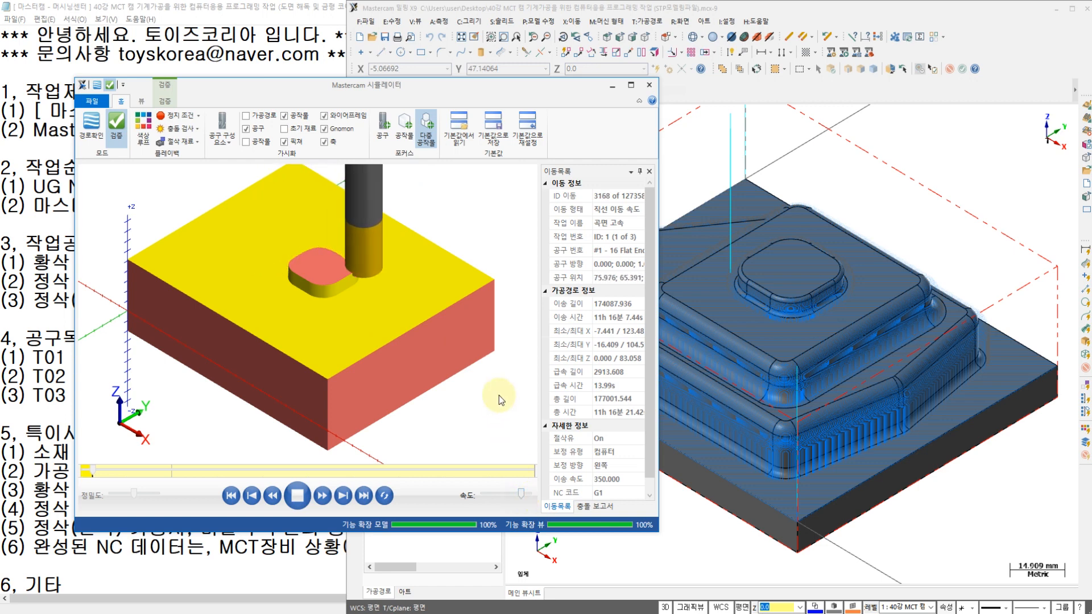
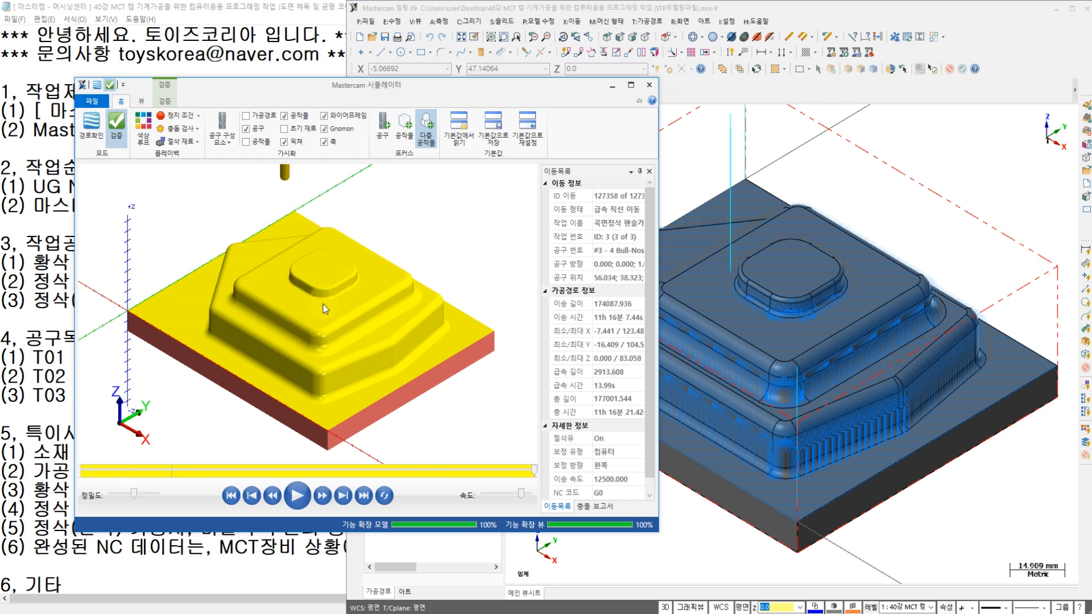
- Inspect the simulated core's bosses and fillets up close, and leave the simulator window
scroll(324, 289, up, 3)
scroll(337, 277, up, 2)
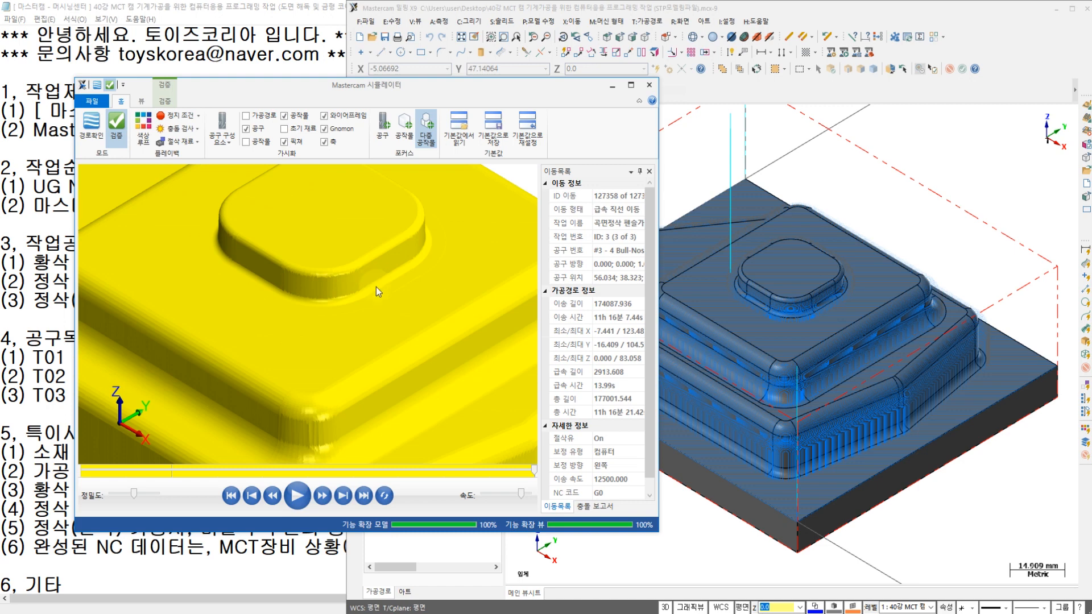
scroll(371, 285, down, 2)
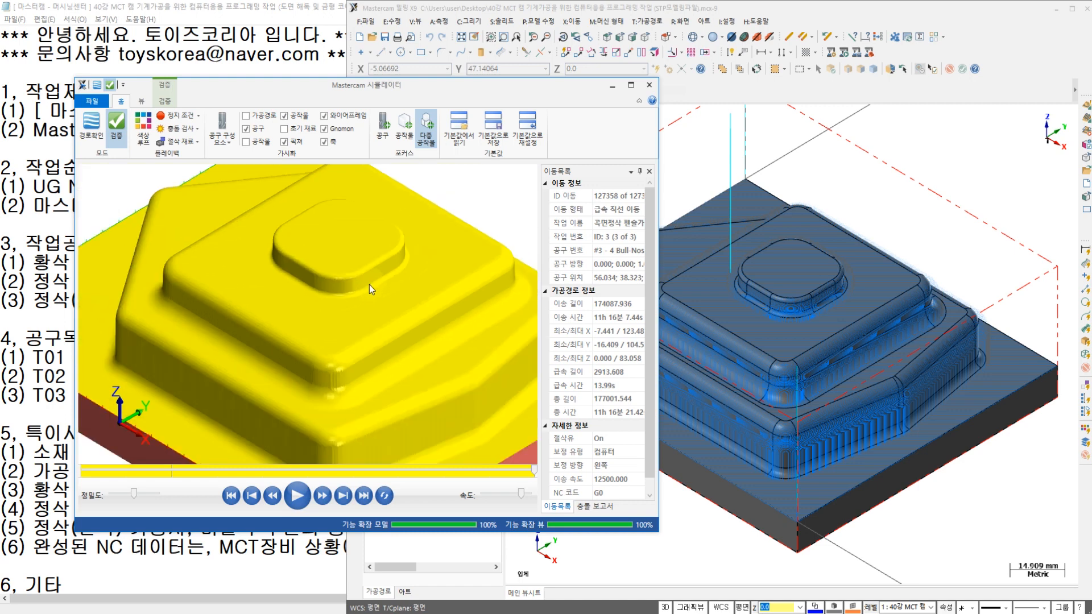
click(616, 87)
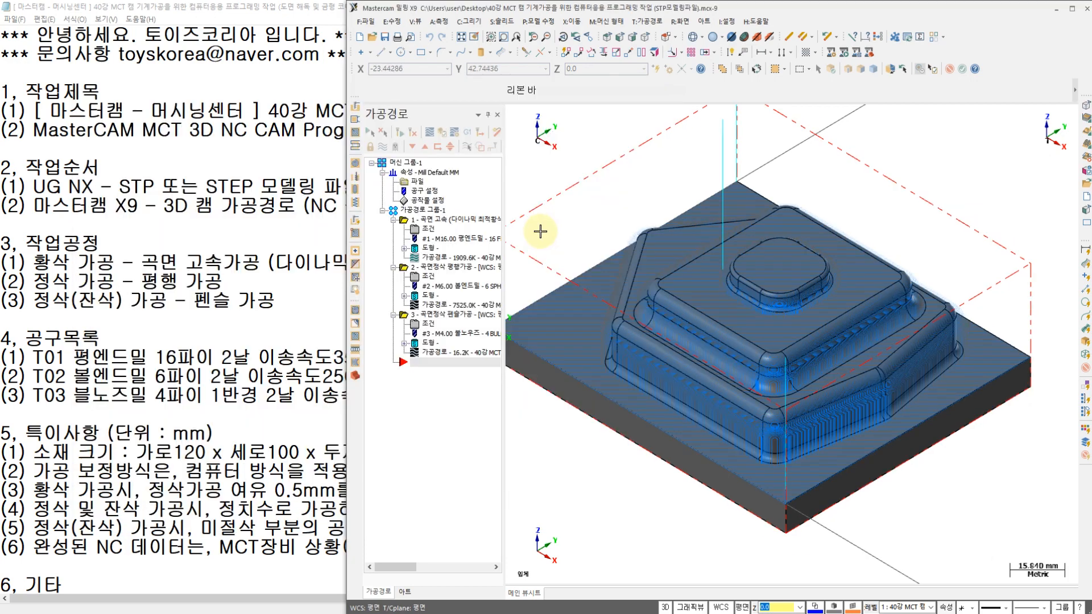
mouse_move(567, 215)
middle_down()
mouse_move(607, 222)
mouse_move(581, 224)
middle_up()
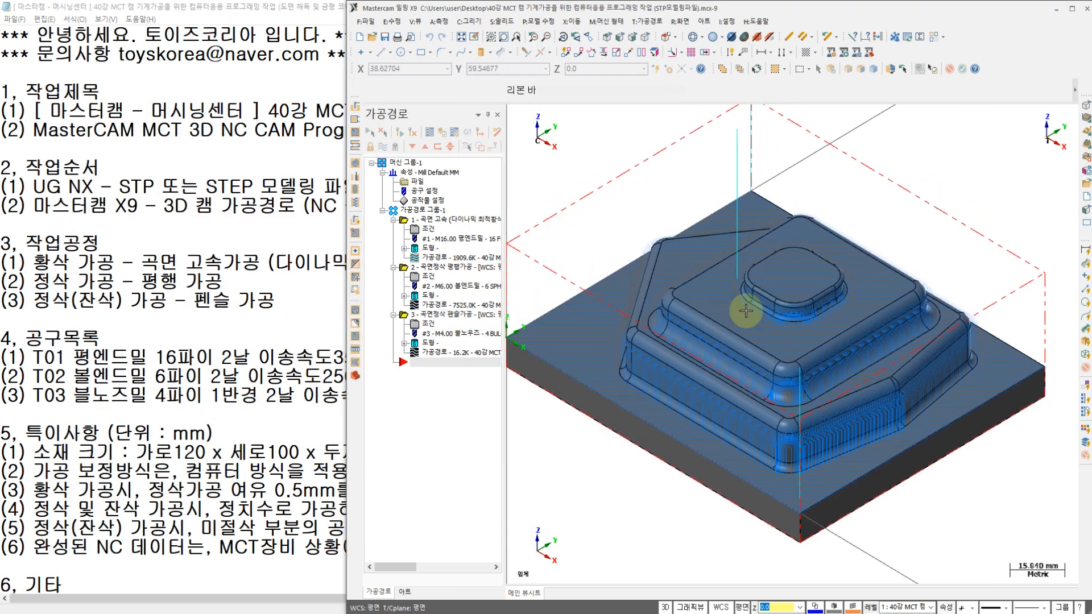
mouse_move(748, 318)
mouse_down()
mouse_move(739, 296)
mouse_move(749, 317)
mouse_move(762, 307)
mouse_move(775, 322)
mouse_up()
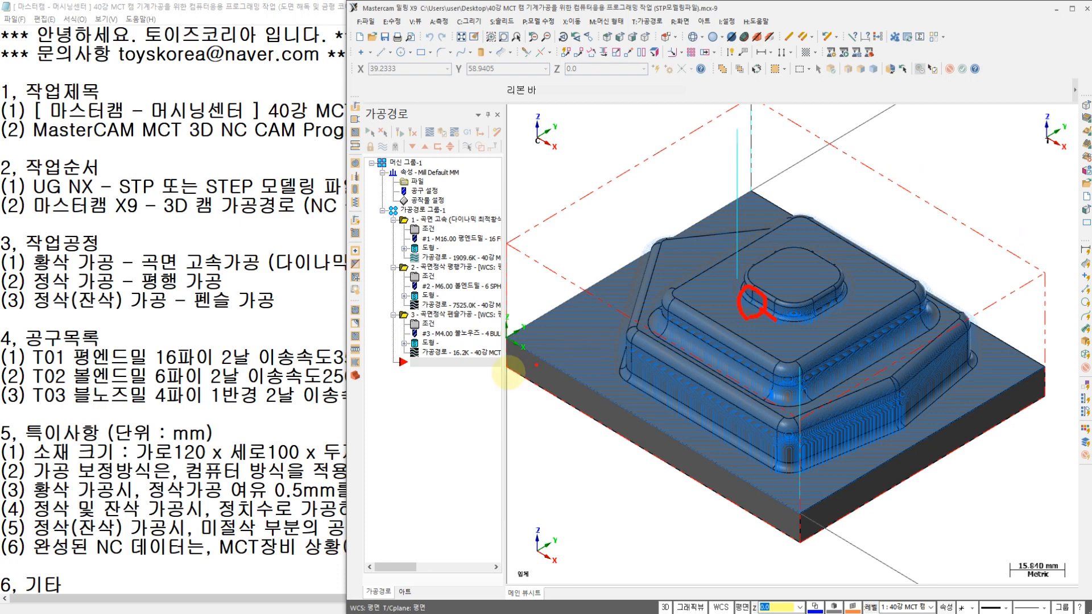
key(Escape)
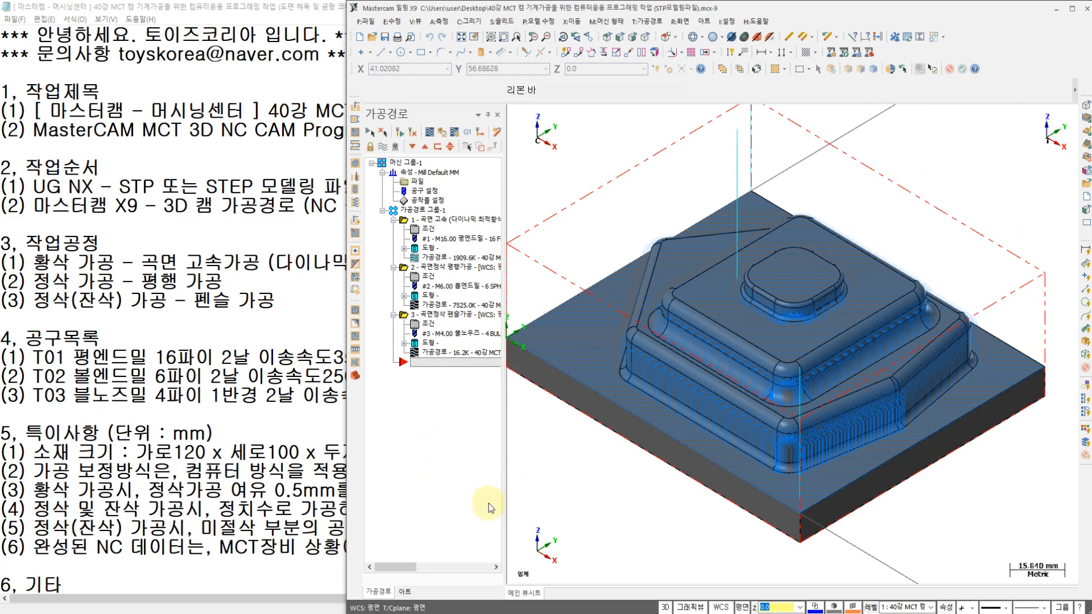
- Switch to the AutoCAD drawing and examine the corner radii at the step bases in the core's side view
click(296, 613)
mouse_move(128, 419)
middle_down()
mouse_move(256, 327)
mouse_move(261, 310)
middle_up()
middle_drag(166, 446, 172, 356)
scroll(225, 445, up, 2)
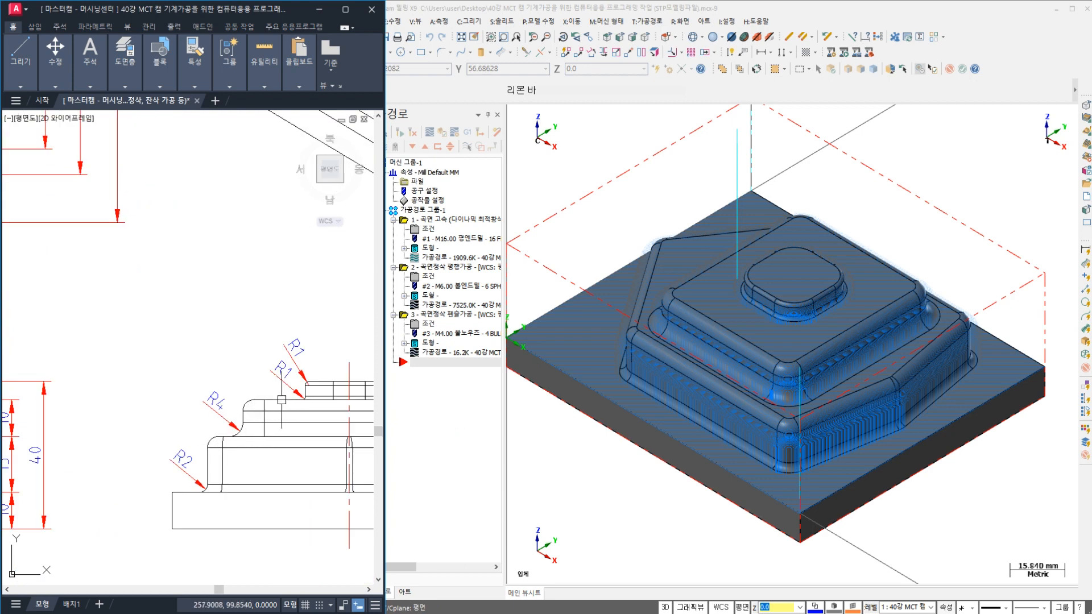
mouse_move(250, 239)
mouse_down()
mouse_move(244, 305)
mouse_move(294, 274)
mouse_move(298, 236)
mouse_up()
drag(299, 393, 314, 389)
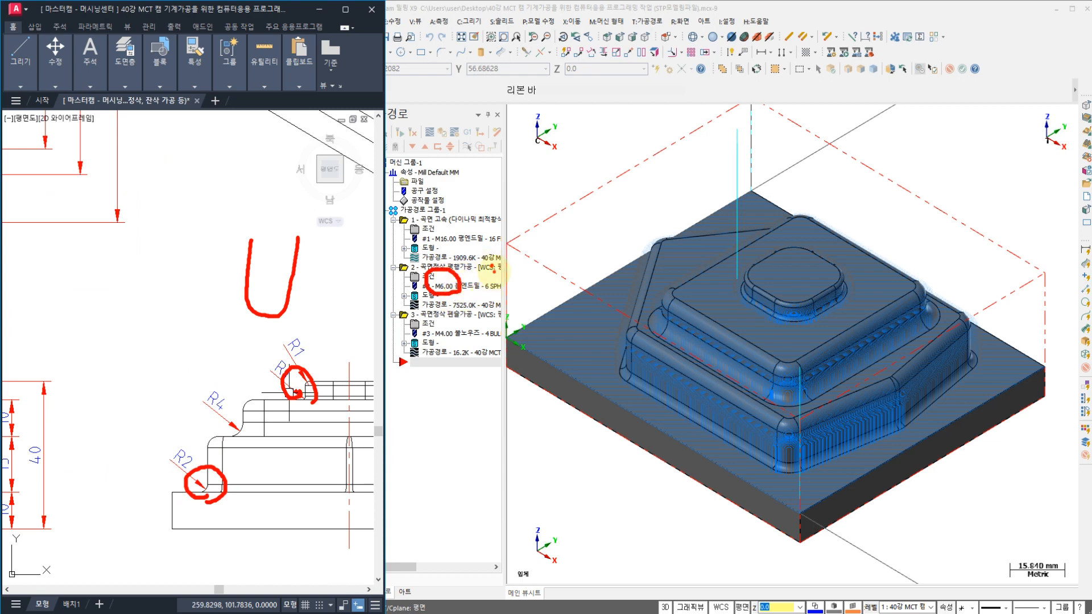
mouse_move(511, 265)
mouse_down()
mouse_move(592, 232)
mouse_move(615, 244)
mouse_move(613, 279)
mouse_up()
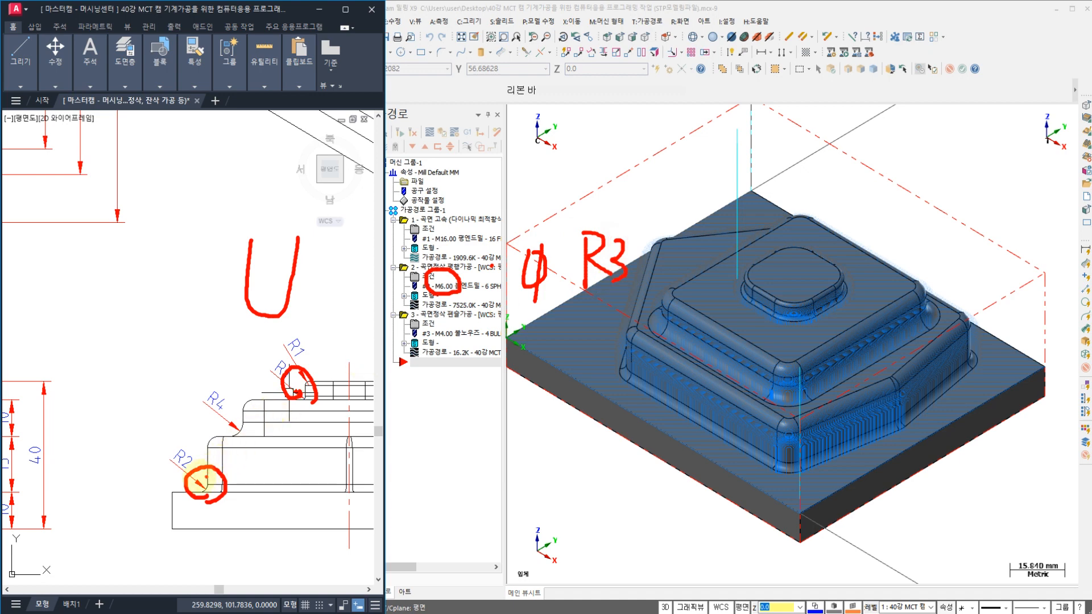
mouse_move(179, 473)
mouse_down()
mouse_move(152, 451)
mouse_move(202, 454)
mouse_up()
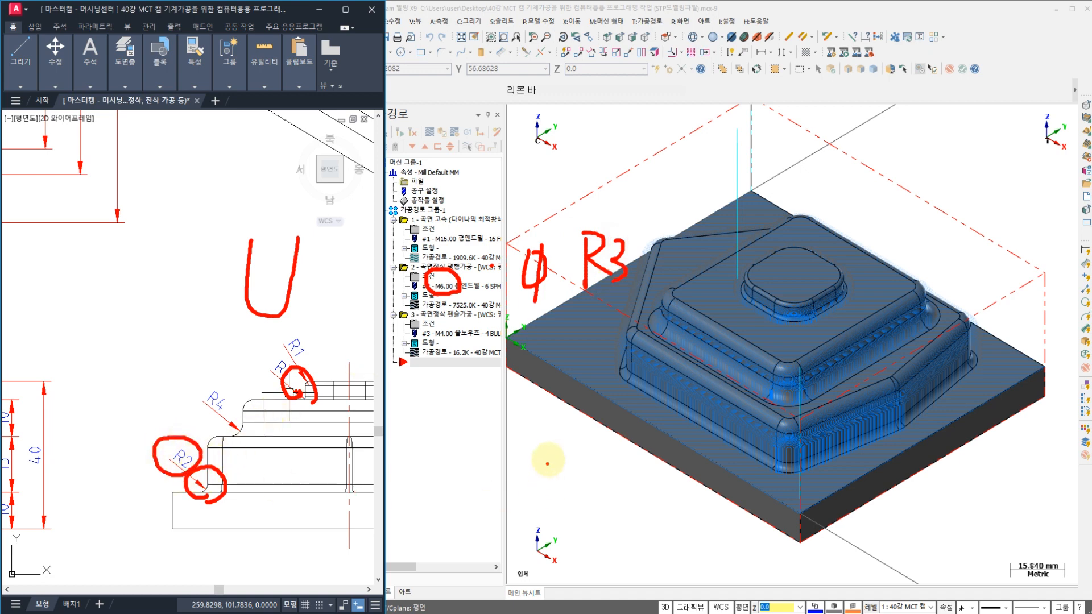
mouse_move(563, 428)
mouse_down()
mouse_move(544, 449)
mouse_move(545, 494)
mouse_up()
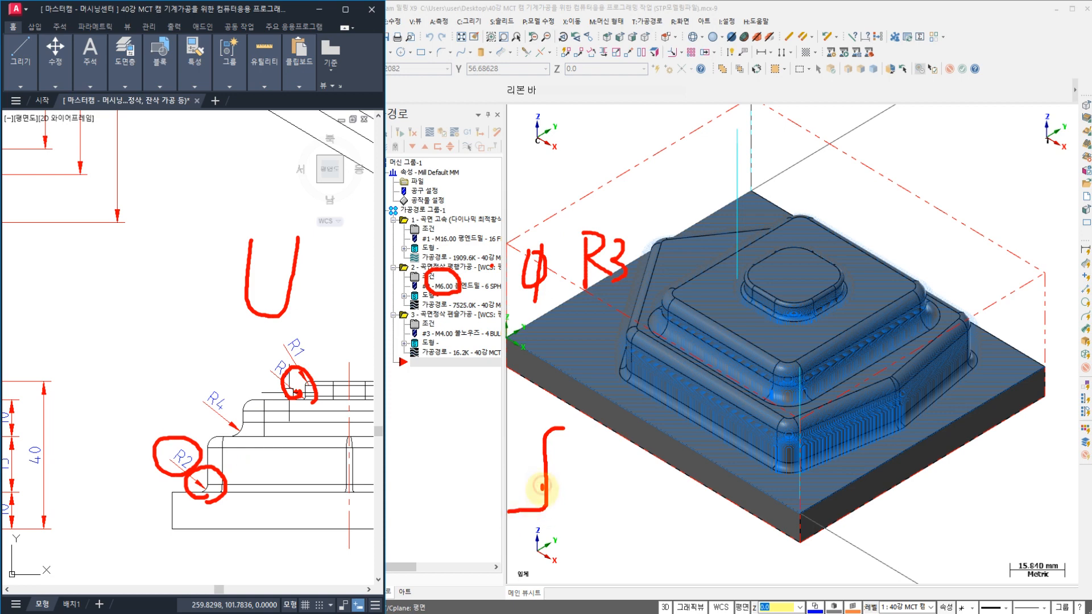
drag(537, 494, 541, 505)
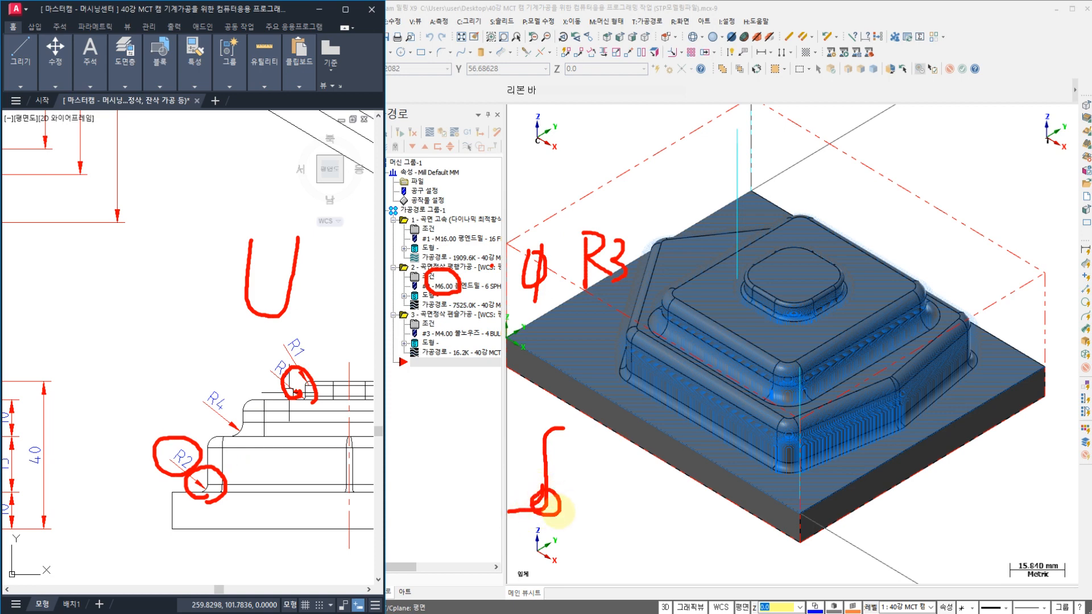
mouse_move(666, 383)
mouse_down()
mouse_move(641, 385)
mouse_move(664, 414)
mouse_move(654, 385)
mouse_move(651, 402)
mouse_move(662, 376)
mouse_up()
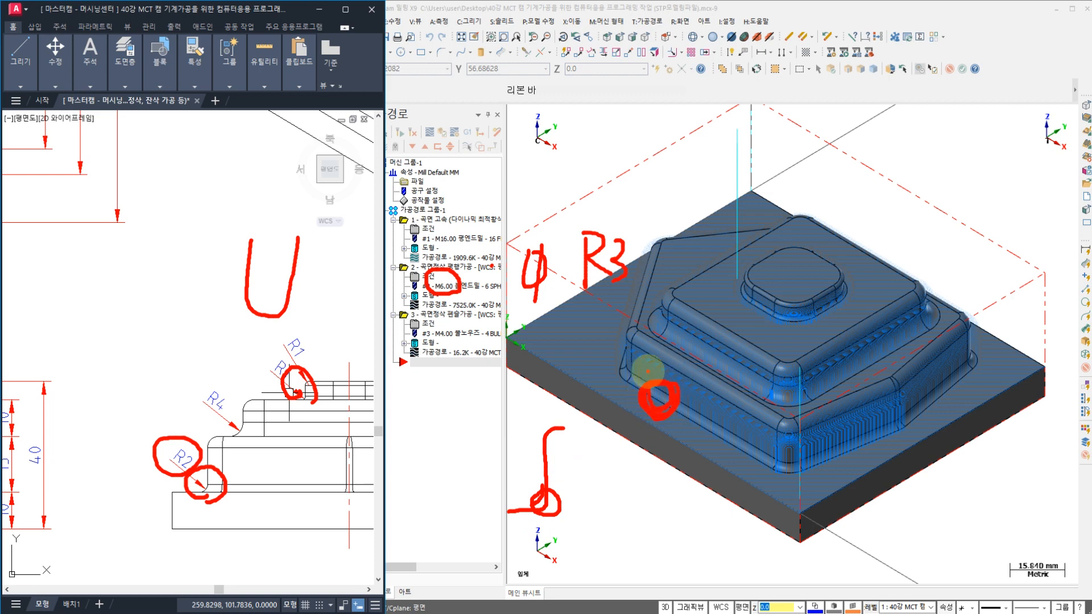
key(Escape)
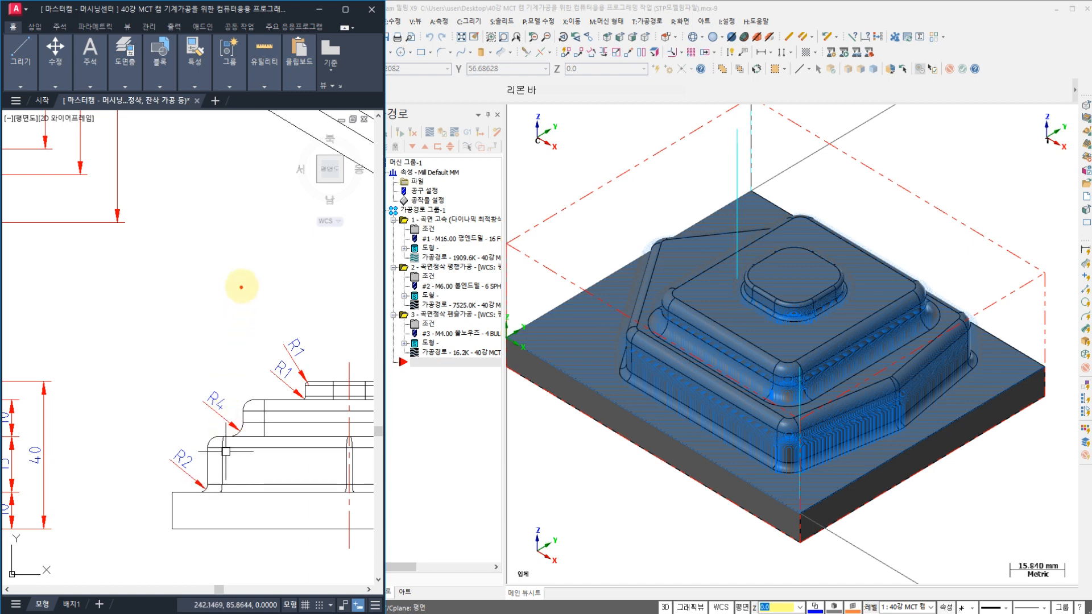
mouse_move(243, 285)
mouse_down()
mouse_move(227, 324)
mouse_move(208, 334)
mouse_up()
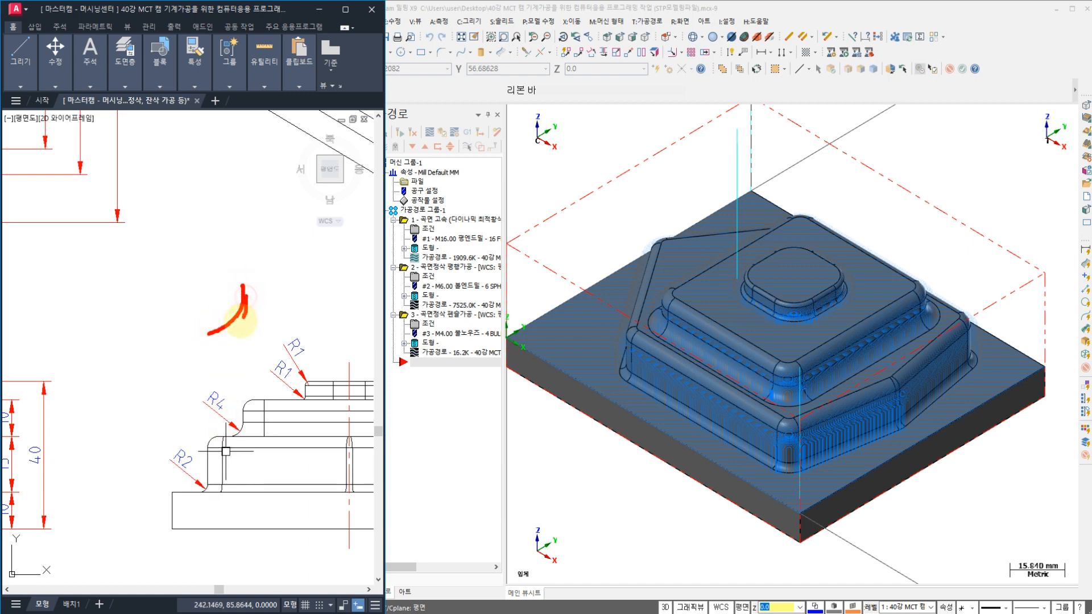
mouse_move(348, 216)
mouse_down()
mouse_move(543, 181)
mouse_move(529, 187)
mouse_move(535, 233)
mouse_up()
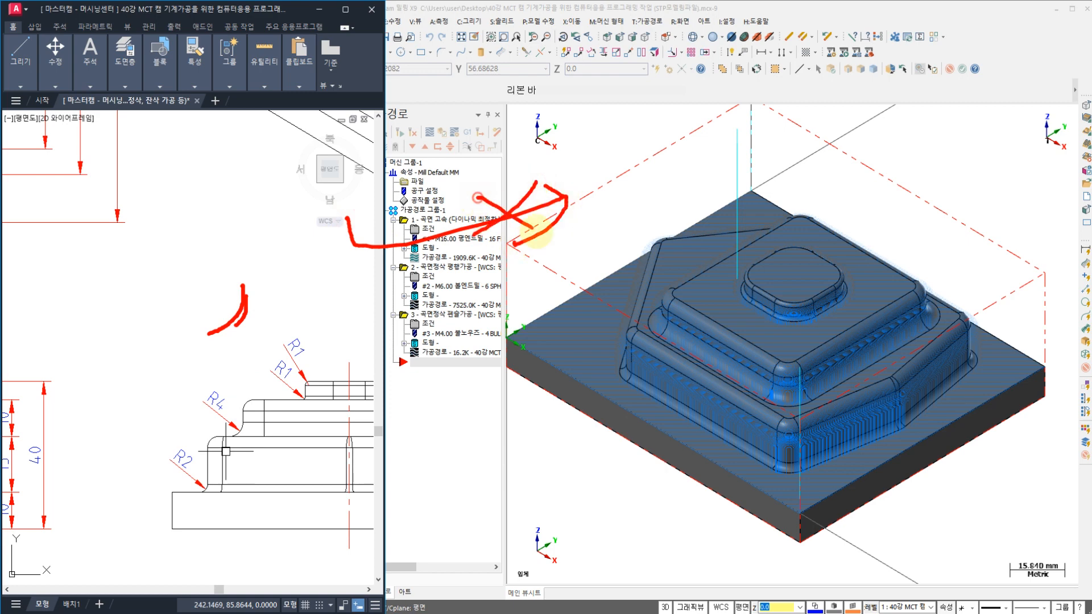
mouse_move(735, 280)
mouse_down()
mouse_move(749, 268)
mouse_move(750, 295)
mouse_up()
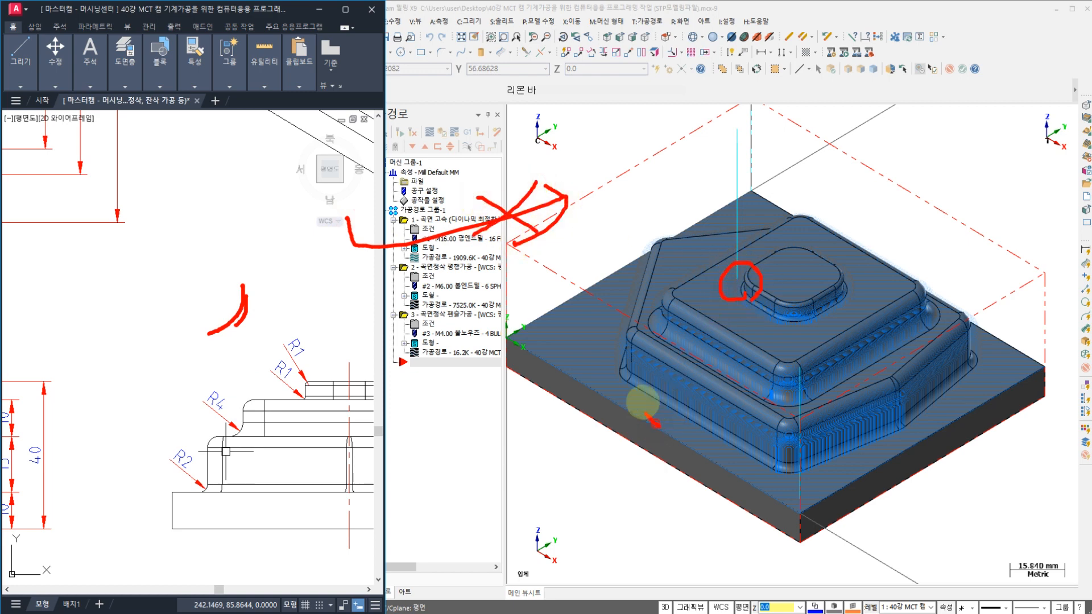
mouse_move(651, 422)
mouse_down()
mouse_move(658, 390)
mouse_move(646, 390)
mouse_move(660, 390)
mouse_up()
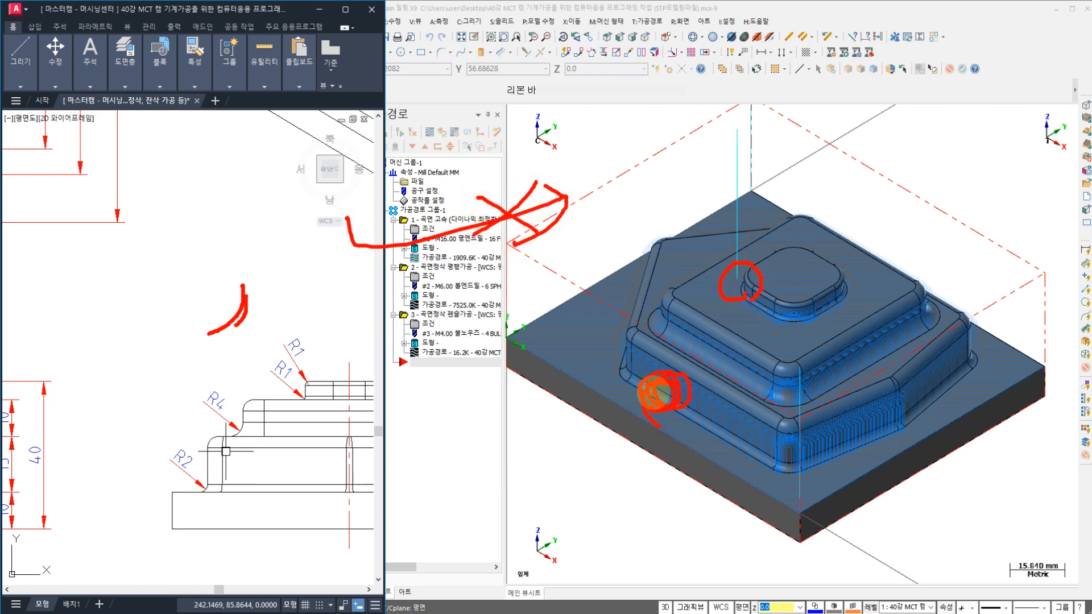
key(Escape)
- Switch to the work notes in Notepad
click(718, 613)
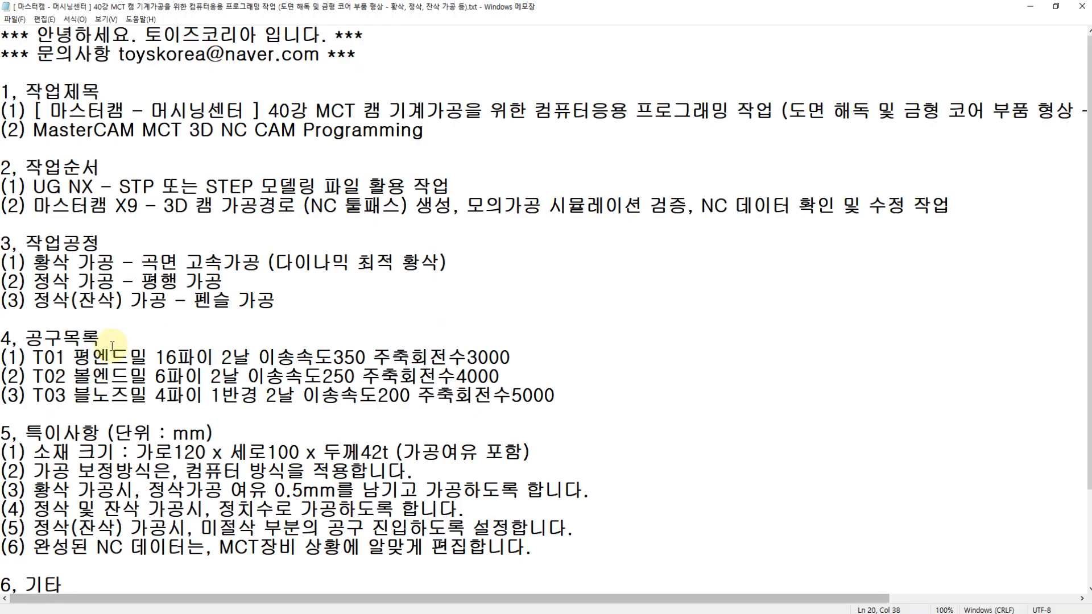
- Add process line "(4) 정삭(잔삭2) 가공 - 등고선 가공" to the notes and relabel the pencil line above it as 잔삭1
click(306, 301)
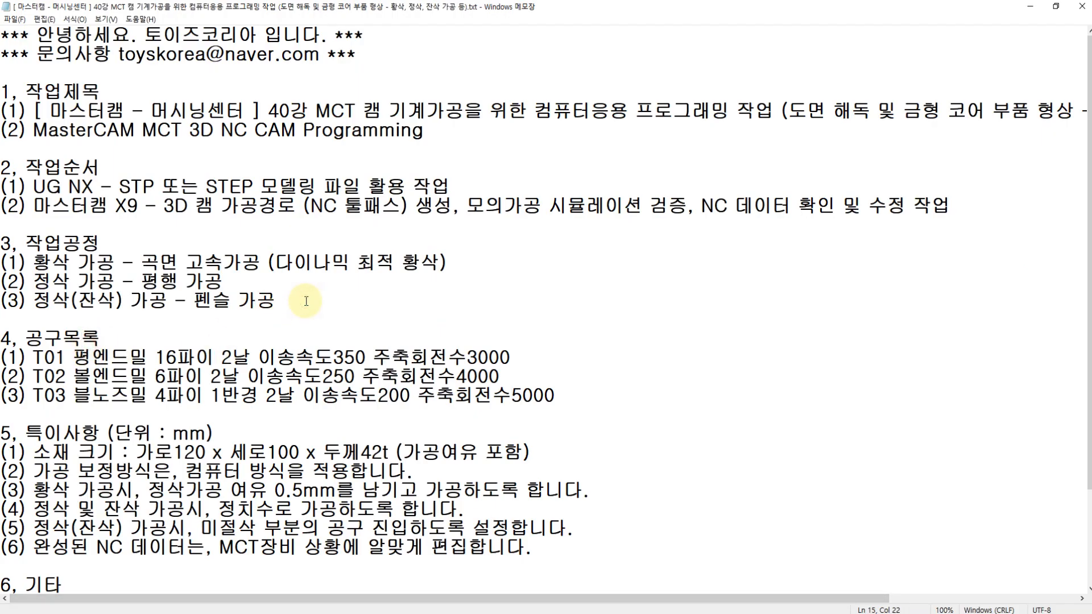
key(Return)
text((4) 저)
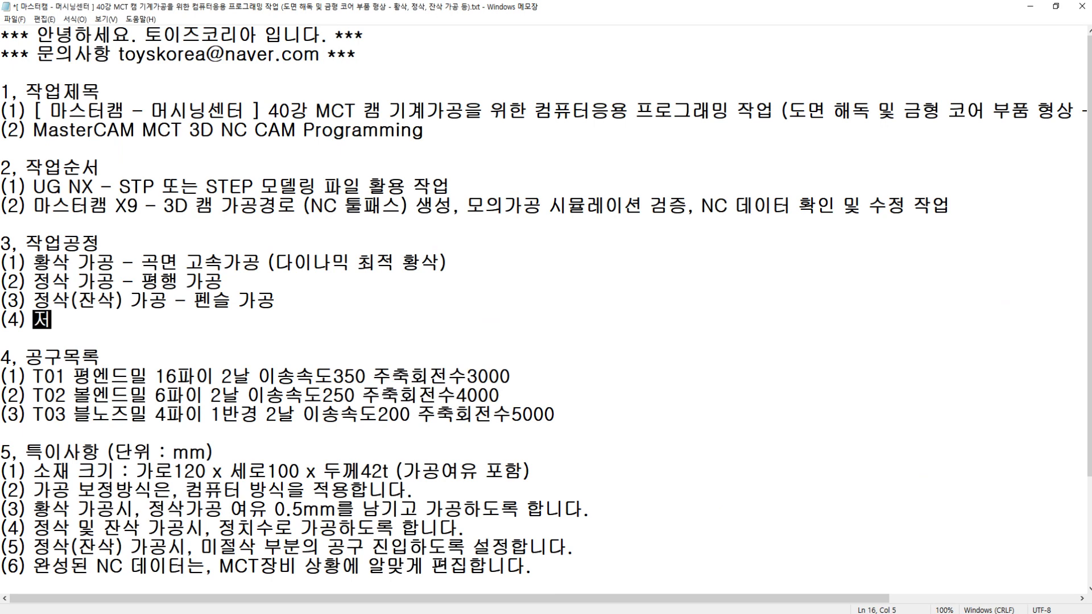
text(정ㅅ)
text(삭()
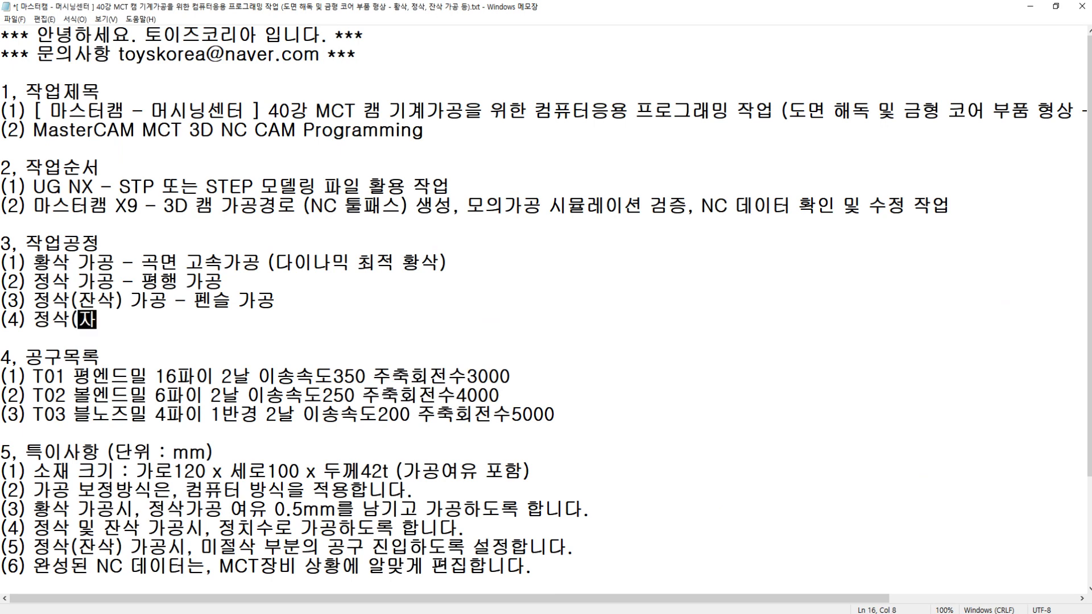
text(잔삭)
key(Up)
text(1)
key(Down)
text(2)
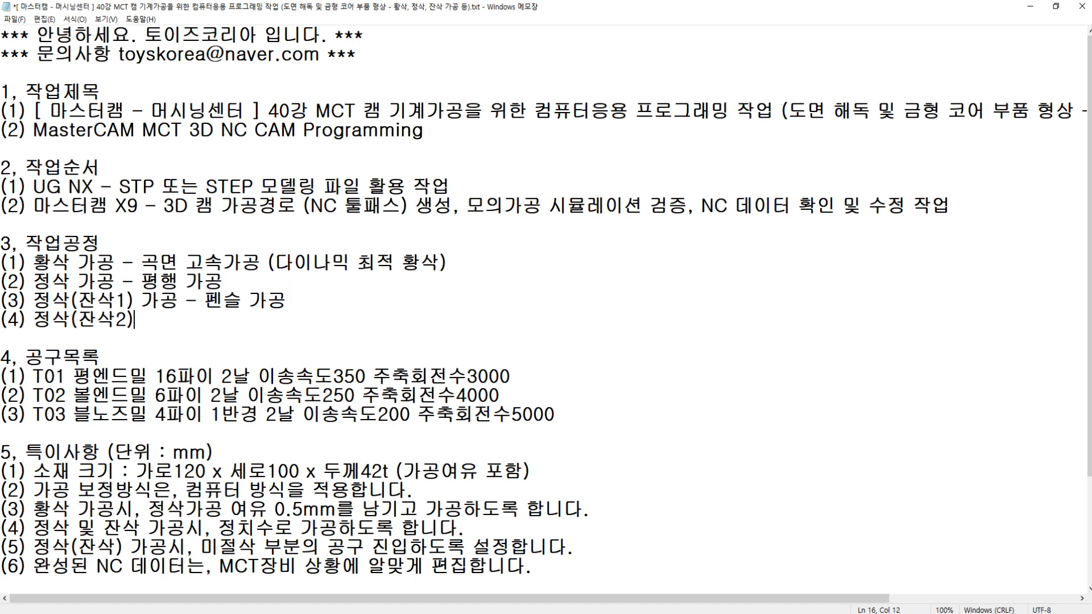
text() 가공 - 등고선가공)
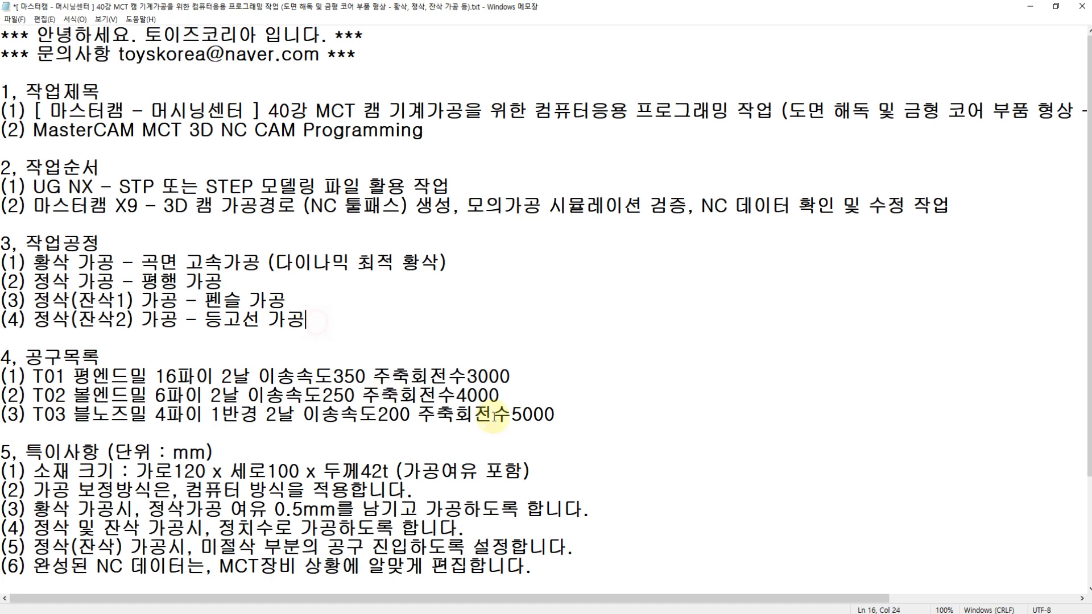
- Highlight the new contour finishing line in the notes, and bring up Mastercam with the notes visible beside it
drag(575, 415, 60, 414)
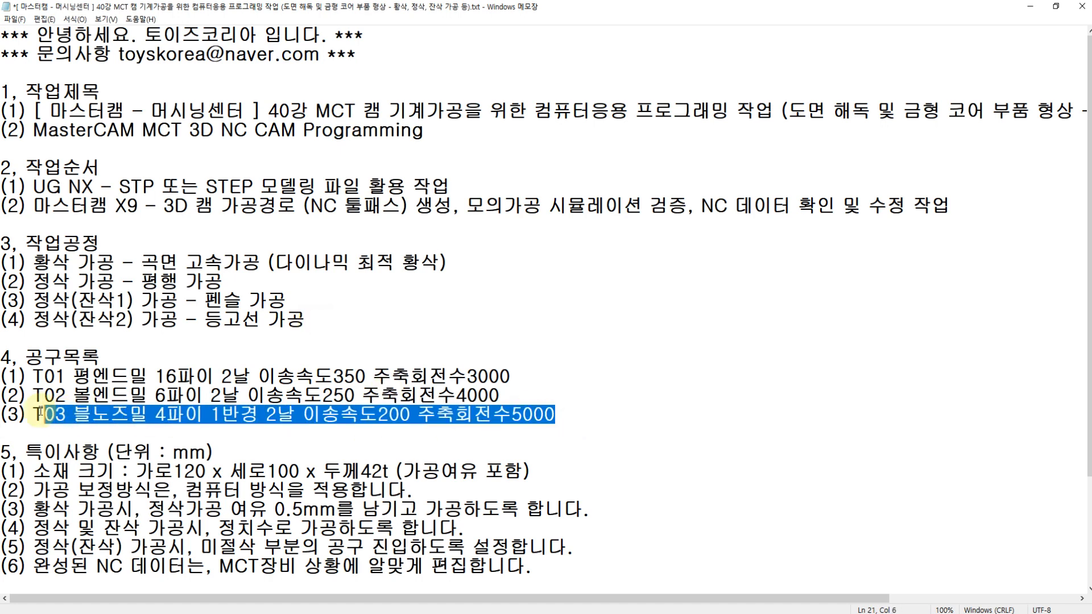
click(28, 321)
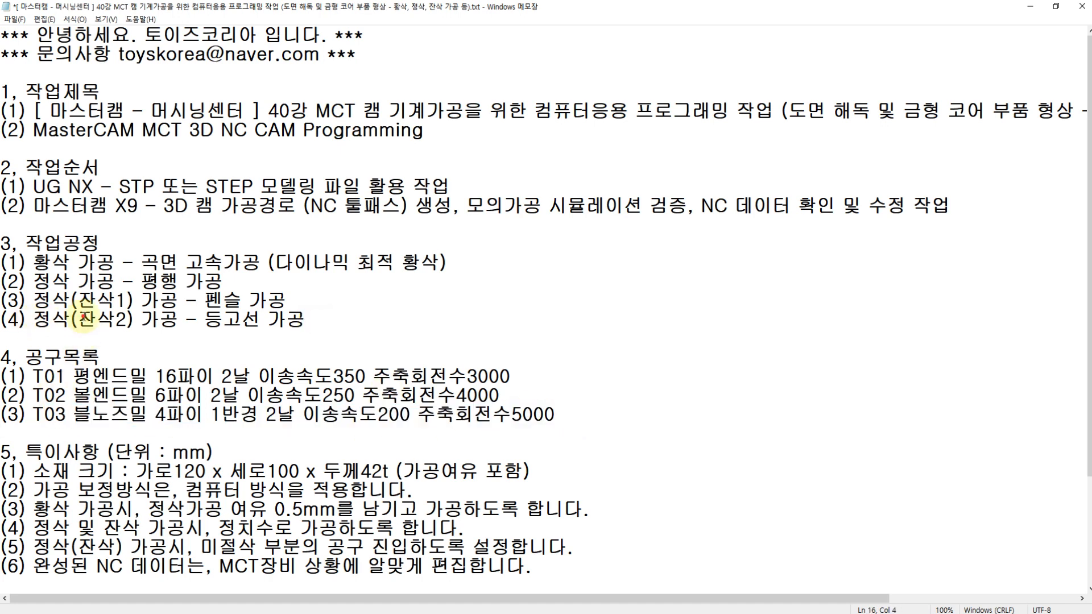
drag(307, 320, 34, 320)
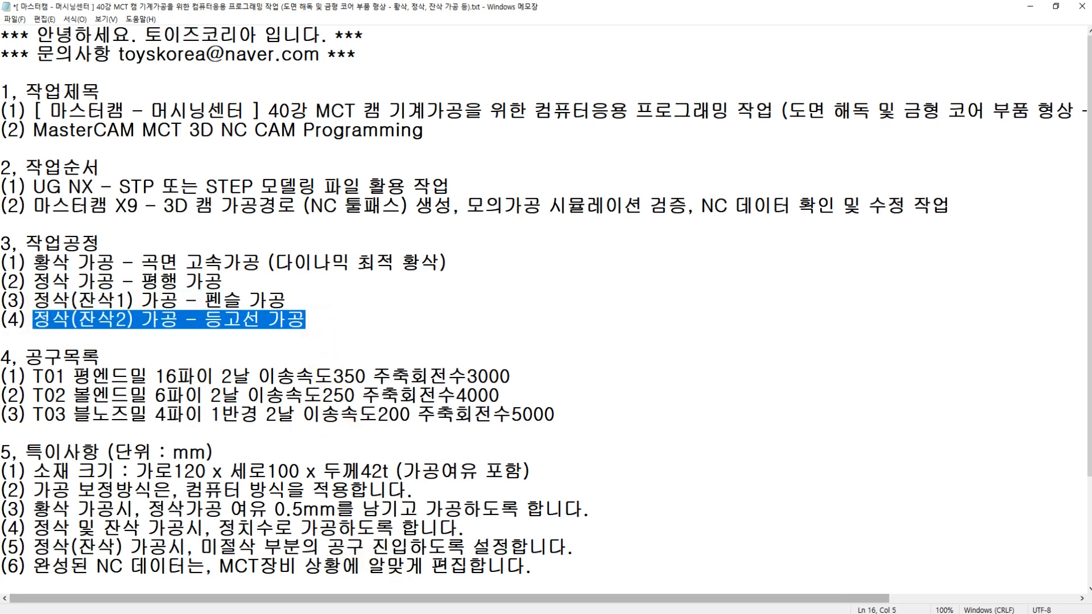
click(393, 613)
click(427, 613)
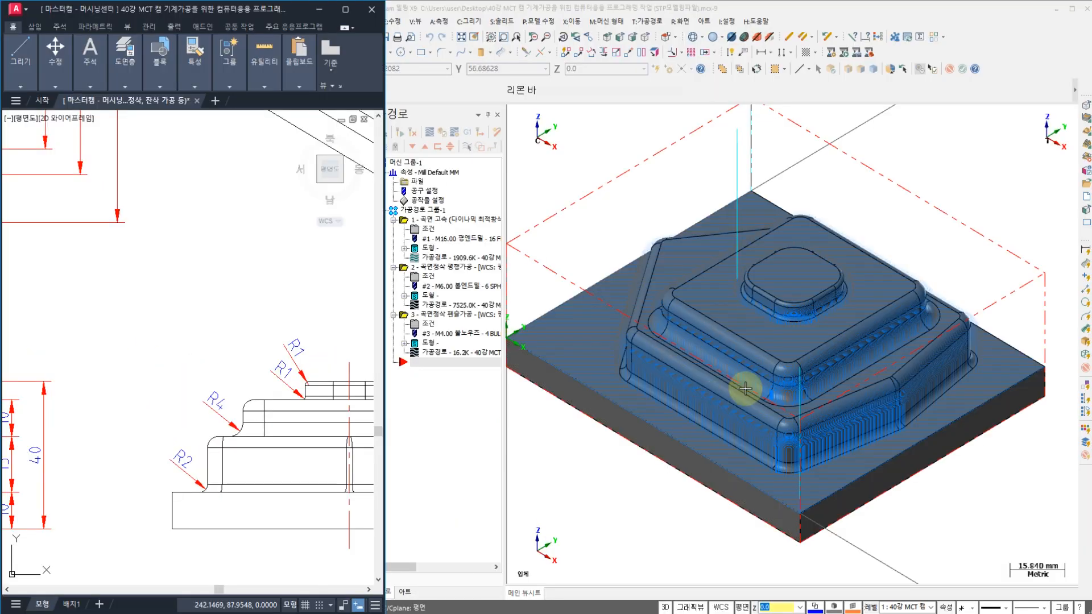
click(639, 231)
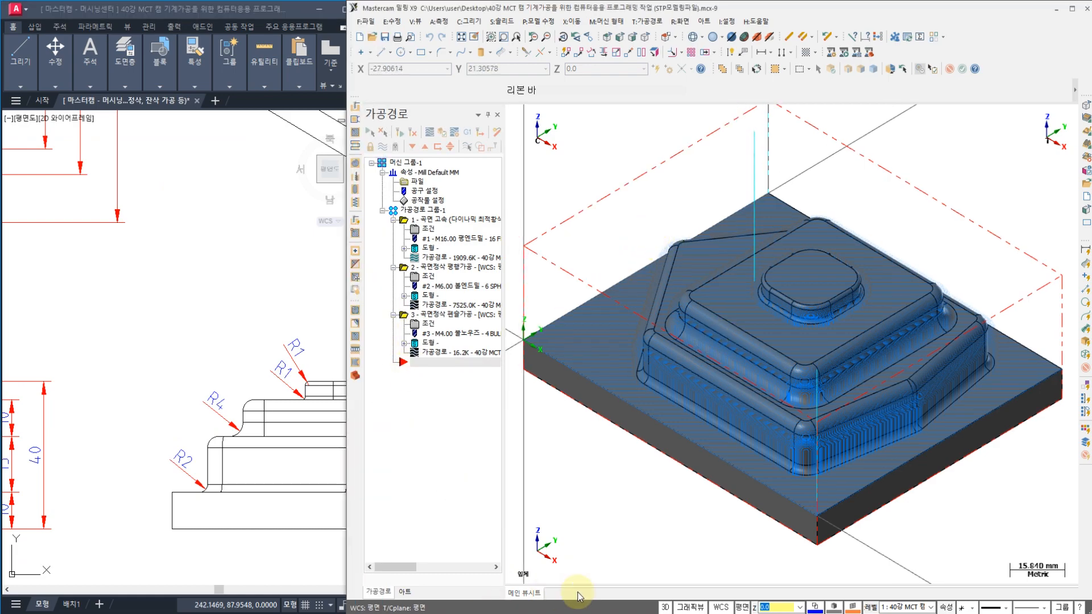
click(578, 613)
click(401, 613)
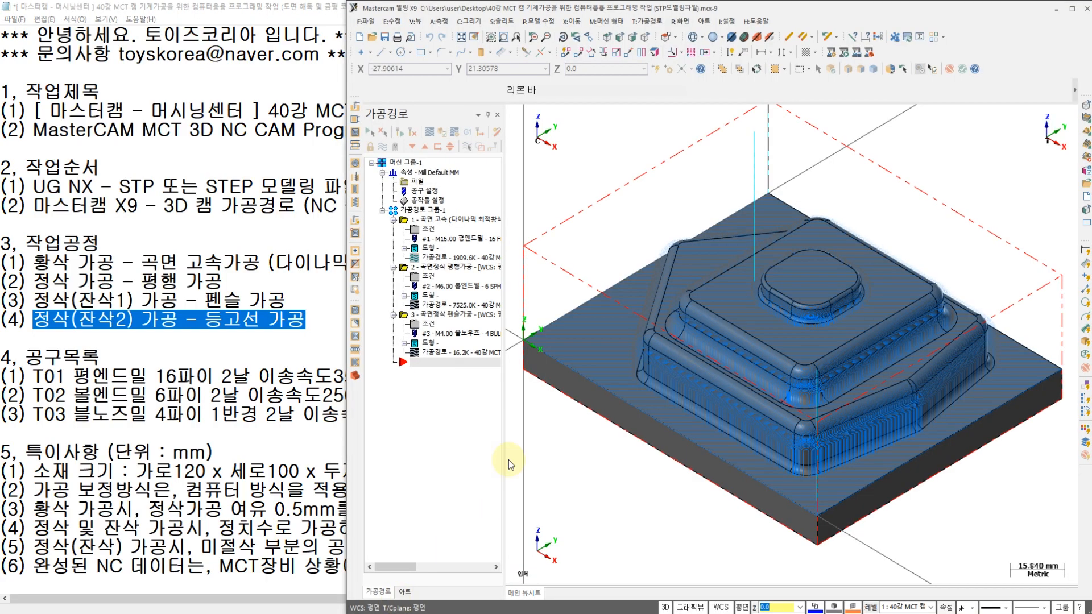
- Start a surface finish contour (등고선) toolpath with the whole core solid as drive surfaces
key(alt+7)
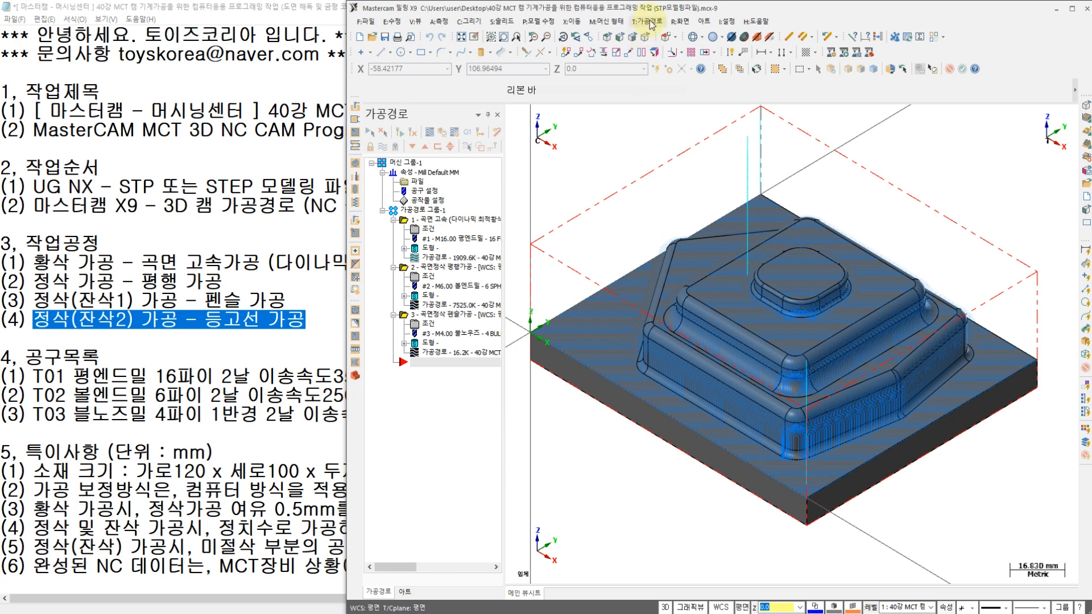
click(648, 21)
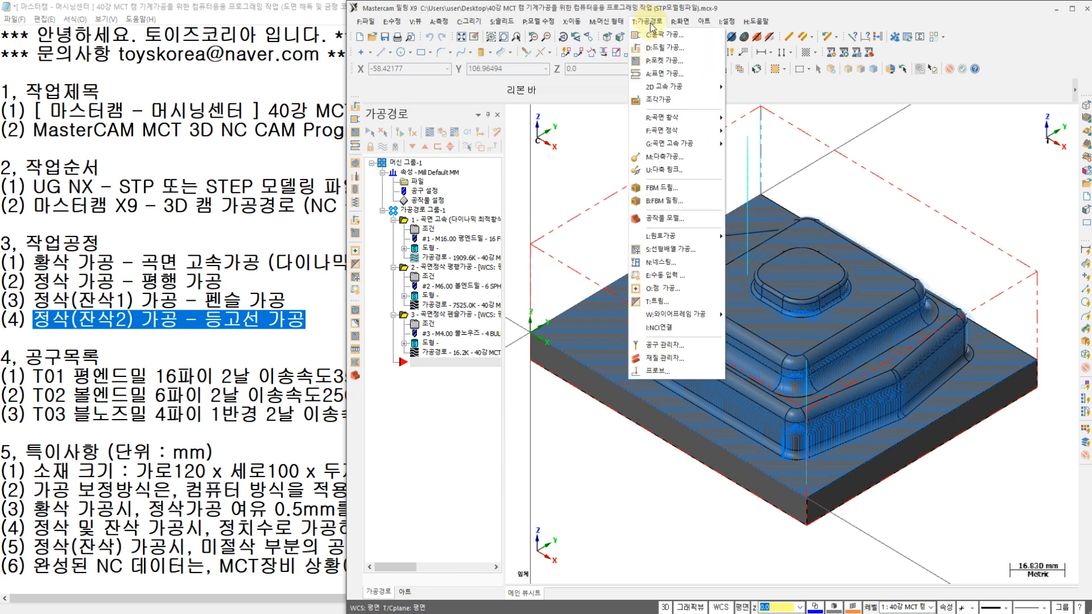
mouse_move(673, 131)
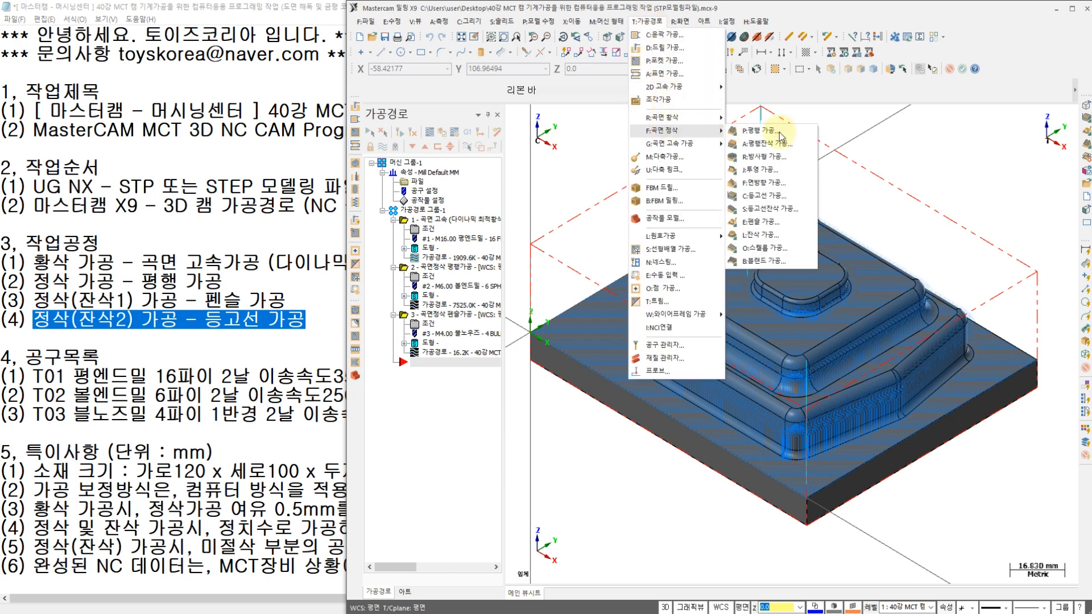
click(763, 197)
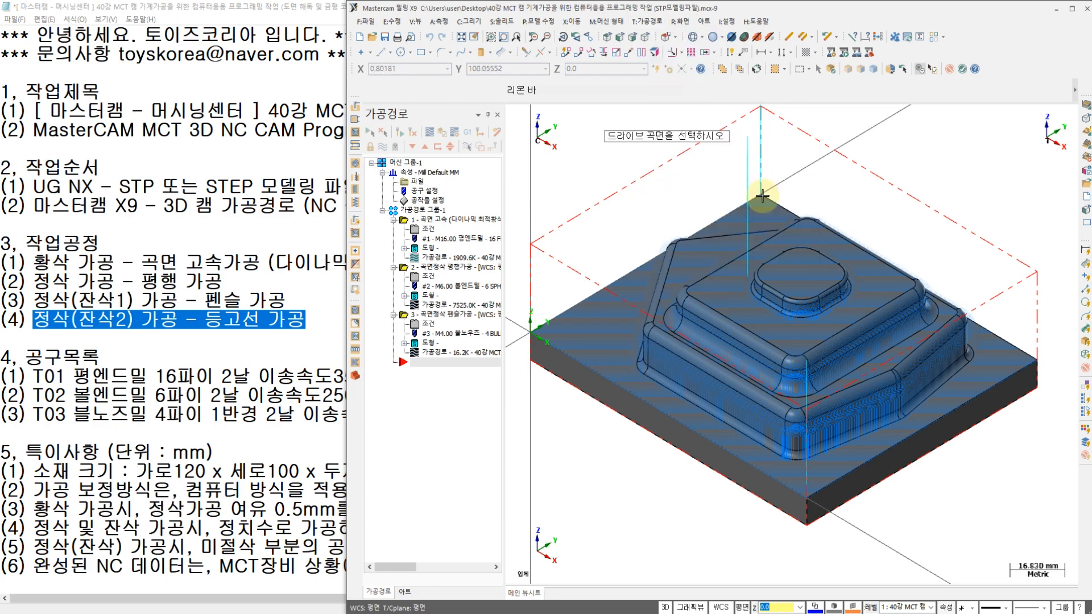
click(717, 288)
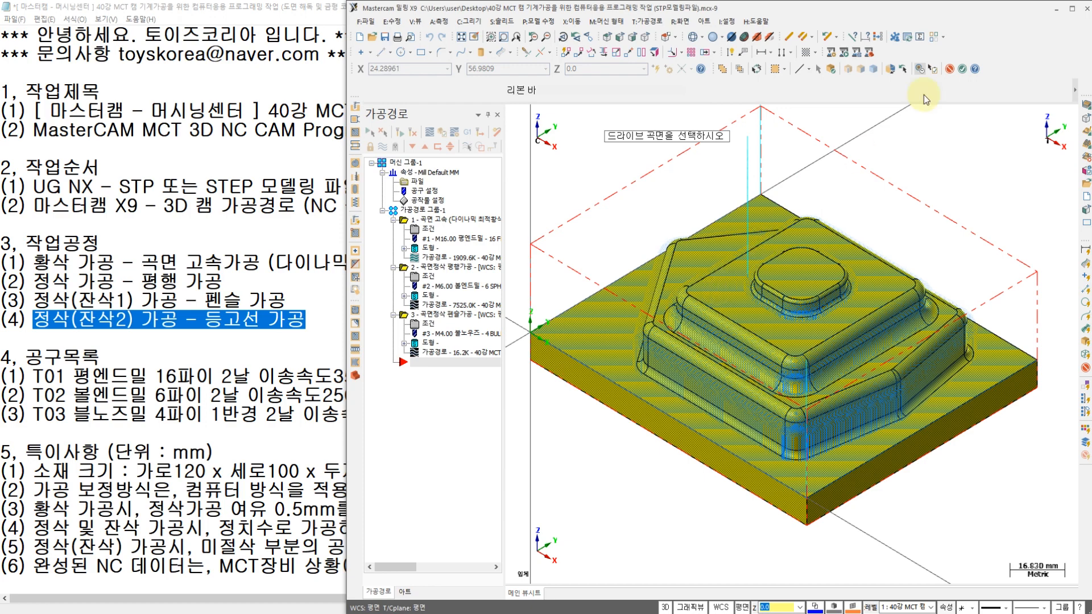
click(962, 68)
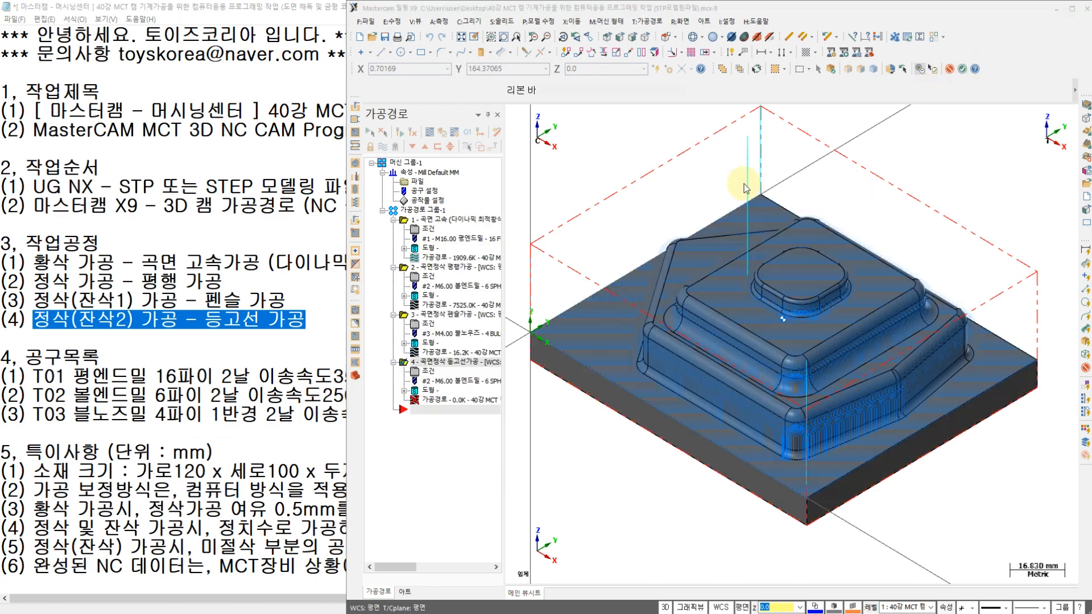
click(266, 409)
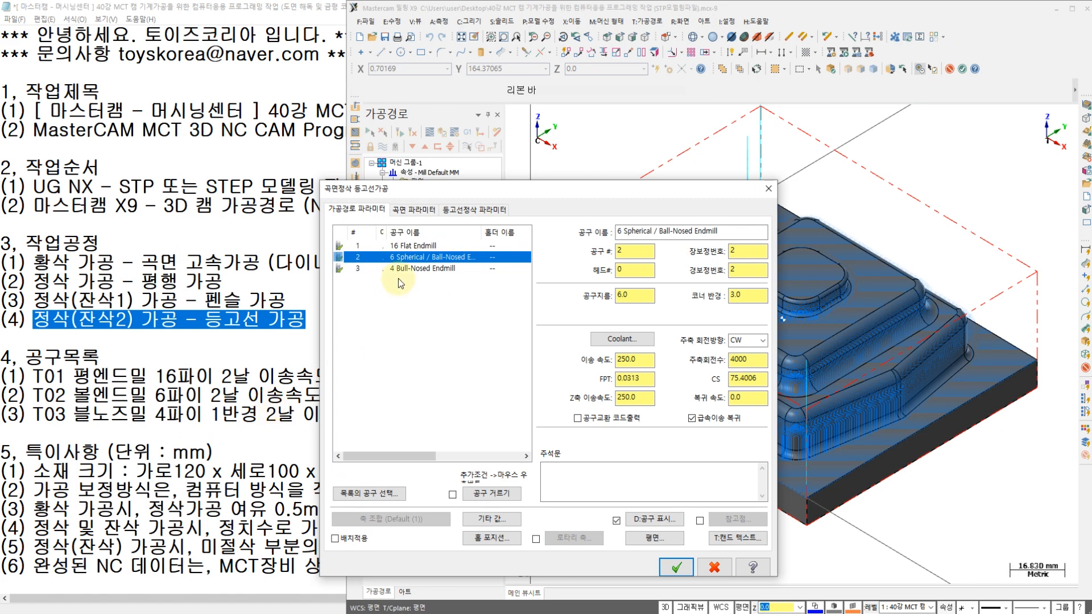
- Choose tool 3, the 4 Bull-Nosed Endmill, for the contour toolpath and set its flood coolant to On
click(407, 271)
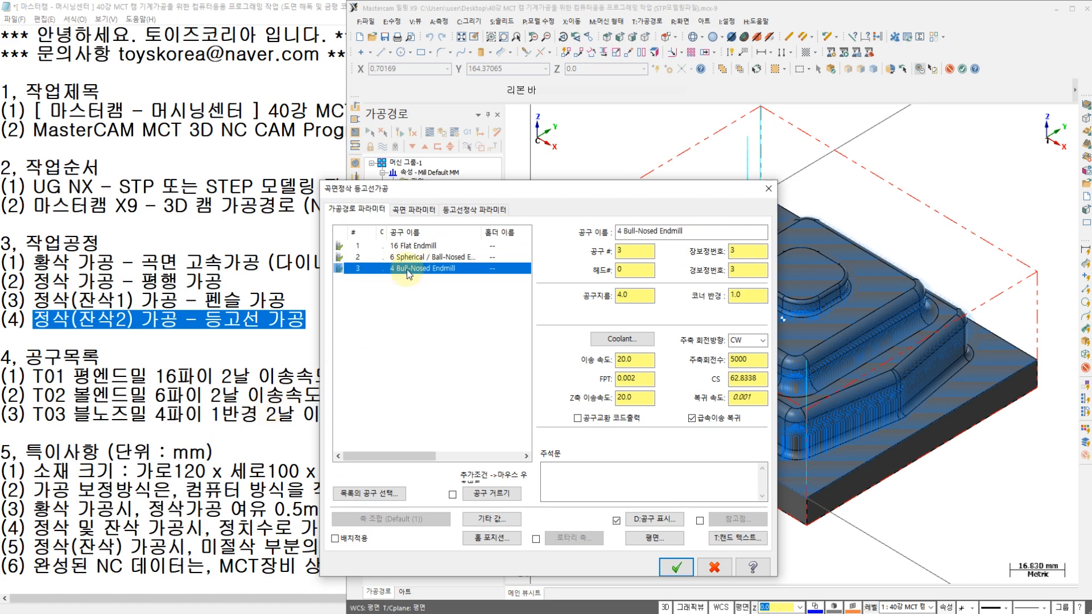
click(611, 340)
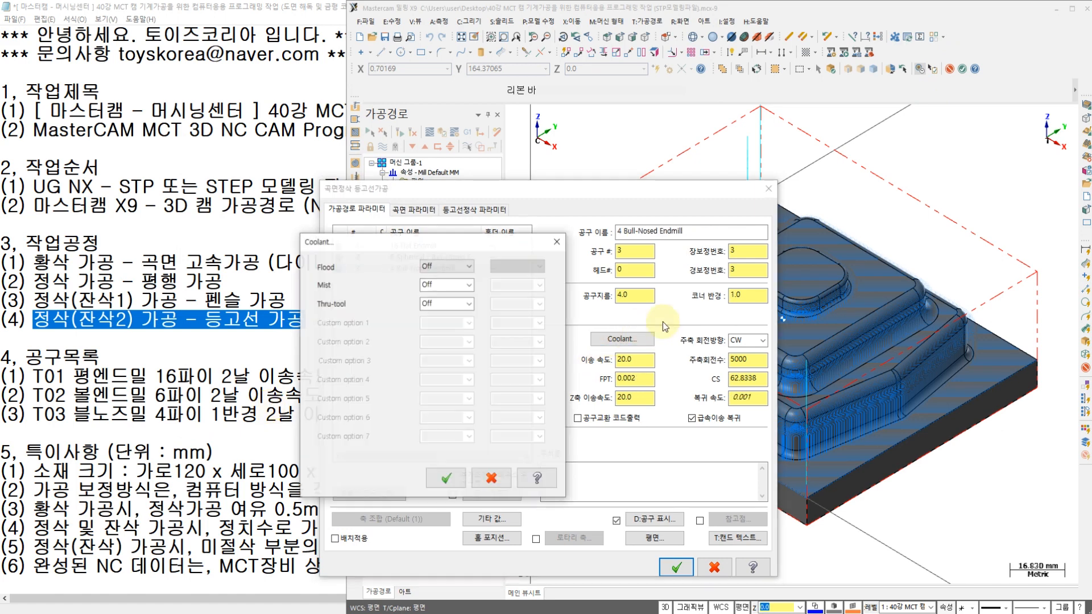
click(446, 265)
click(439, 284)
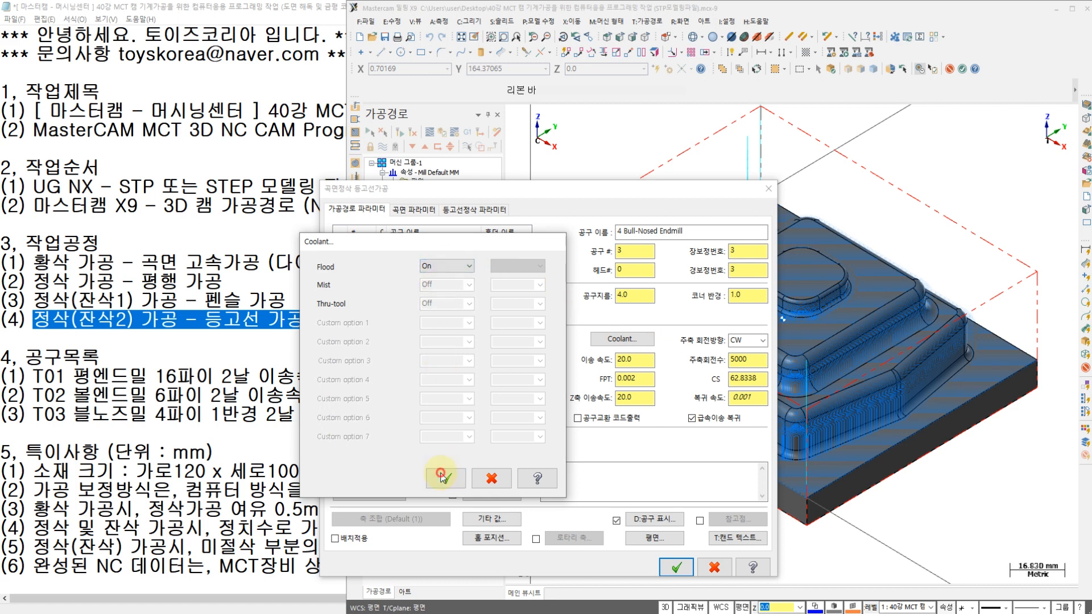
click(441, 478)
- Enable the clearance height of 50.0 in the surface parameters and make it incremental
click(407, 212)
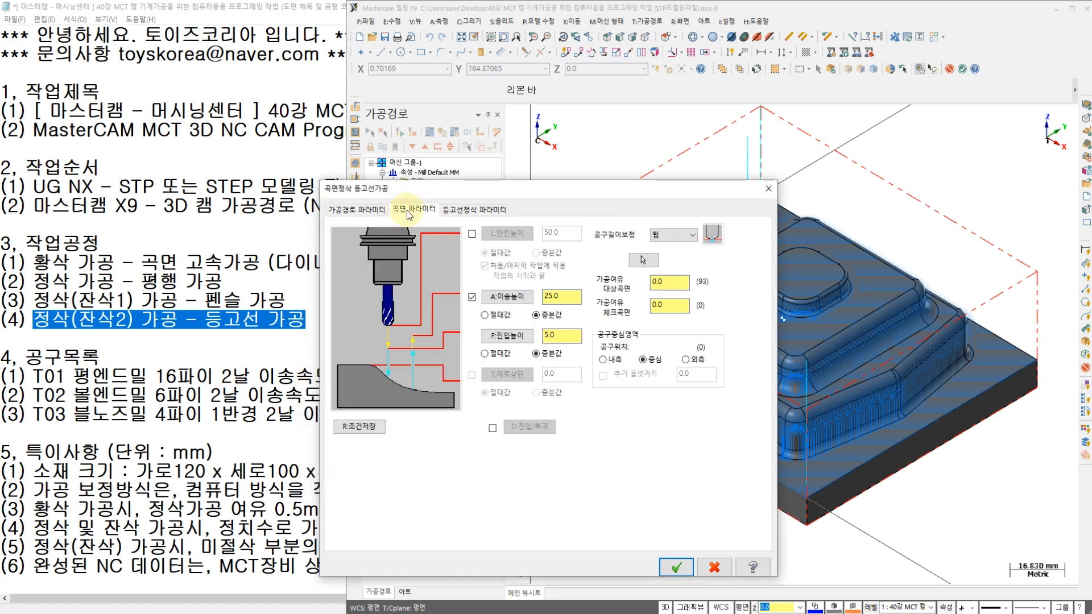
click(472, 233)
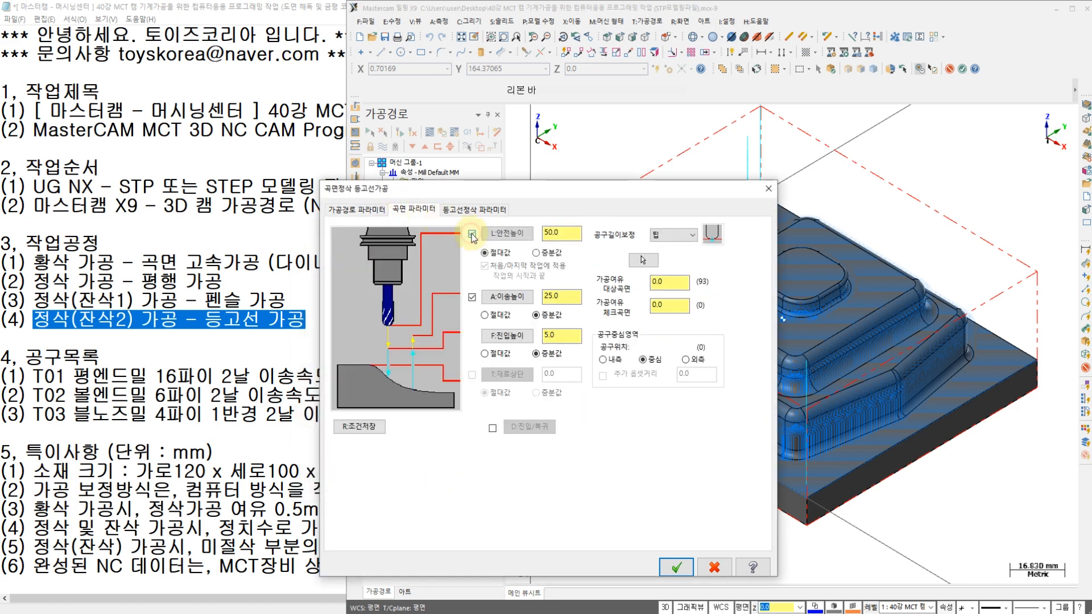
click(536, 254)
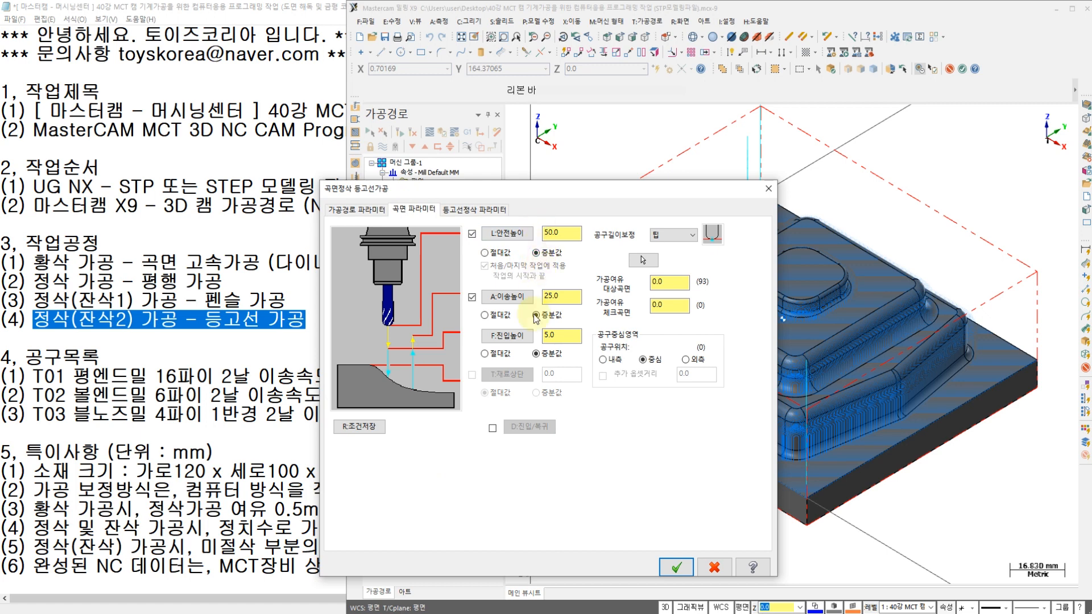
click(659, 306)
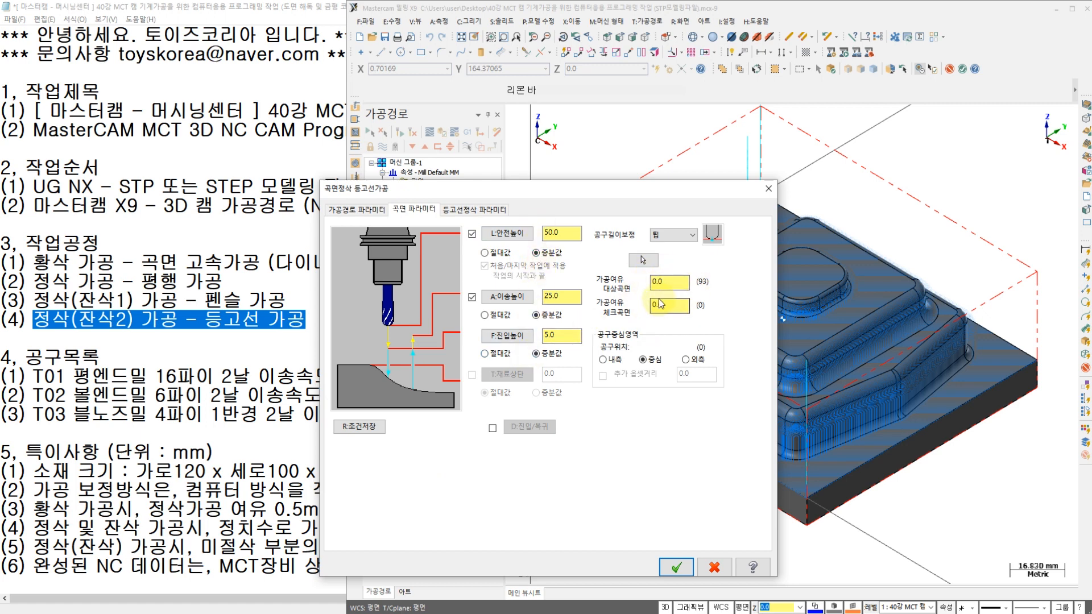
- Open the cut depth limits of the contour finish parameters, switch them to absolute and set the minimum depth to 3.0
click(468, 210)
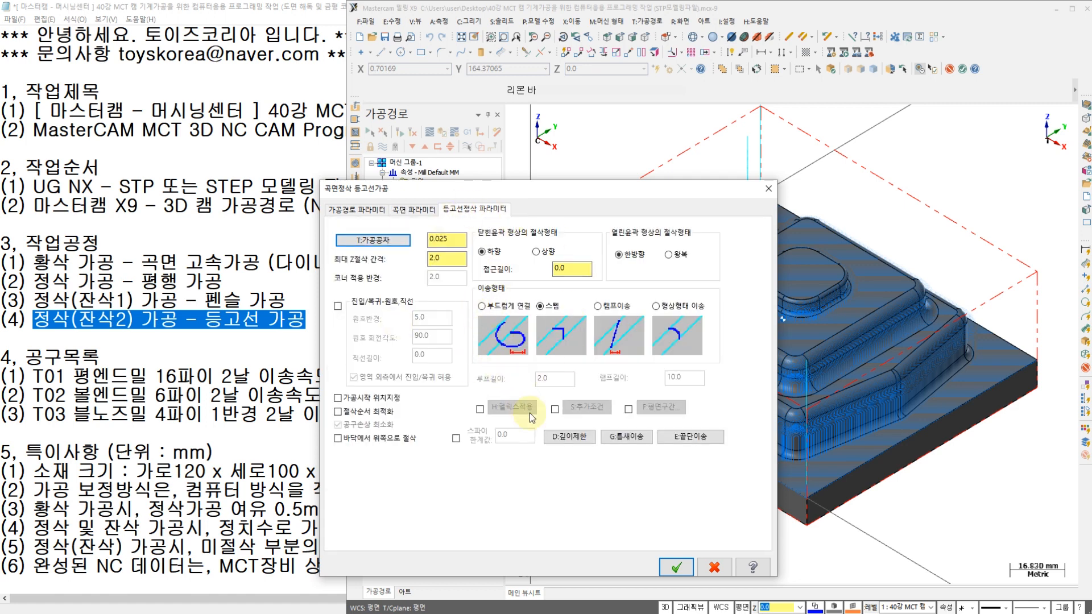
drag(562, 193, 396, 158)
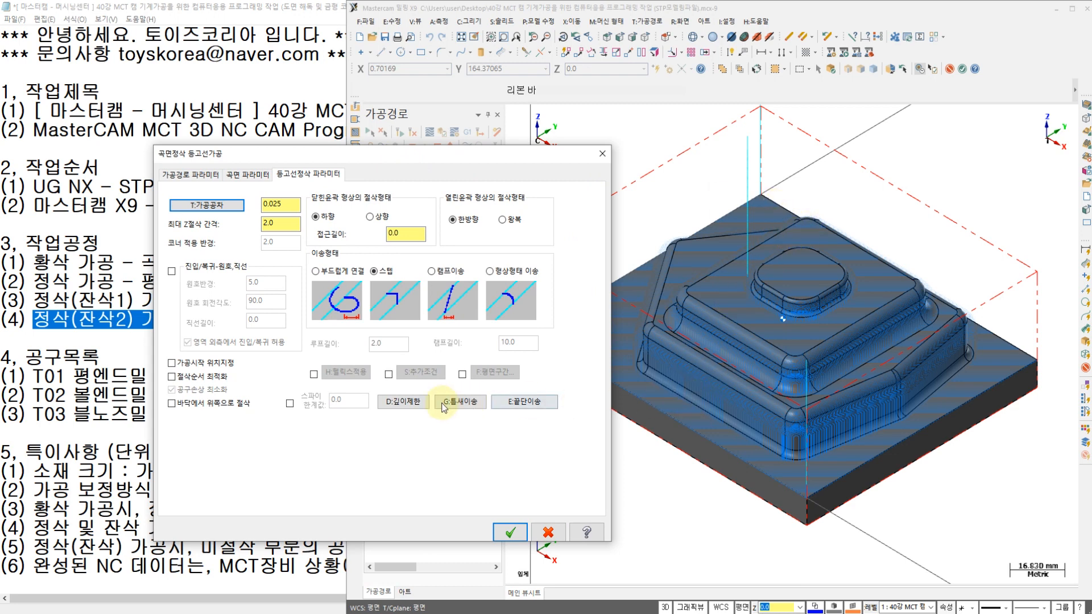
click(401, 401)
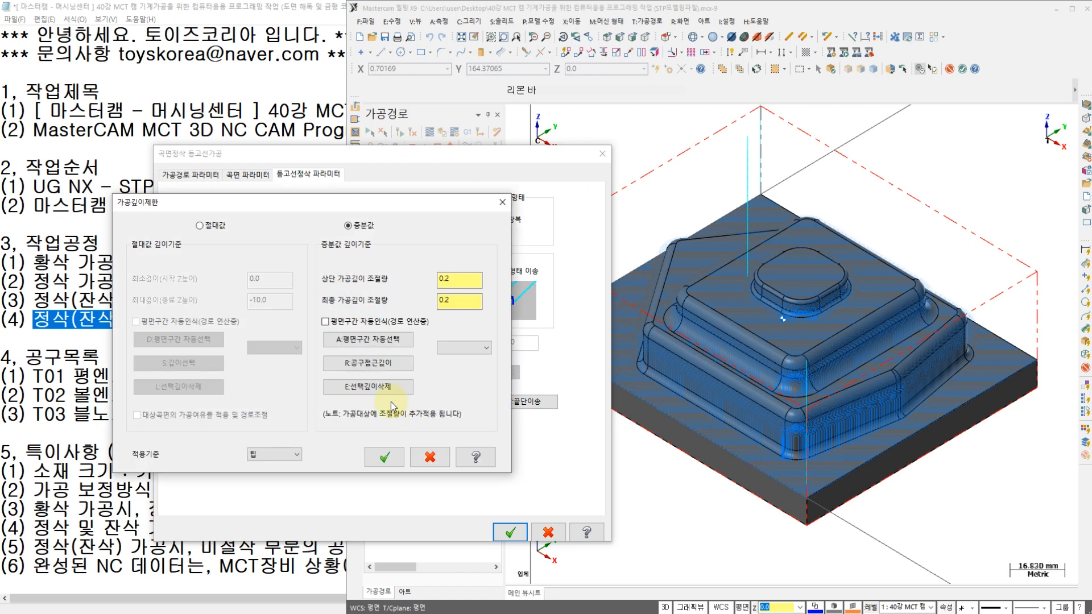
click(200, 227)
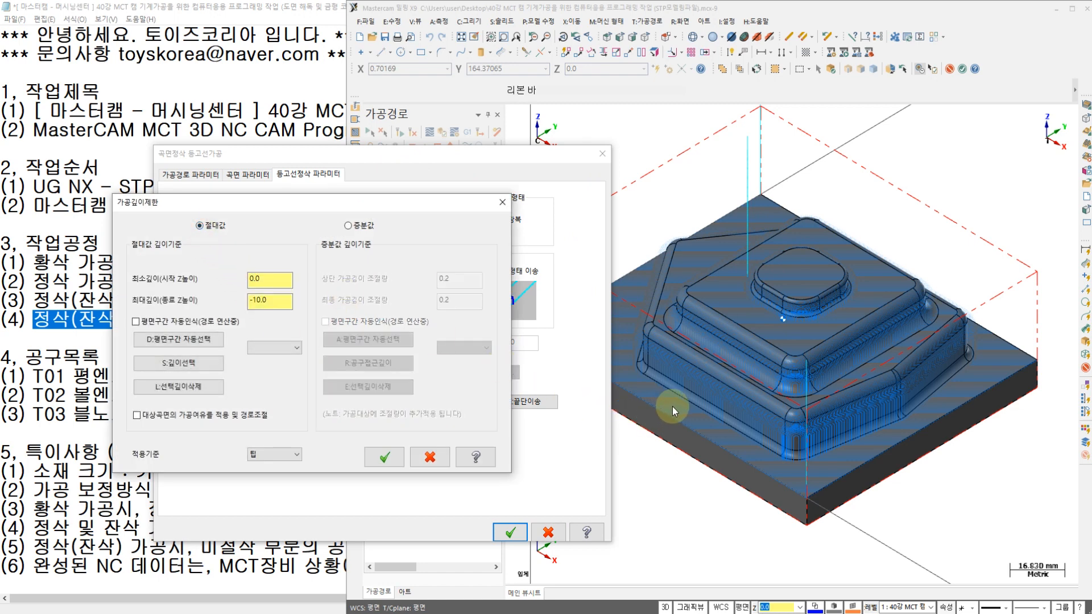
click(265, 279)
mouse_move(579, 208)
mouse_down()
mouse_move(578, 260)
mouse_move(515, 293)
mouse_up()
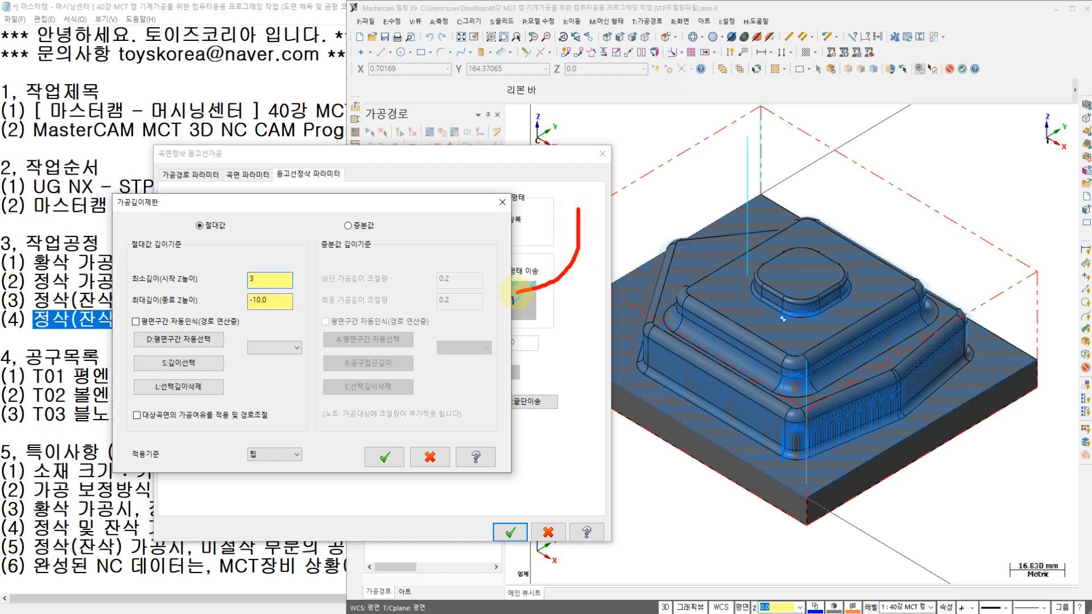
mouse_move(509, 154)
mouse_down()
mouse_move(540, 114)
mouse_move(509, 193)
mouse_up()
drag(596, 95, 596, 169)
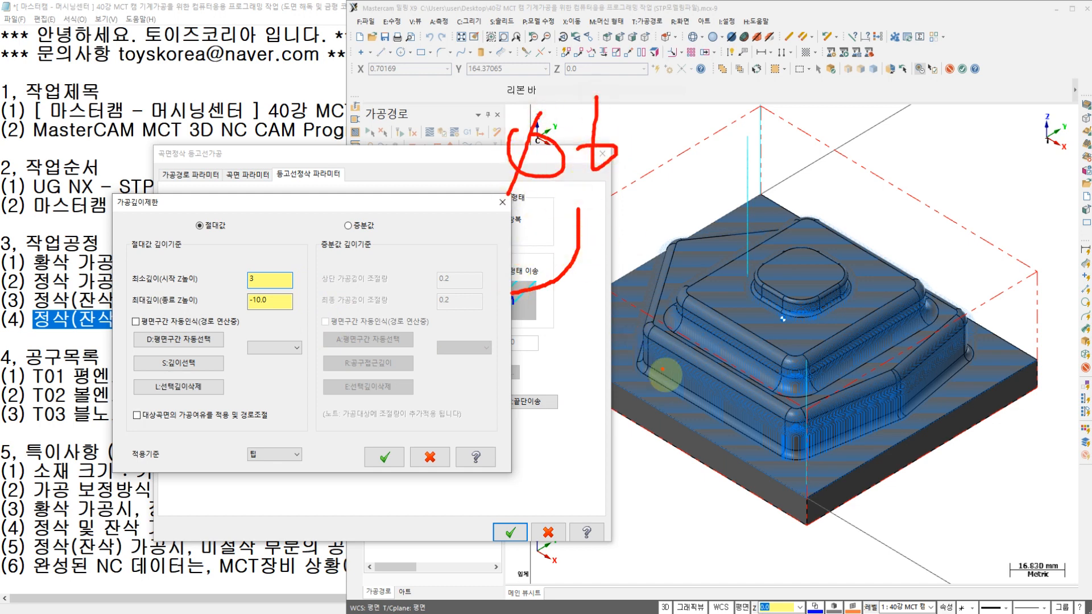
click(676, 382)
mouse_move(669, 374)
mouse_down()
mouse_move(653, 389)
mouse_move(650, 440)
mouse_up()
mouse_move(648, 414)
mouse_down()
mouse_move(680, 452)
mouse_move(581, 530)
mouse_move(696, 528)
mouse_up()
click(675, 427)
drag(658, 466, 695, 466)
mouse_move(691, 469)
mouse_down()
mouse_move(675, 524)
mouse_move(694, 480)
mouse_move(724, 509)
mouse_move(710, 514)
mouse_up()
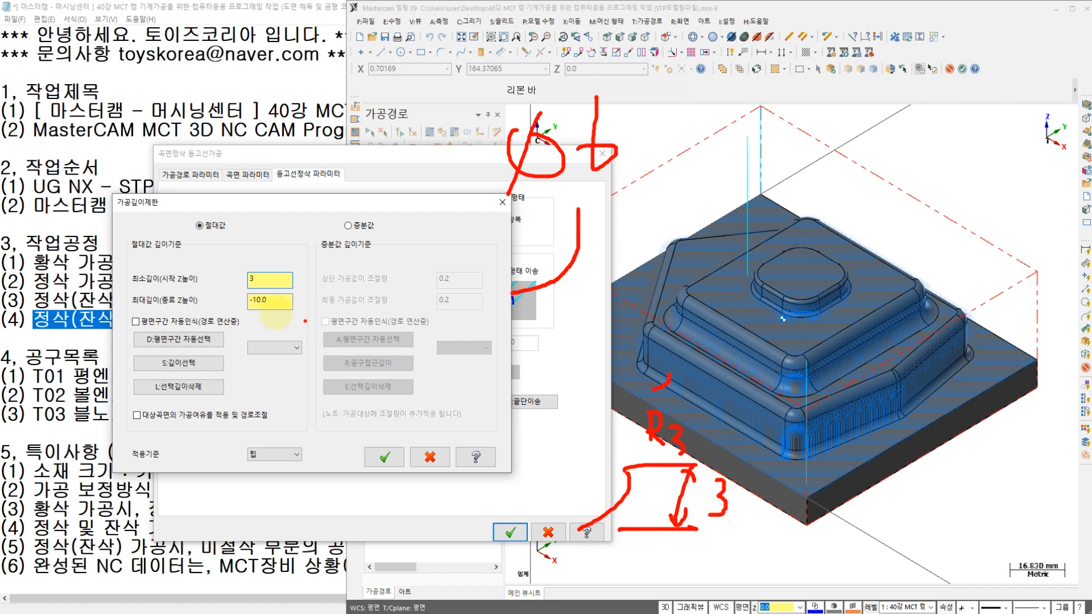
mouse_move(255, 259)
mouse_down()
mouse_move(227, 263)
mouse_move(259, 286)
mouse_up()
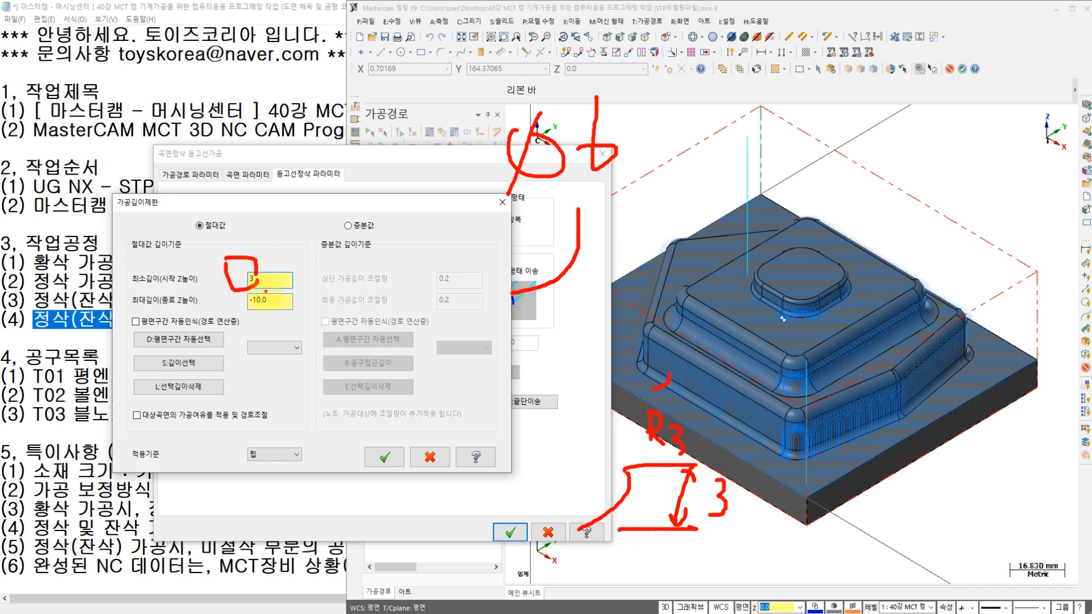
key(Escape)
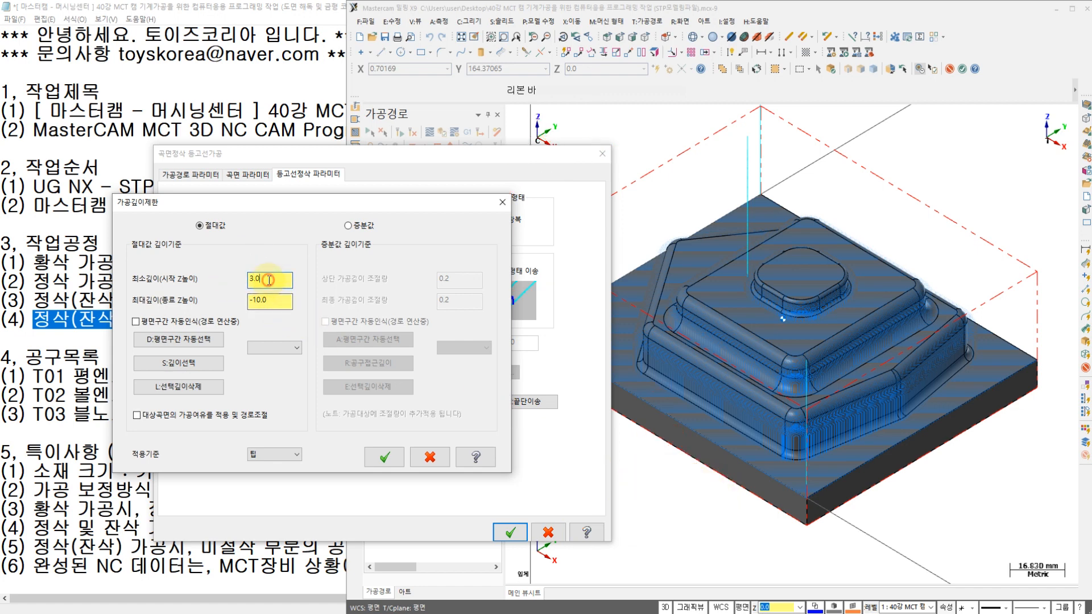
- Set the maximum cut depth to 0.0 and accept the absolute depth limits
key(Tab)
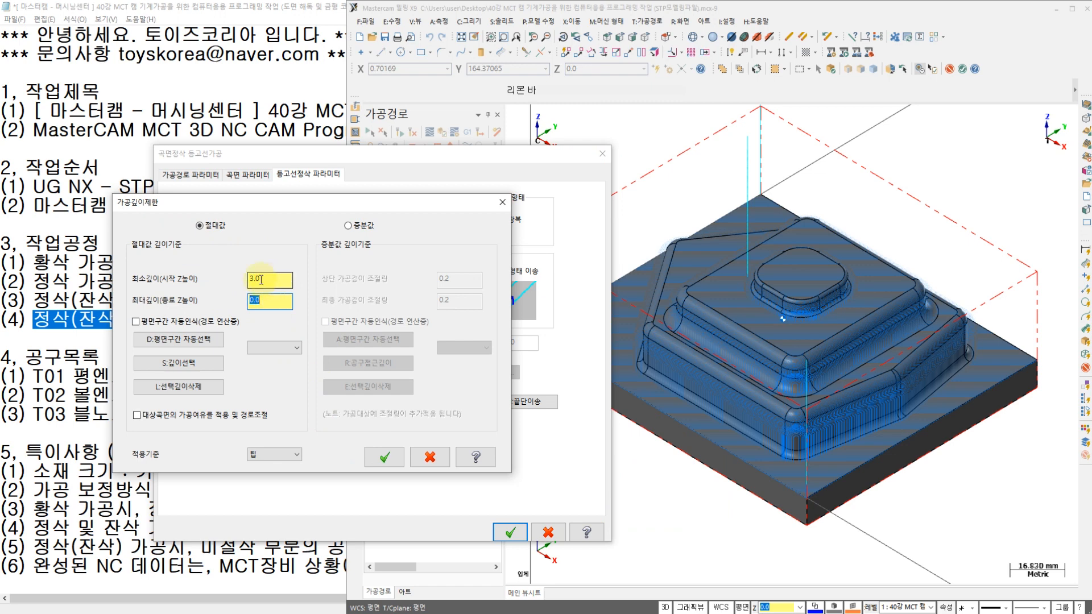
click(369, 457)
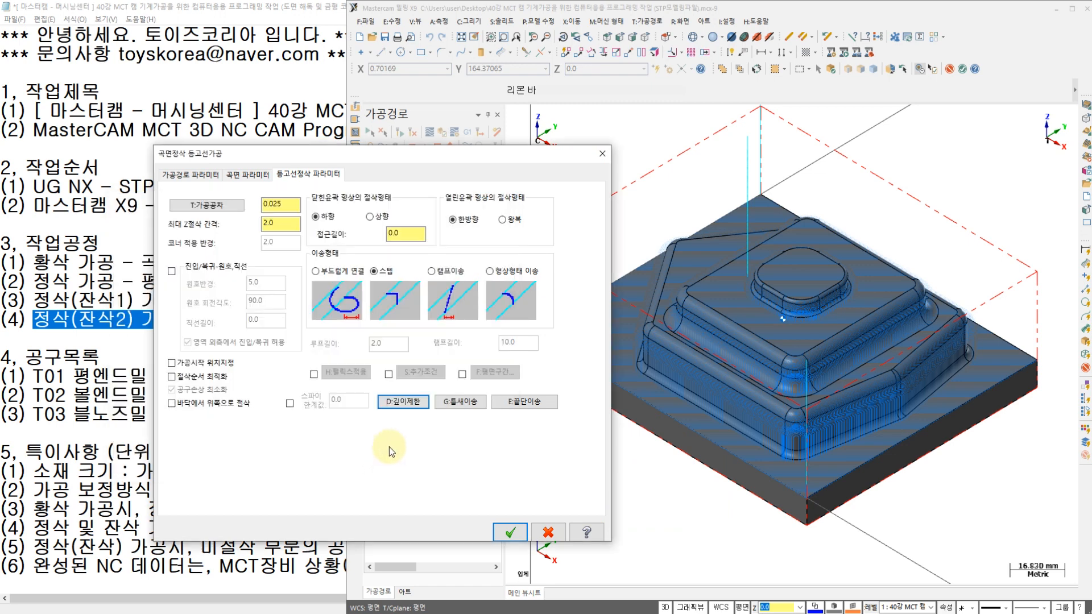
- Generate the contour toolpath with a maximum Z stepdown of 0.1 and cut order optimization enabled
click(280, 223)
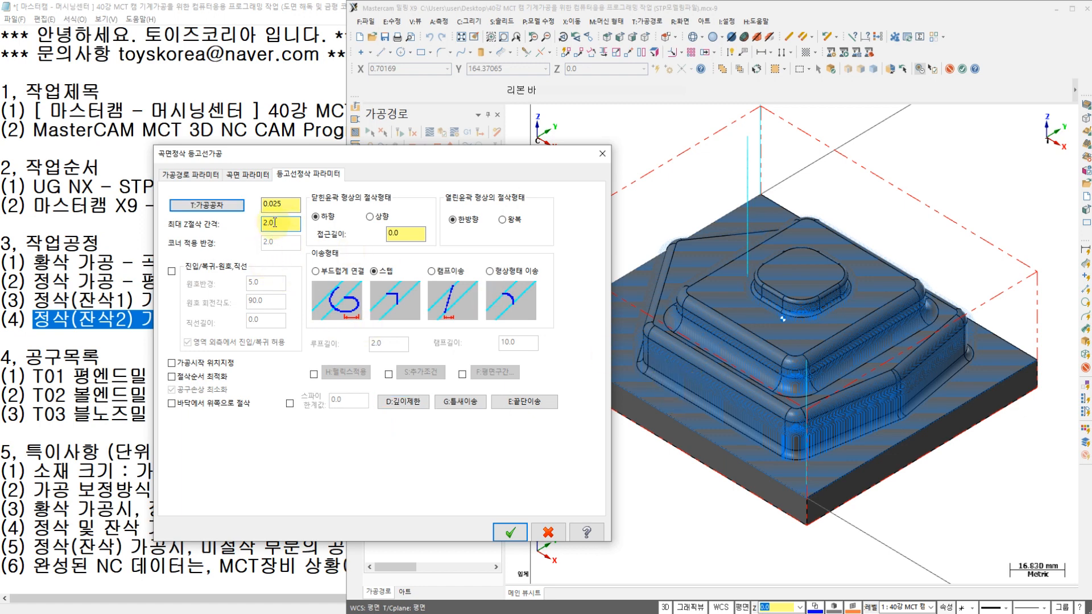
double_click(278, 223)
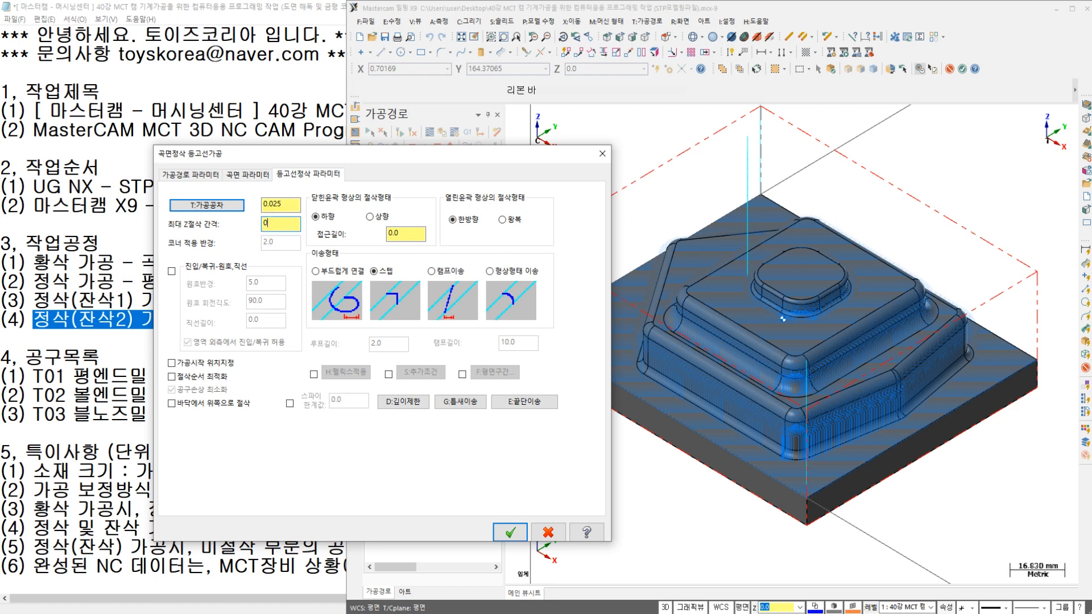
double_click(273, 224)
key(Return)
mouse_move(709, 118)
mouse_down()
mouse_move(707, 145)
mouse_move(678, 162)
mouse_move(717, 147)
mouse_move(696, 166)
mouse_up()
key(Escape)
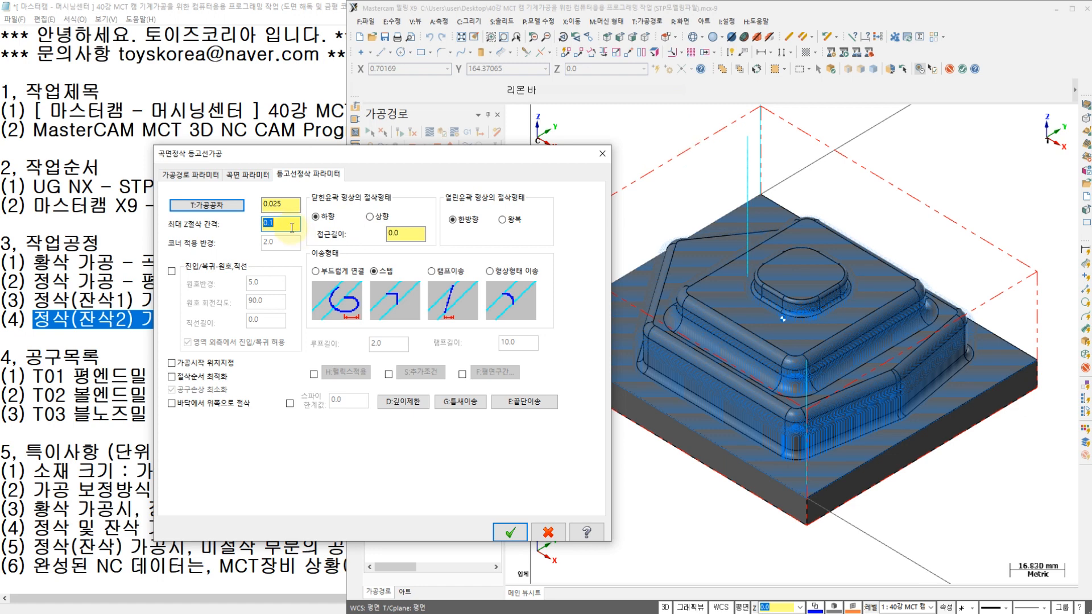
click(170, 378)
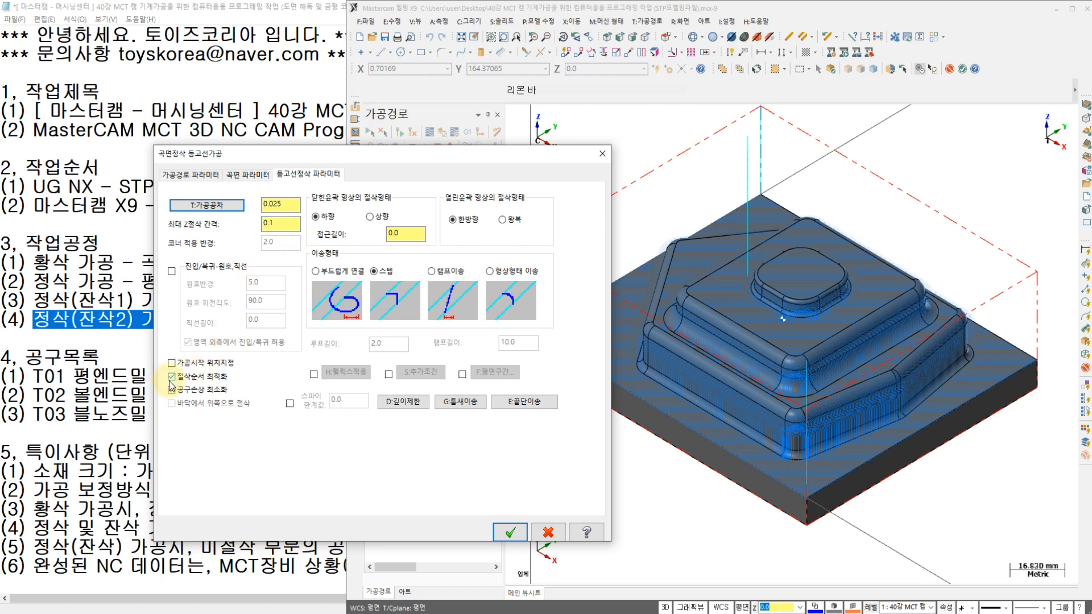
click(503, 528)
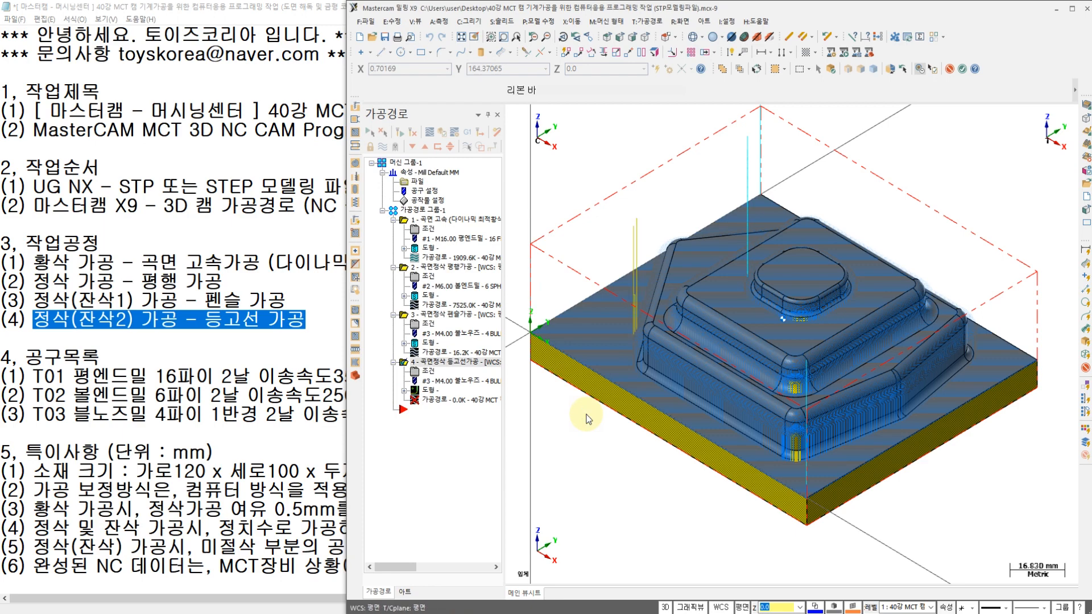
- Examine the contour toolpath around the core's walls and corners from several angles
scroll(704, 184, up, 1)
scroll(704, 184, up, 1)
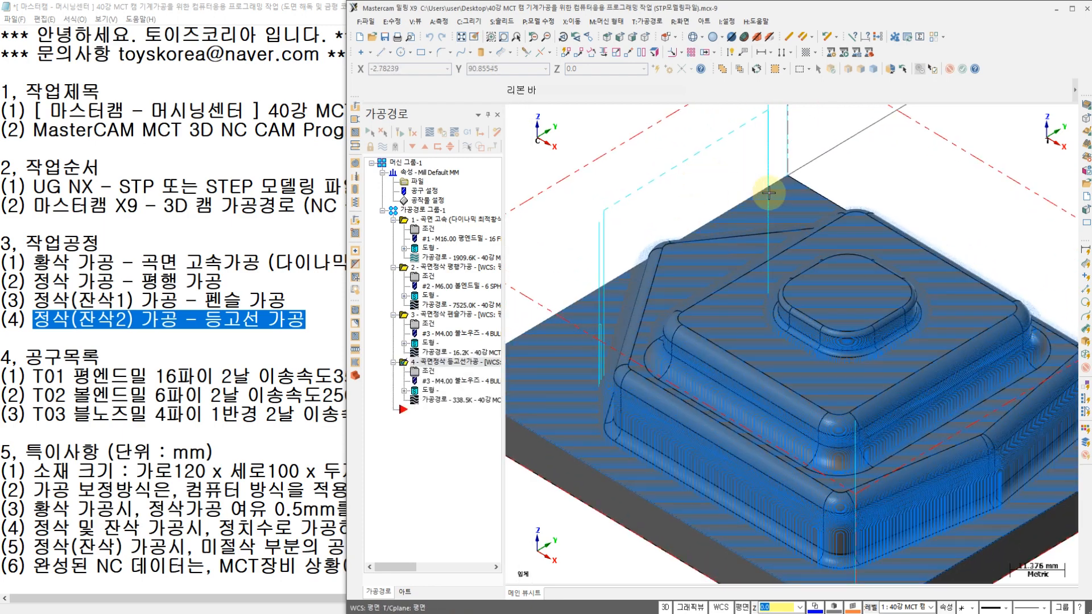
middle_drag(635, 295, 796, 297)
scroll(793, 301, up, 10)
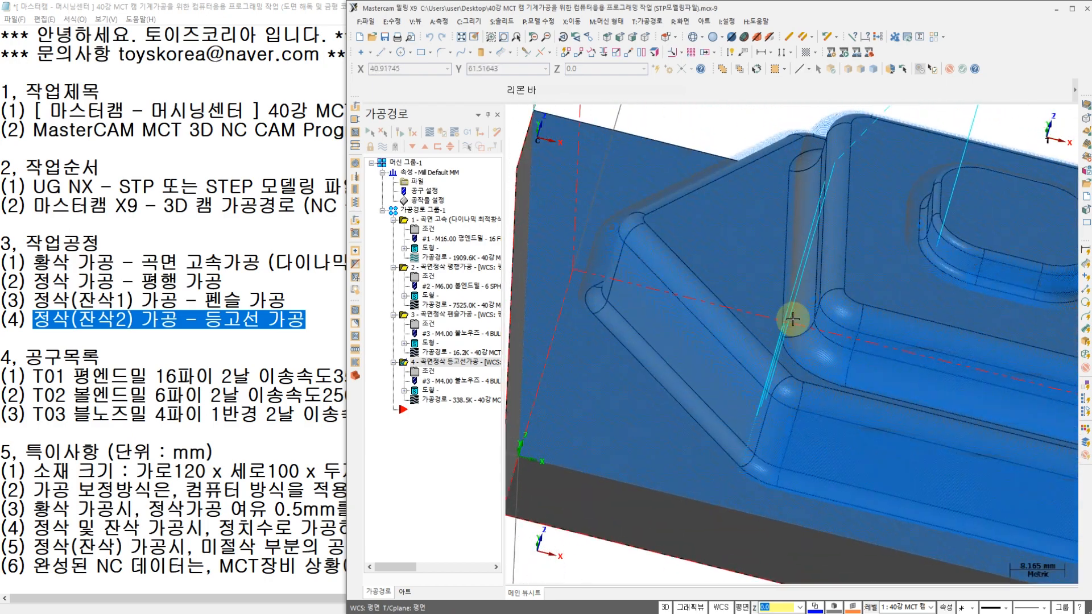
scroll(778, 320, down, 9)
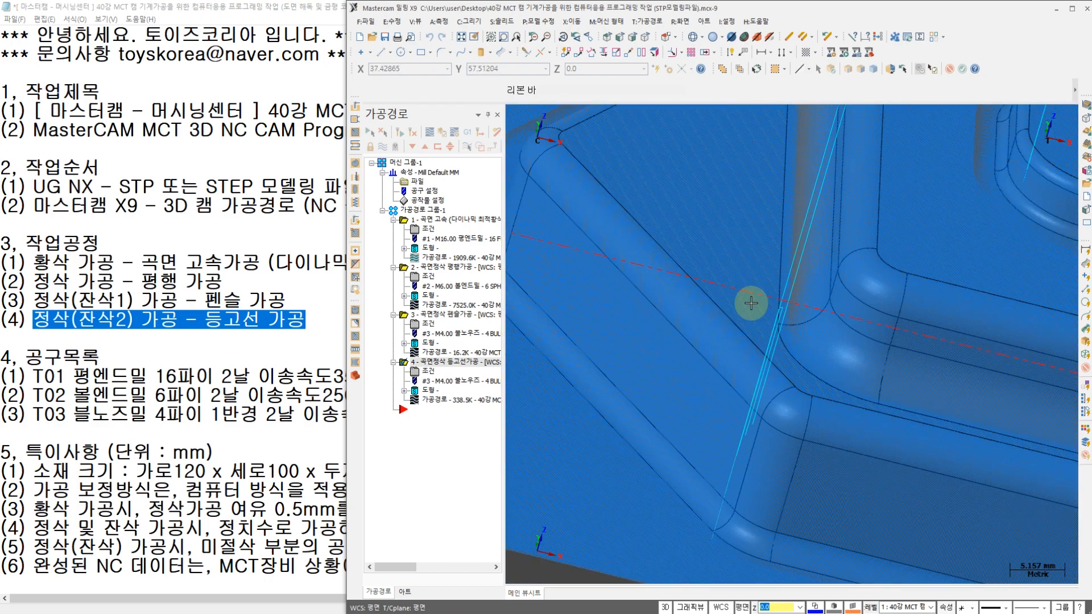
scroll(755, 335, down, 4)
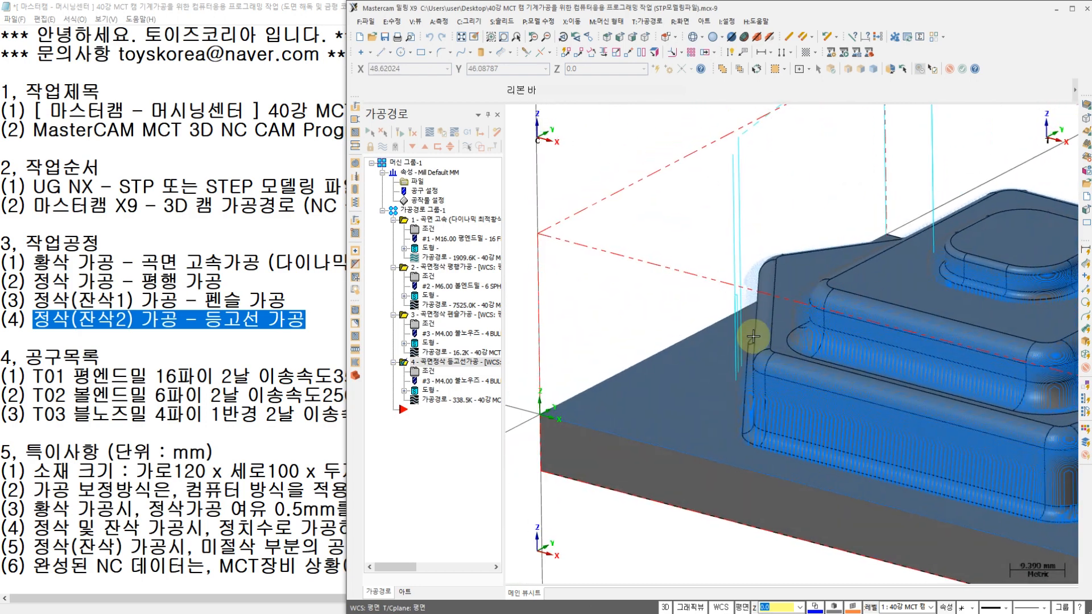
middle_drag(775, 358, 696, 348)
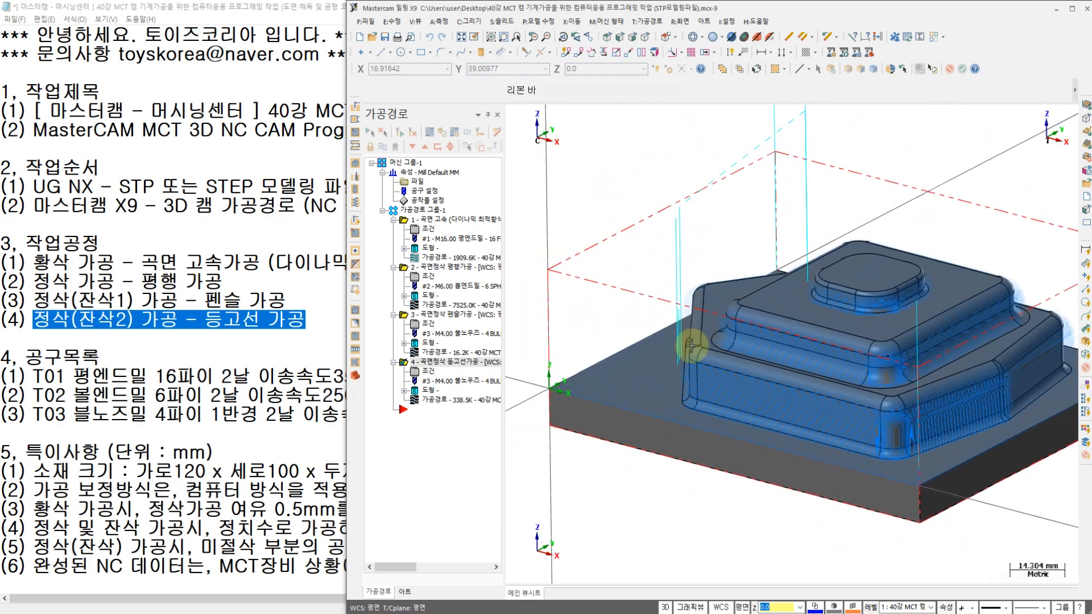
- Run a verify simulation of the parallel, pencil and contour finishing operations on the stock
click(440, 221)
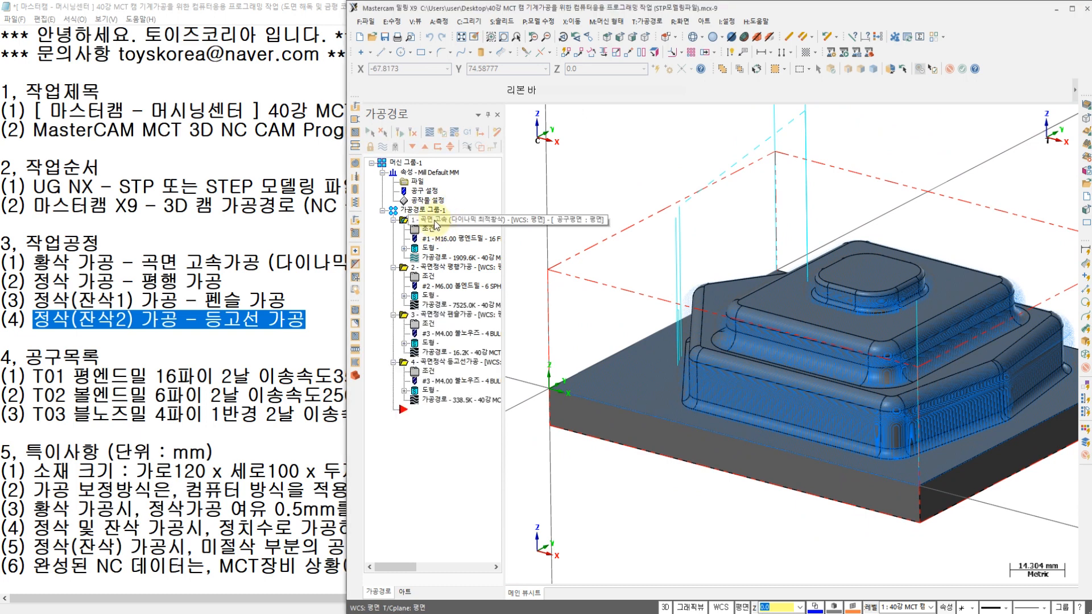
click(427, 267)
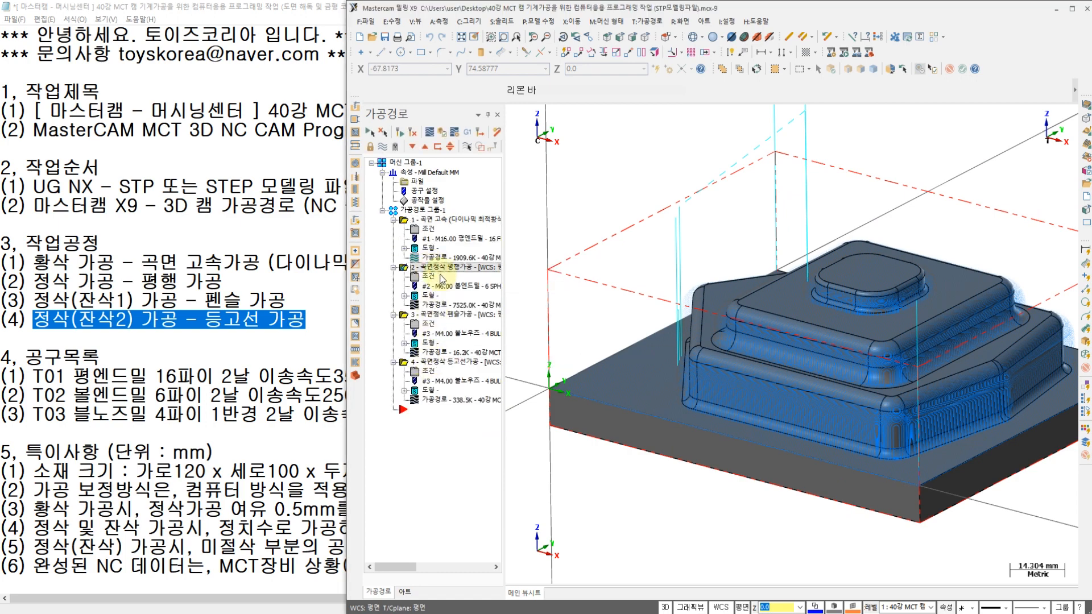
click(429, 314)
click(431, 367)
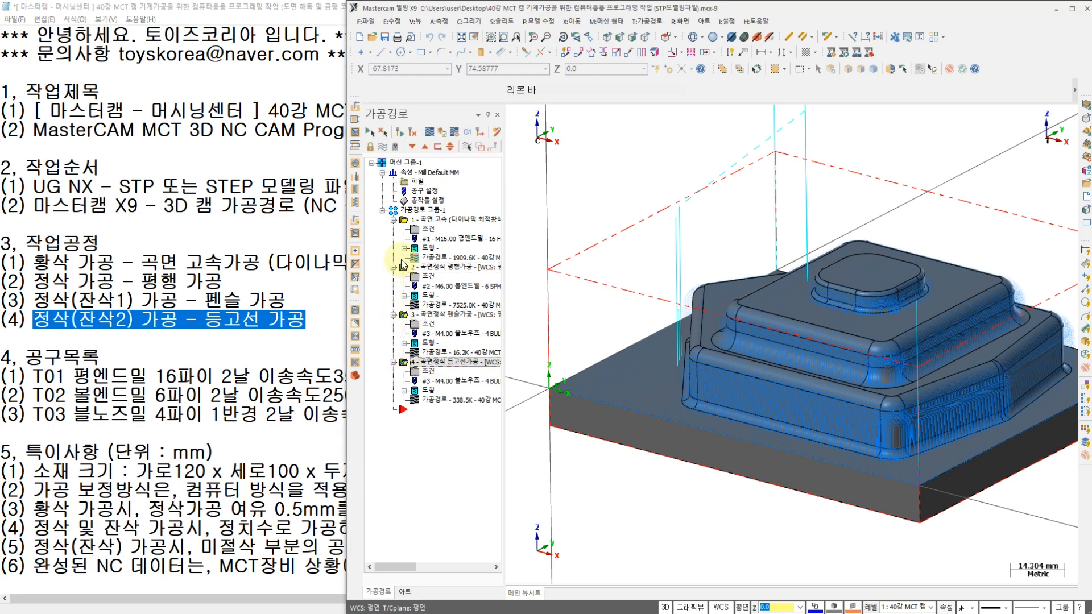
click(442, 134)
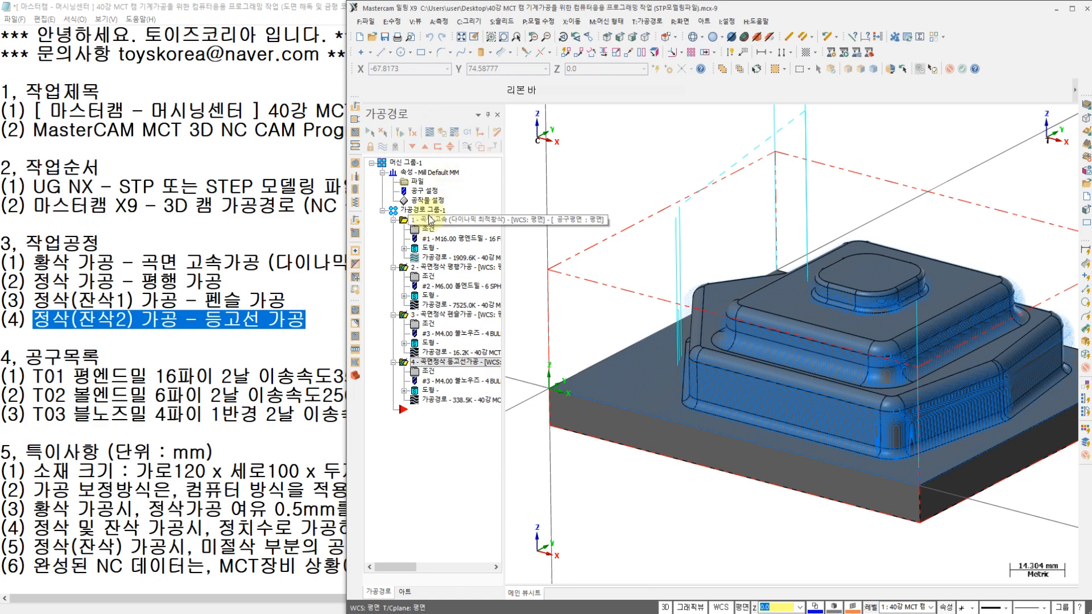
click(444, 132)
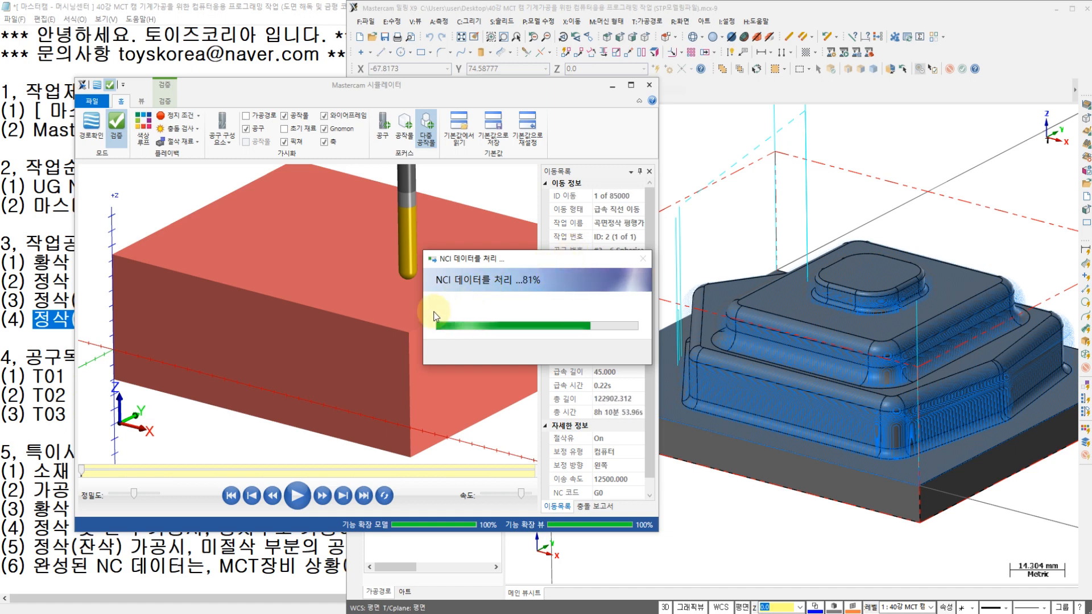
click(303, 494)
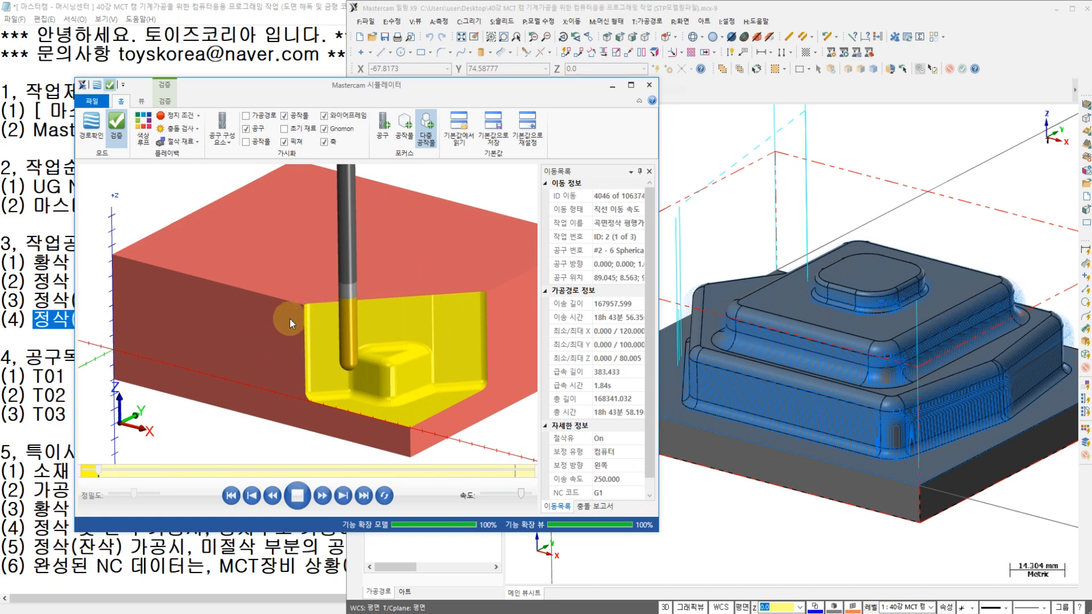
- Examine the simulated core's walls, fillets and corners close up for uncut material
scroll(288, 330, down, 2)
scroll(312, 335, up, 1)
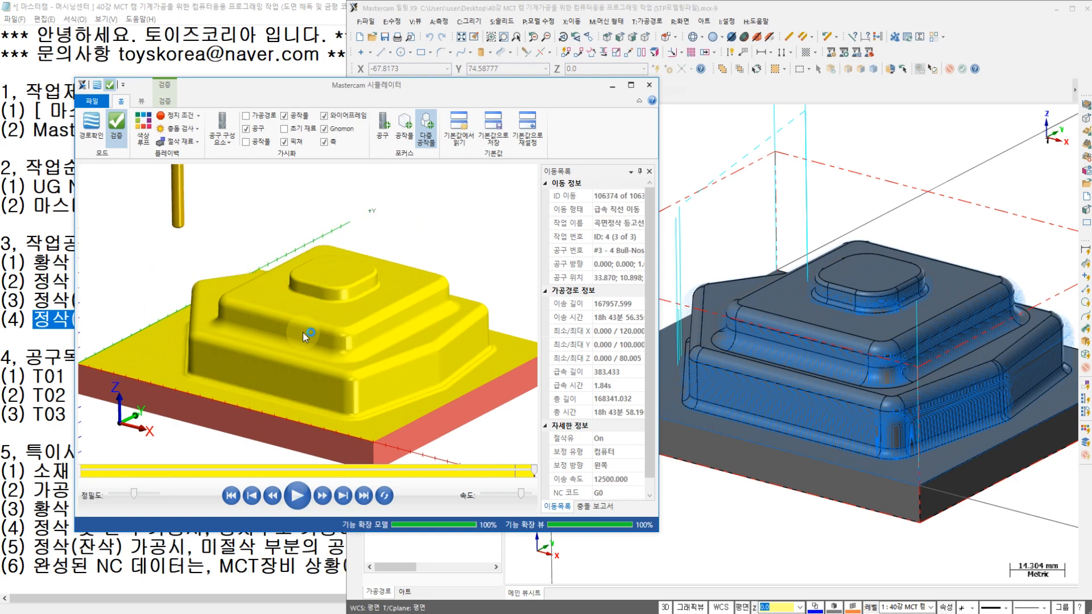
scroll(395, 363, up, 3)
scroll(349, 346, up, 3)
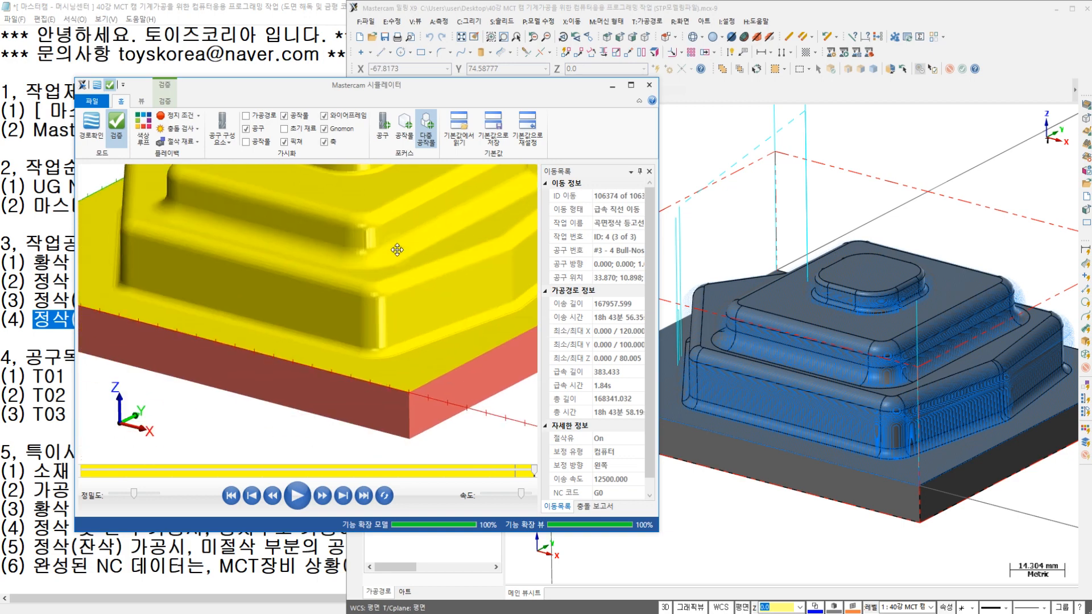
scroll(351, 197, down, 2)
scroll(307, 254, up, 3)
scroll(307, 254, down, 4)
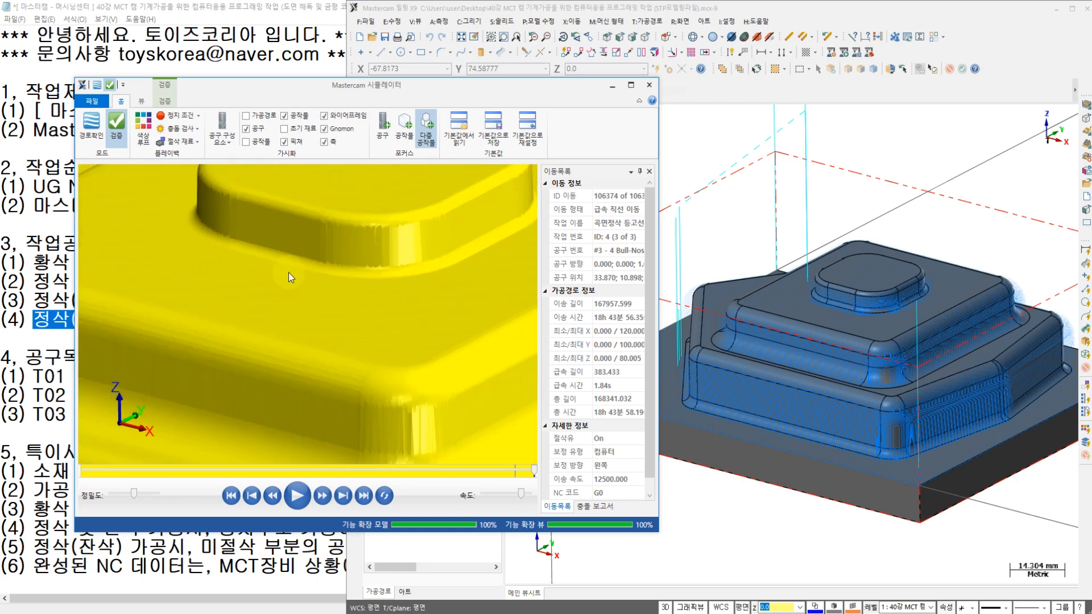
scroll(252, 372, up, 5)
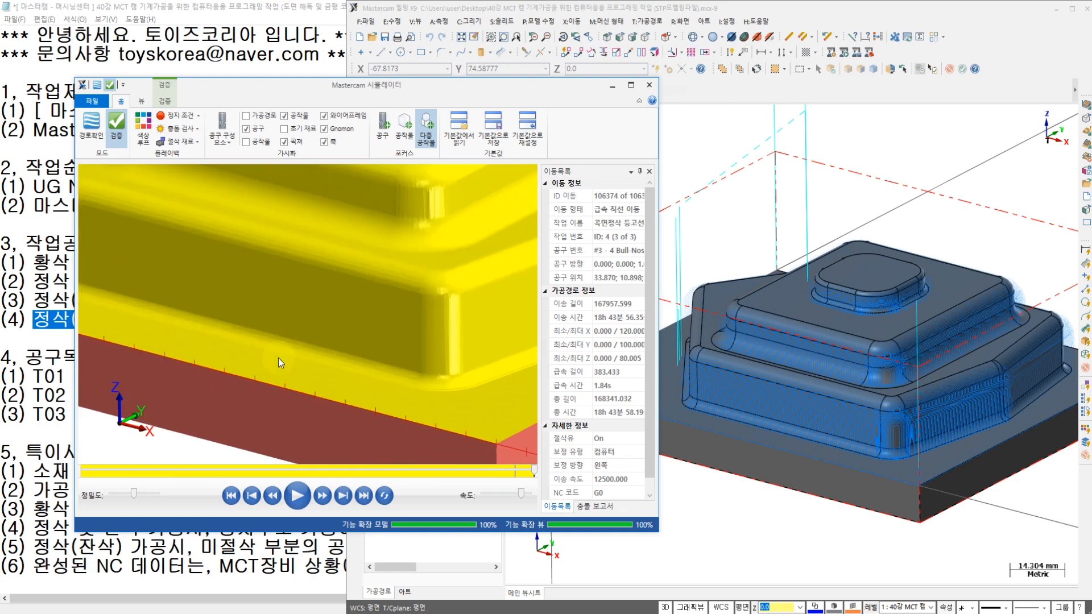
scroll(302, 333, up, 4)
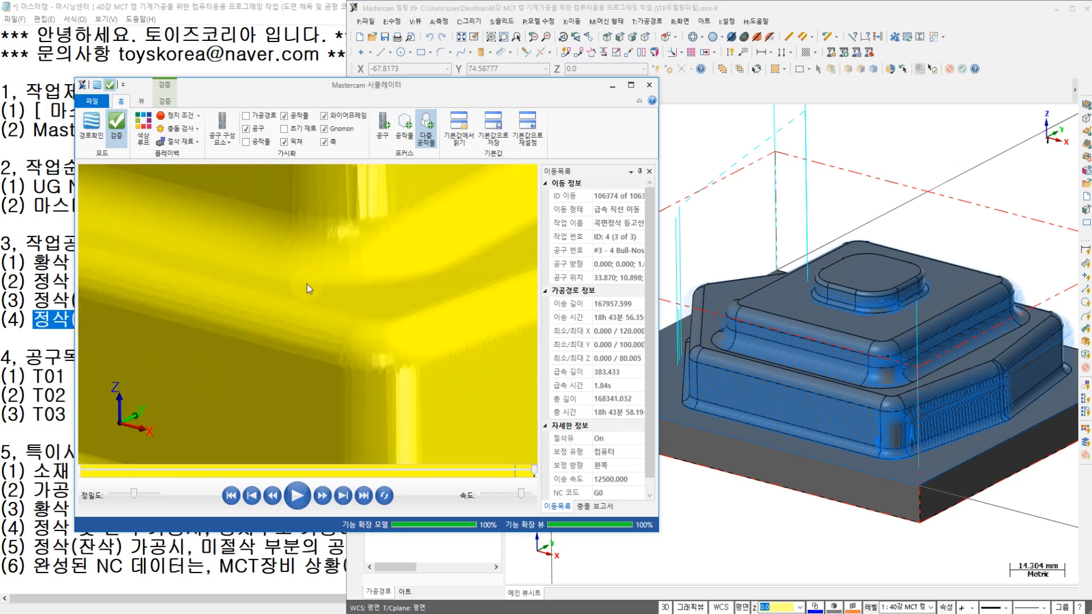
scroll(309, 289, down, 4)
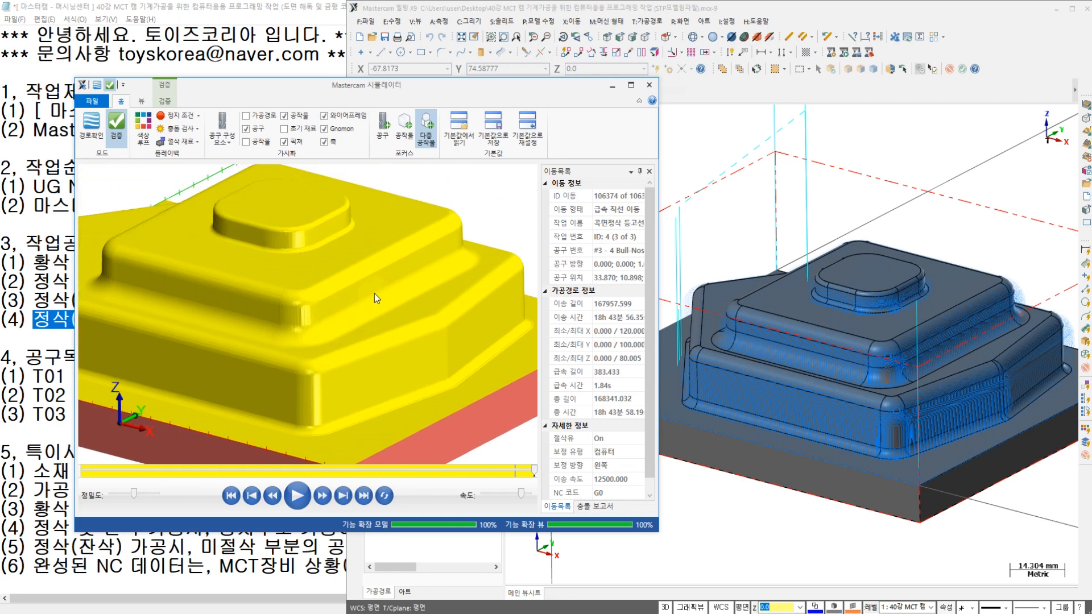
middle_drag(382, 288, 407, 299)
scroll(407, 299, down, 4)
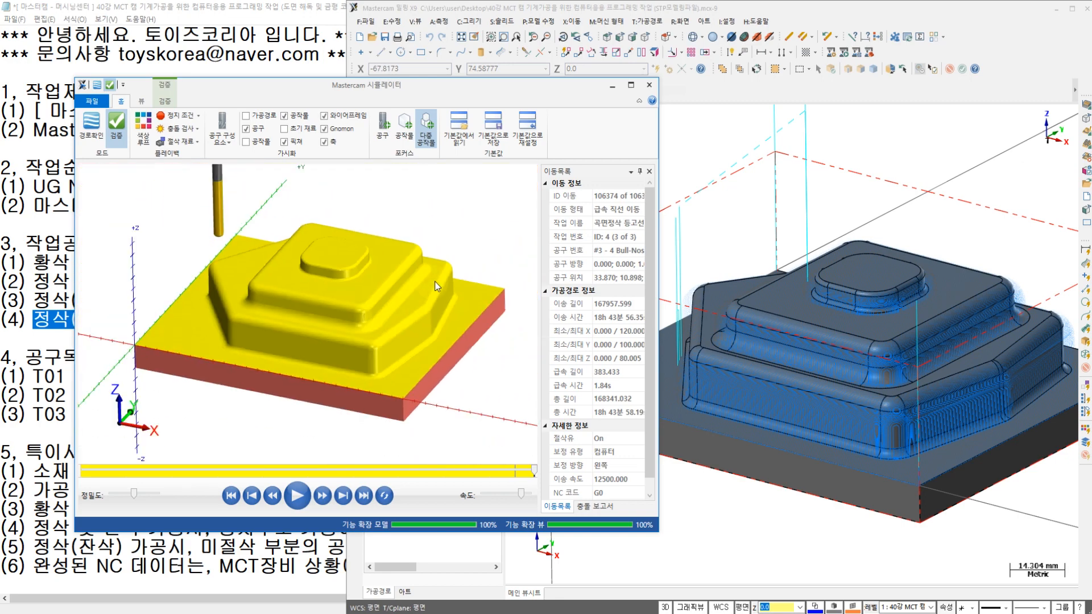
- Post-process the roughing and finishing operations to an NC file, replacing O0507.NC on the desktop
click(692, 146)
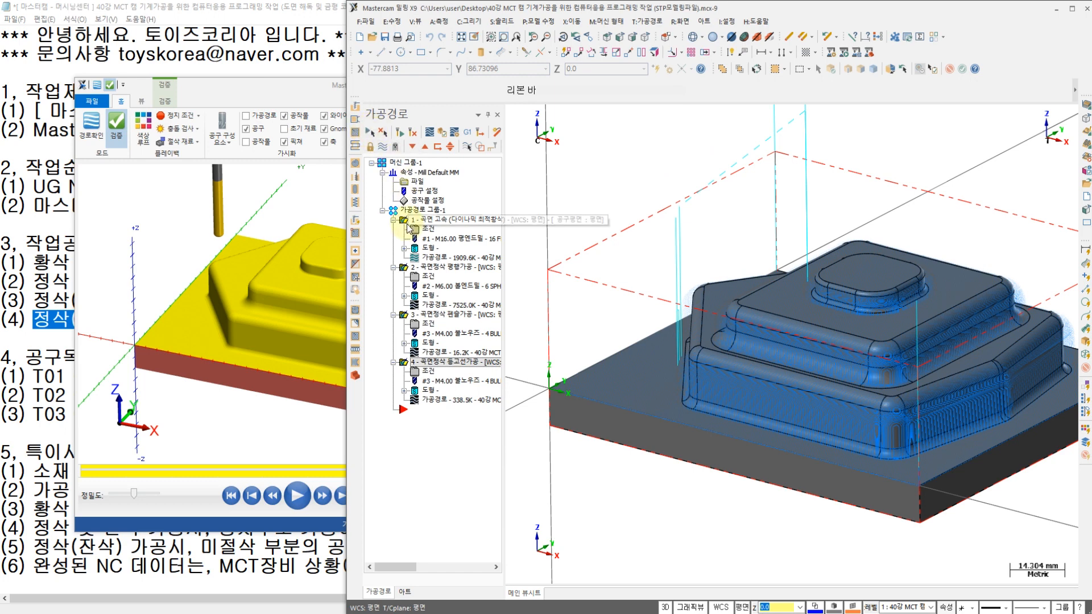
click(468, 132)
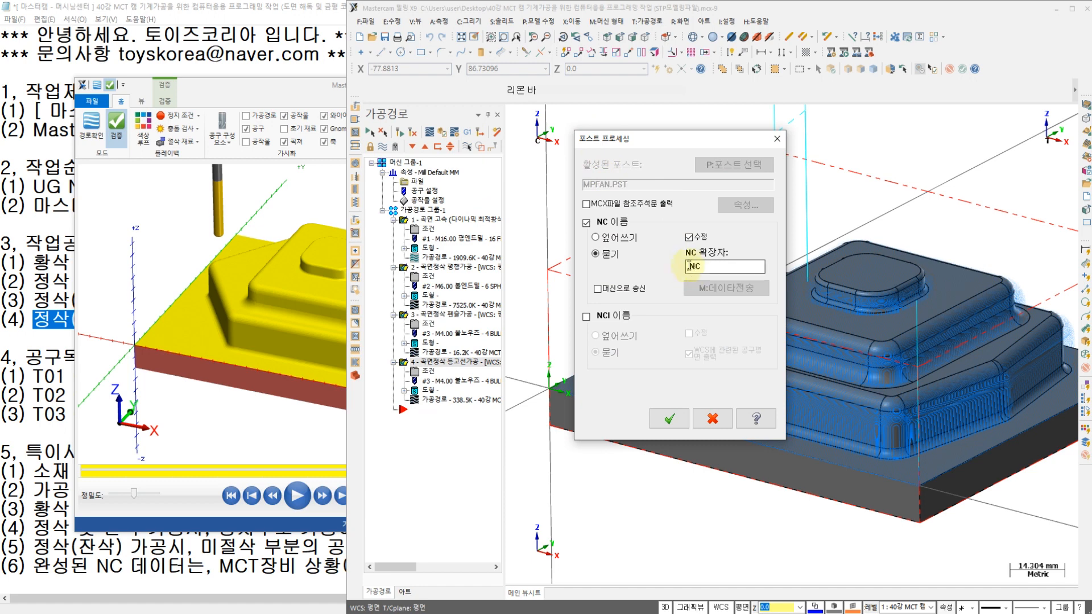
click(670, 421)
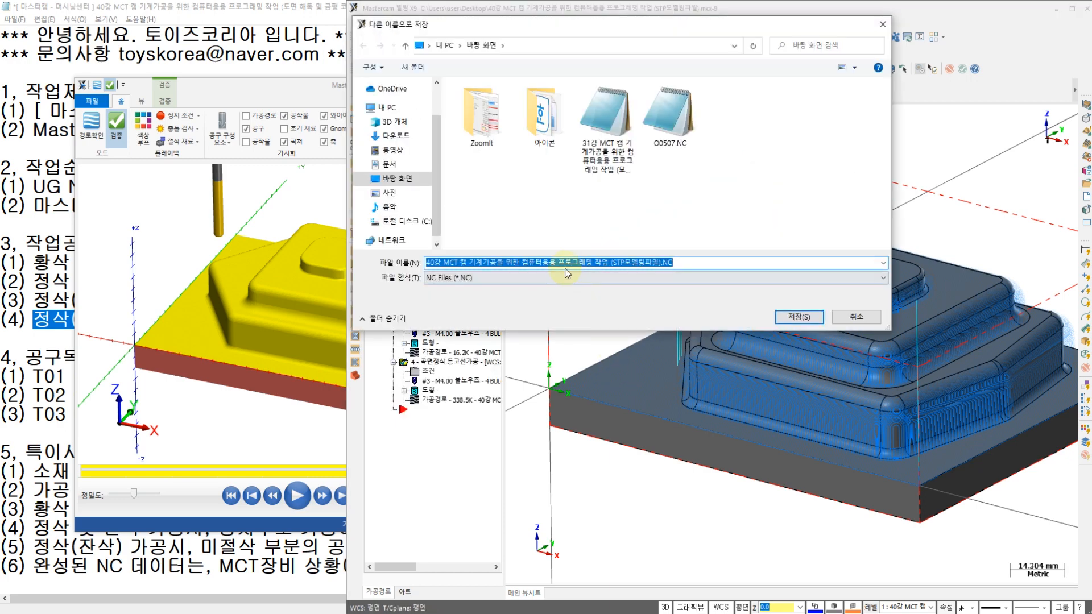
click(674, 122)
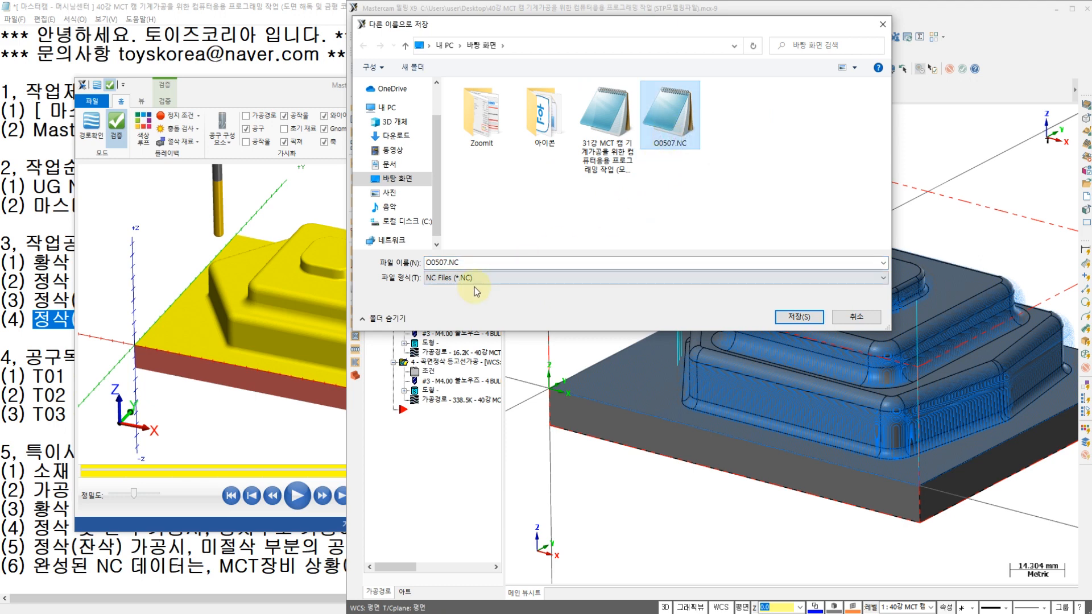
click(429, 262)
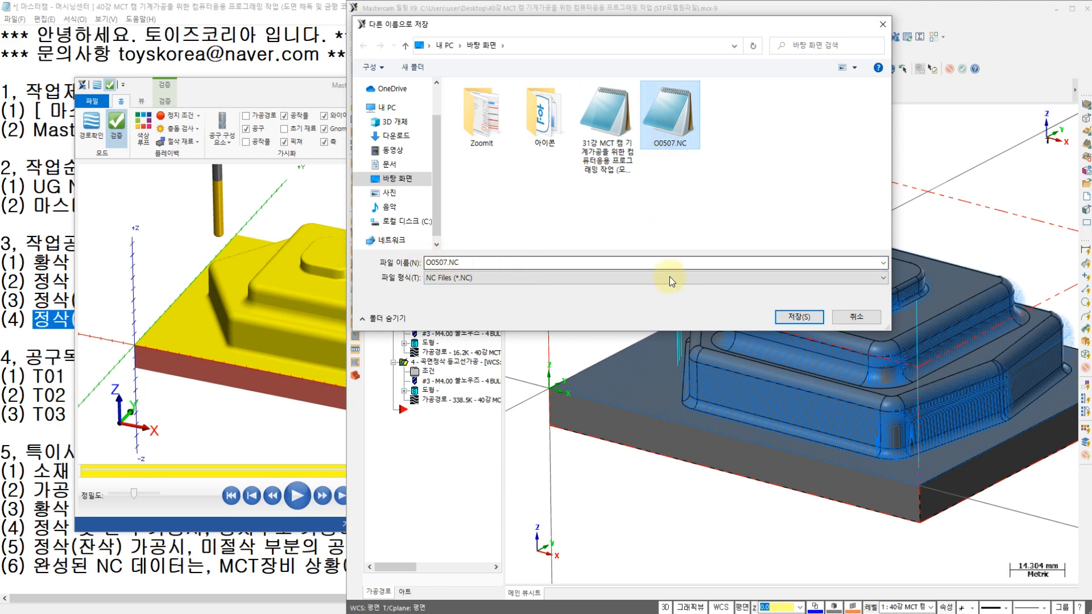
click(796, 316)
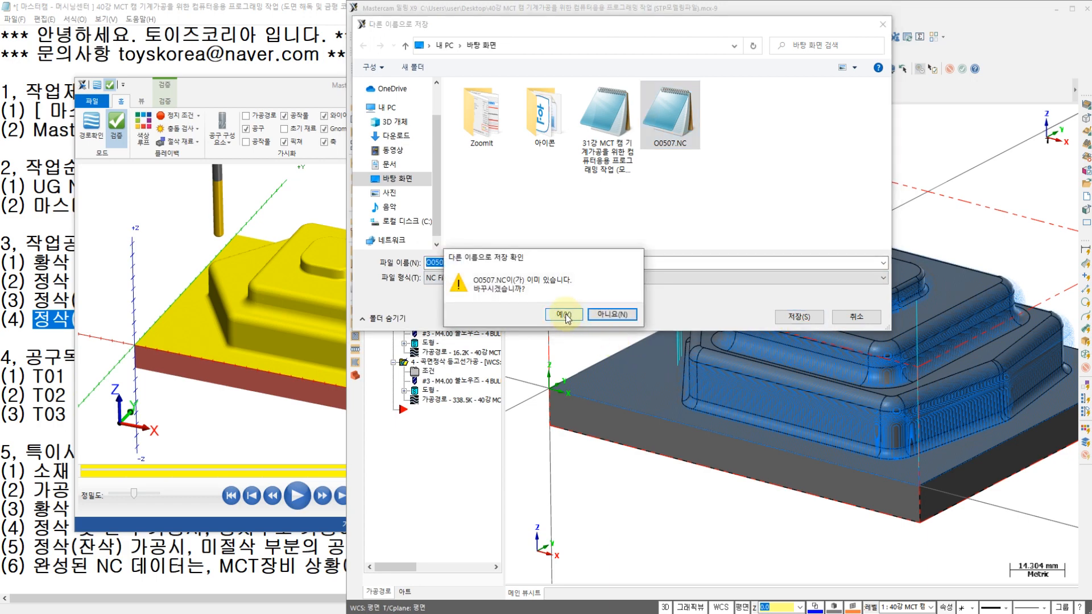
click(563, 315)
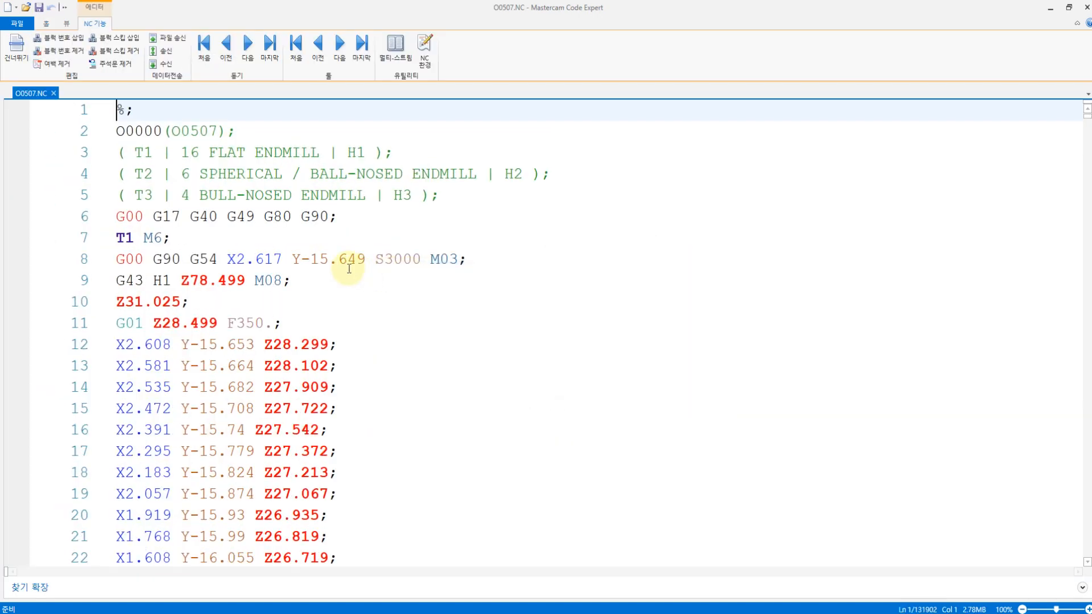
- Remove the semicolon after the opening % and replace the program number line with O0507
click(137, 113)
key(BackSpace)
click(244, 132)
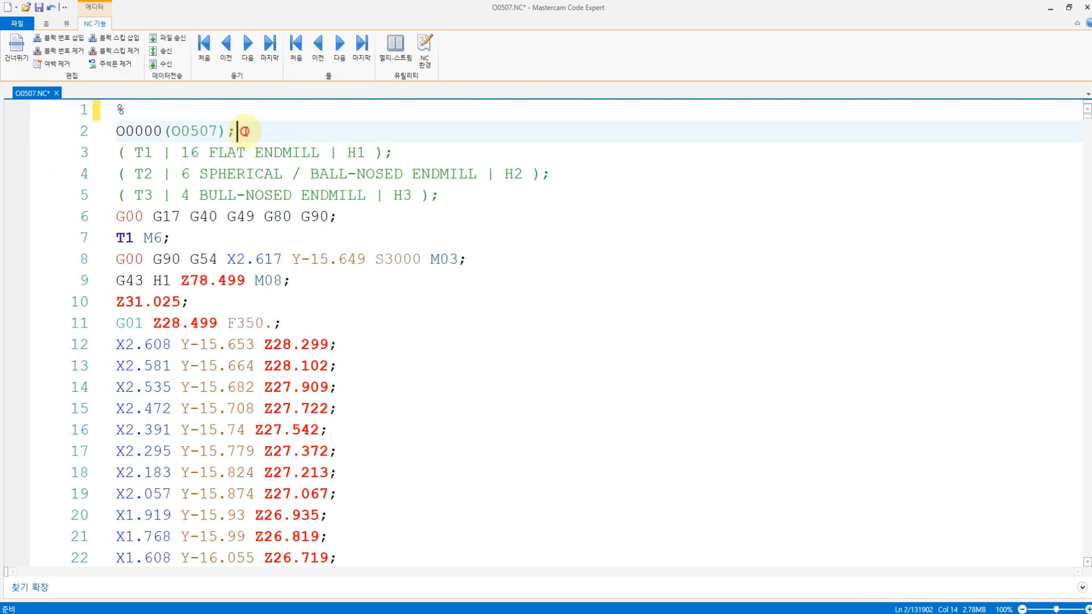
key(BackSpace)
key(BackSpace)
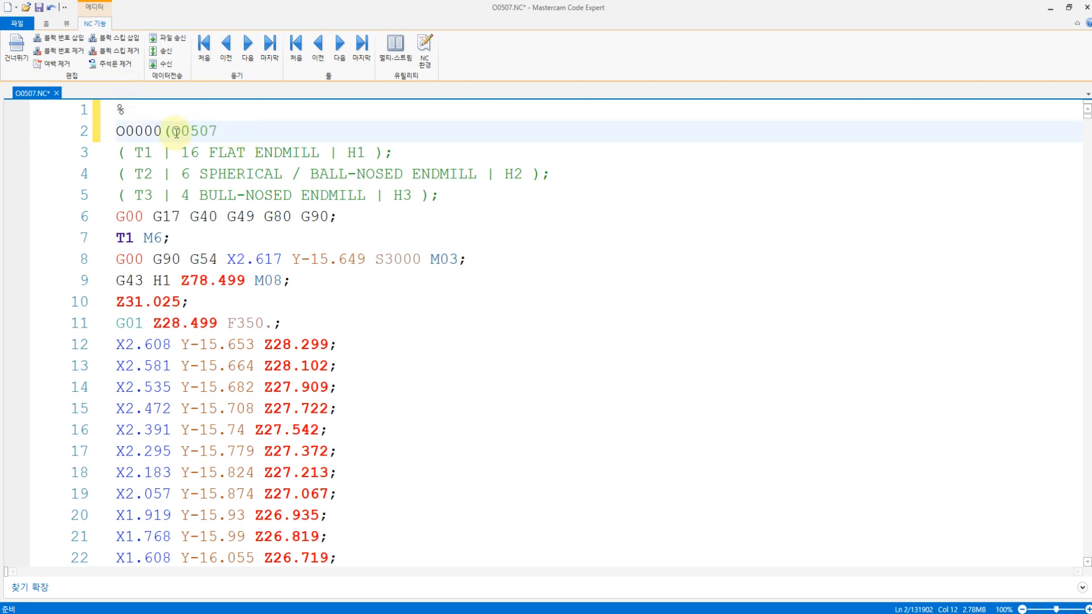
key(BackSpace)
key(BackSpace)
key(BackSpace)
key(BackSpace)
key(BackSpace)
key(BackSpace)
key(BackSpace)
key(BackSpace)
key(BackSpace)
key(BackSpace)
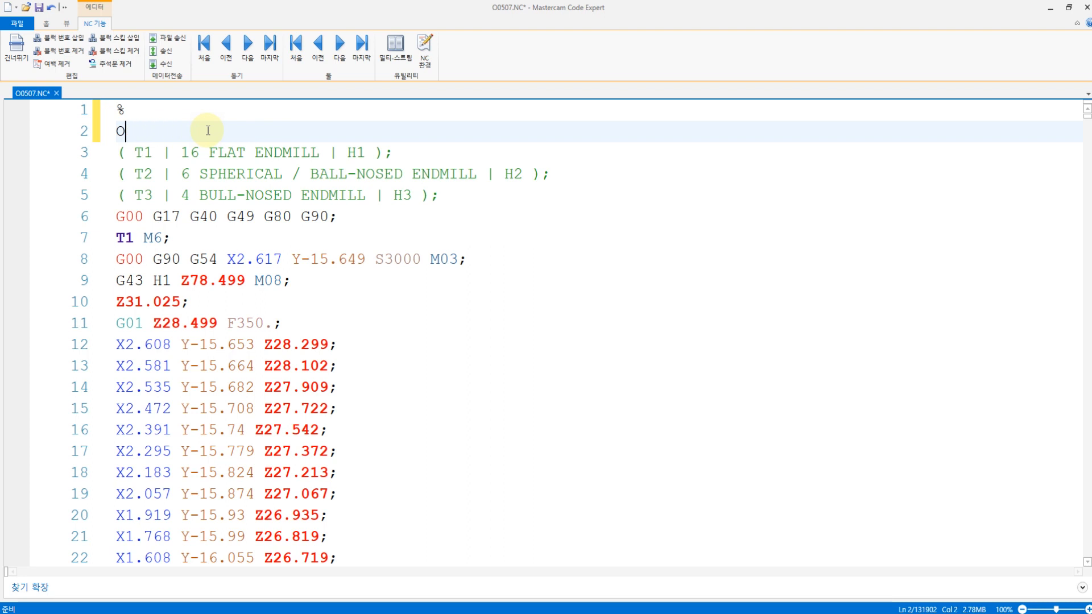
text(0507)
- Delete the three T1, T2 and T3 tool comment lines below the program number, leaving an empty line
click(150, 152)
click(154, 195)
click(152, 173)
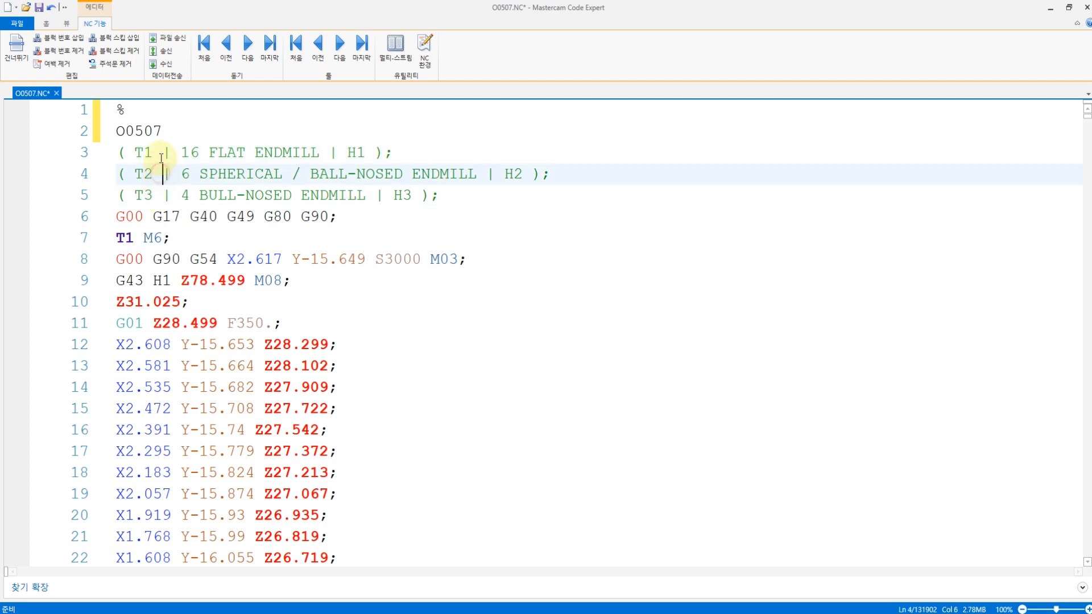
click(159, 152)
click(160, 173)
click(156, 193)
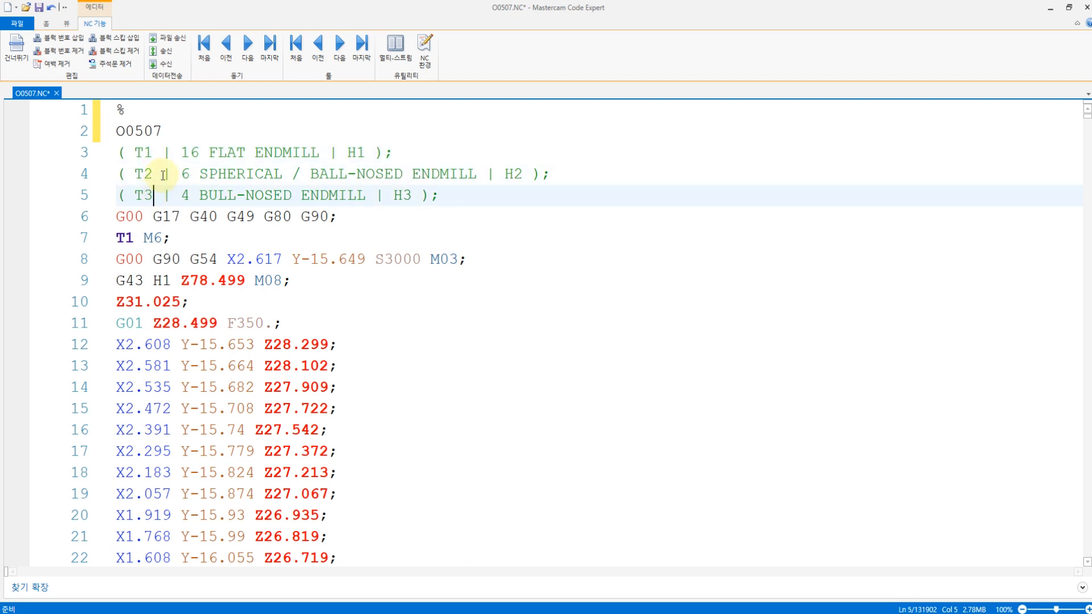
drag(135, 195, 307, 197)
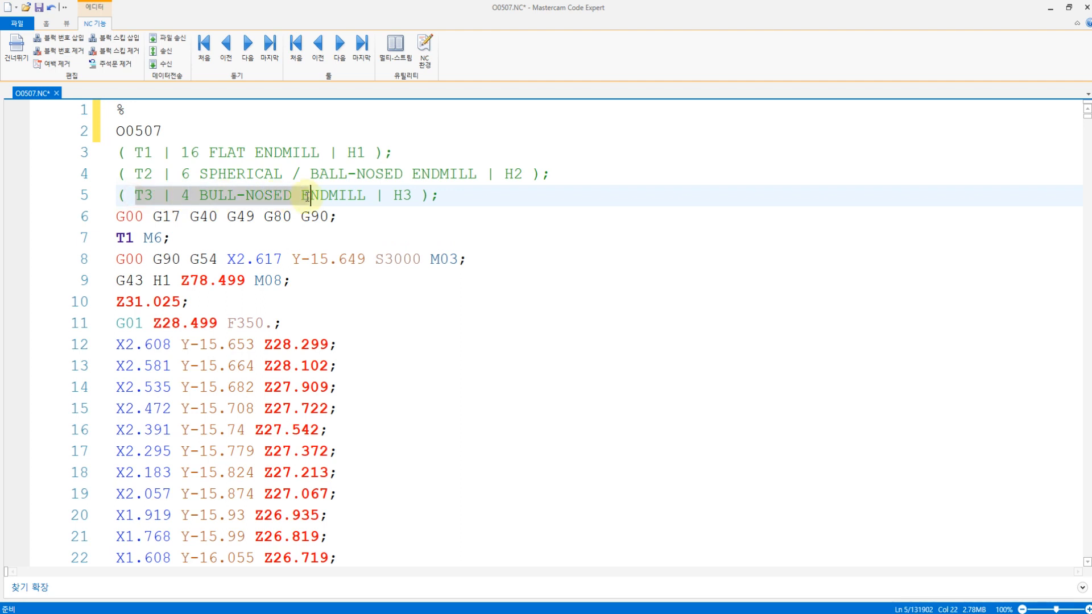
click(302, 195)
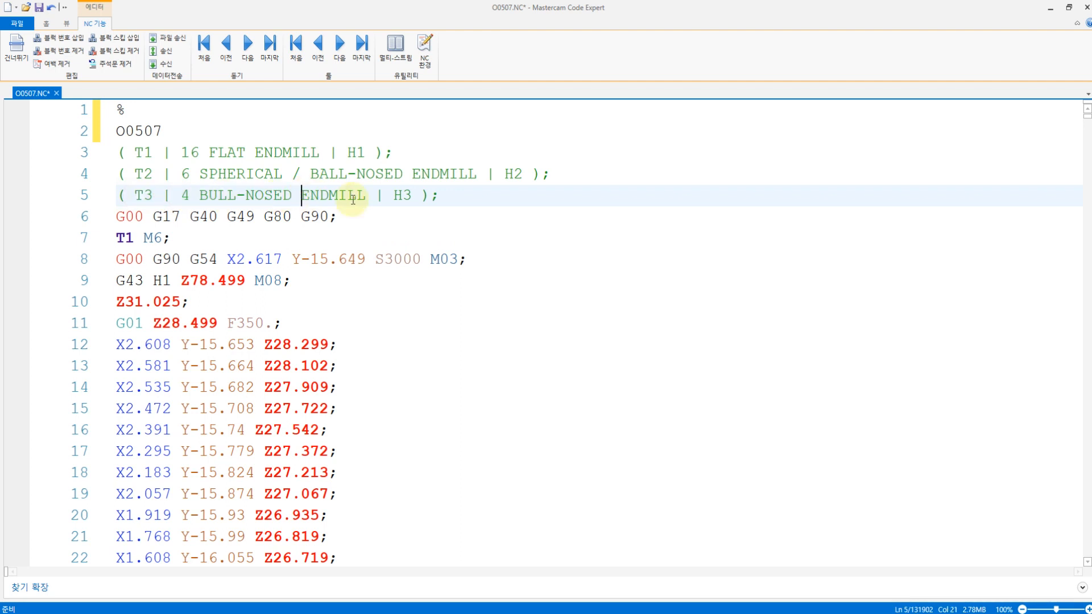
drag(444, 195, 126, 196)
click(356, 216)
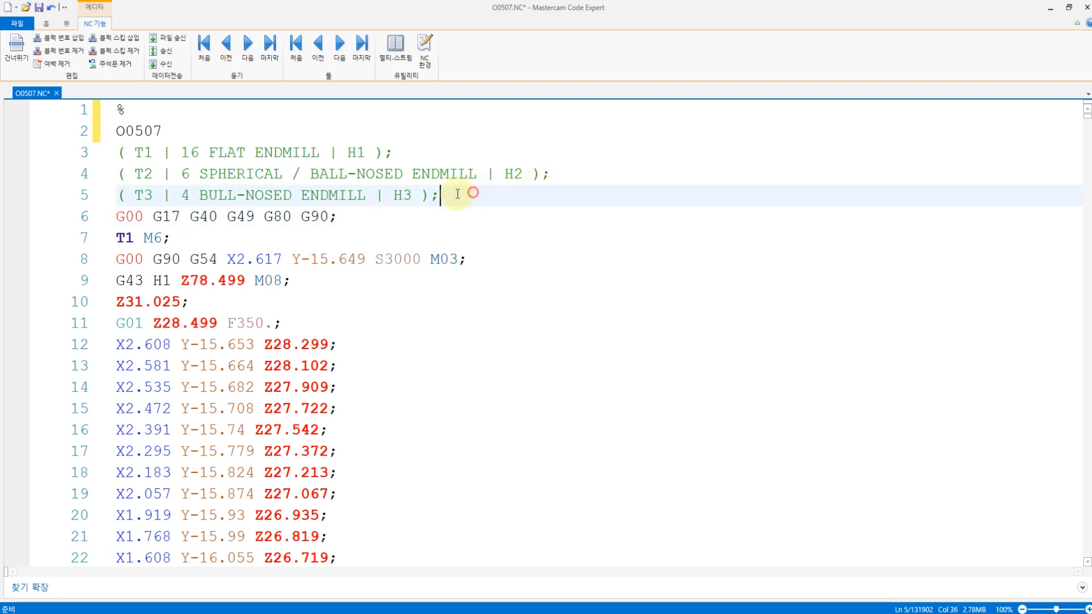
drag(458, 196, 117, 156)
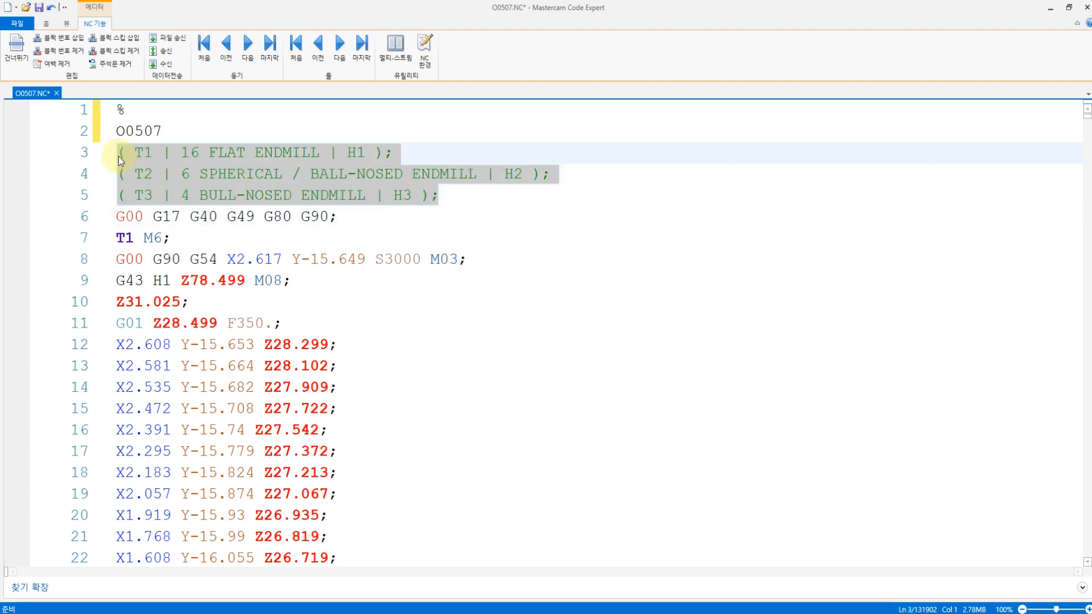
key(Return)
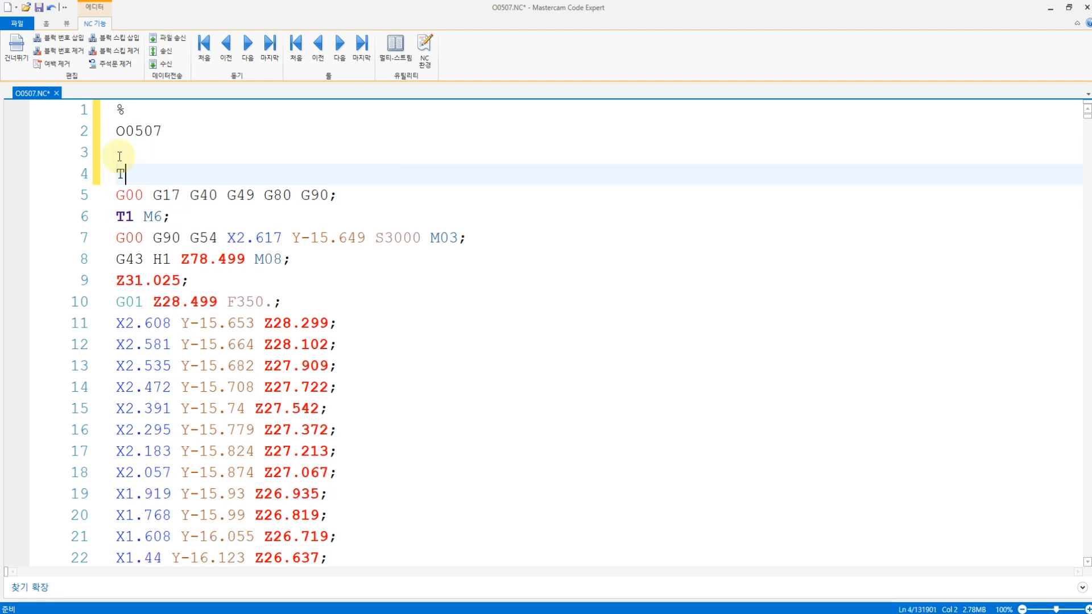
key(BackSpace)
- Enter the safety block G17 G40 G49 G80 on the line below the program number
text(G17 G40)
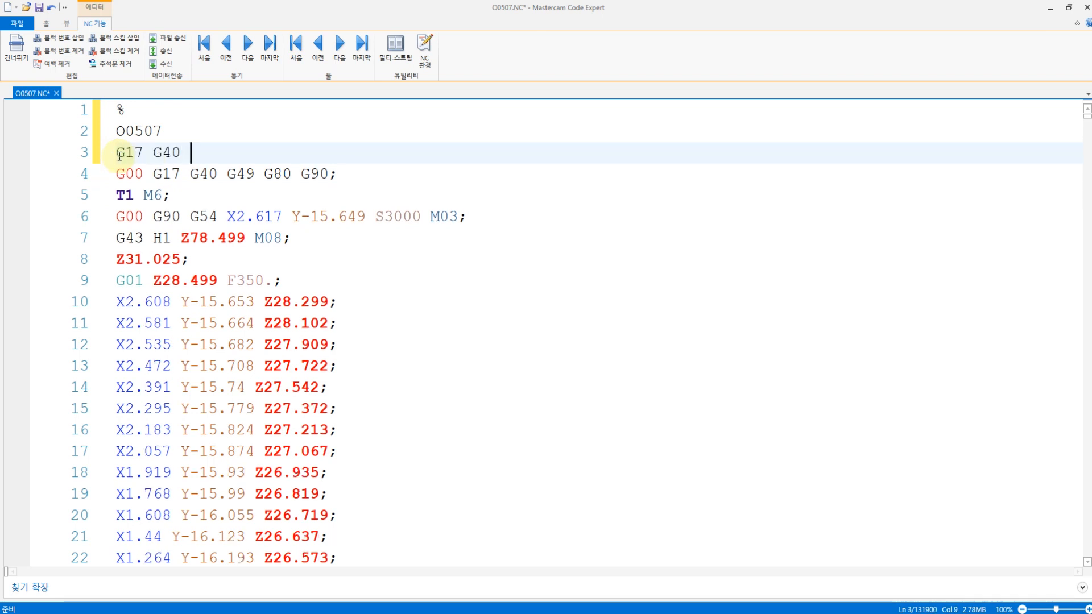
text( G40)
key(BackSpace)
text(9 )
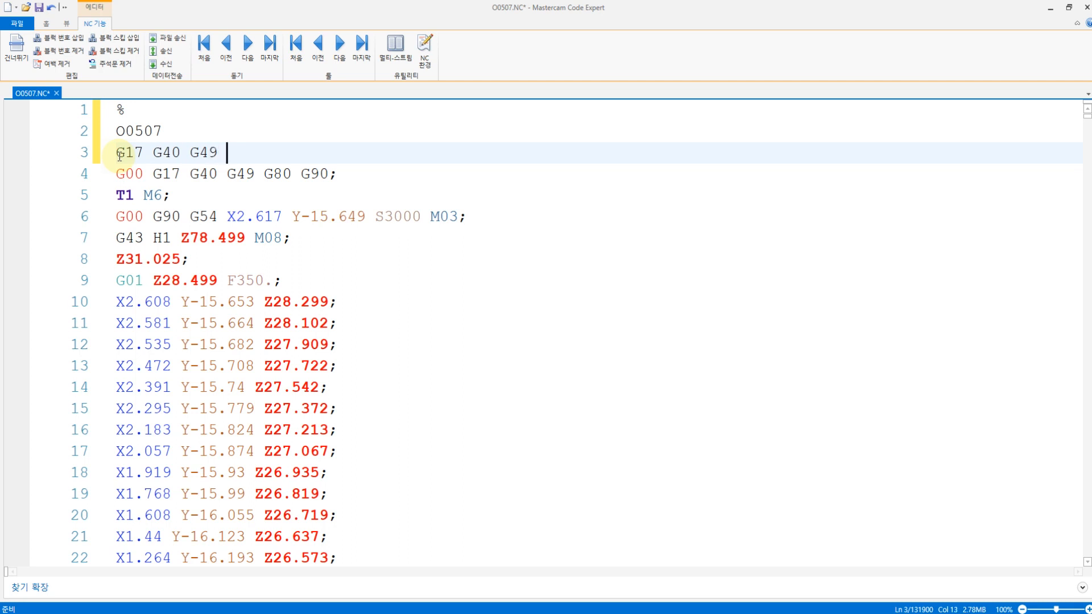
text(G480)
key(BackSpace)
key(BackSpace)
key(BackSpace)
text(80)
key(Return)
- Add the reference return block G91 G28 X0. Y0. Z0.; below the safety block
text(G9)
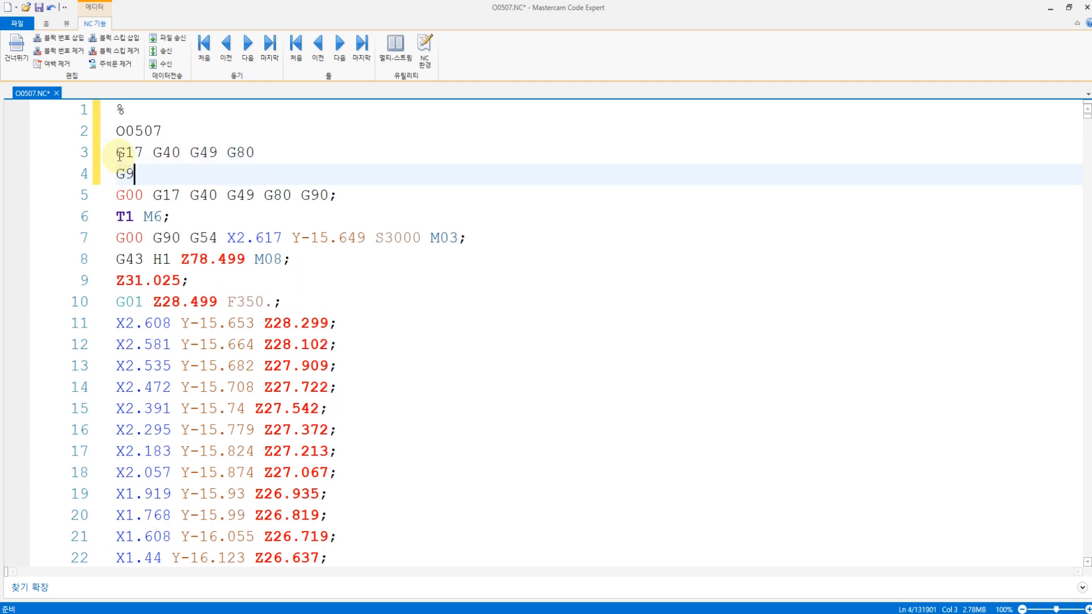
text(1 G29)
key(BackSpace)
key(BackSpace)
text(8 X0. )
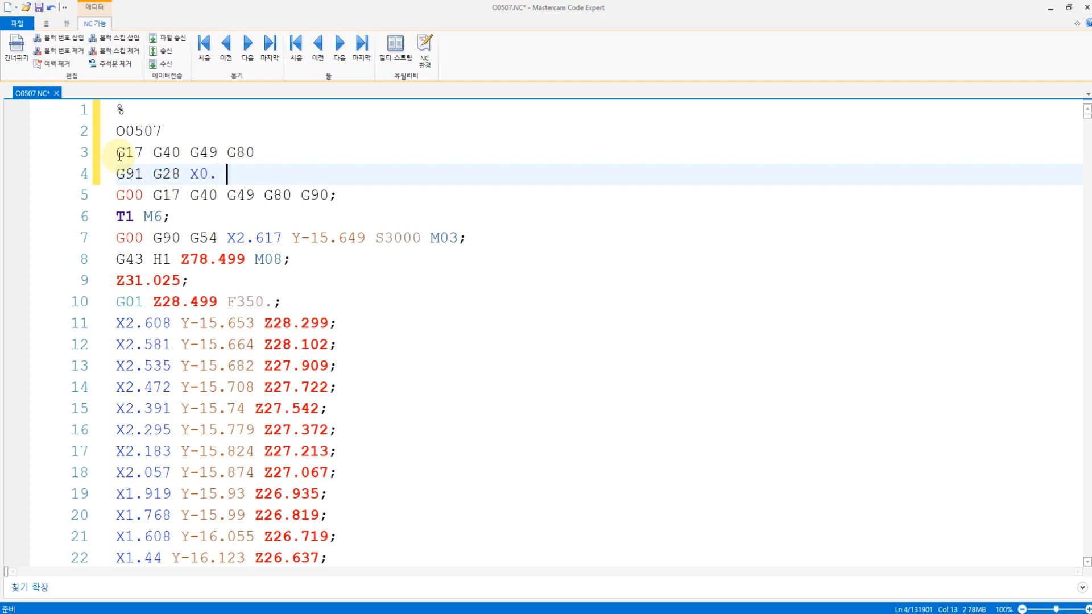
text(Y0. Z0.;)
key(Return)
- Add the tool change position block G91 G30 Z0. M19; below the G28 block
text(G91 G3)
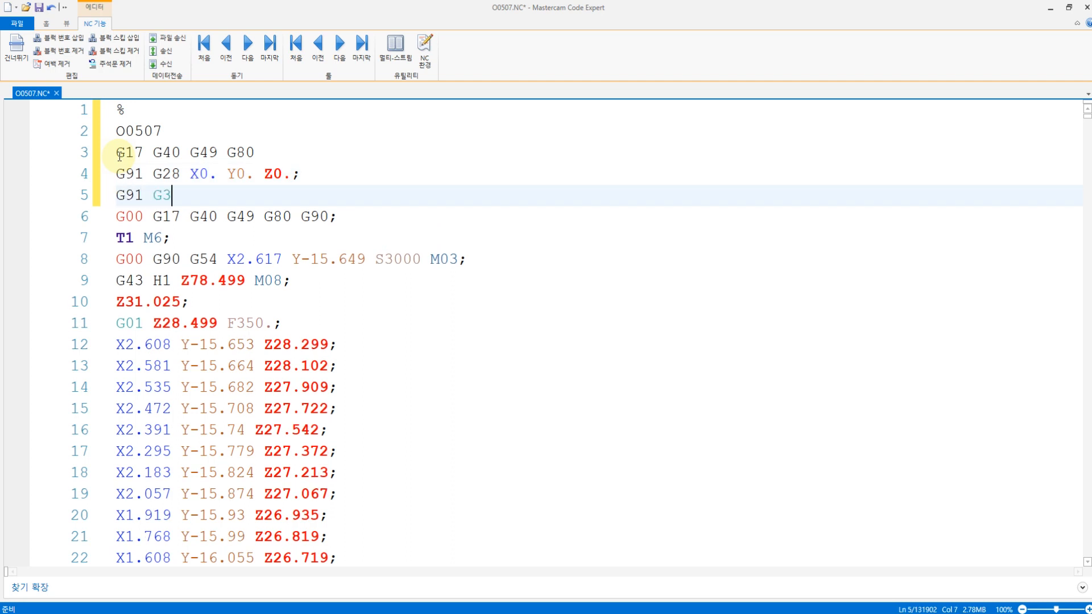
text(0 Z0)
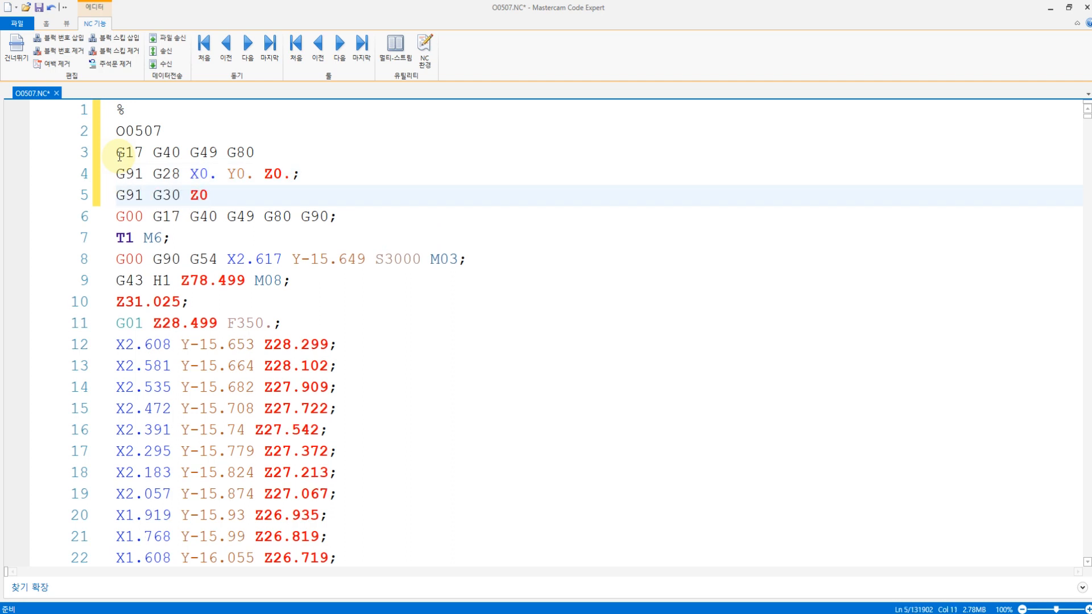
text(. M19;)
- Delete the posted G00 G17 G40 G49 G80 G90 line above the first tool change
key(Down)
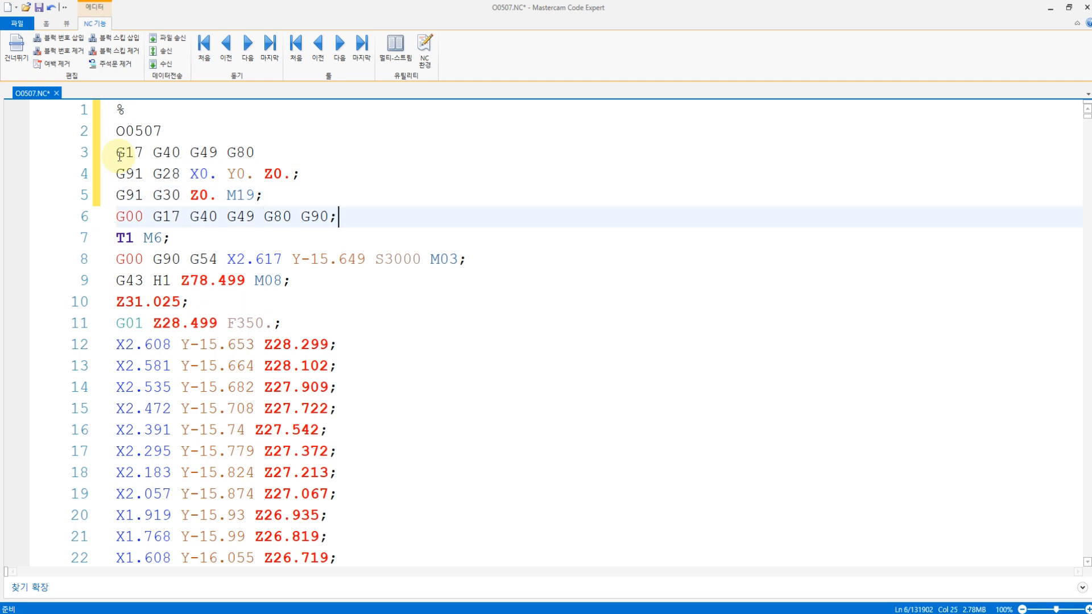
key(shift+Home)
key(BackSpace)
key(BackSpace)
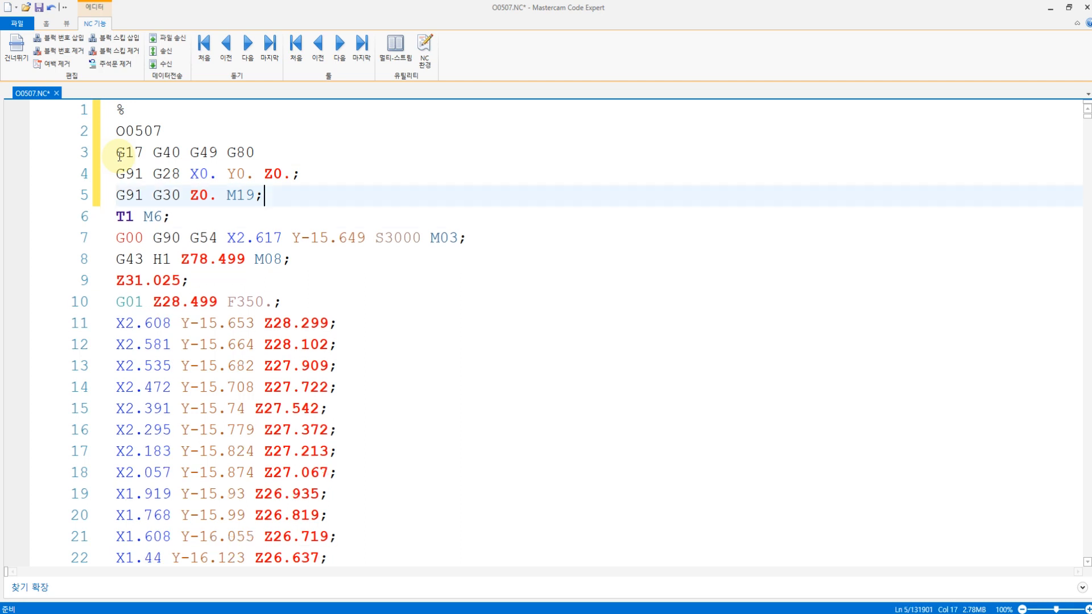
- Insert a T2; block directly below the T1 M6 tool change
key(Down)
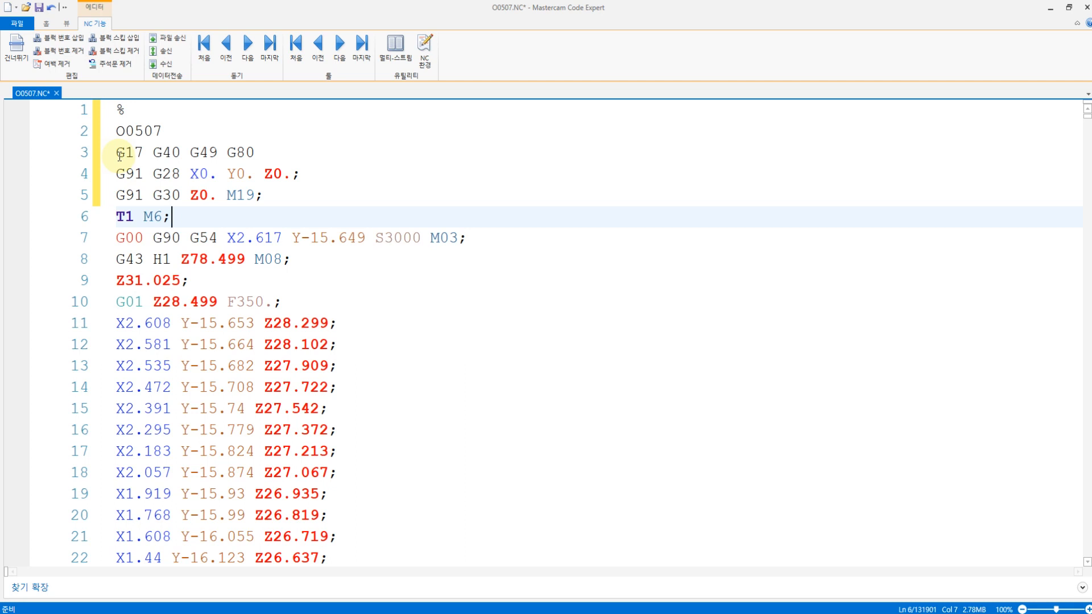
key(Return)
text(T2;)
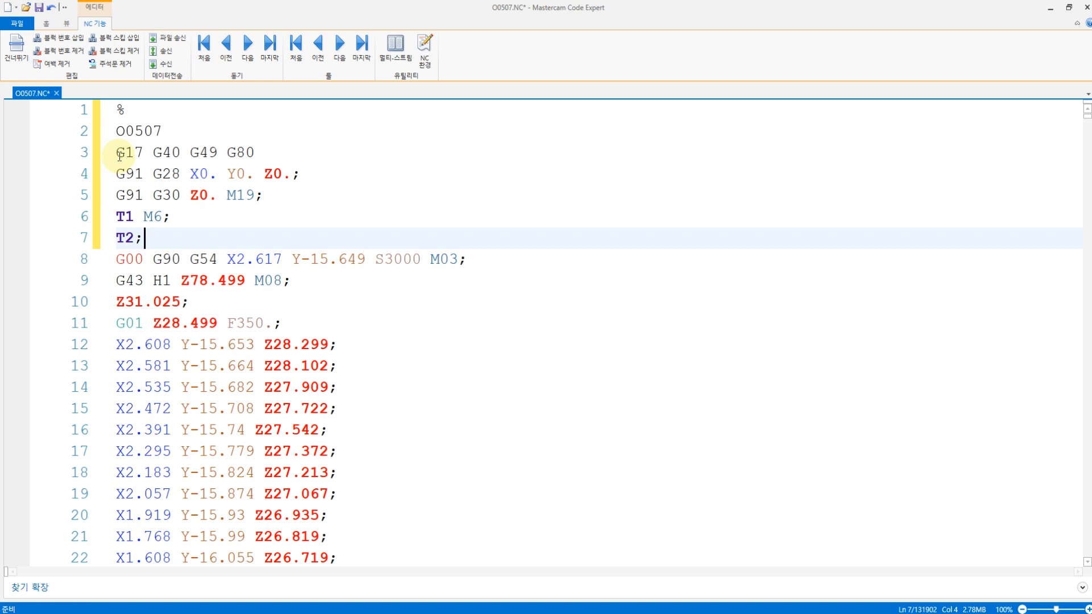
- Examine the approach Z height in the G43 H1 tool length compensation block
click(190, 260)
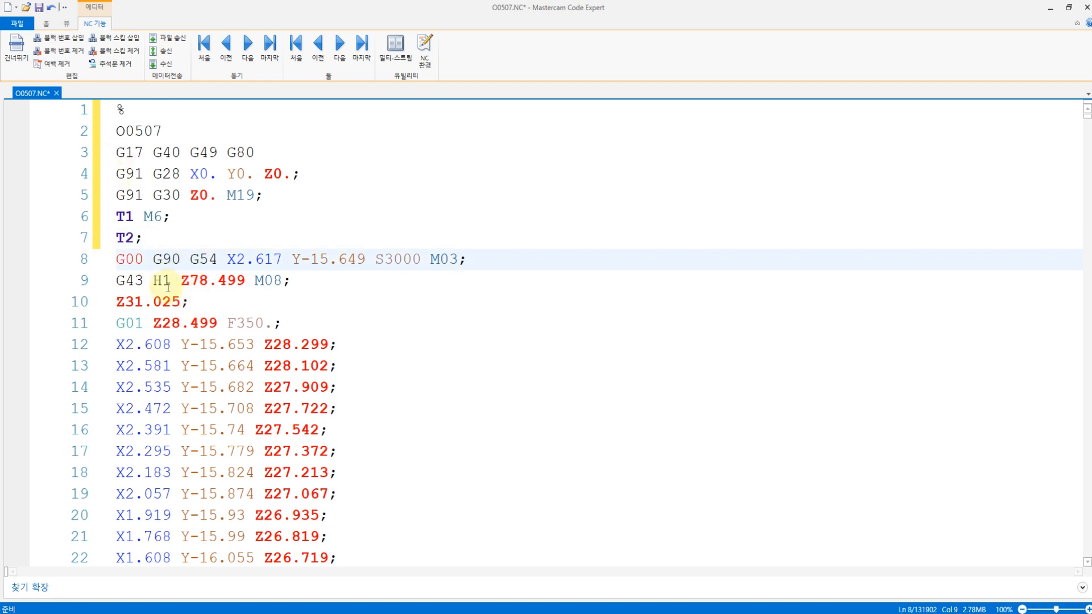
drag(171, 284, 239, 282)
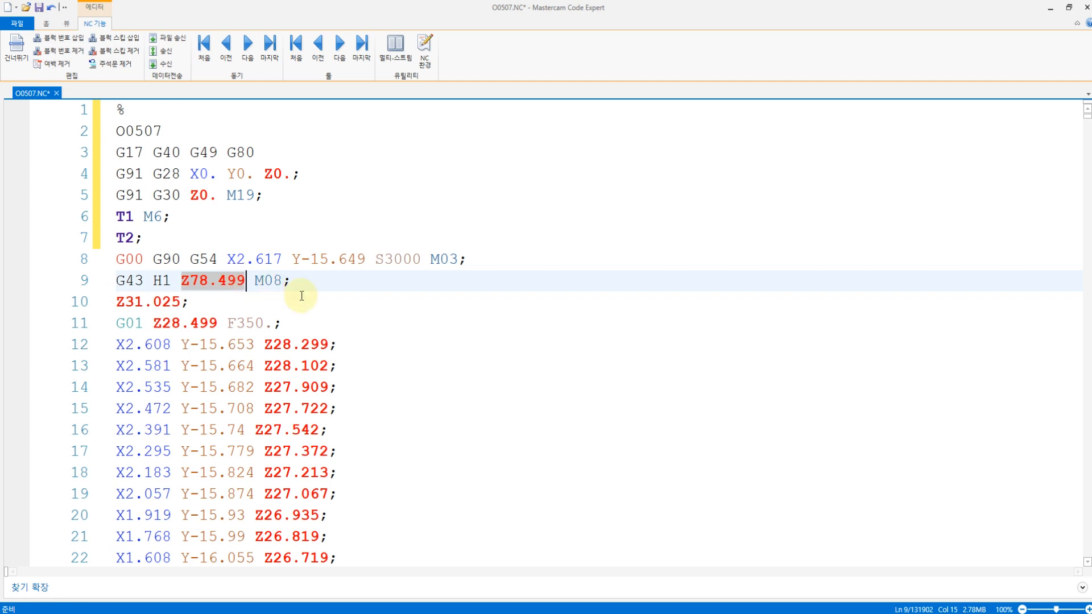
mouse_move(491, 332)
mouse_down()
mouse_move(659, 336)
mouse_move(541, 362)
mouse_move(490, 349)
mouse_move(491, 335)
mouse_move(450, 359)
mouse_move(475, 361)
mouse_move(646, 245)
mouse_move(649, 336)
mouse_move(818, 331)
mouse_move(802, 224)
mouse_move(786, 251)
mouse_move(834, 242)
mouse_up()
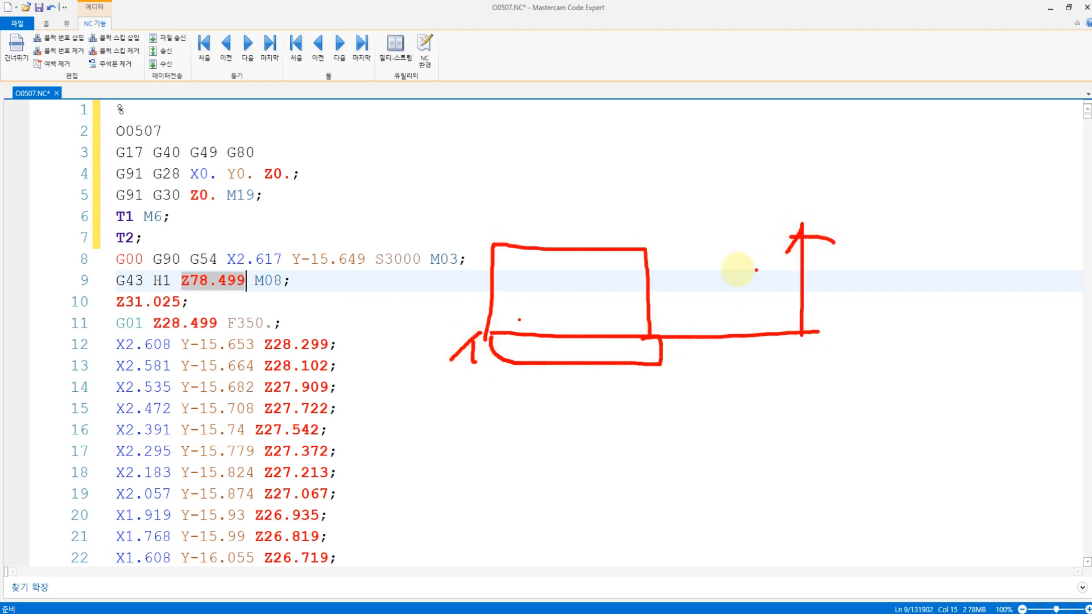
drag(646, 249, 688, 249)
drag(762, 265, 762, 290)
mouse_move(832, 277)
mouse_down()
mouse_move(842, 298)
mouse_move(833, 312)
mouse_move(895, 307)
mouse_up()
mouse_move(887, 260)
mouse_down()
mouse_move(858, 338)
mouse_move(916, 275)
mouse_up()
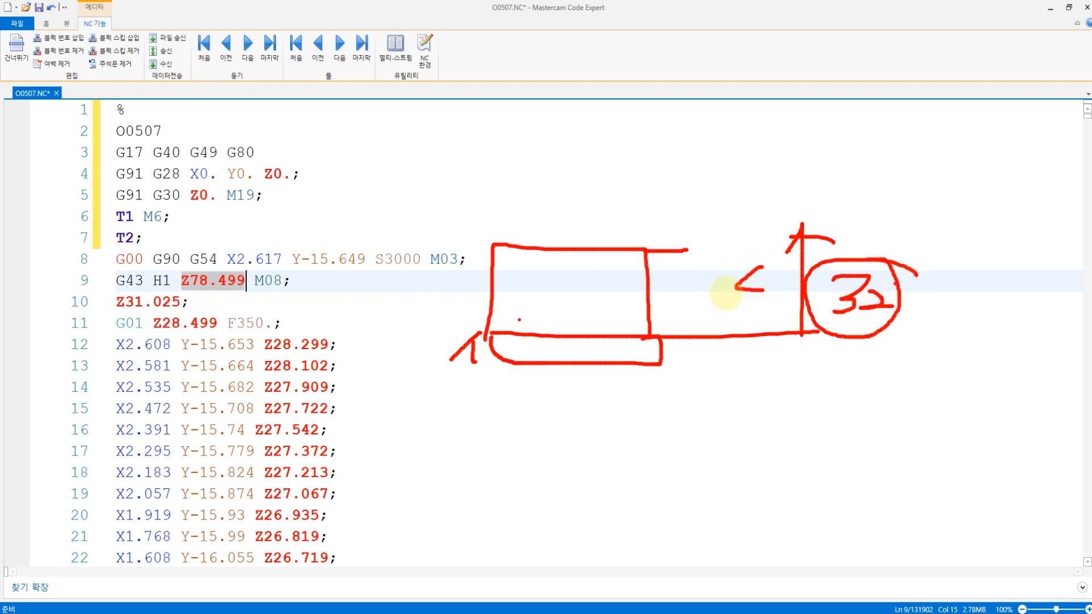
mouse_move(244, 295)
mouse_down()
mouse_move(177, 274)
mouse_move(249, 292)
mouse_up()
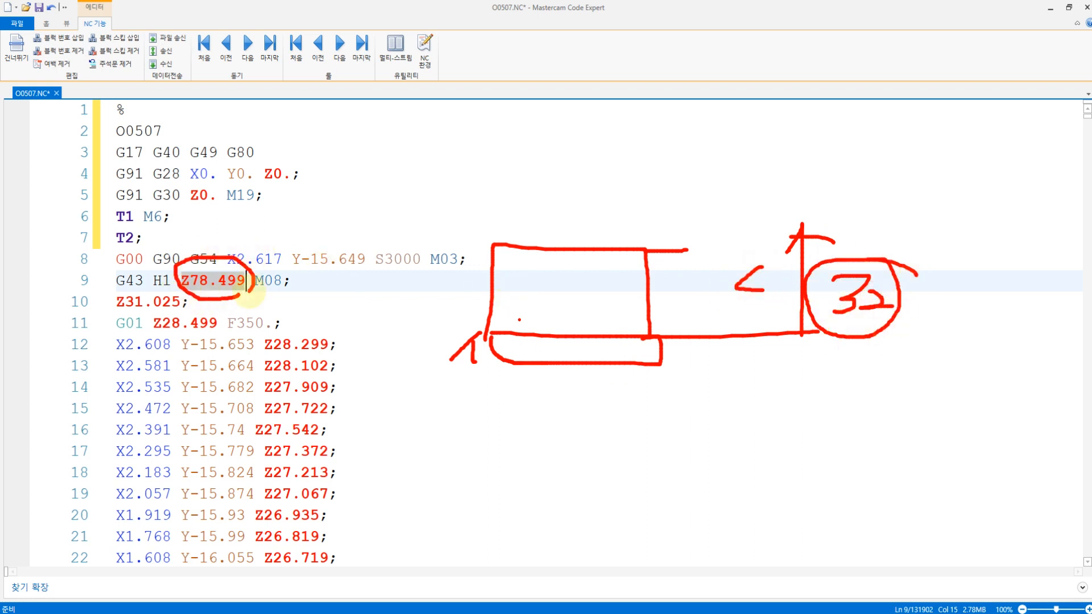
mouse_move(816, 295)
mouse_down()
mouse_move(634, 239)
mouse_move(344, 271)
mouse_up()
drag(272, 259, 268, 275)
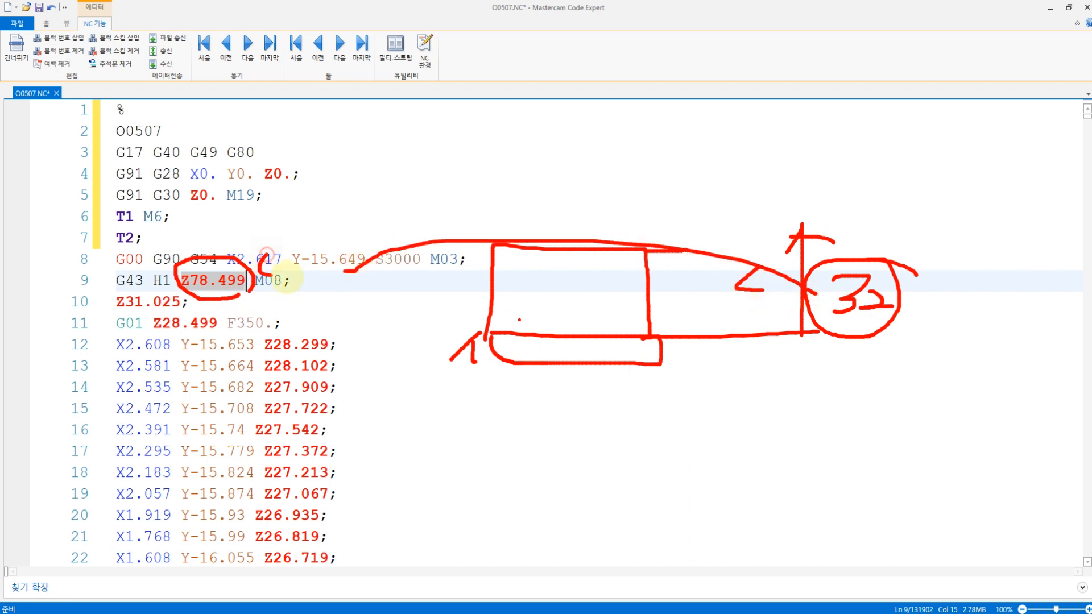
key(Escape)
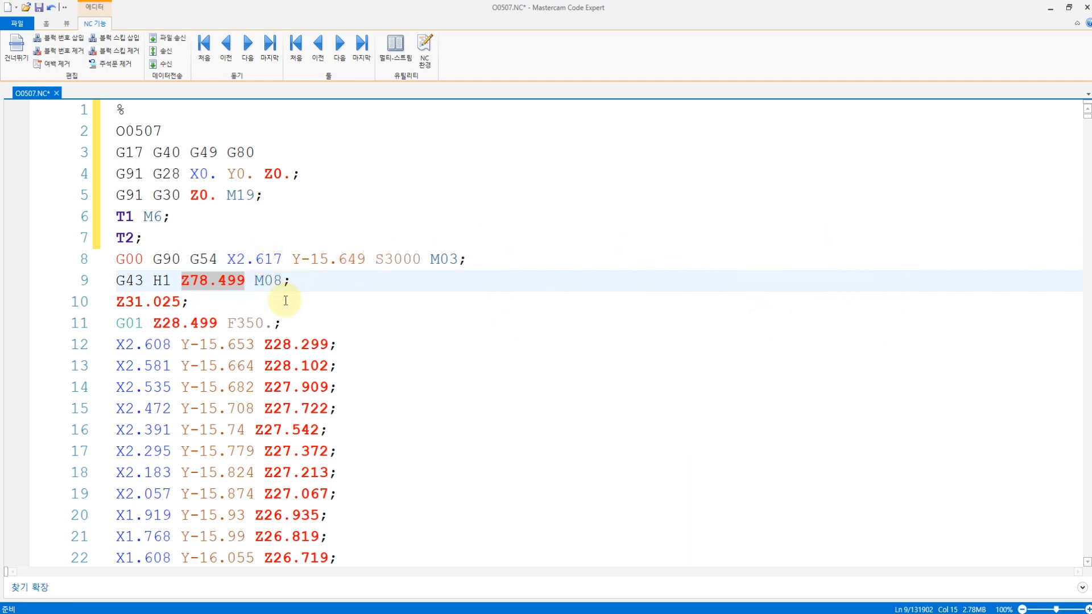
click(286, 301)
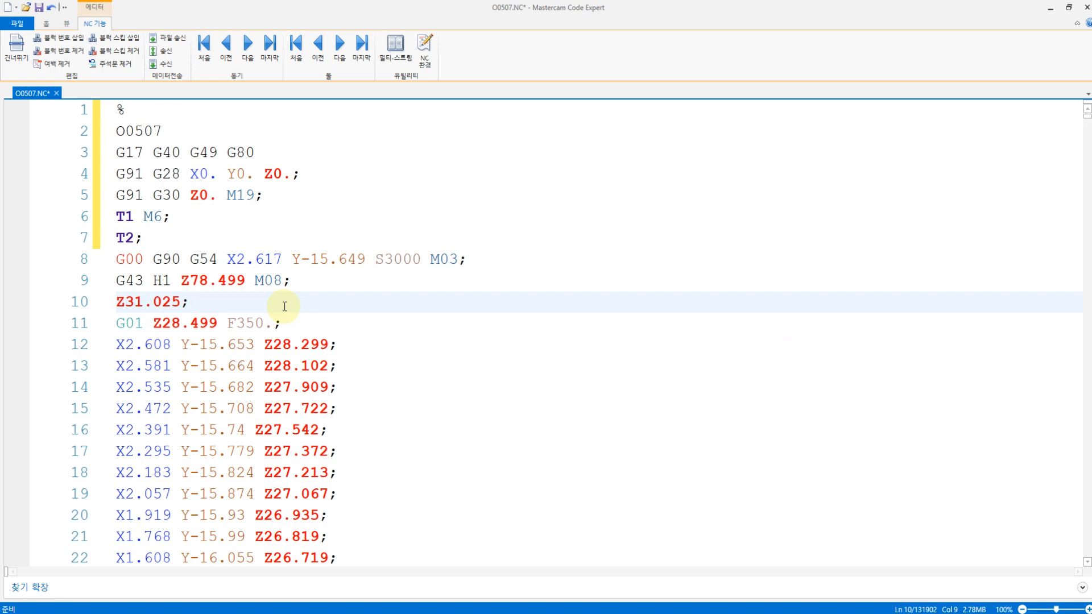
- Search the NC program for the T2 and T3 tool change blocks
key(ctrl+f)
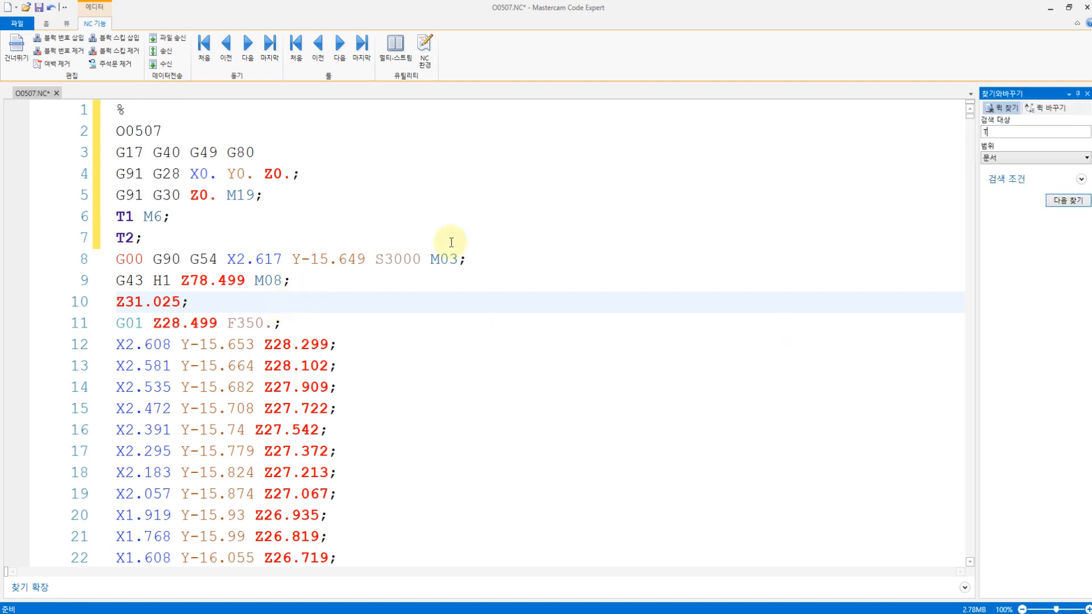
key(Return)
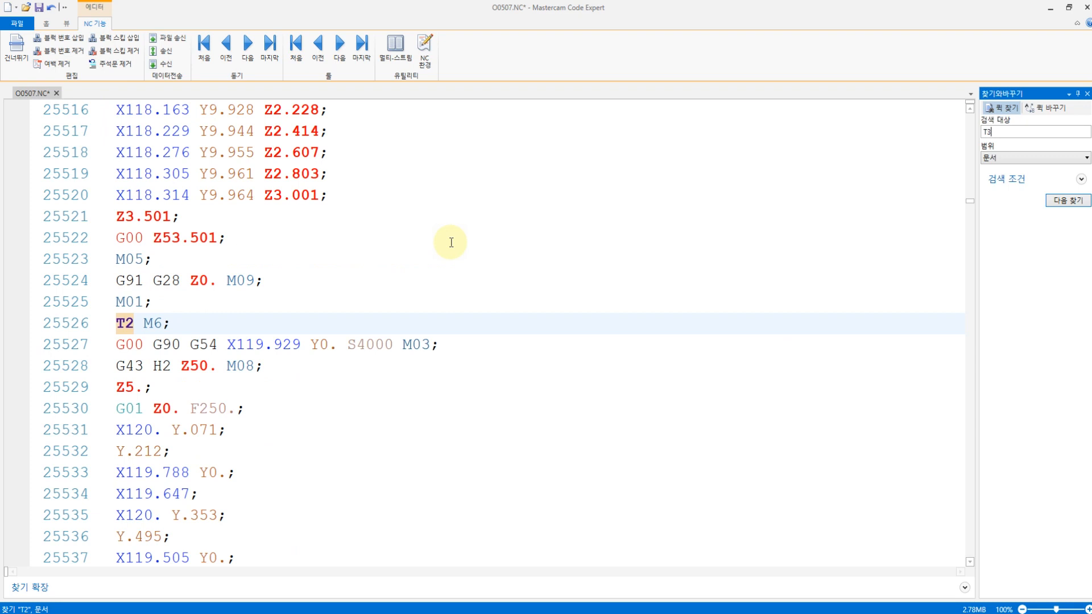
key(Return)
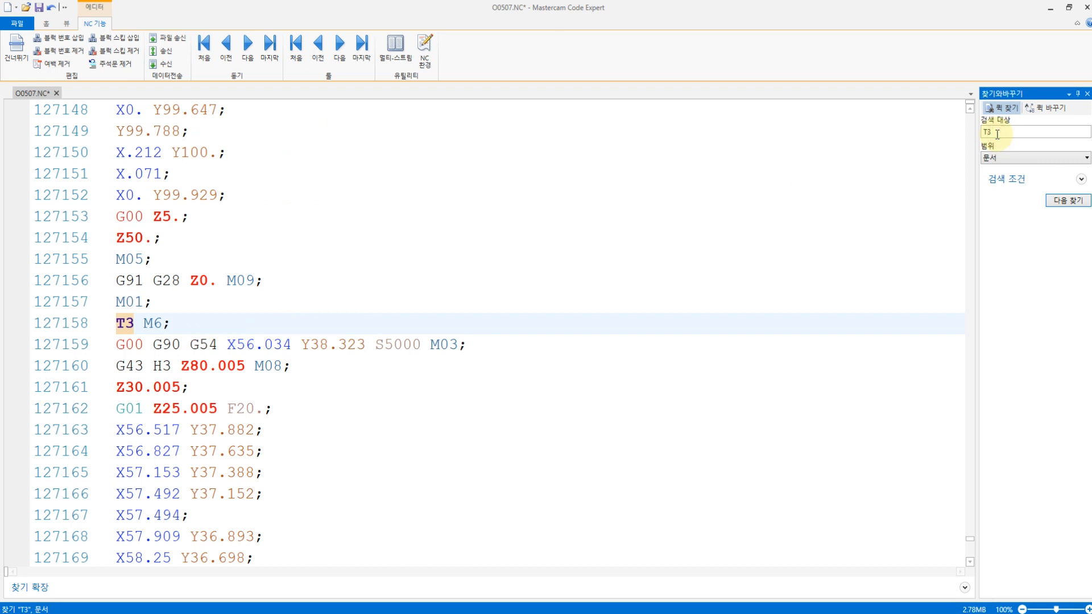
click(121, 344)
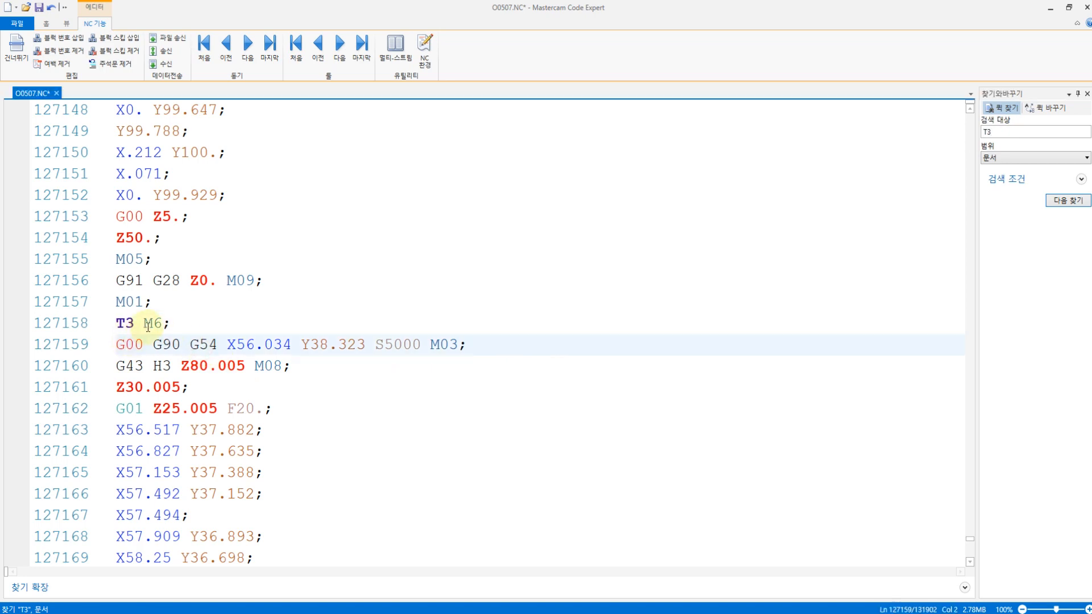
- Remove the semicolon after the closing % at the end of the program
scroll(148, 326, down, 12)
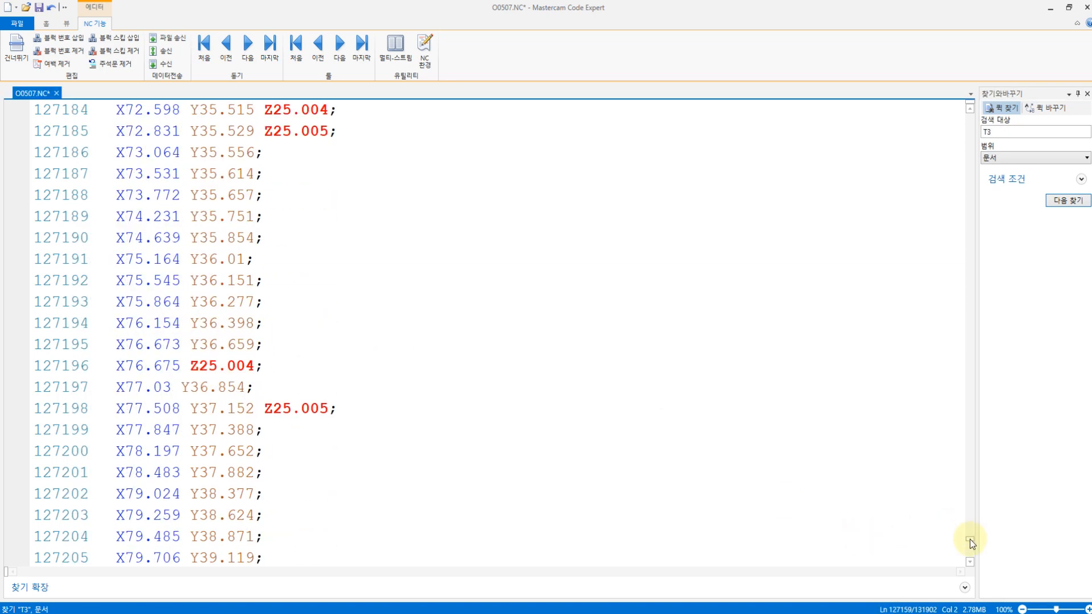
drag(970, 539, 968, 558)
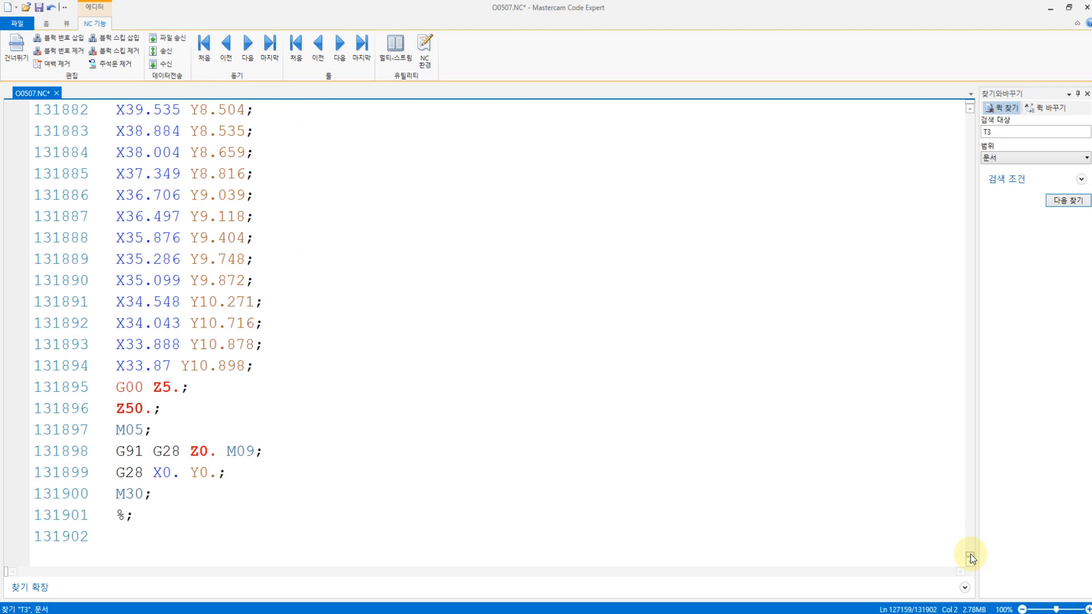
click(133, 515)
key(BackSpace)
click(136, 495)
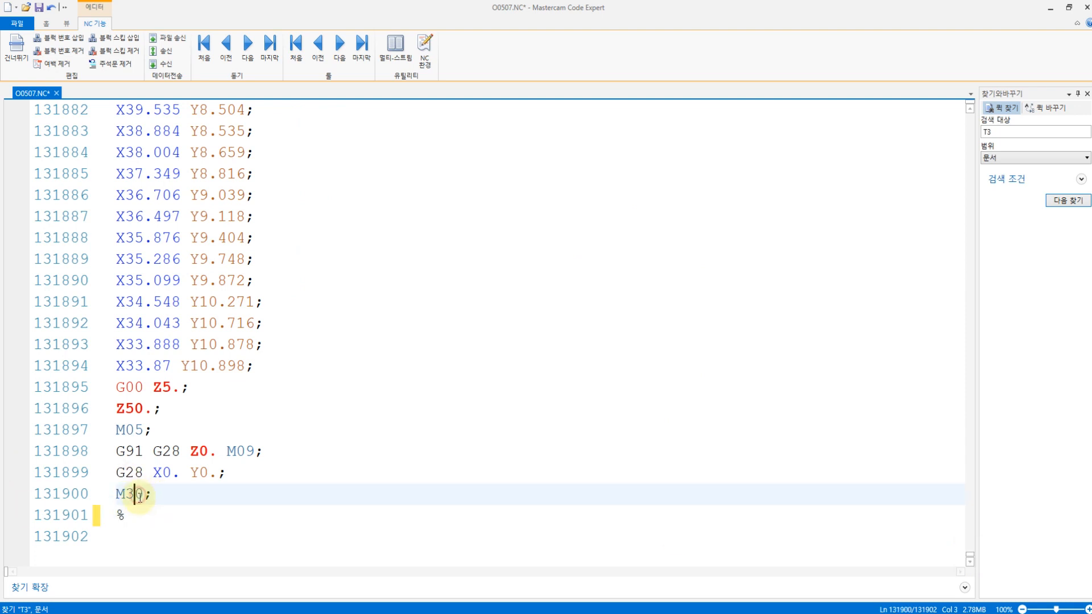
- Replace the M30 program end code before the closing % with M02 and save the NC file
key(BackSpace)
key(BackSpace)
text(02)
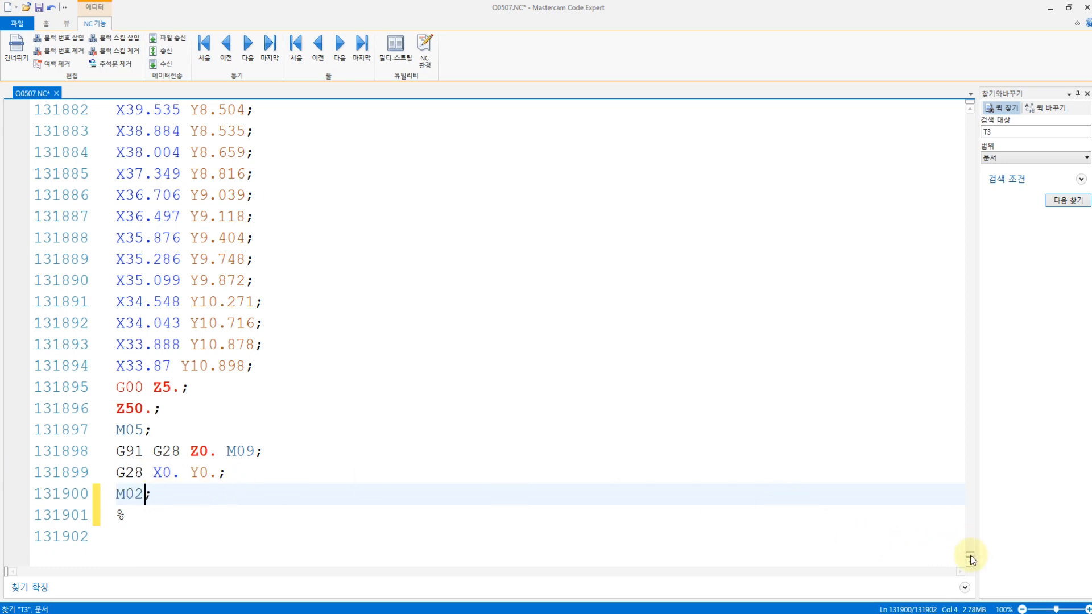
drag(970, 555, 955, 111)
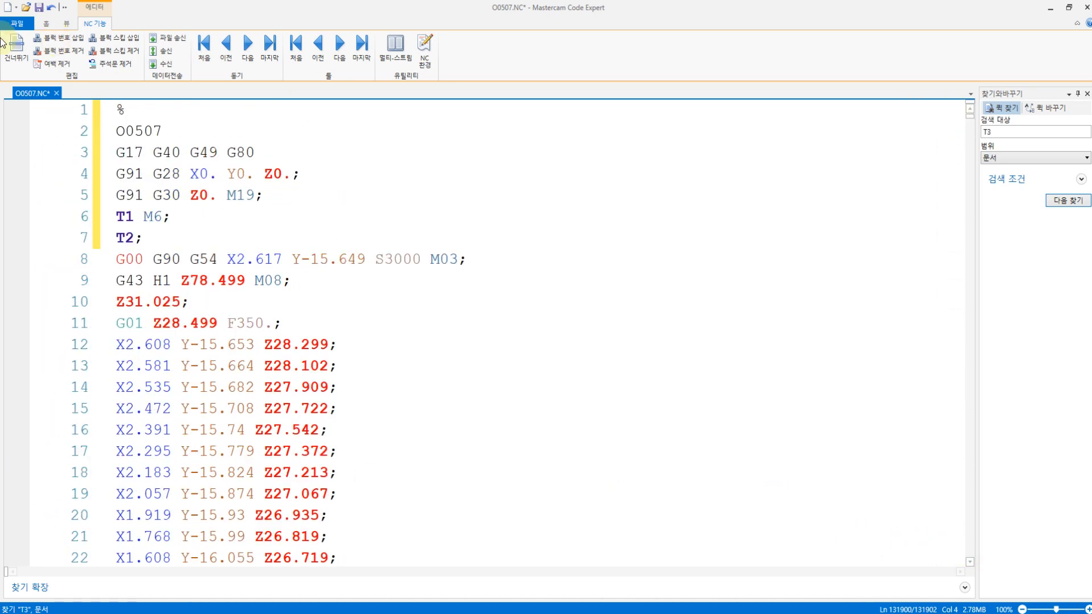
click(38, 7)
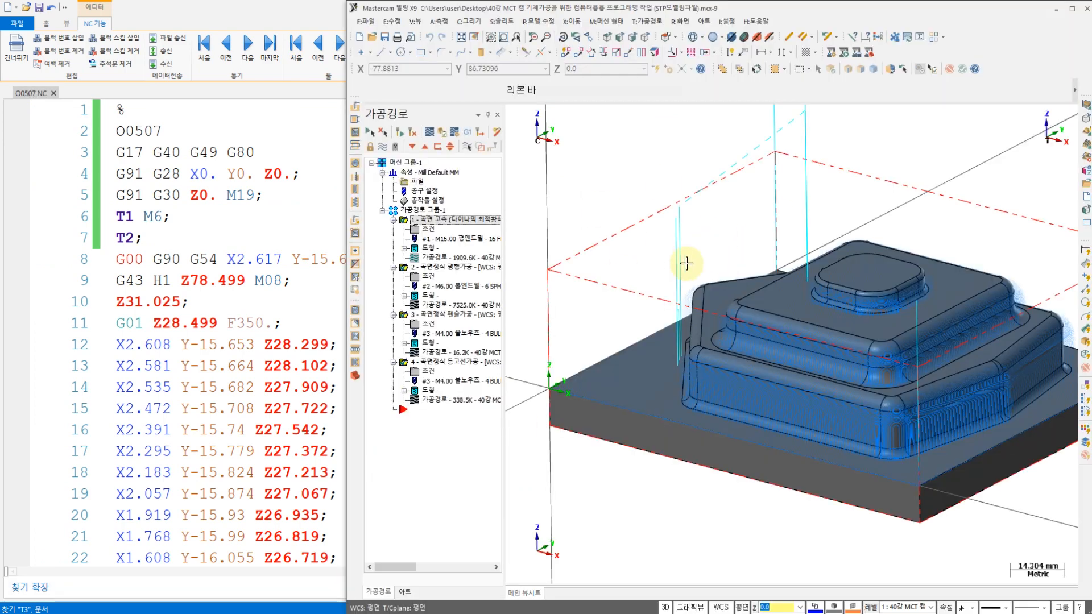
- Switch to Mastercam and show the dynamic roughing toolpath on the mold core, inspecting it from several angles
mouse_move(687, 261)
middle_down()
mouse_move(700, 273)
mouse_move(663, 292)
mouse_move(674, 250)
middle_up()
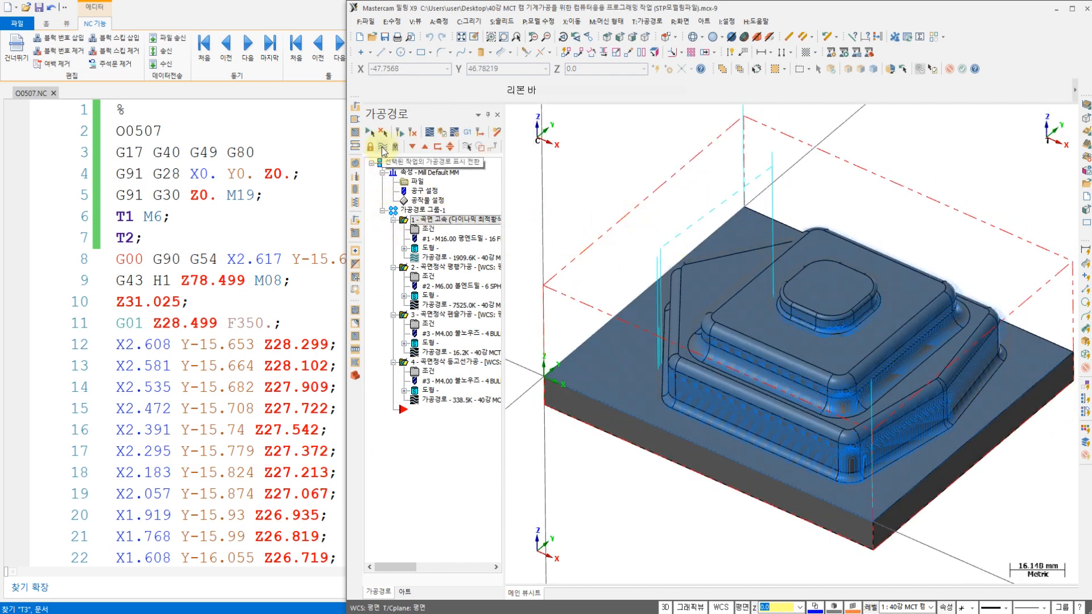
click(382, 149)
click(382, 149)
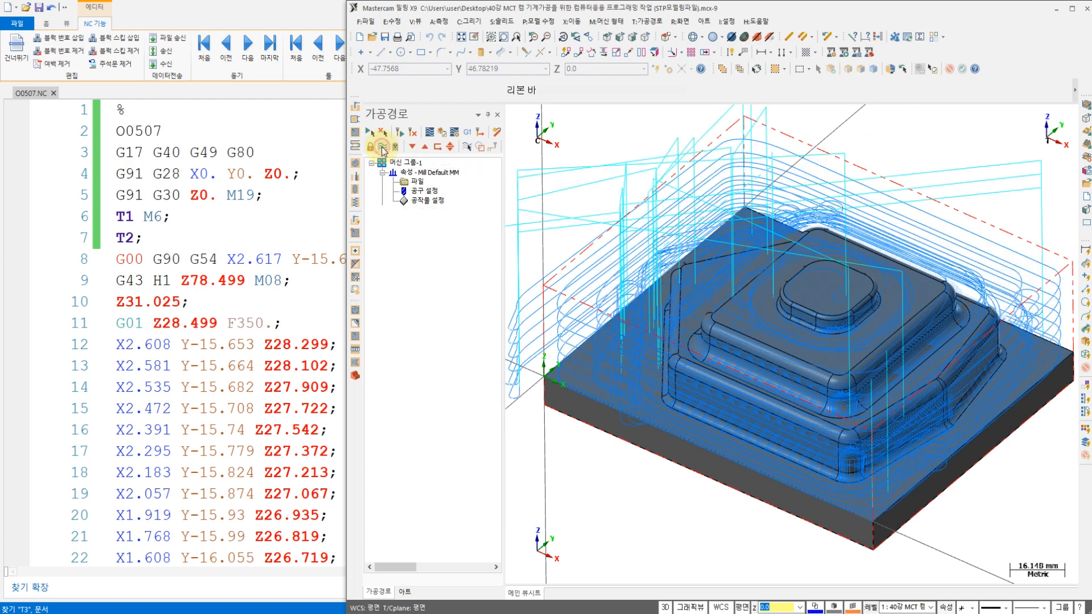
click(382, 149)
scroll(897, 248, down, 2)
middle_drag(953, 368, 954, 352)
scroll(807, 286, up, 1)
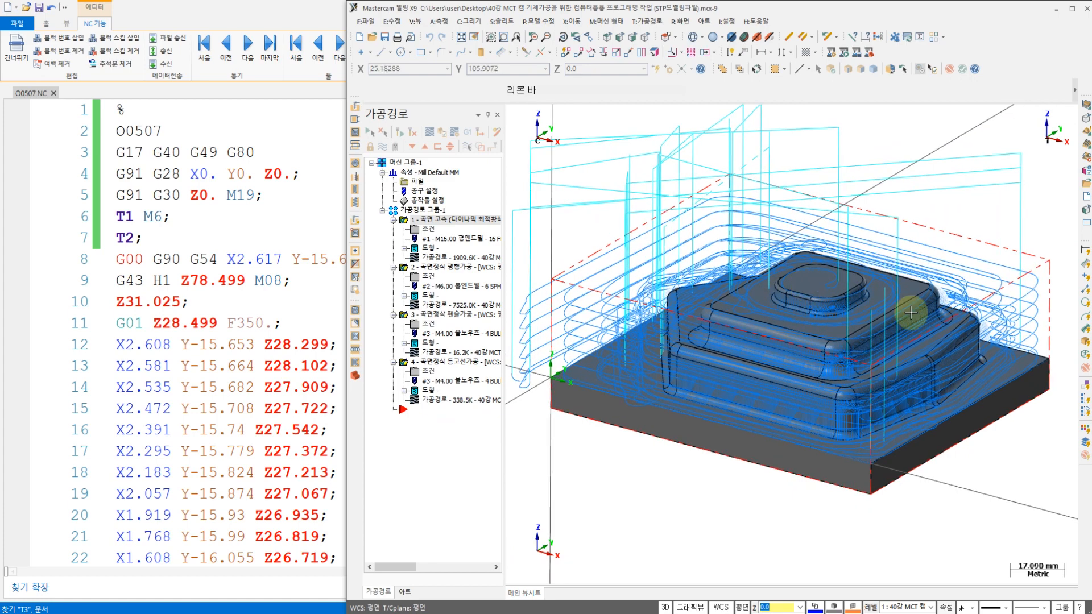
middle_drag(925, 316, 930, 330)
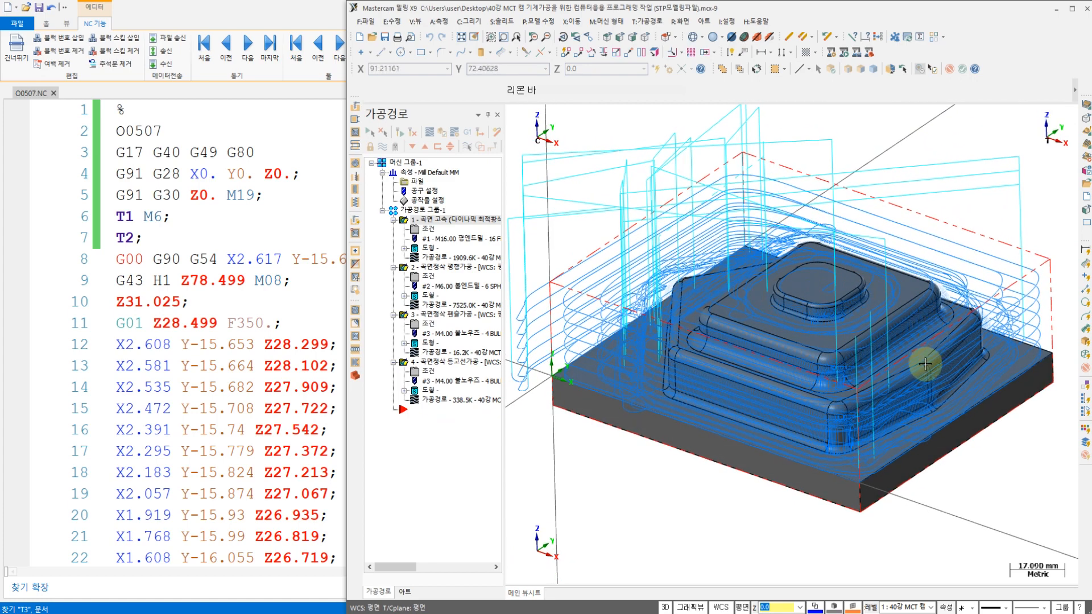
- Switch to the Notepad work notes and review the job title and work sequence sections
click(527, 613)
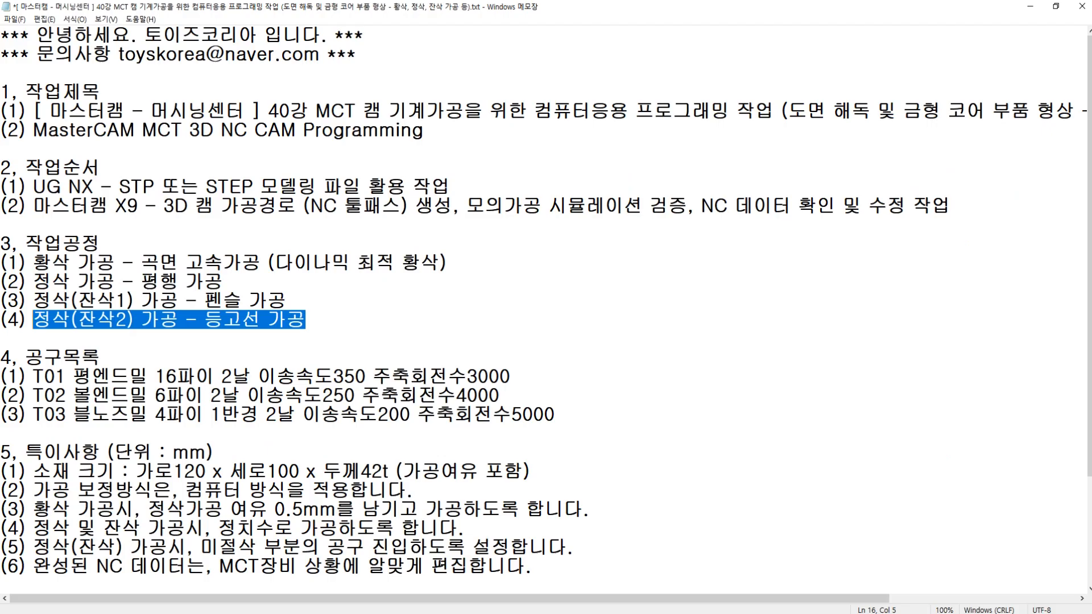
click(188, 209)
click(117, 89)
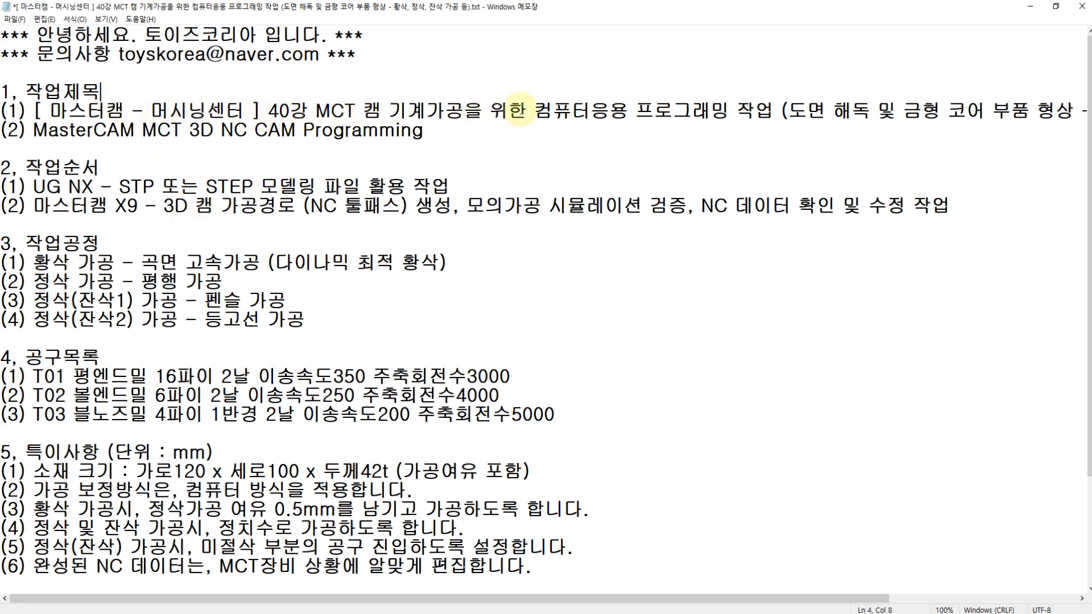
click(769, 111)
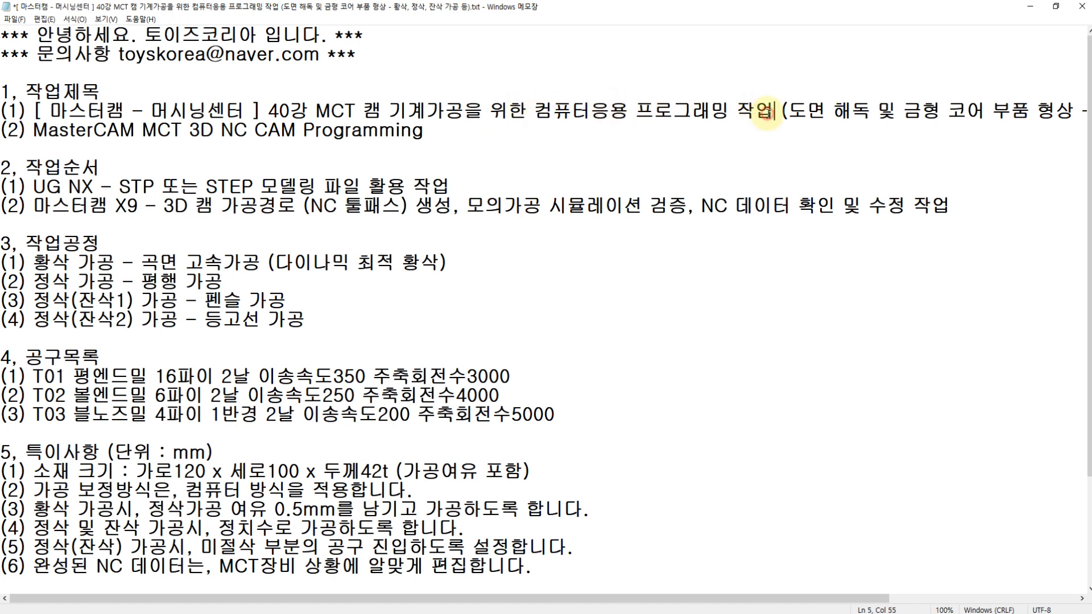
drag(33, 187, 261, 187)
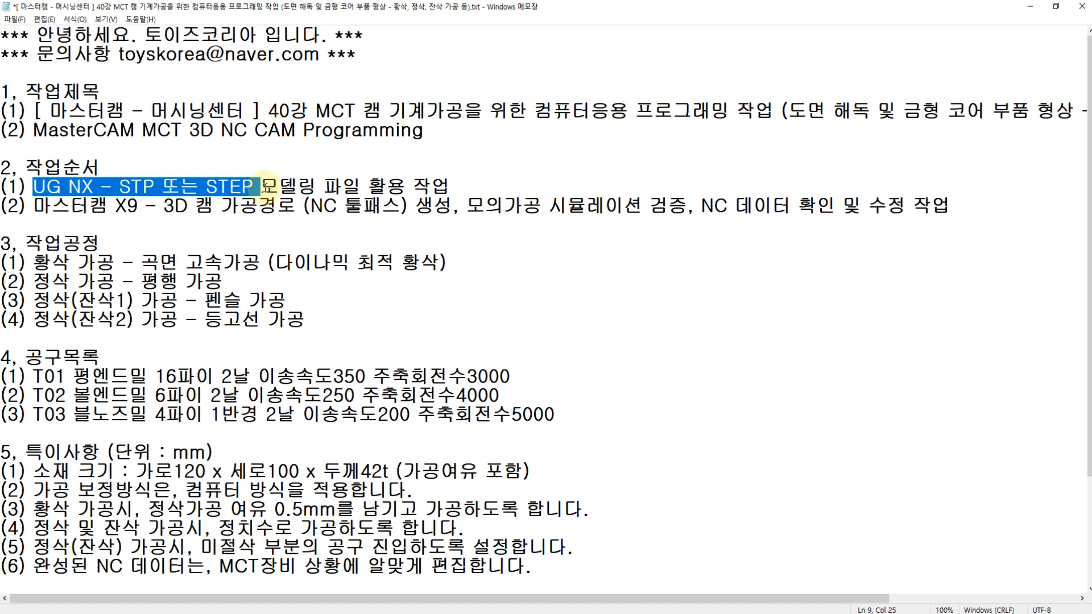
drag(33, 205, 452, 206)
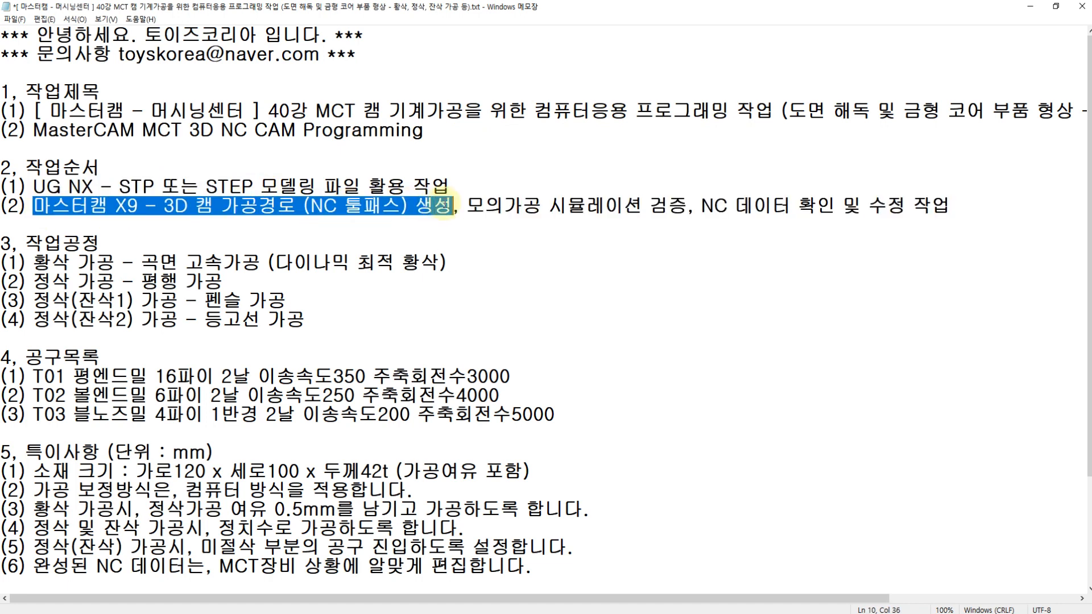
- Review the four roughing, parallel, pencil and contour machining operations in section 3 of the notes
drag(286, 300, 52, 265)
click(49, 303)
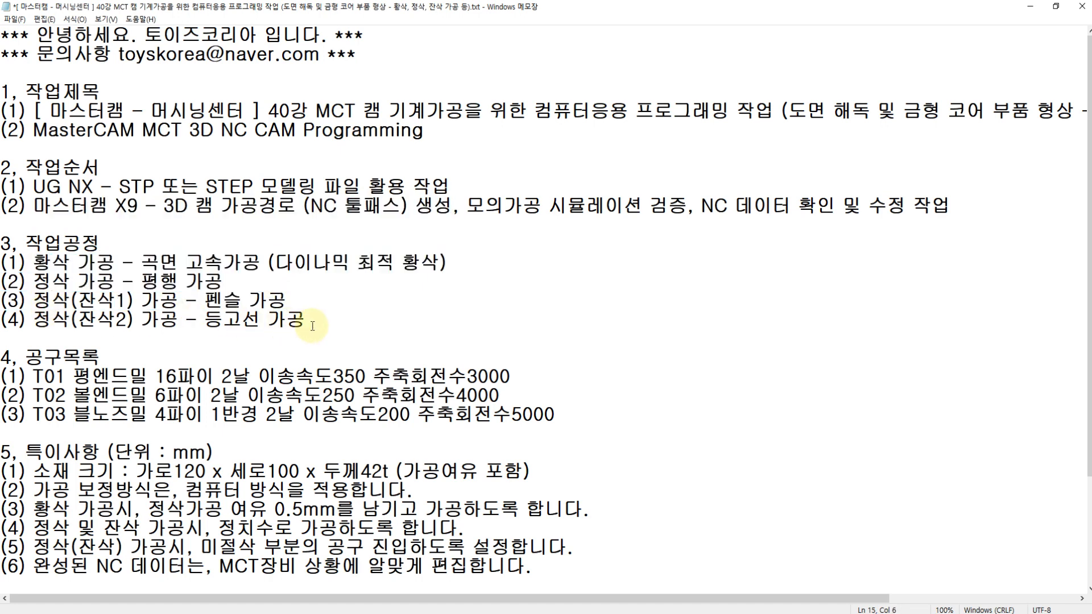
drag(318, 323, 39, 311)
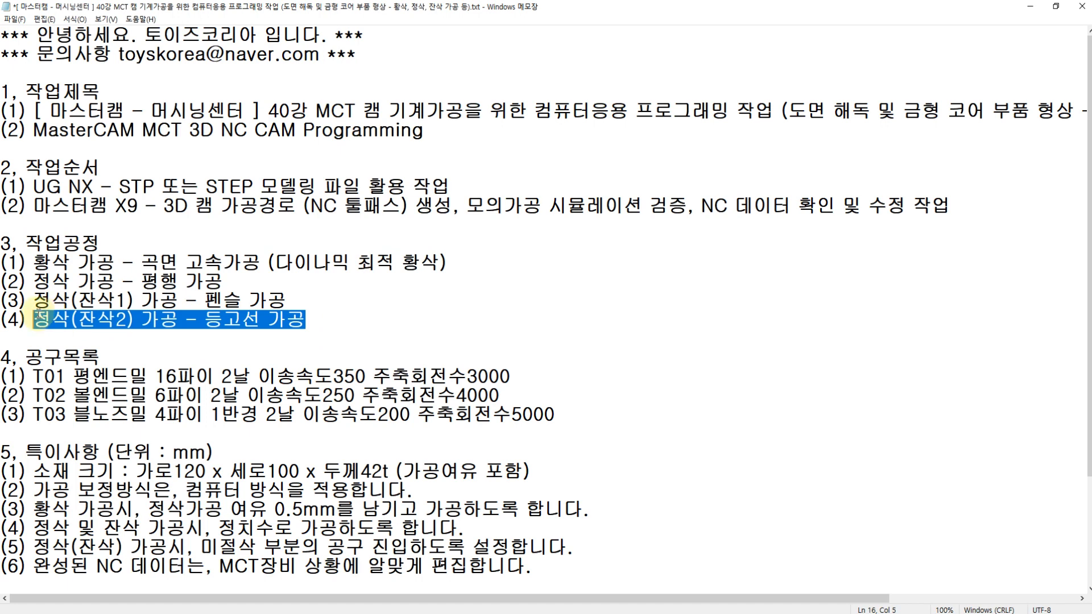
click(120, 300)
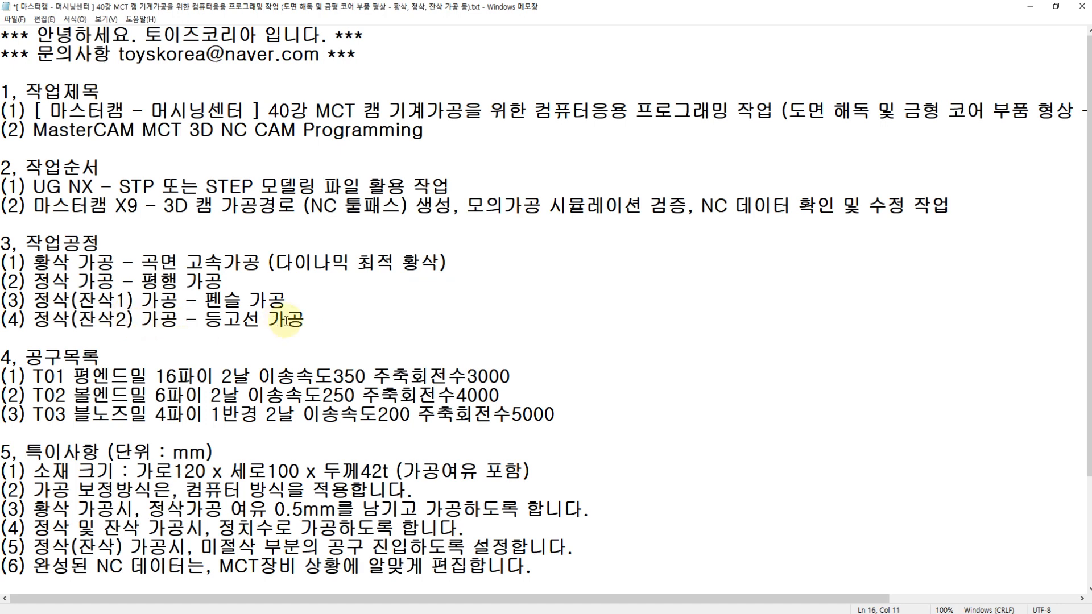
drag(318, 320, 31, 253)
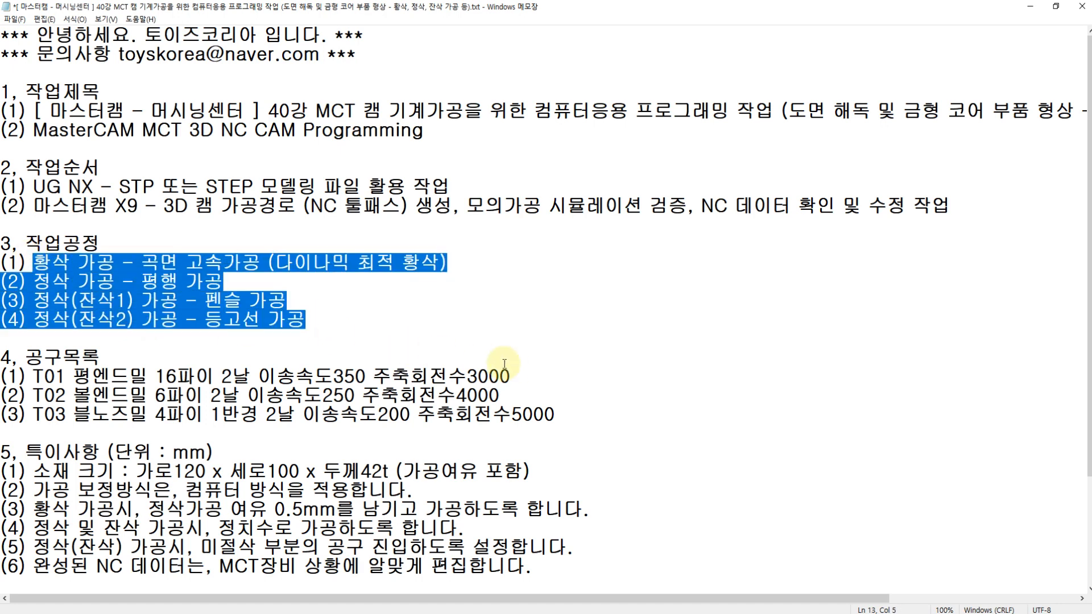
- Review the T01 to T03 tool list, the special notes and the closing remarks, returning to the job title
drag(573, 414, 36, 376)
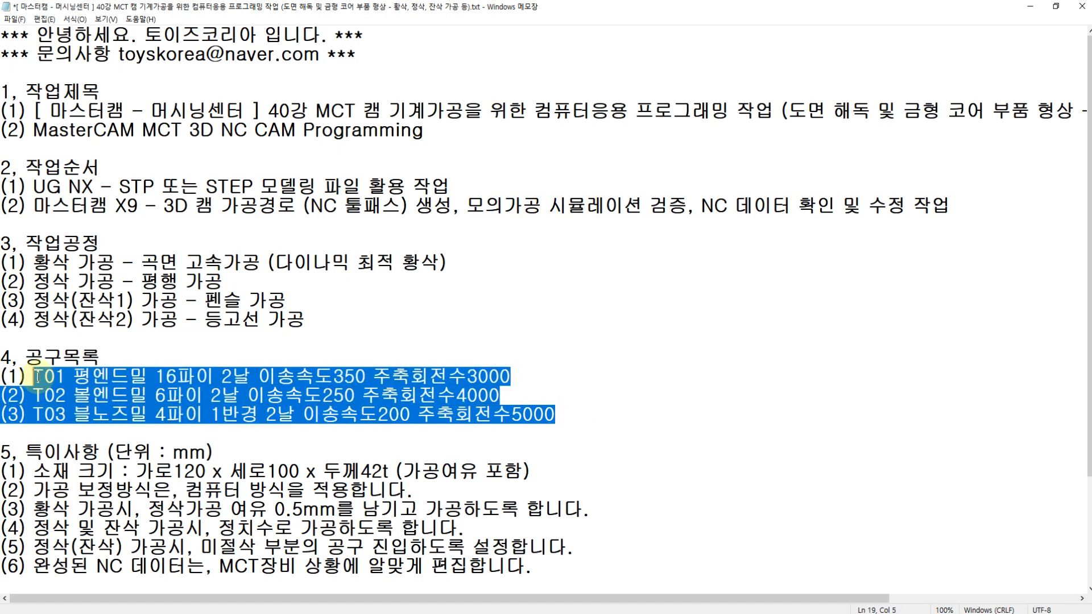
click(116, 453)
scroll(236, 477, down, 2)
scroll(230, 483, down, 1)
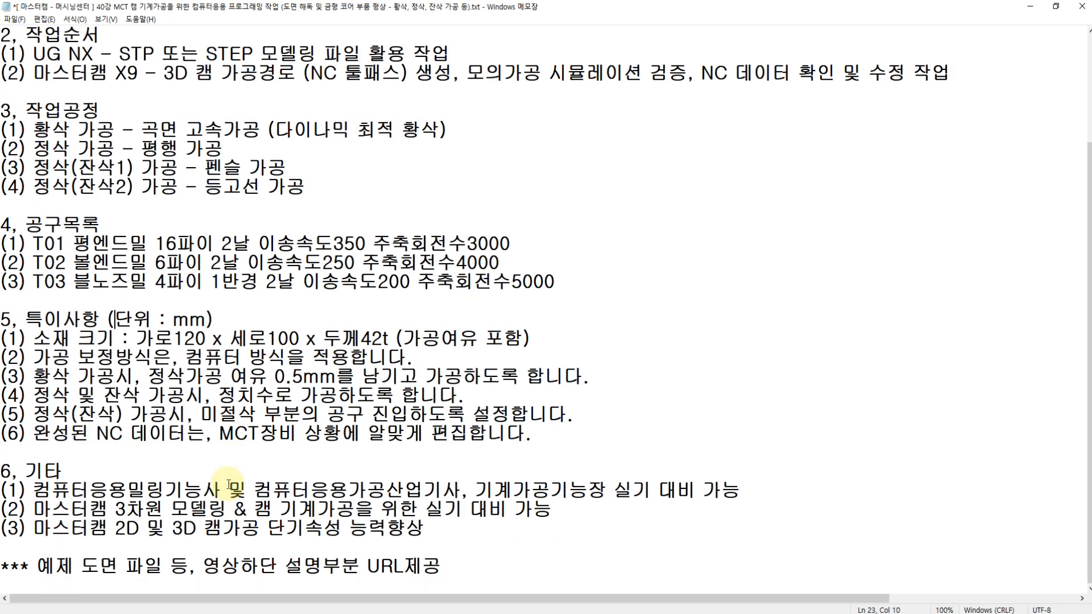
scroll(228, 484, up, 3)
click(144, 89)
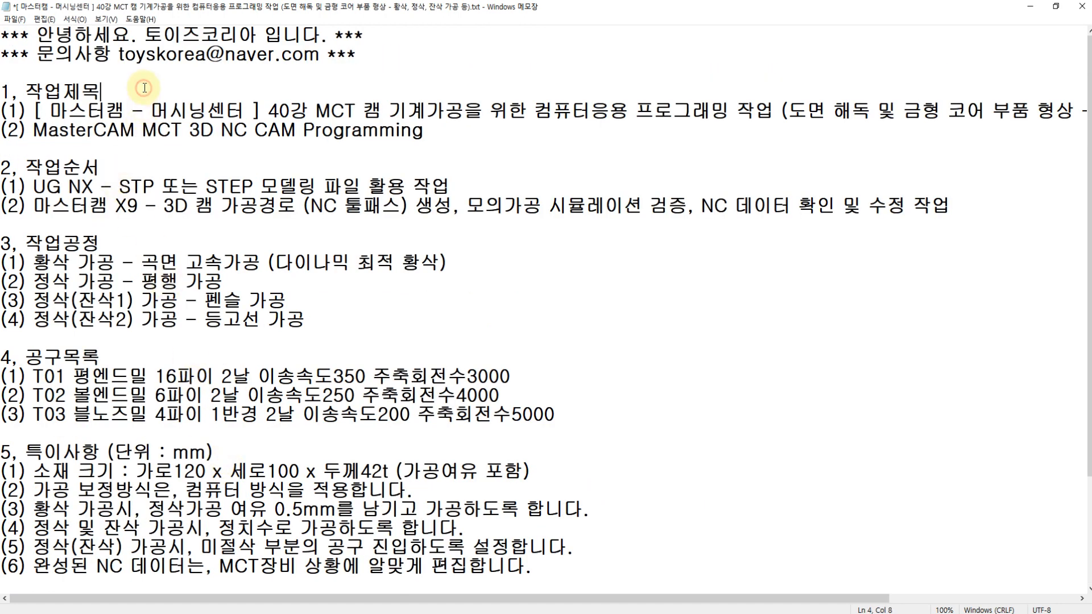